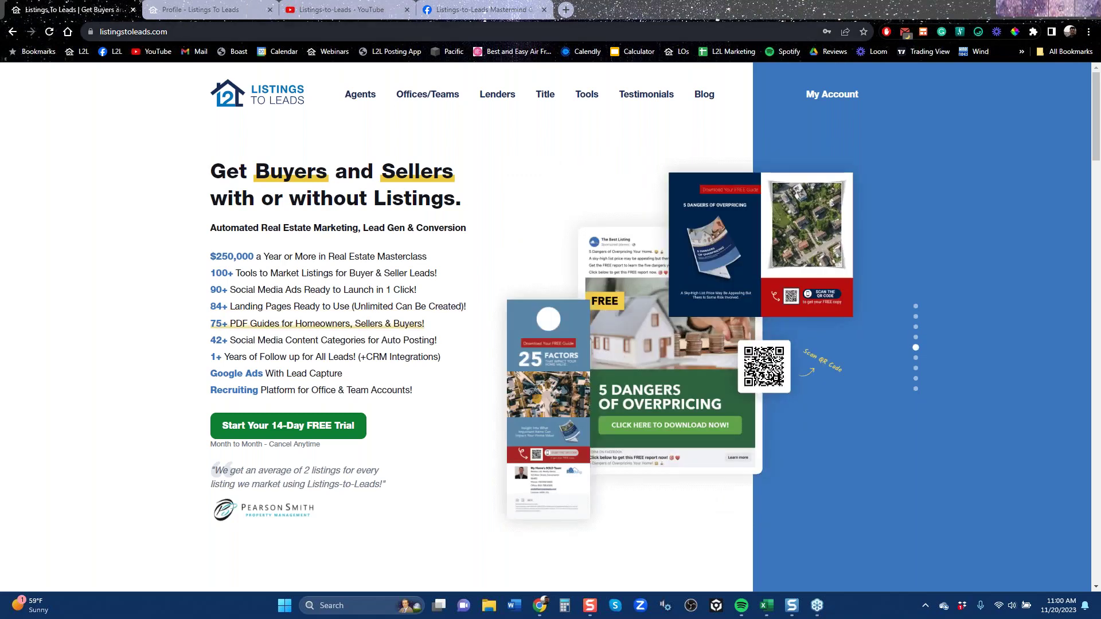
- Switch from the listingstoleads.com homepage to the Listings-to-Leads YouTube channel tab
click(361, 14)
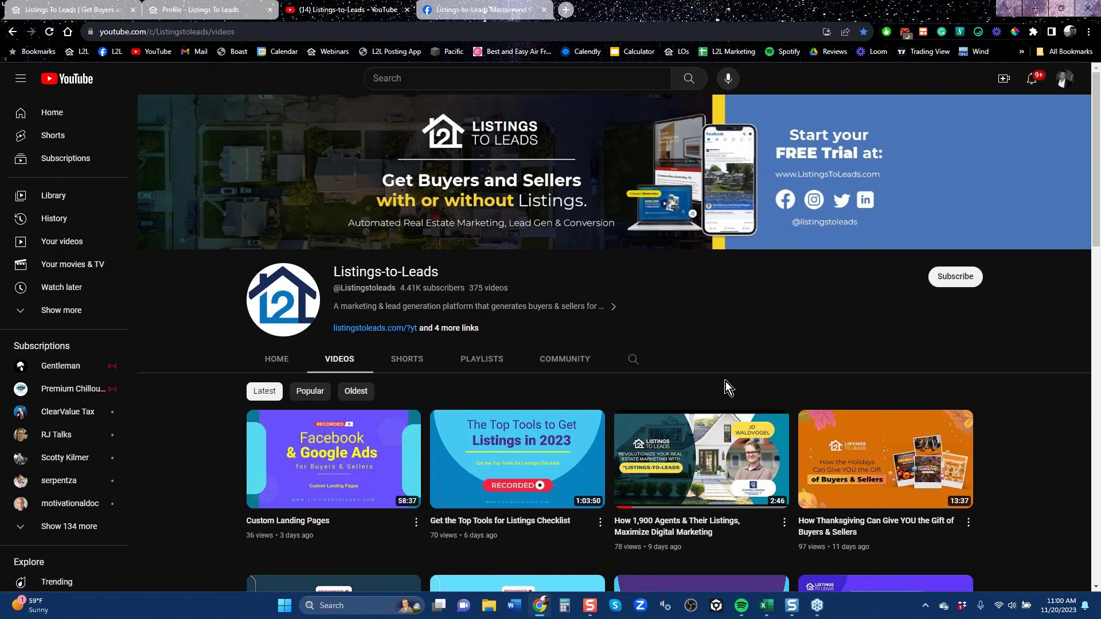
click(246, 35)
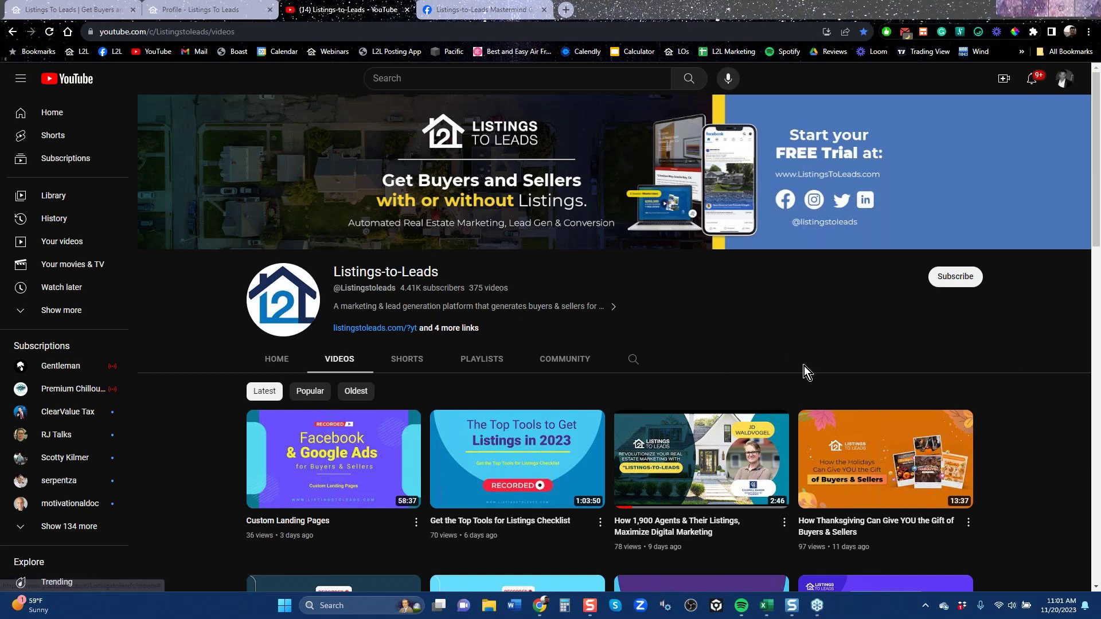
scroll(803, 368, down, 5)
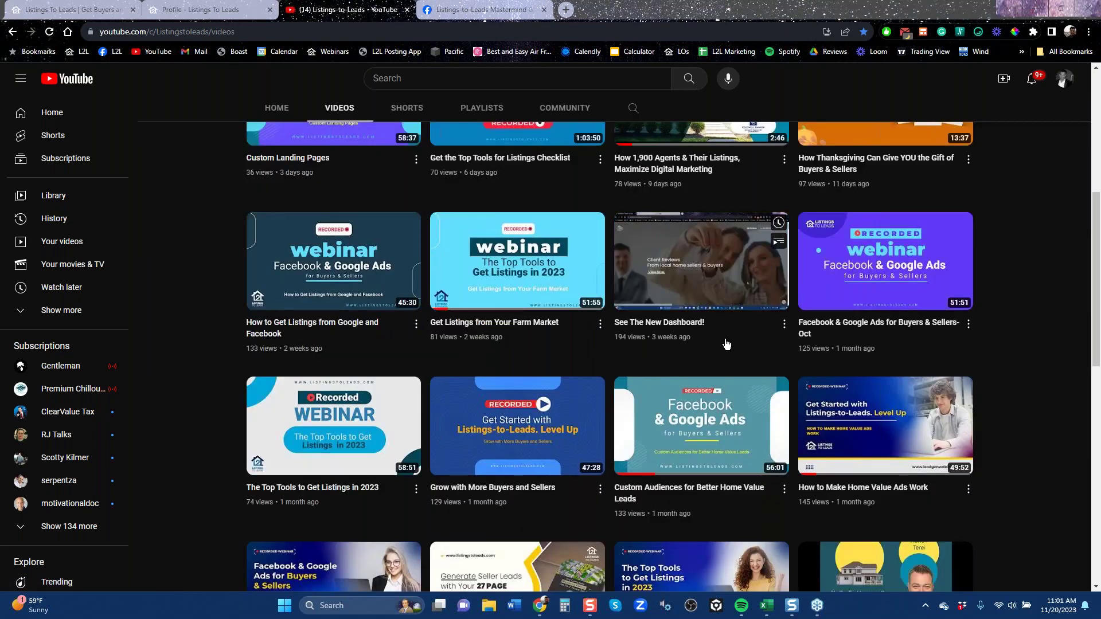
scroll(731, 349, up, 5)
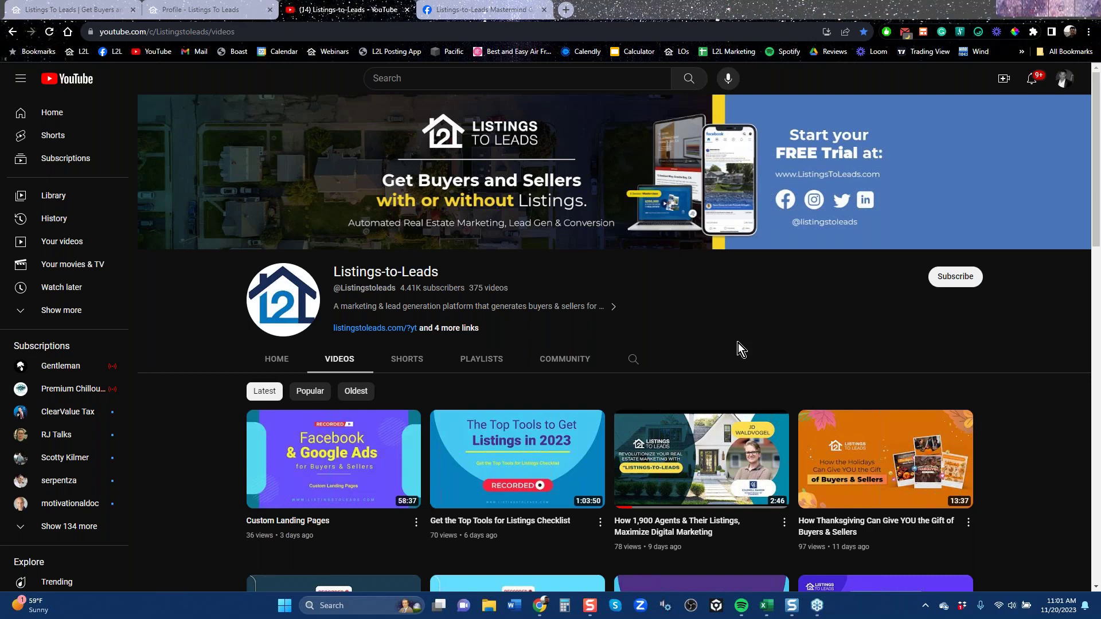
click(1096, 590)
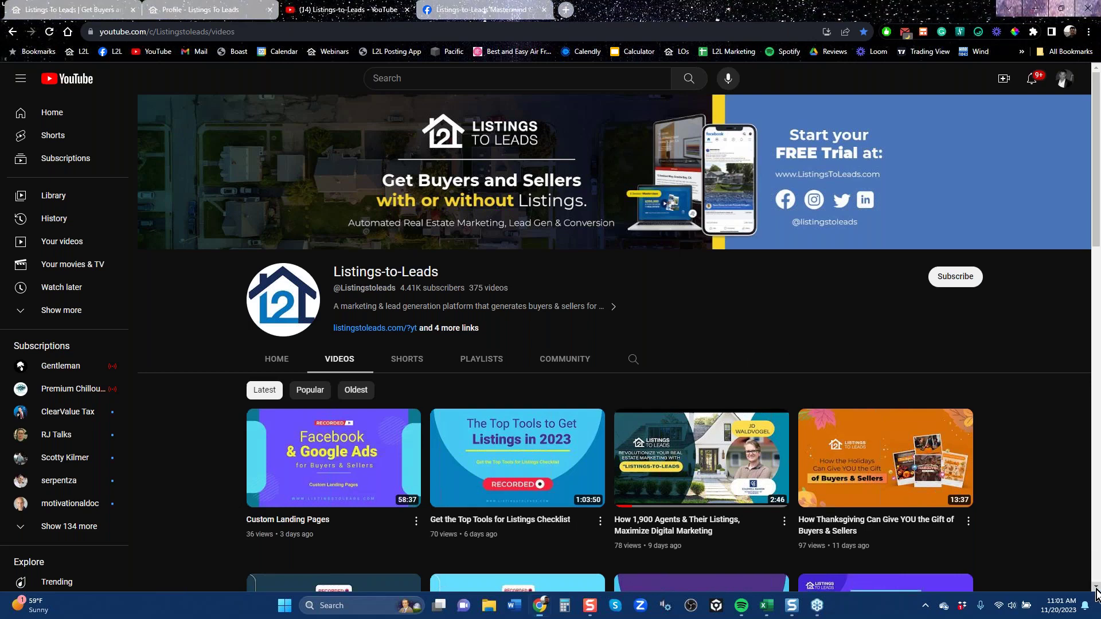
scroll(1096, 592, down, 3)
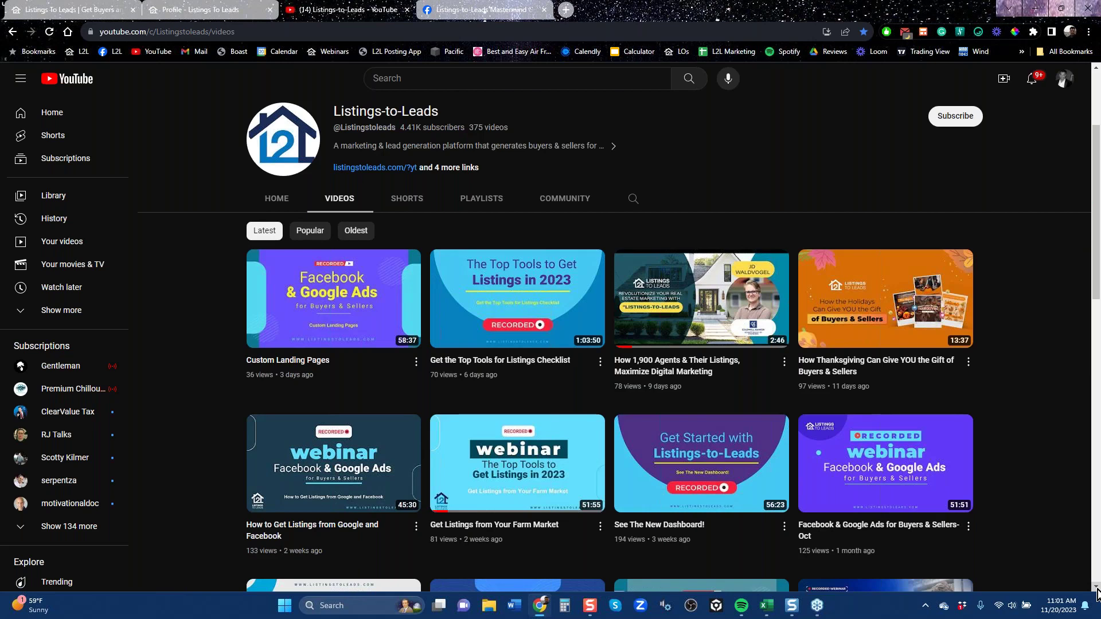
mouse_move(711, 394)
mouse_move(726, 462)
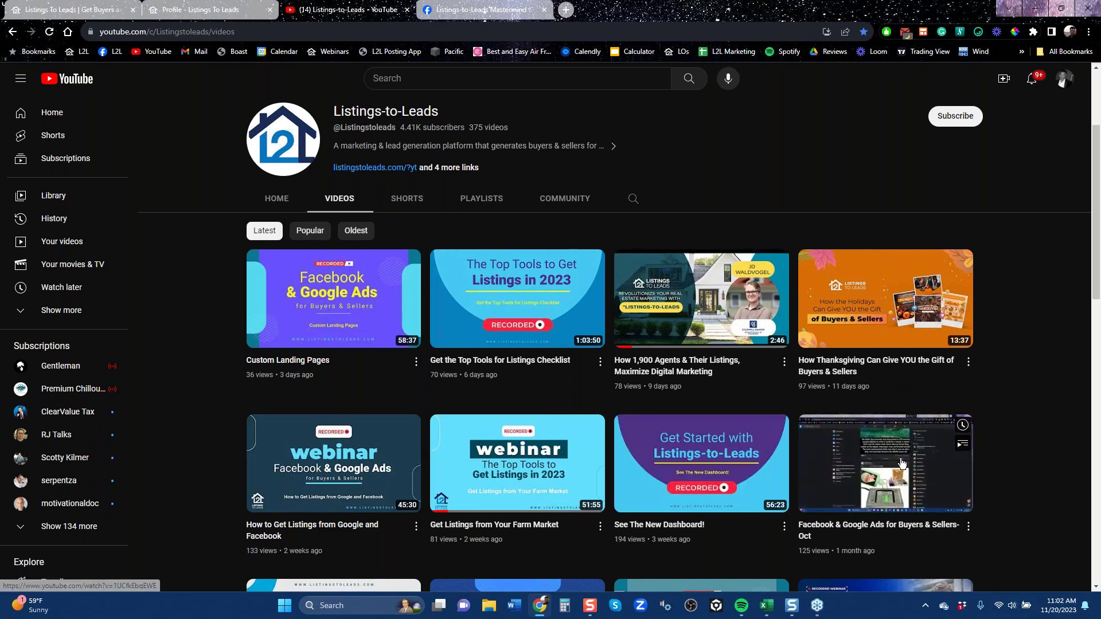
mouse_move(481, 491)
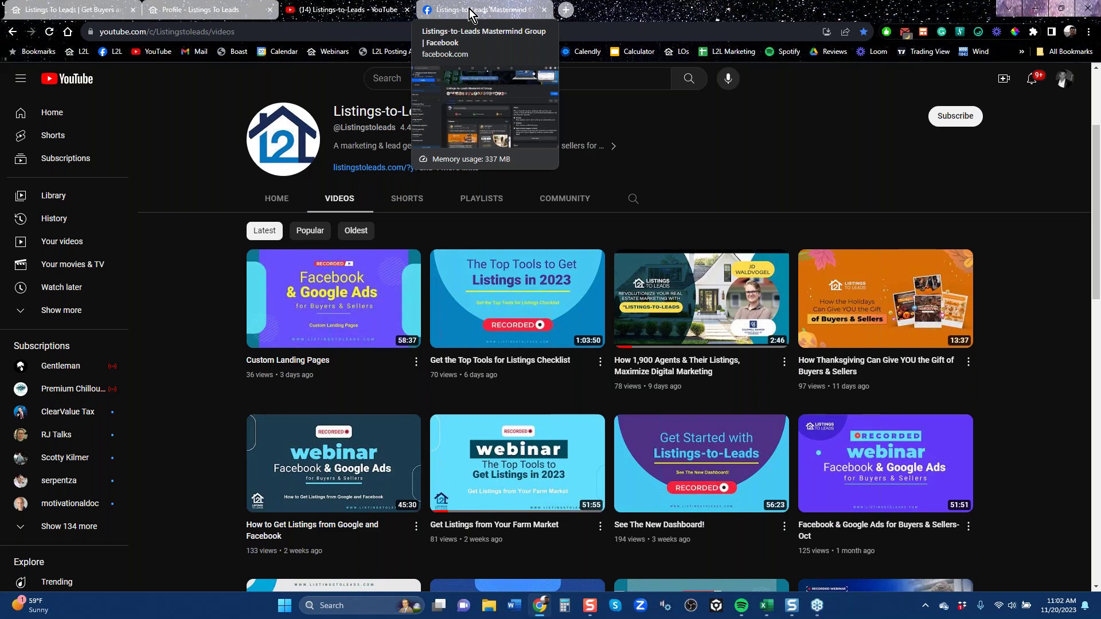
- Go to the Listings-to-Leads Mastermind Group on Facebook and view its Invite options
click(469, 13)
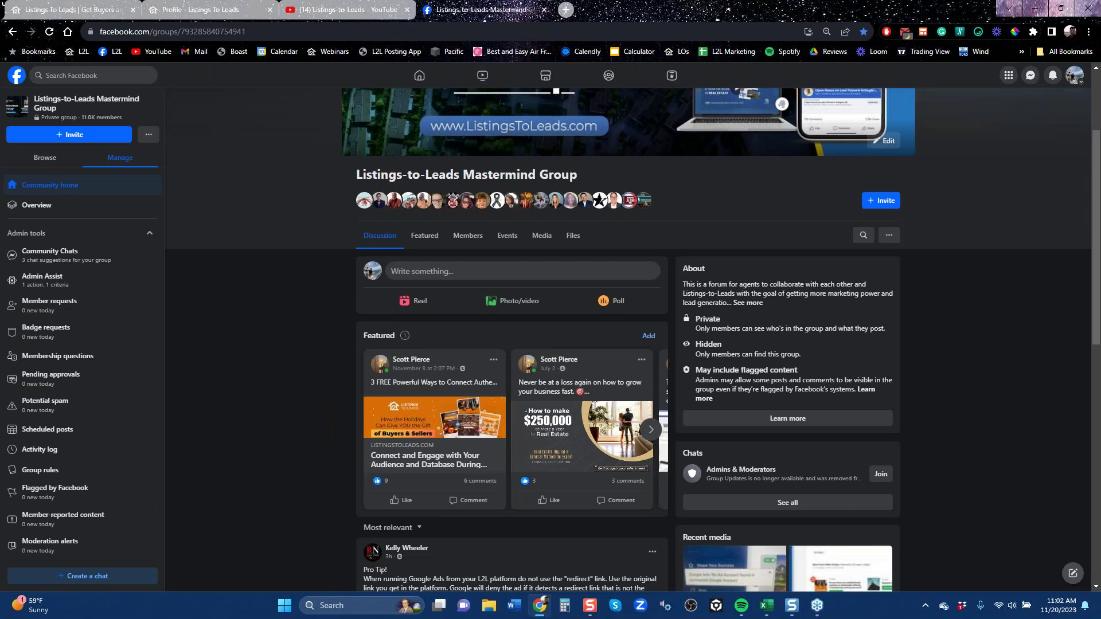
scroll(510, 201, up, 3)
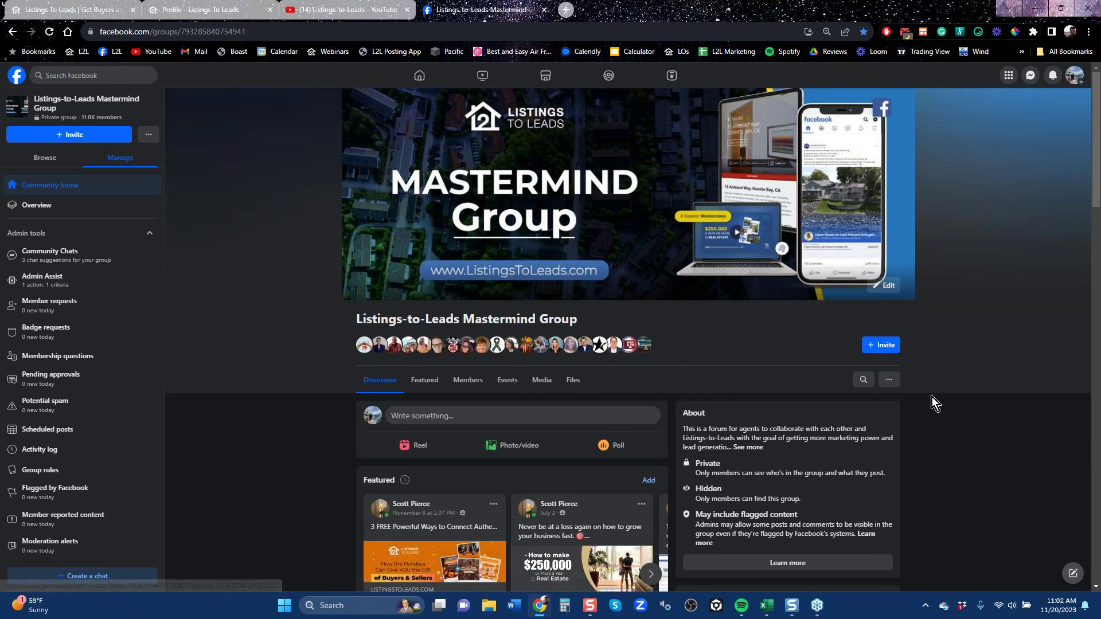
click(888, 347)
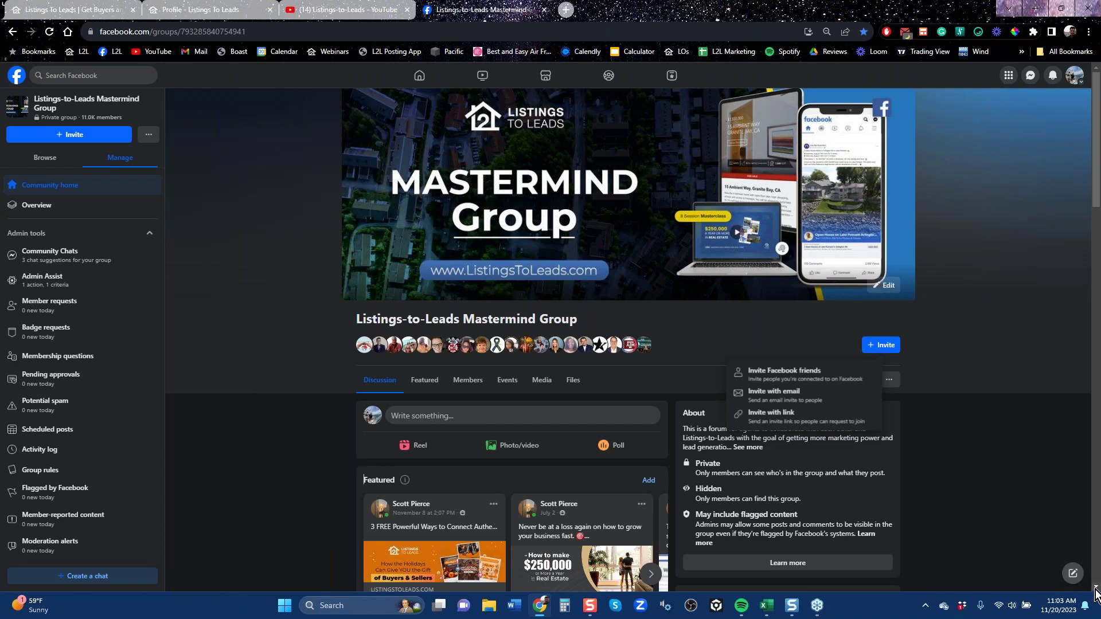
- Browse the group's Discussion feed down to the Pro Tip post about Google Ads redirect links
scroll(1095, 594, down, 3)
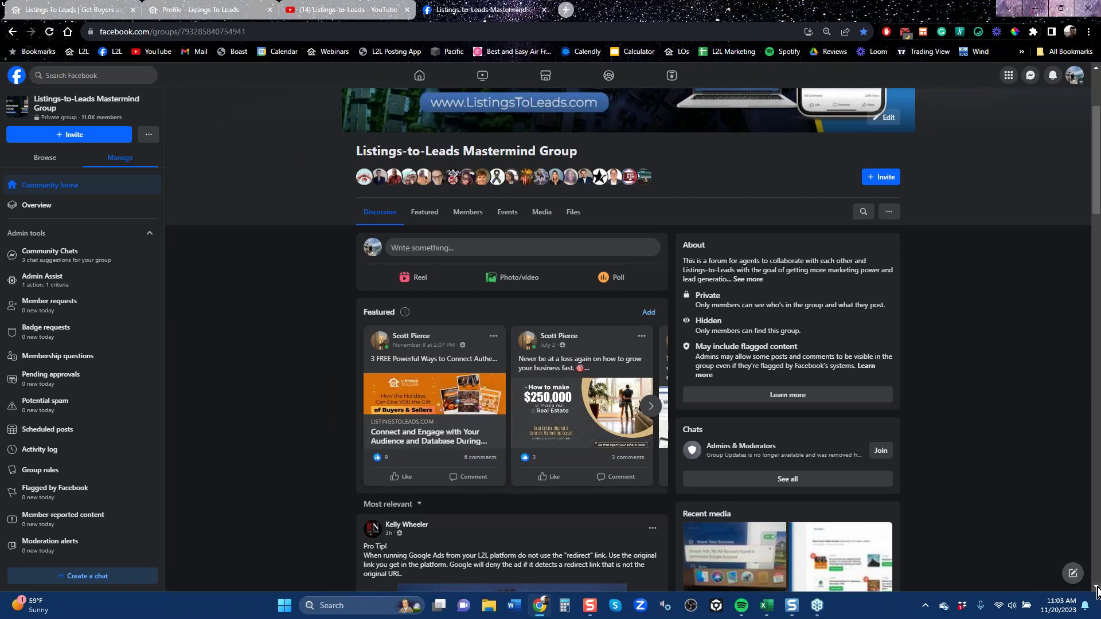
scroll(1095, 593, down, 3)
scroll(1096, 591, down, 2)
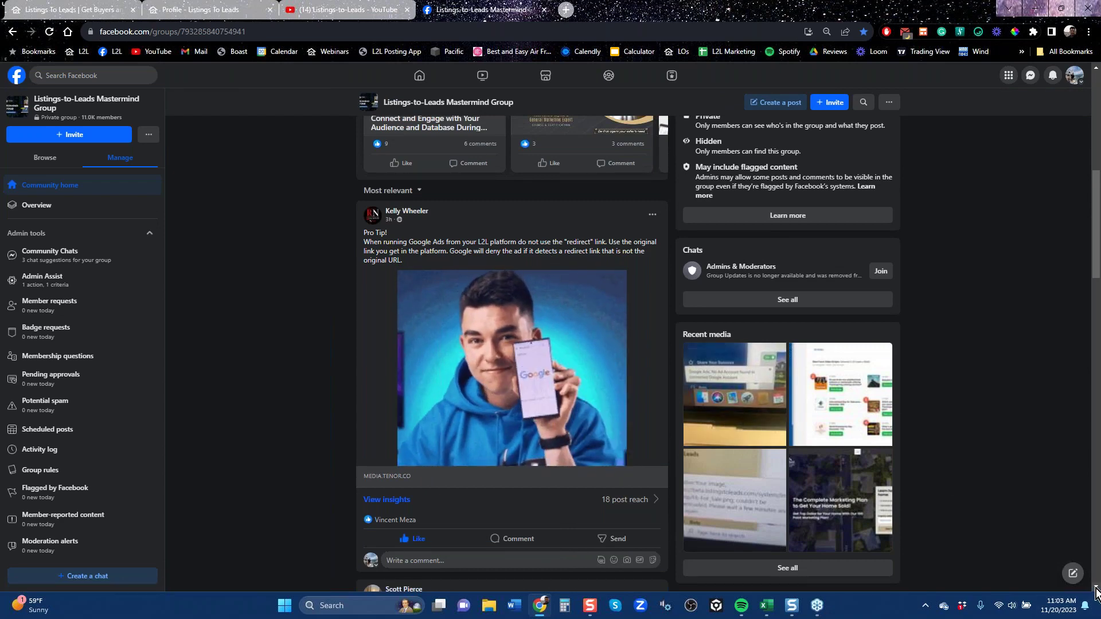
scroll(1097, 591, down, 3)
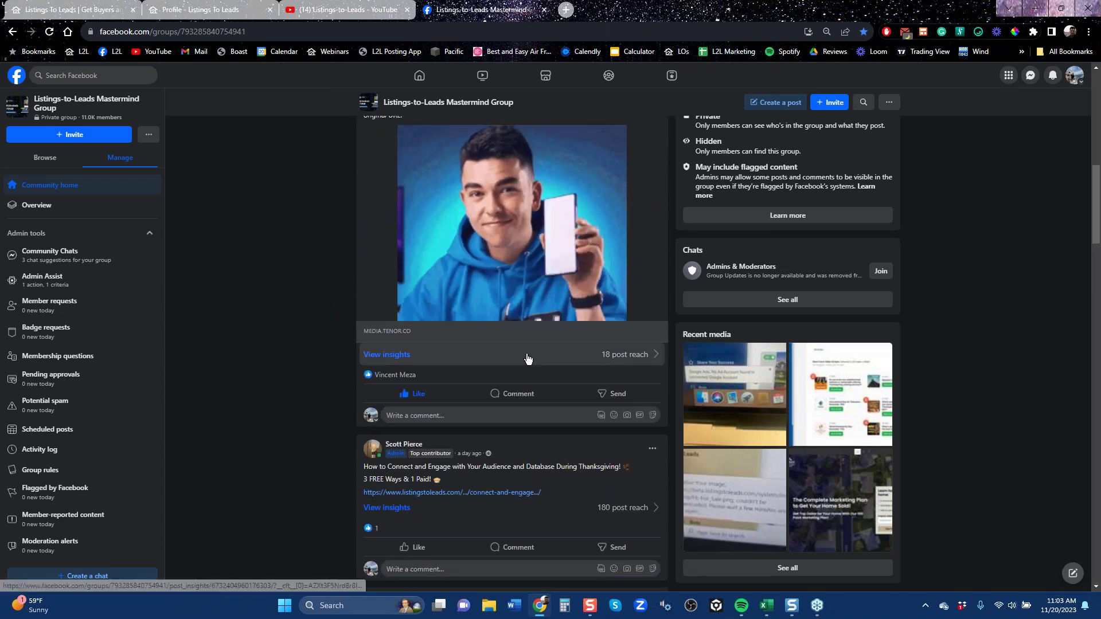
scroll(548, 484, up, 5)
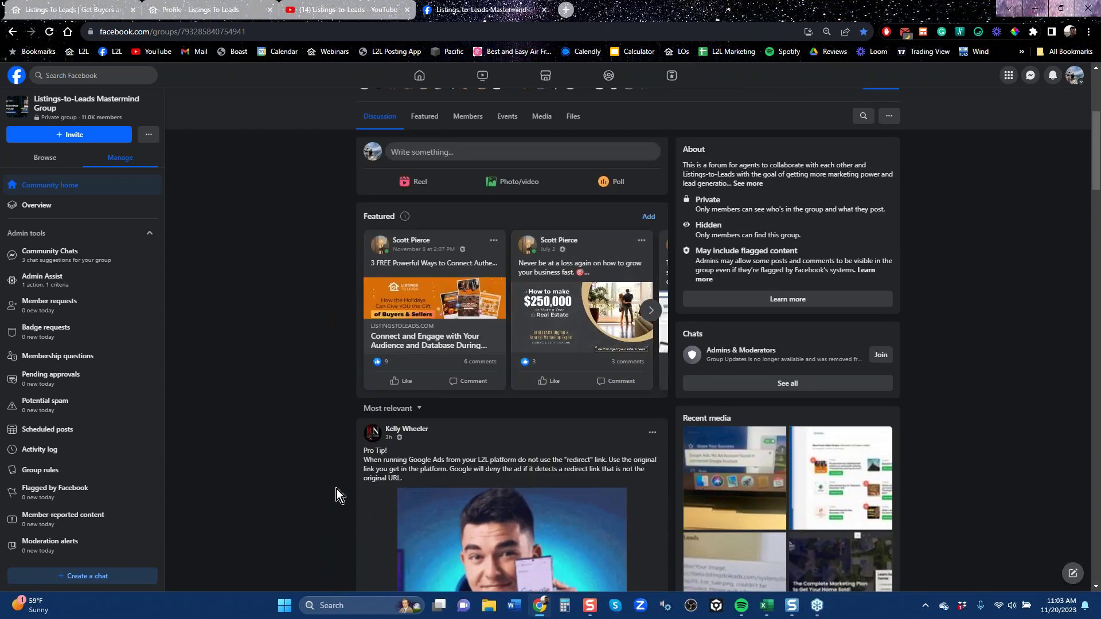
- Read further down the Mastermind Group's discussion feed
scroll(336, 489, down, 2)
scroll(336, 490, down, 4)
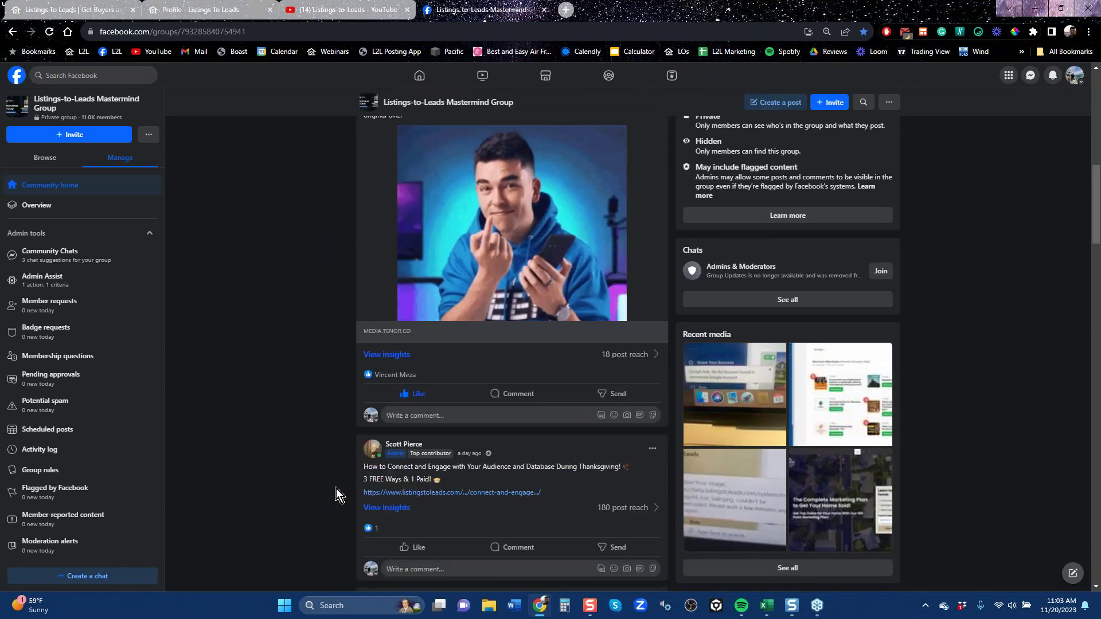
scroll(336, 488, down, 5)
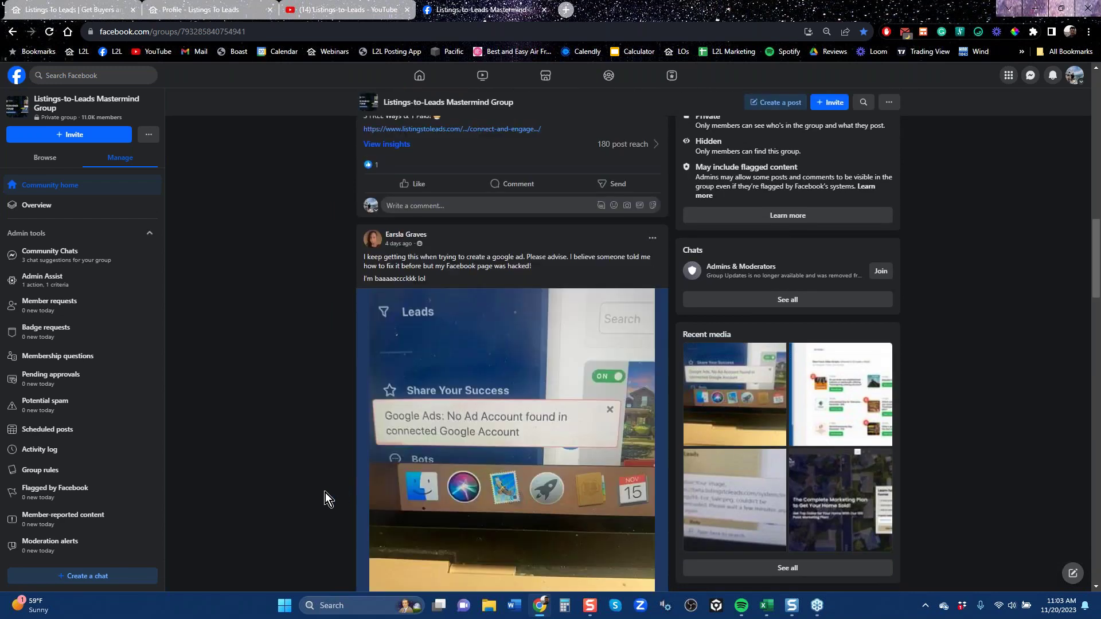
scroll(325, 493, down, 10)
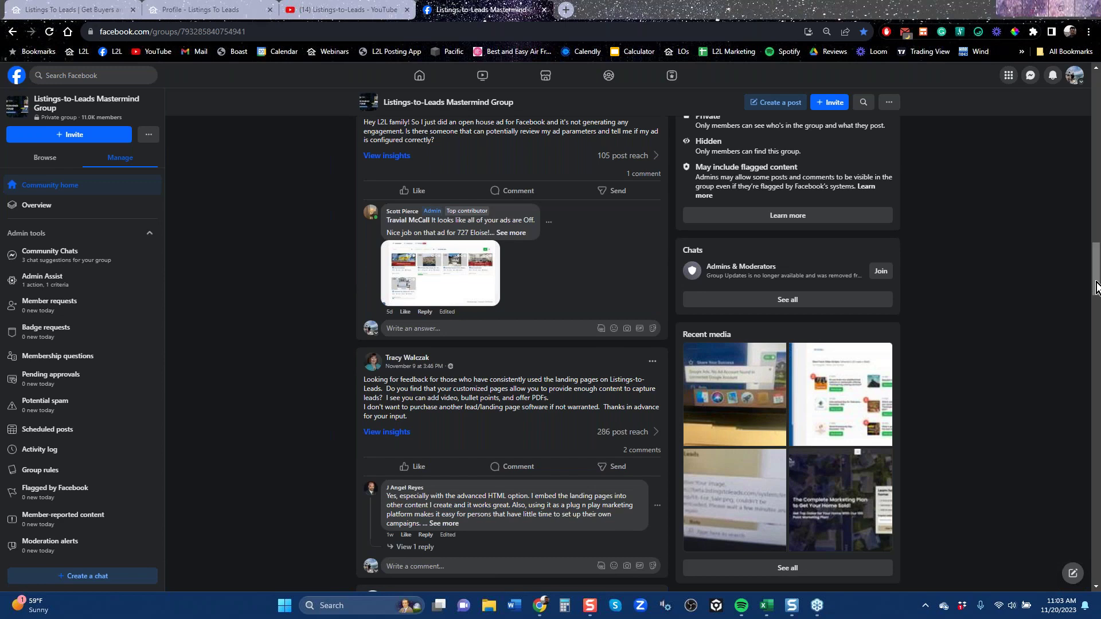
scroll(1096, 276, up, 2)
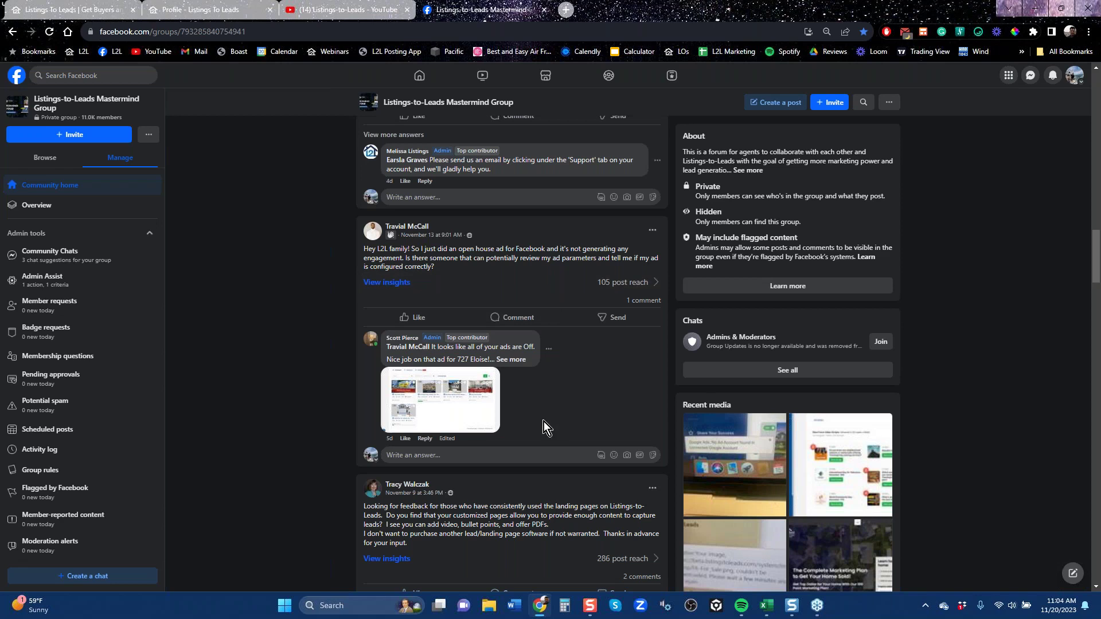
- Search within the group by rerunning a recent search for a member's name
scroll(545, 424, down, 10)
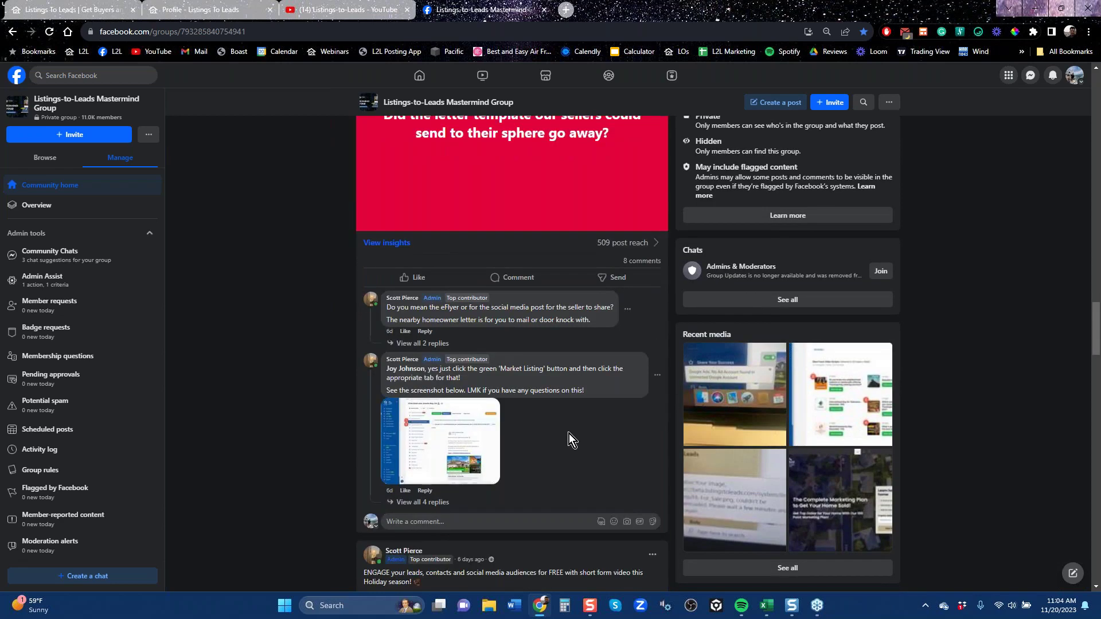
scroll(569, 434, down, 12)
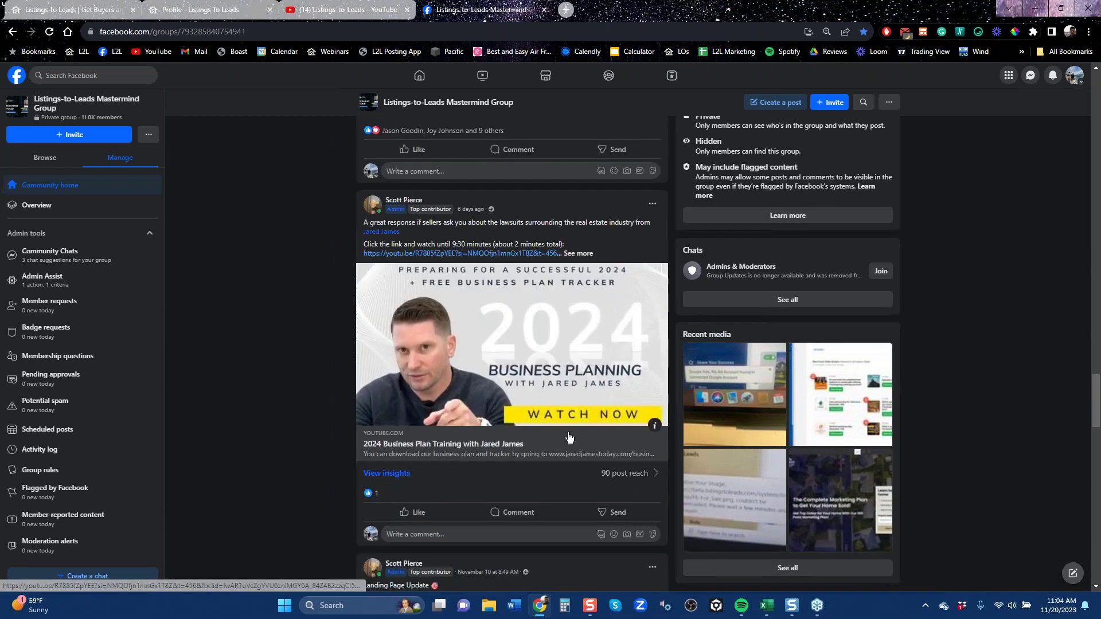
scroll(569, 438, down, 10)
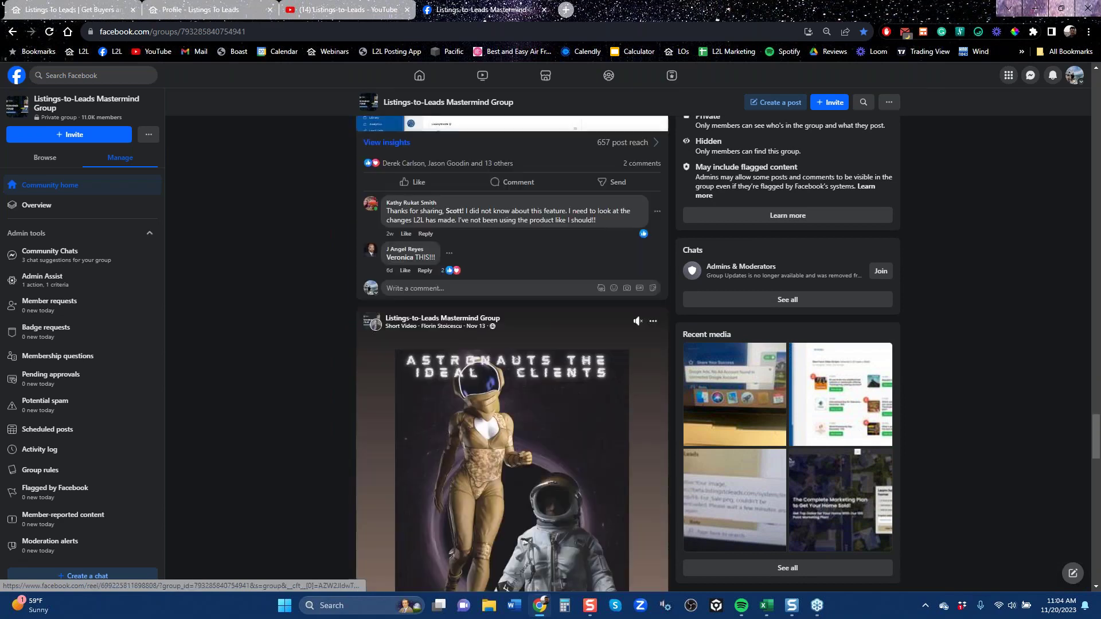
scroll(512, 402, down, 5)
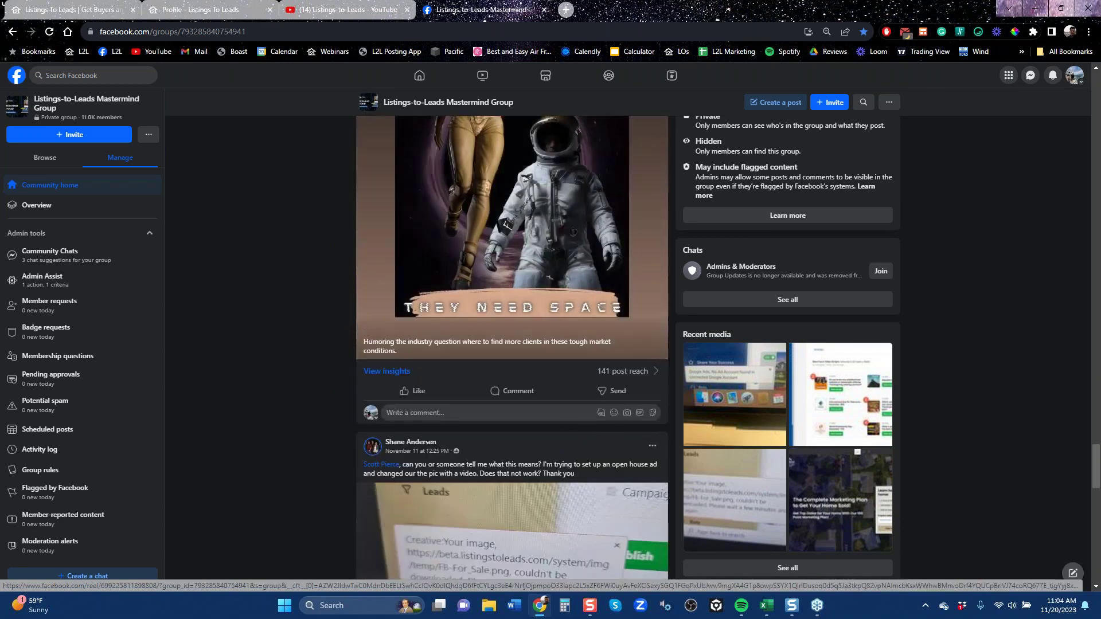
scroll(512, 345, down, 6)
scroll(512, 345, down, 6)
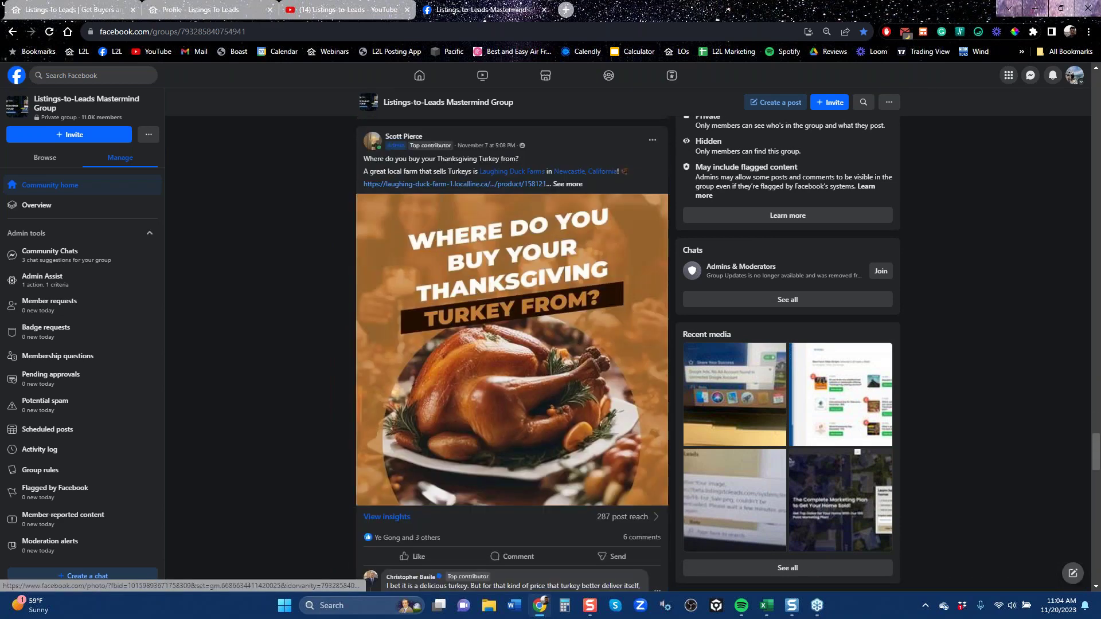
scroll(566, 439, down, 20)
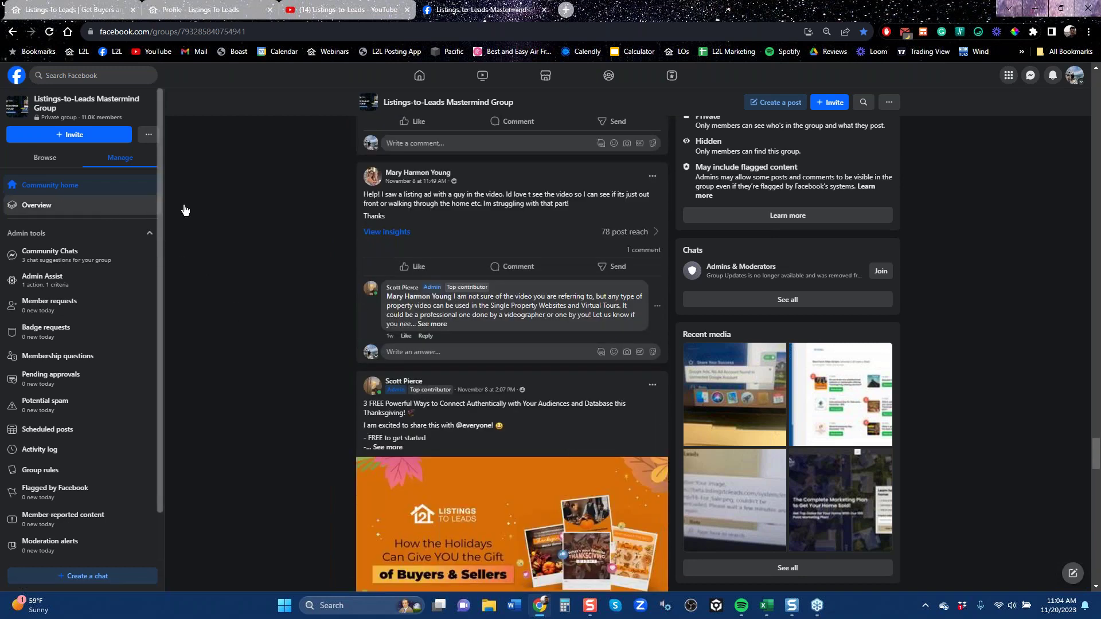
click(863, 102)
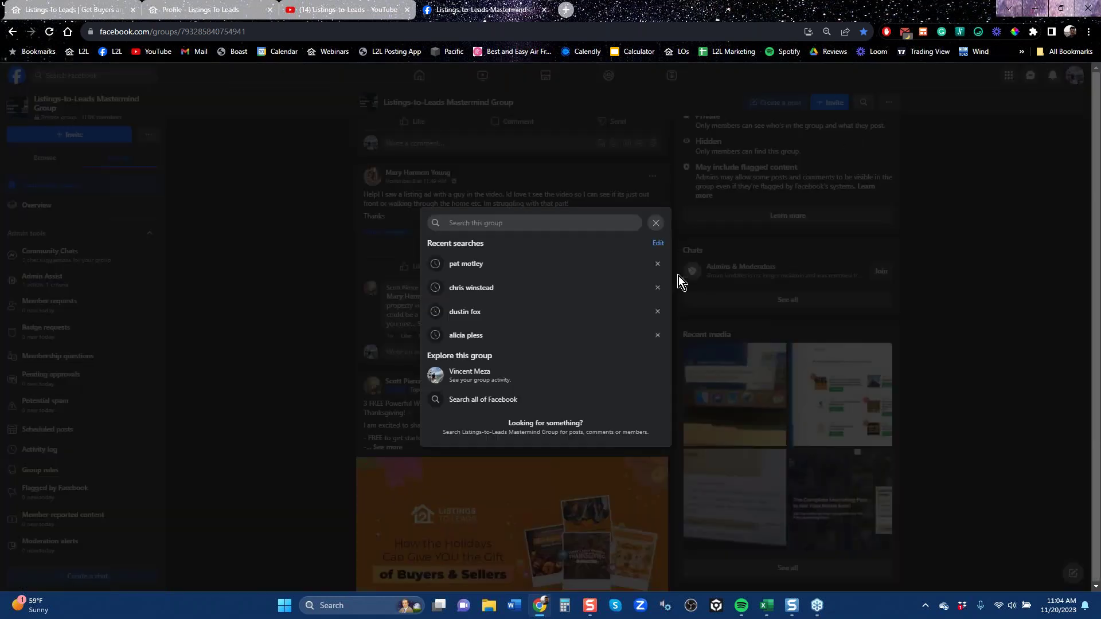
click(528, 269)
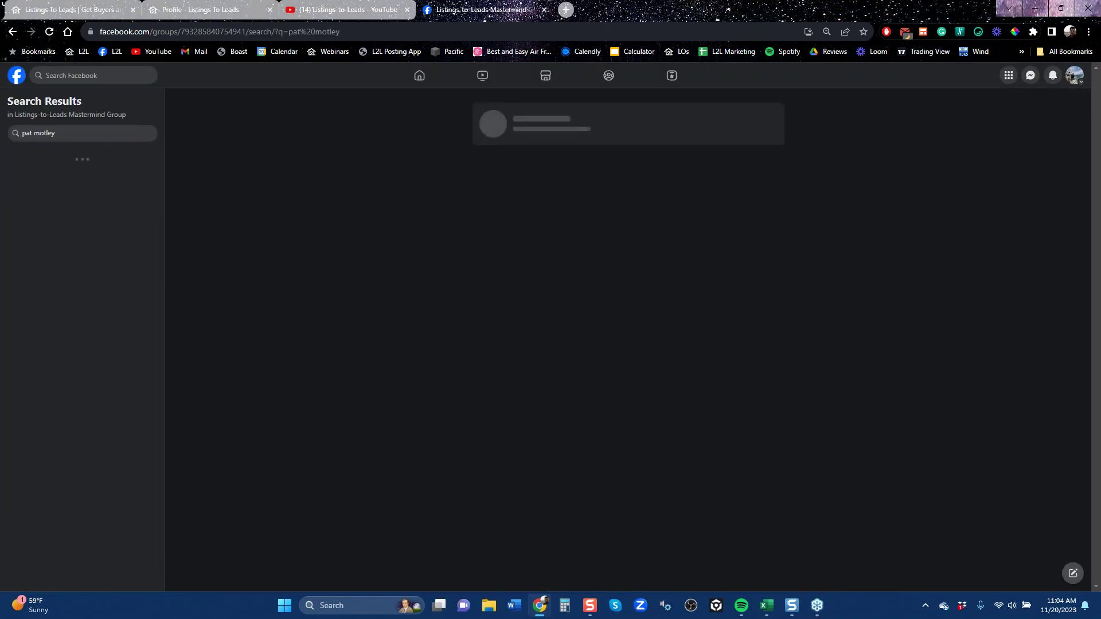
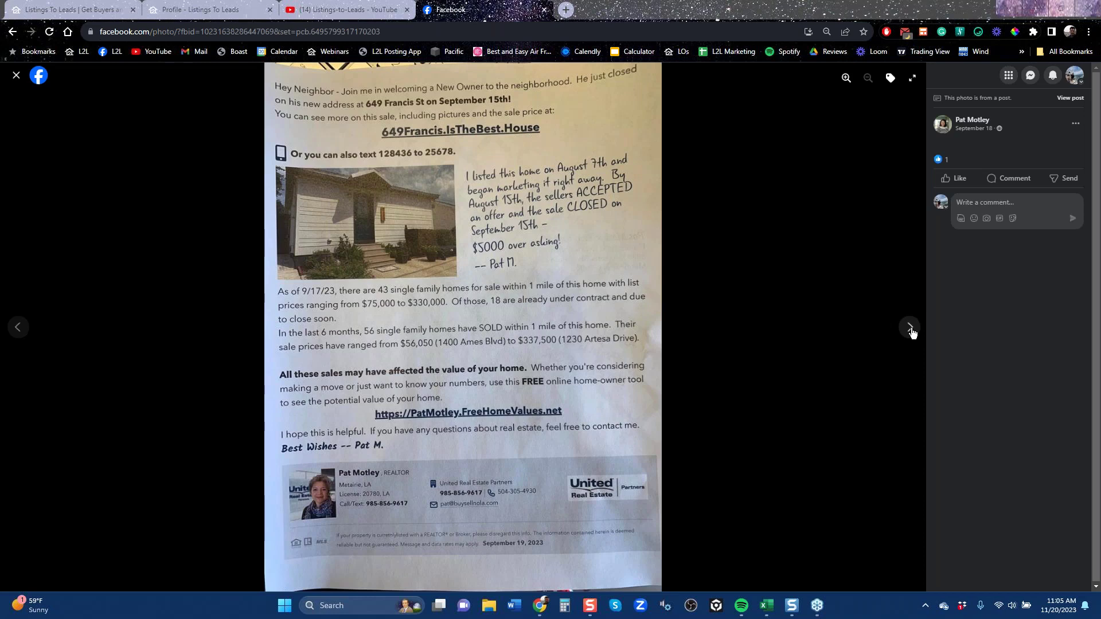
- View the next two mailer photos, including the 'Just SOLD on Francis St' envelopes, then close the viewer
click(911, 330)
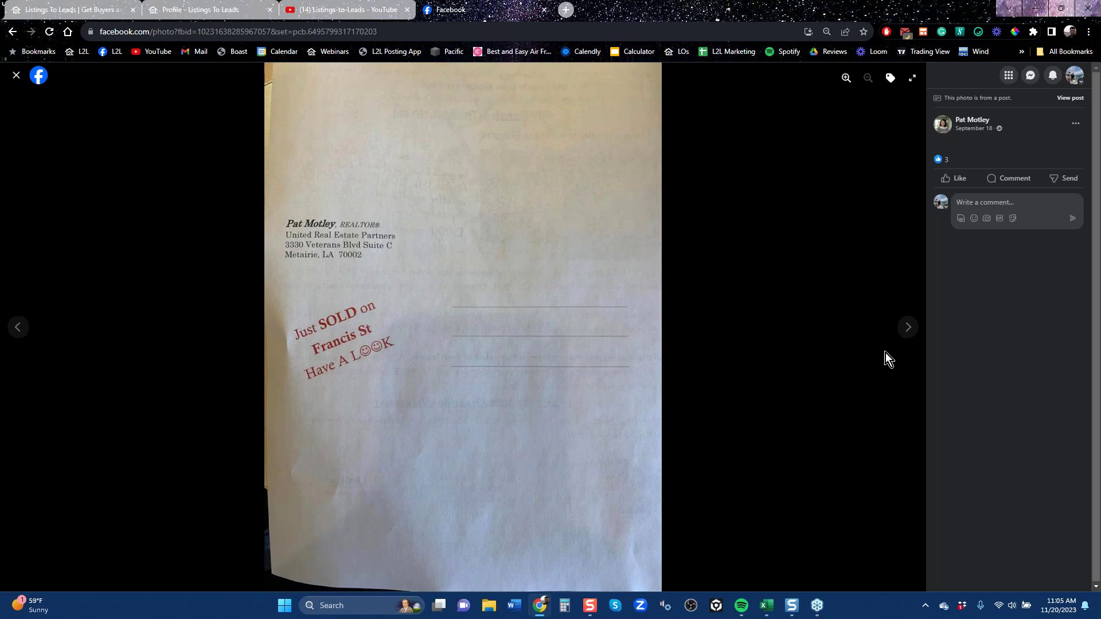
click(910, 328)
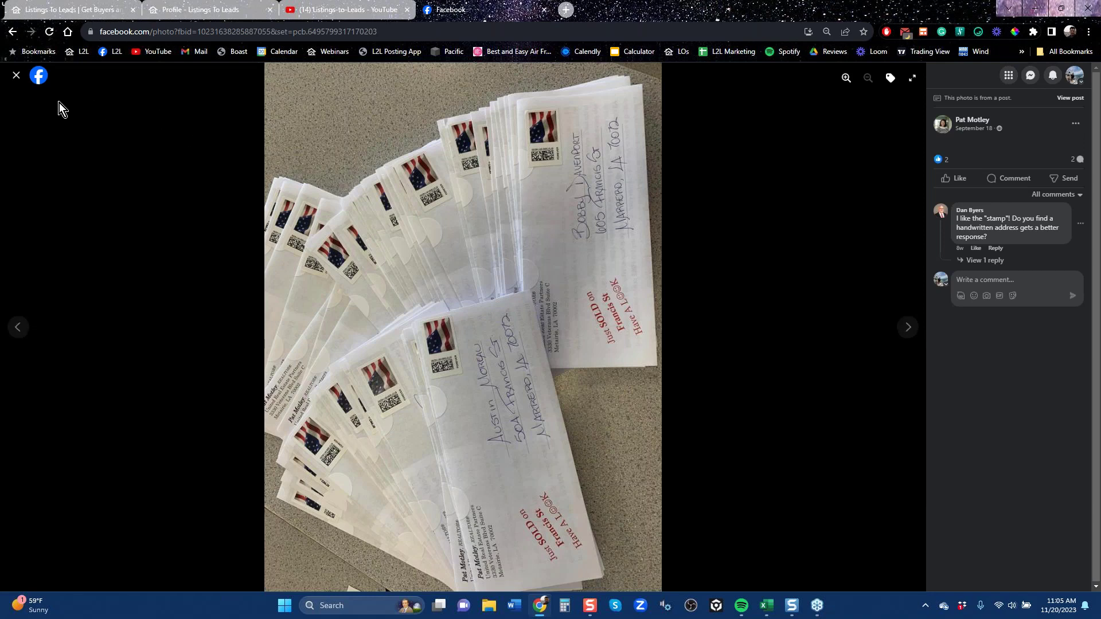
click(16, 75)
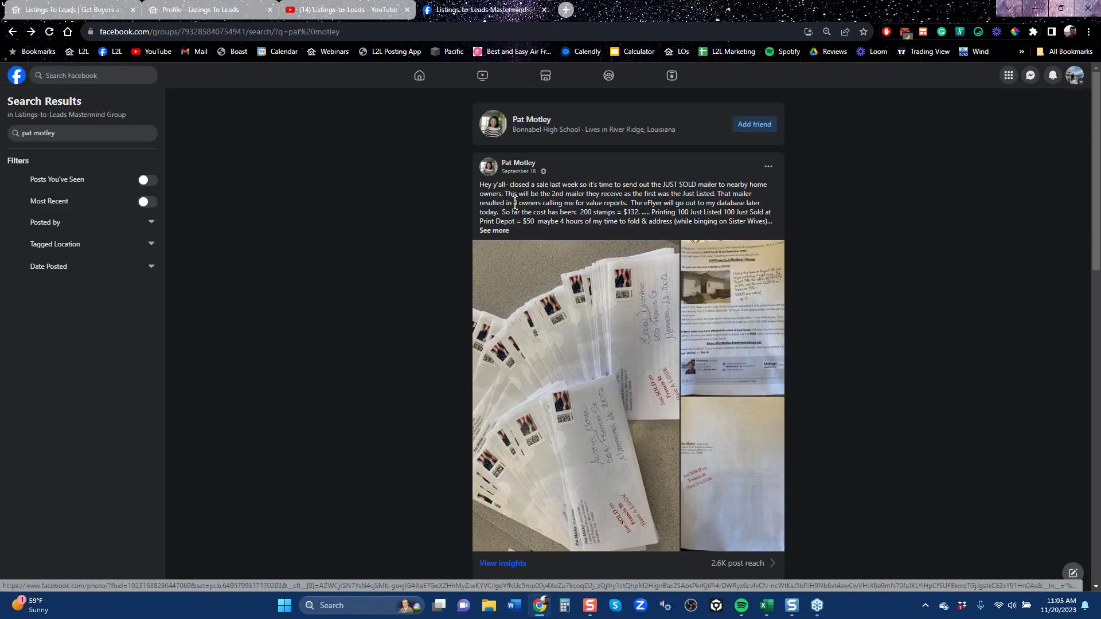
- Highlight '4 owners calling me for value reports.' in the JUST SOLD mailer post
drag(513, 204, 627, 204)
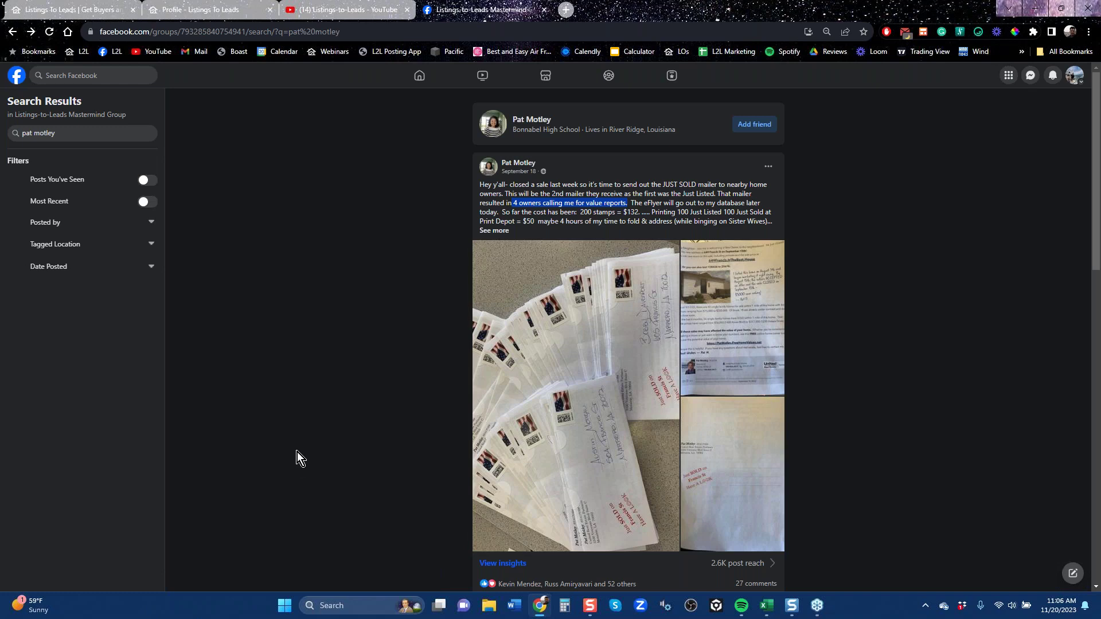
- Switch to the Listings to Leads tab and go from Get Started to the Profile page
click(208, 9)
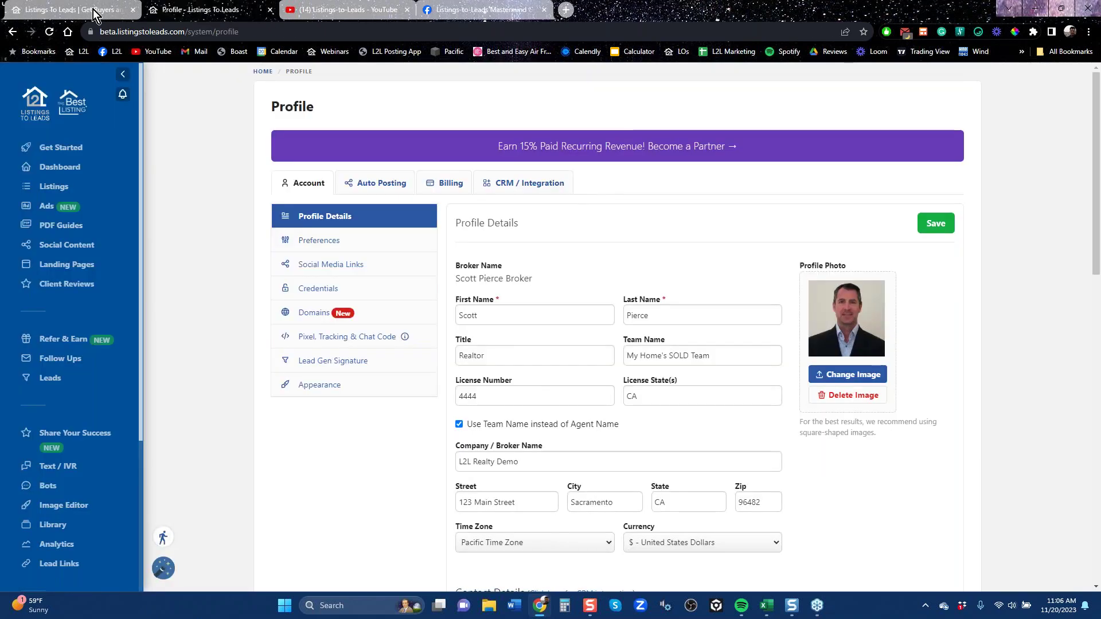
click(95, 15)
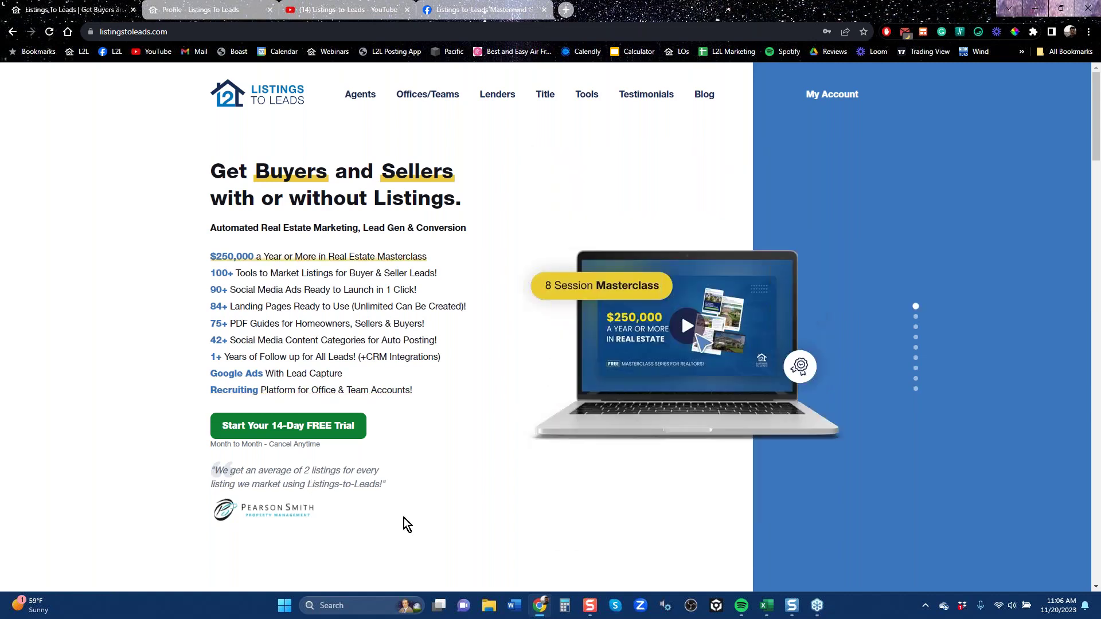
click(198, 10)
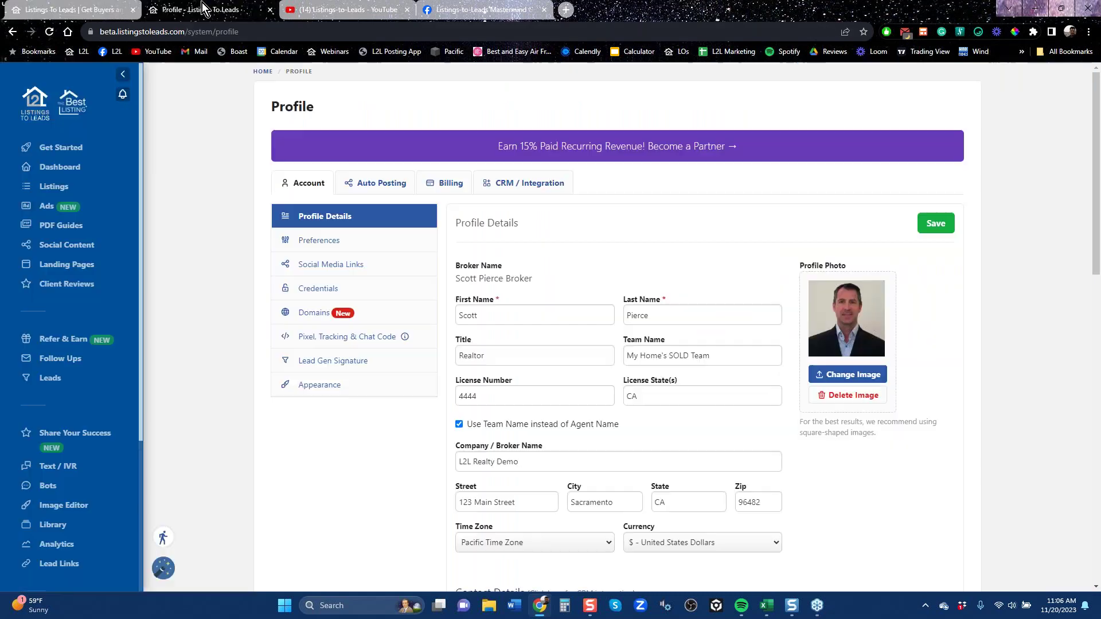
click(85, 150)
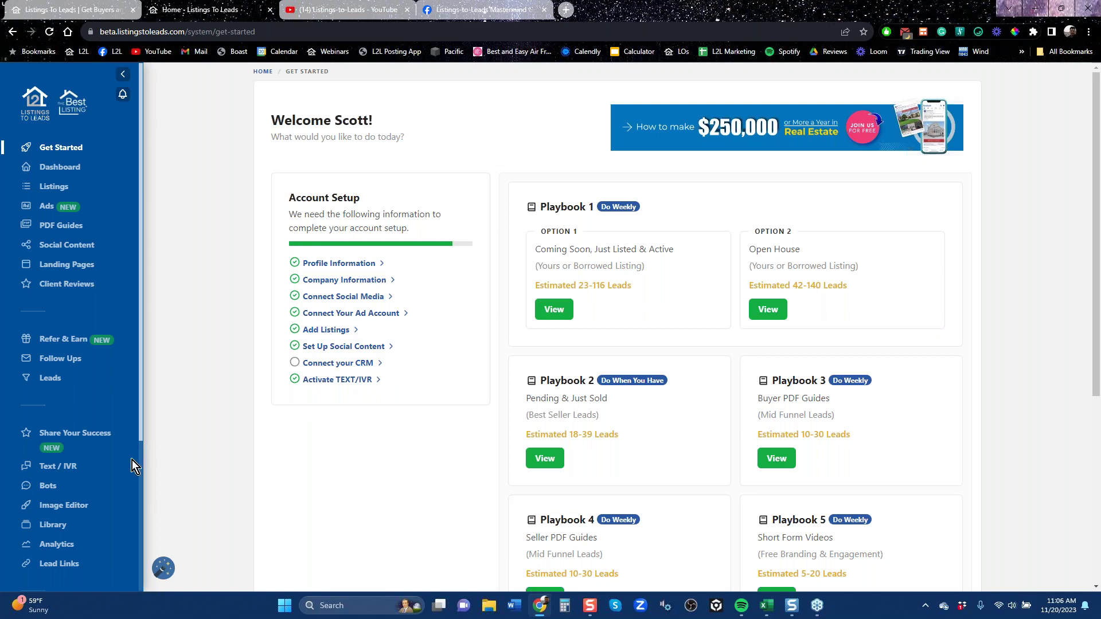
scroll(63, 447, down, 4)
click(50, 410)
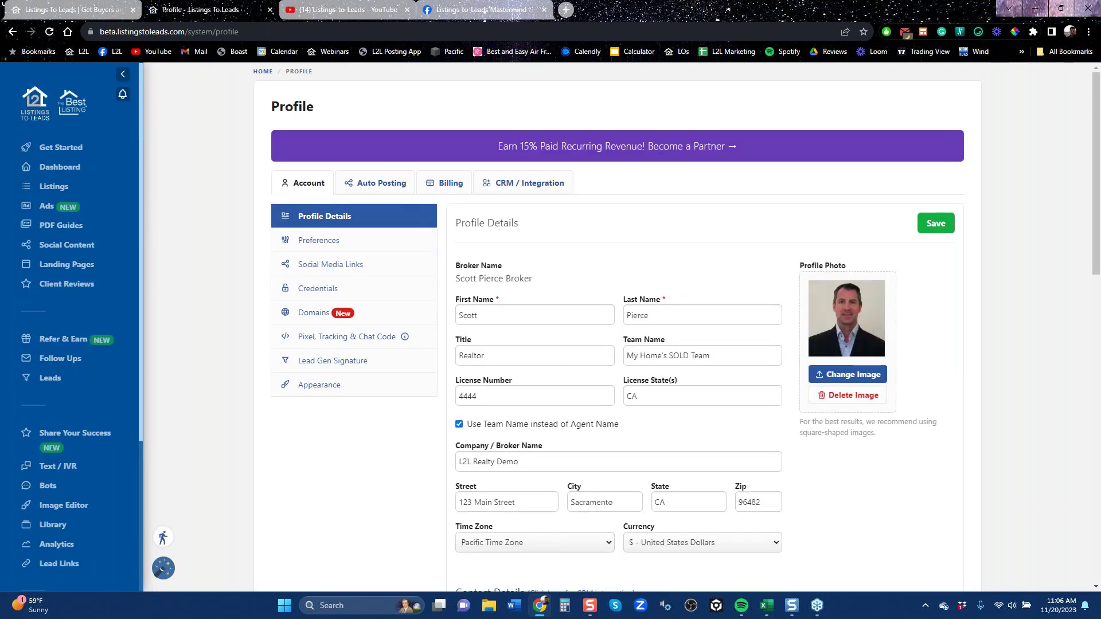
- Add Granite Bay Homes as a second Facebook page for auto posting
click(367, 189)
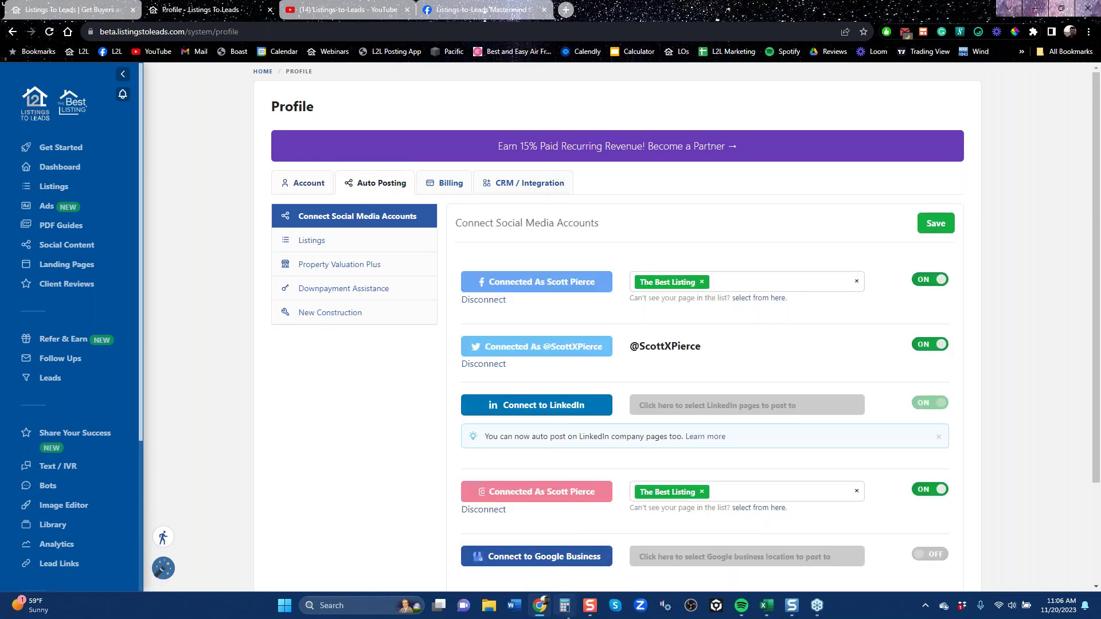
click(752, 282)
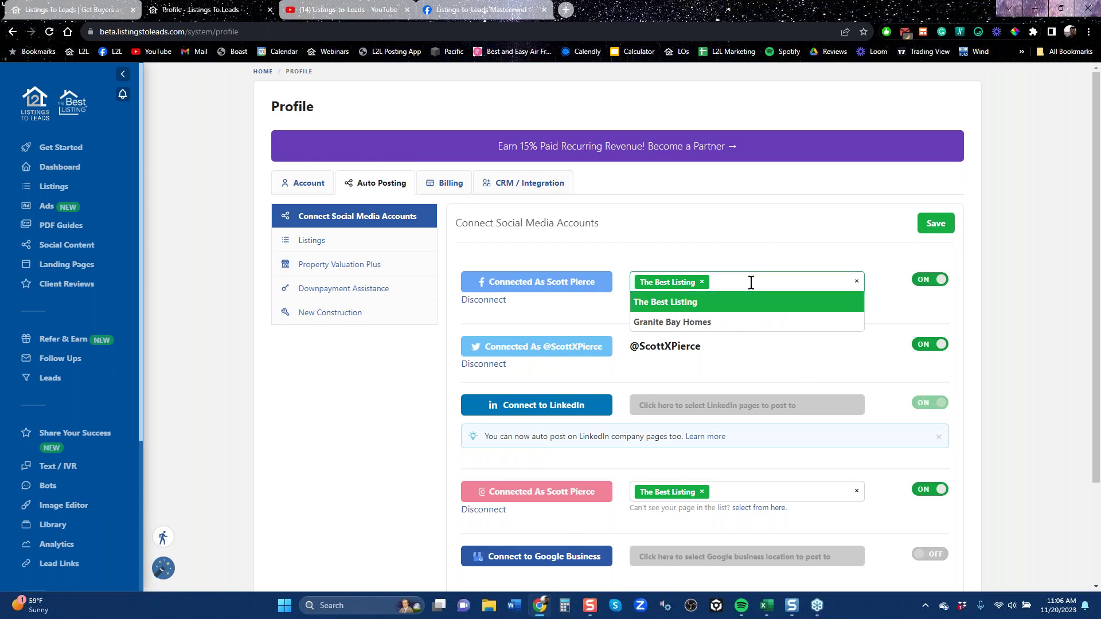
click(722, 322)
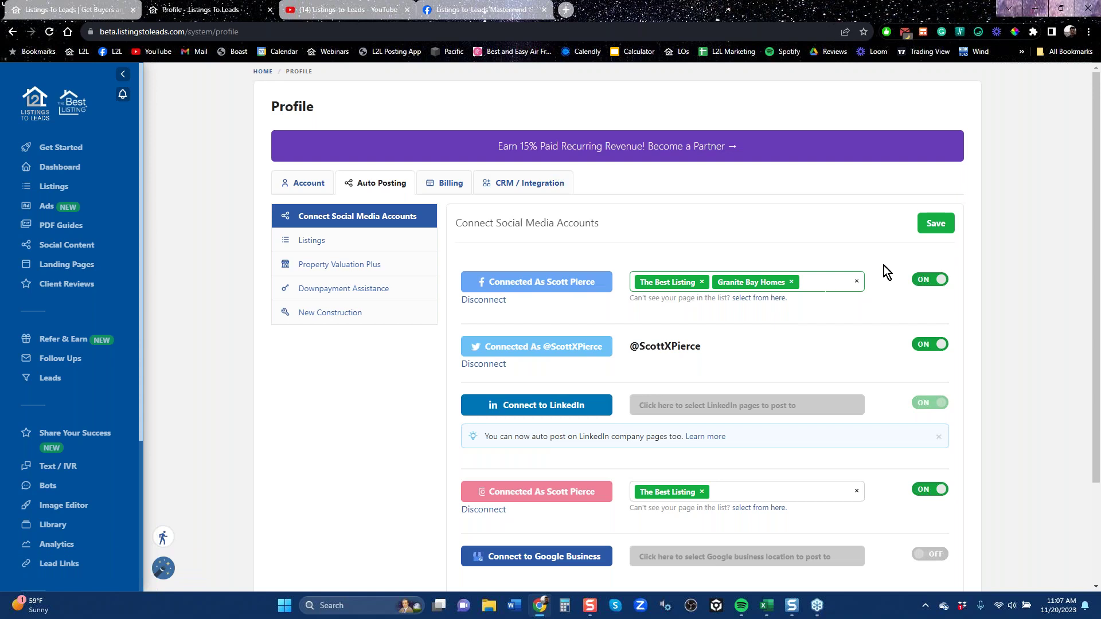
- Review the Property Valuation Plus, Downpayment Assistance and New Construction posting settings, then view CRM / Integration
click(316, 267)
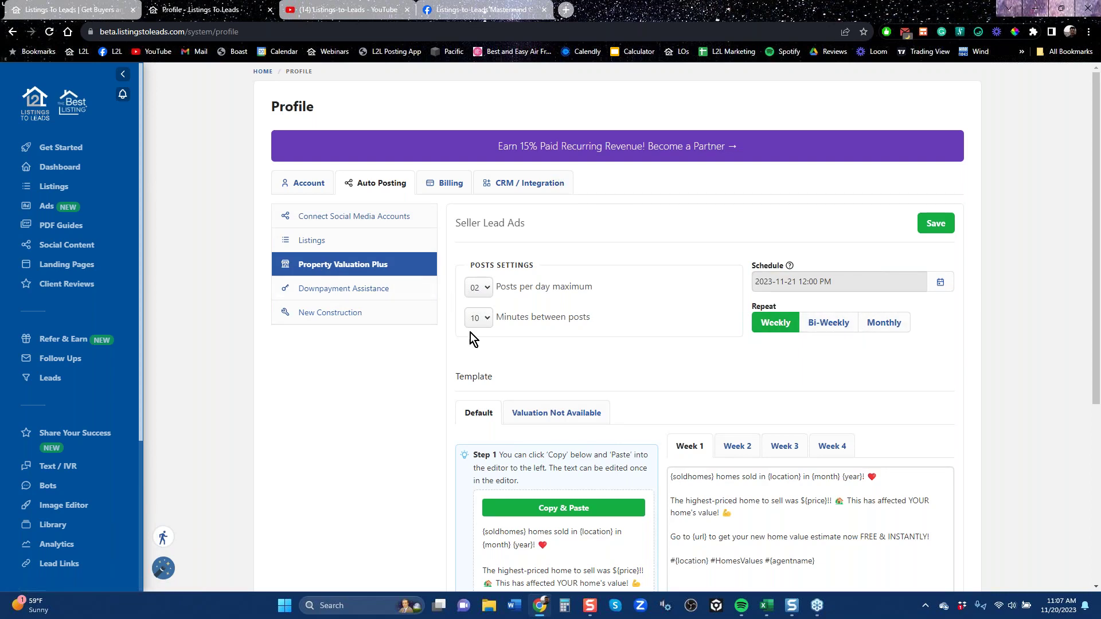
click(326, 291)
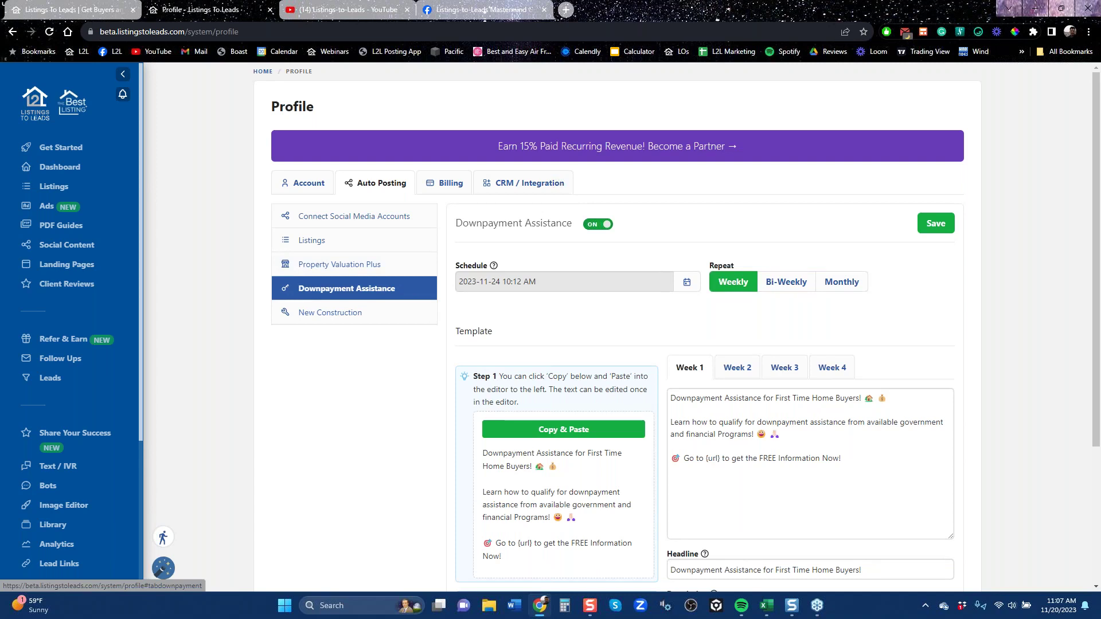
click(329, 320)
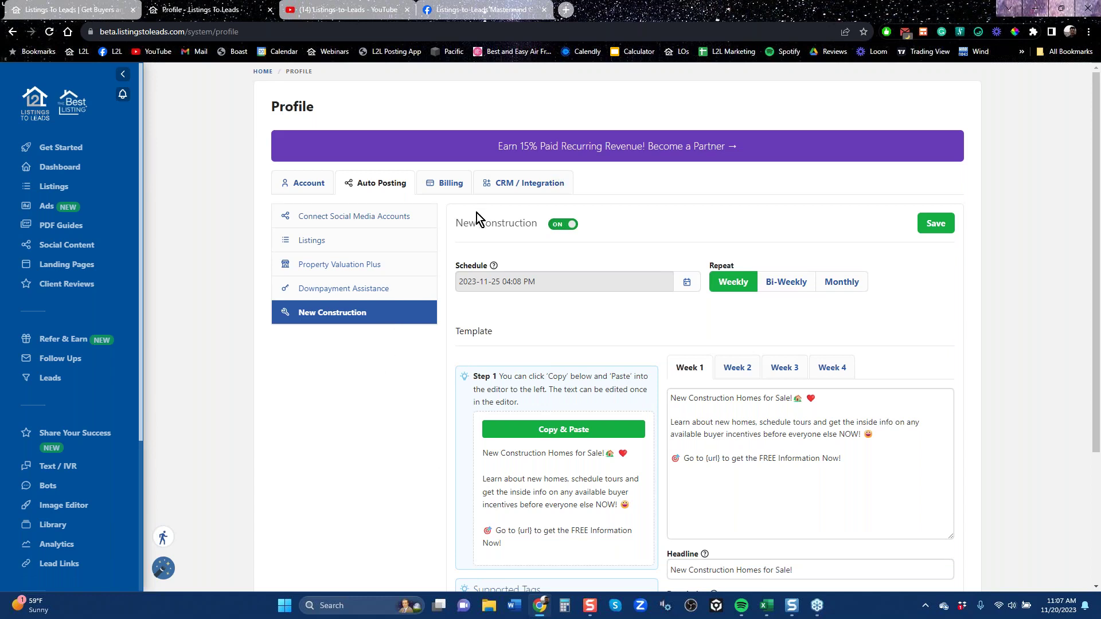
click(498, 185)
drag(1097, 207, 1099, 287)
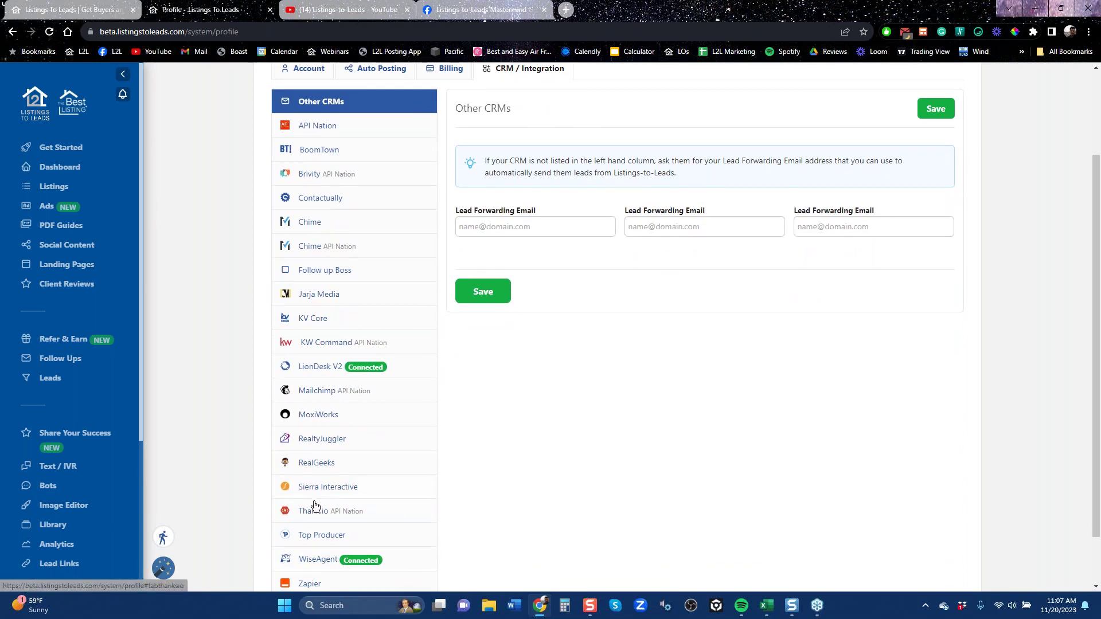
- Enter the agent's Follow Up Boss forwarding e-mail address in the first Lead Forwarding Email field
scroll(313, 504, down, 2)
click(565, 164)
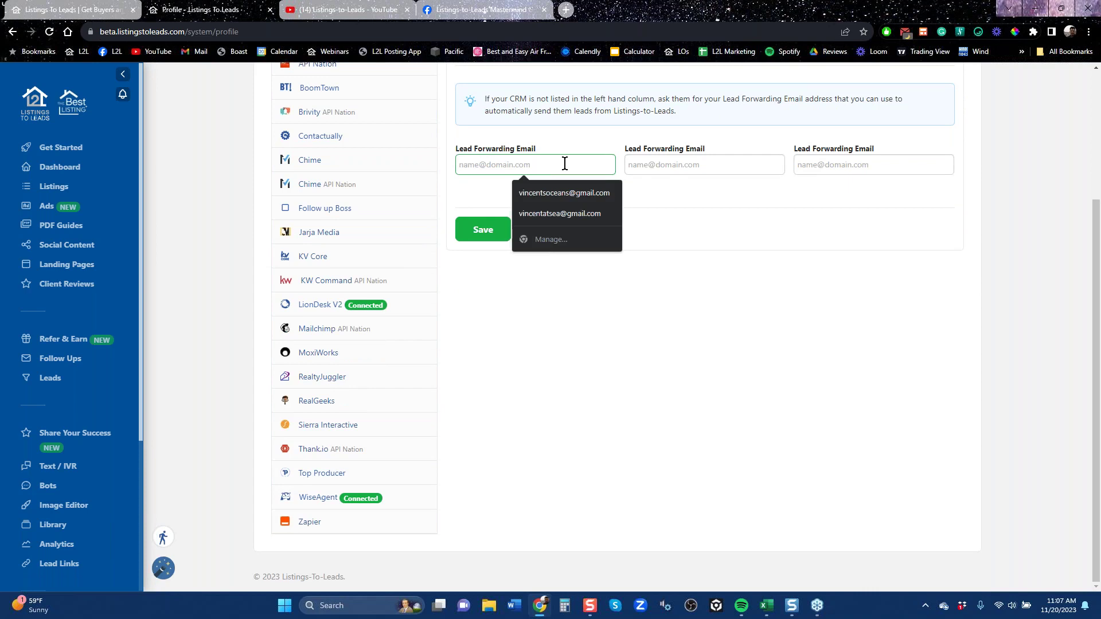
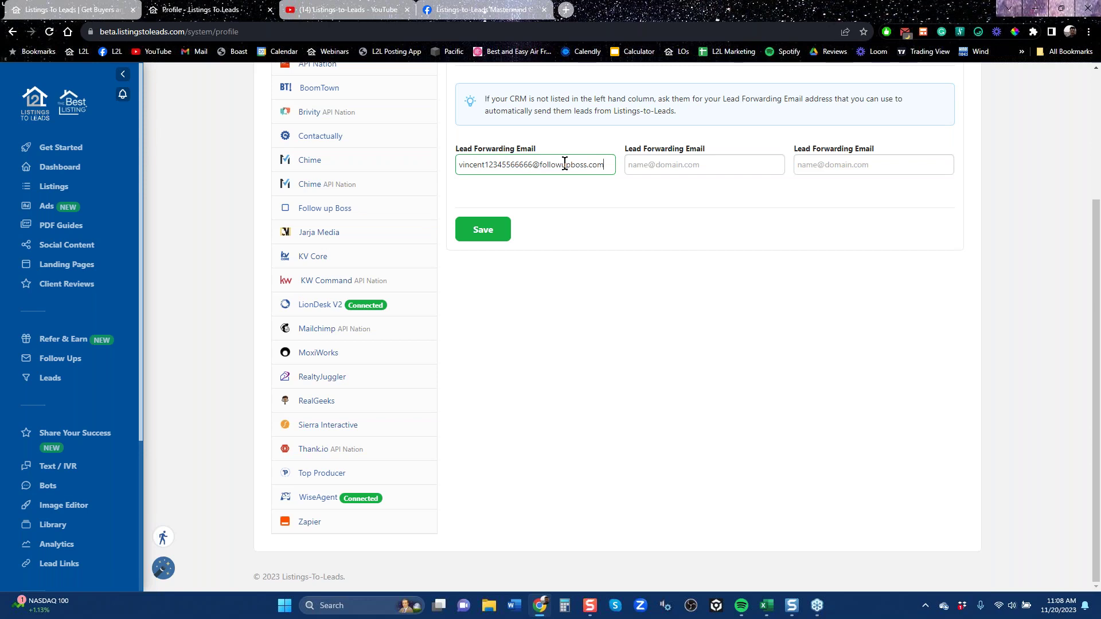
scroll(573, 253, up, 3)
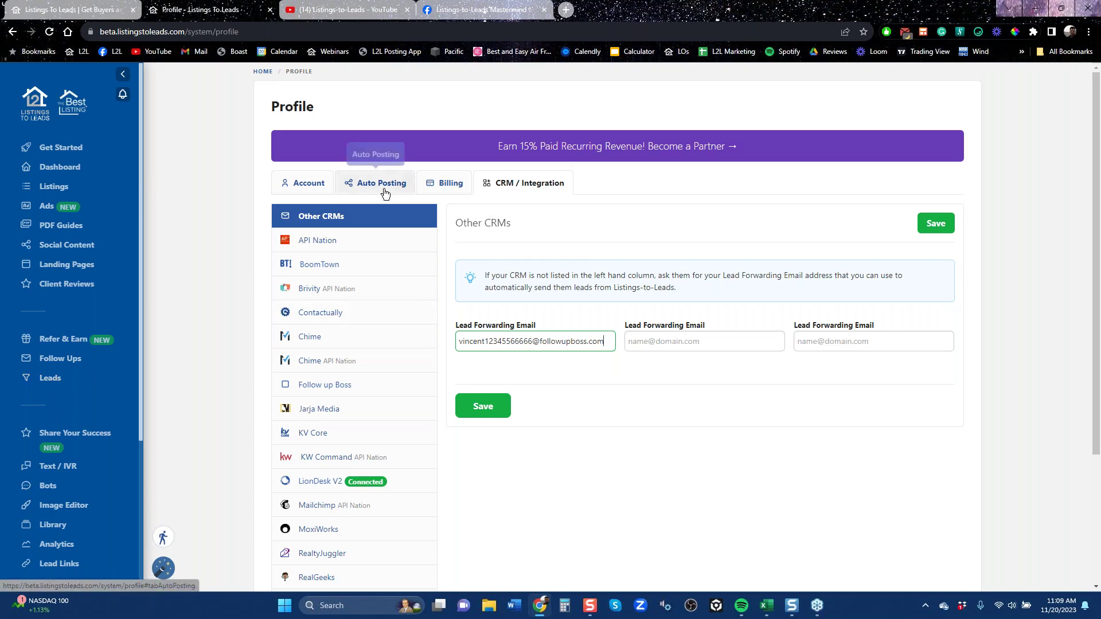
- Check the account's social media links and connected social accounts, ending at Lead Gen Signature settings
click(287, 183)
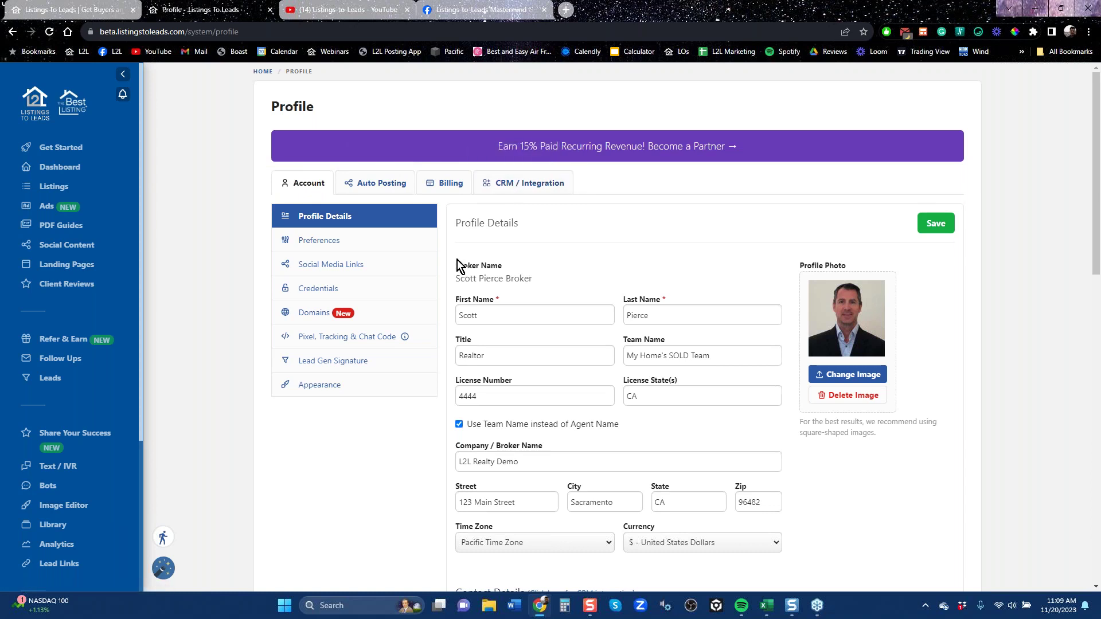
click(330, 267)
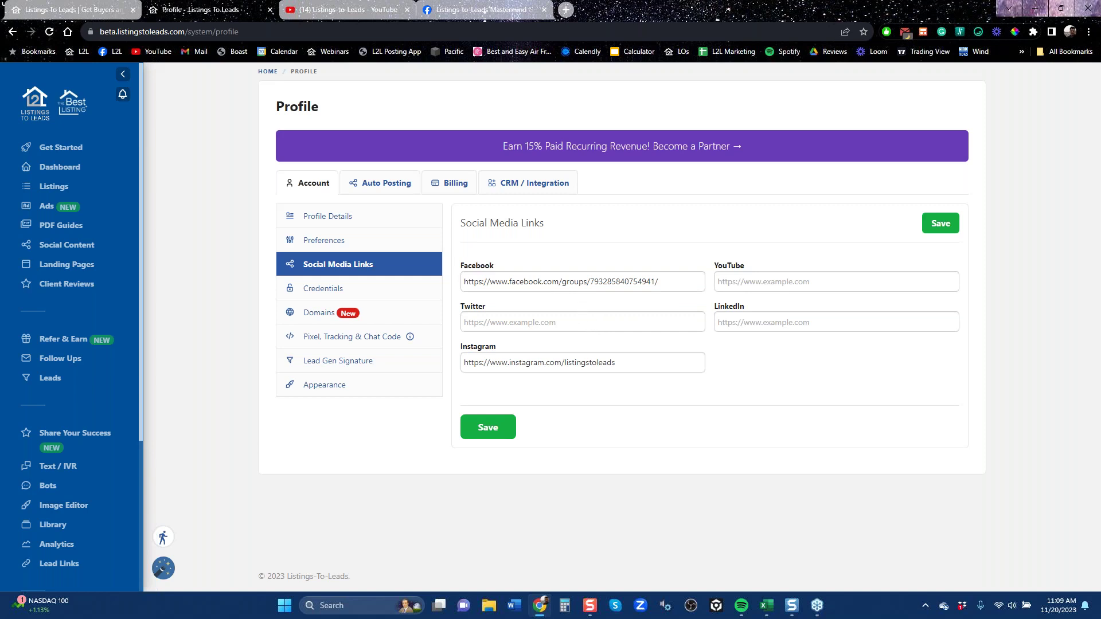
click(382, 188)
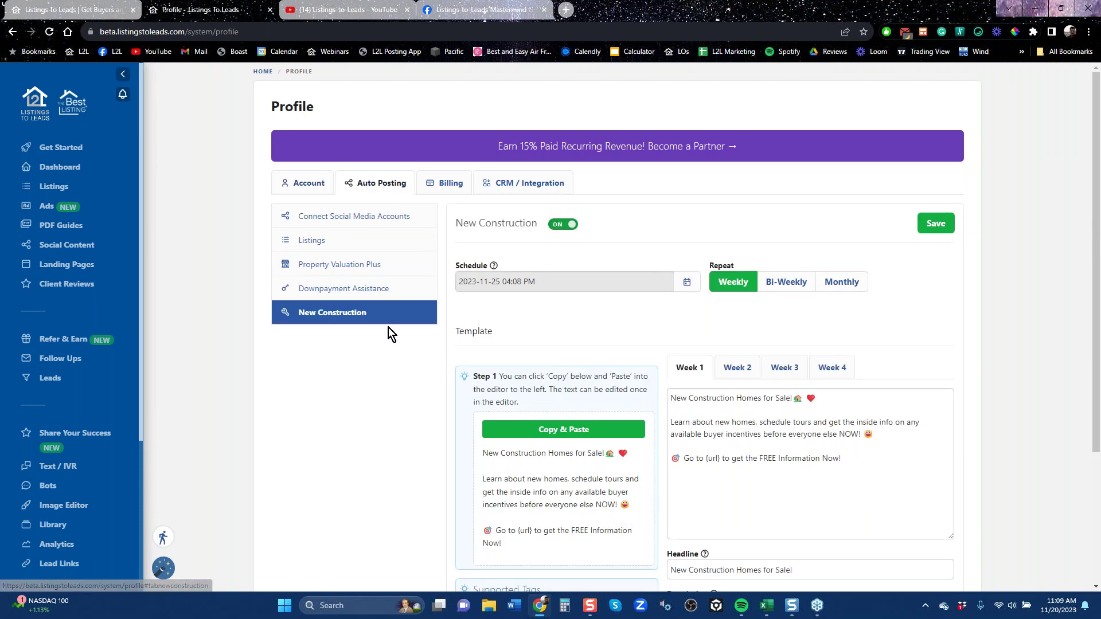
click(354, 217)
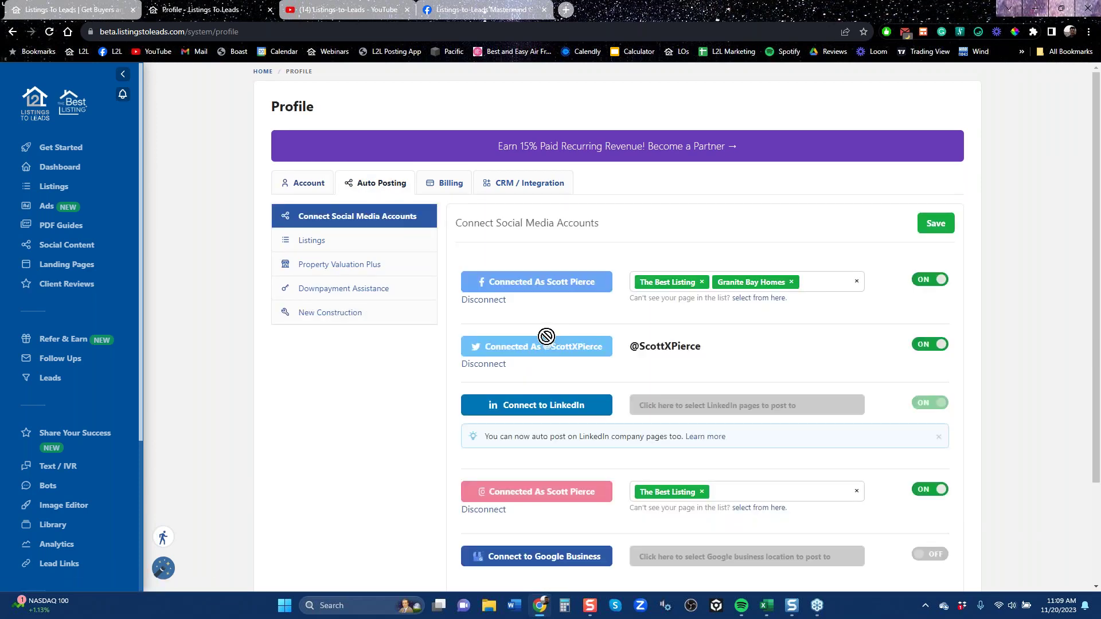
click(306, 185)
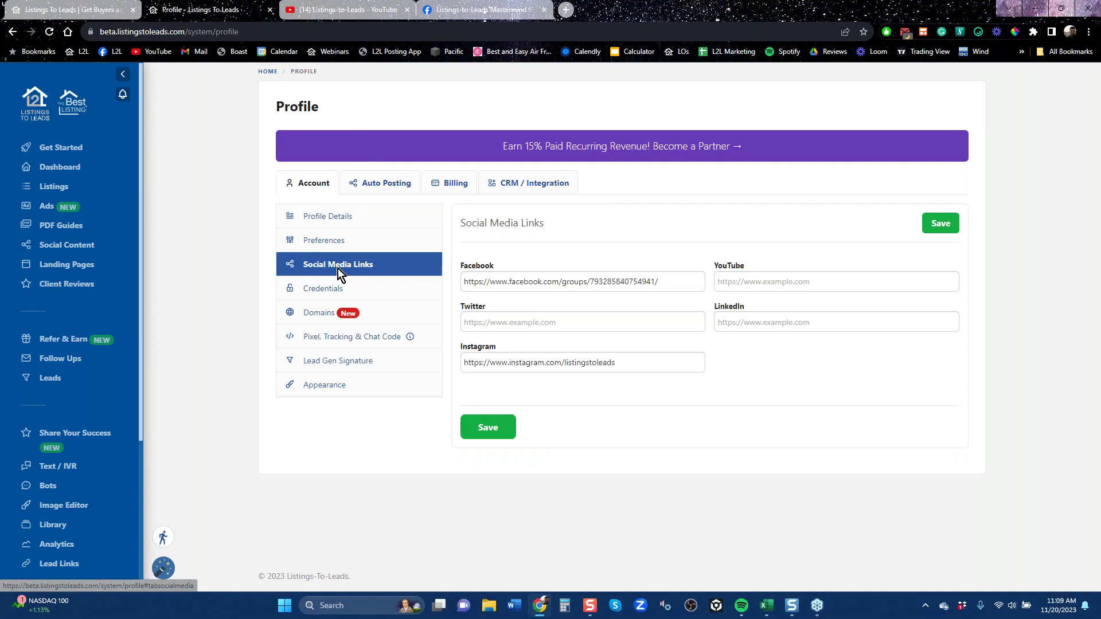
click(345, 361)
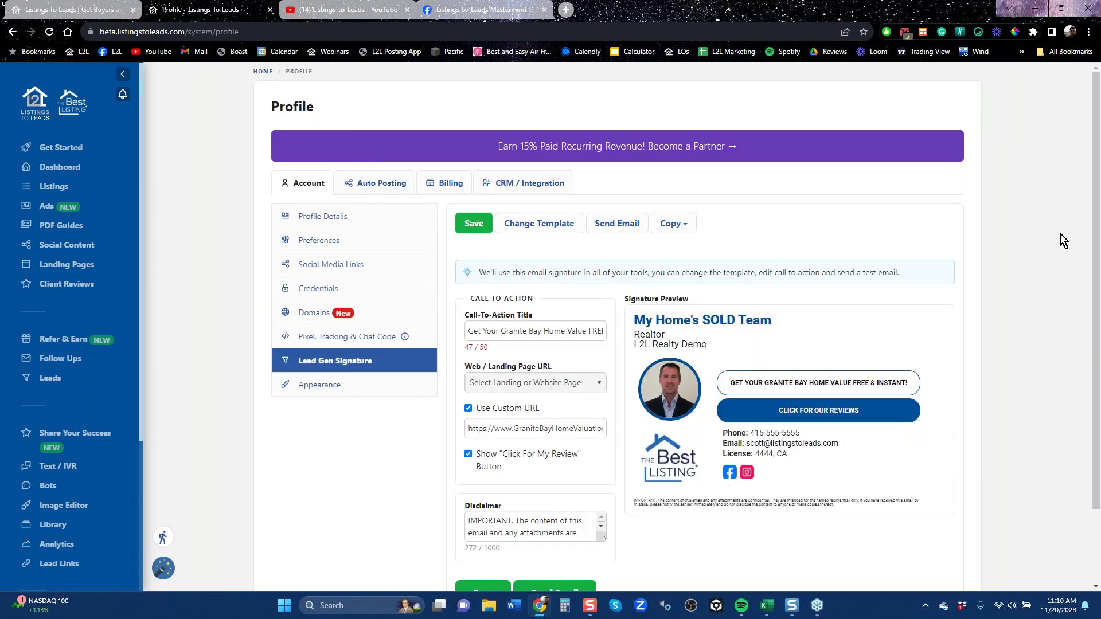
scroll(1005, 270, down, 2)
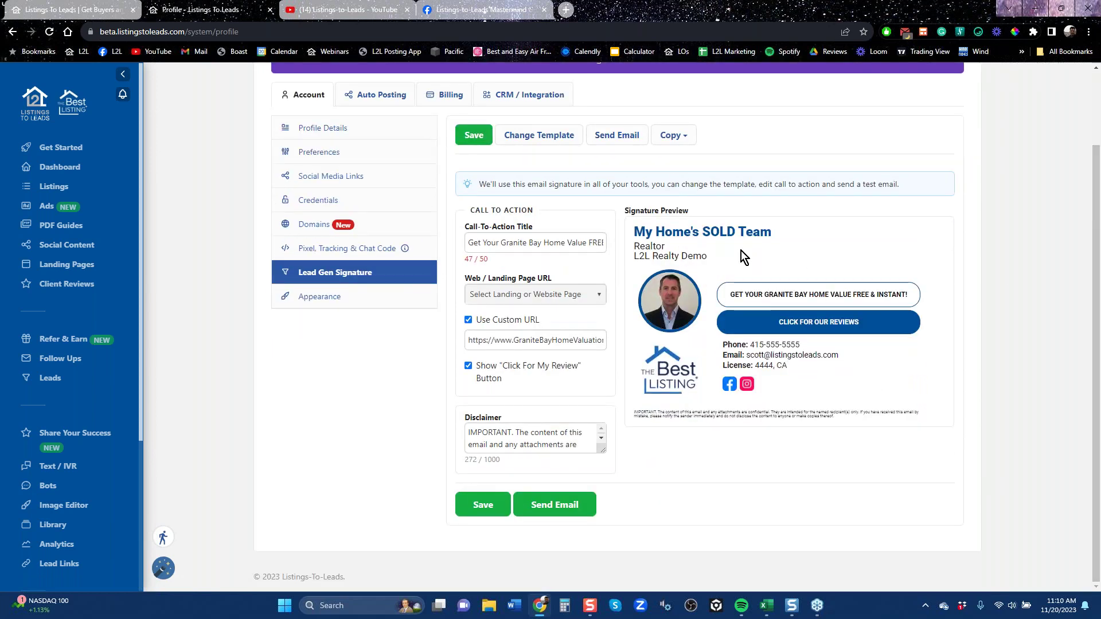
click(678, 141)
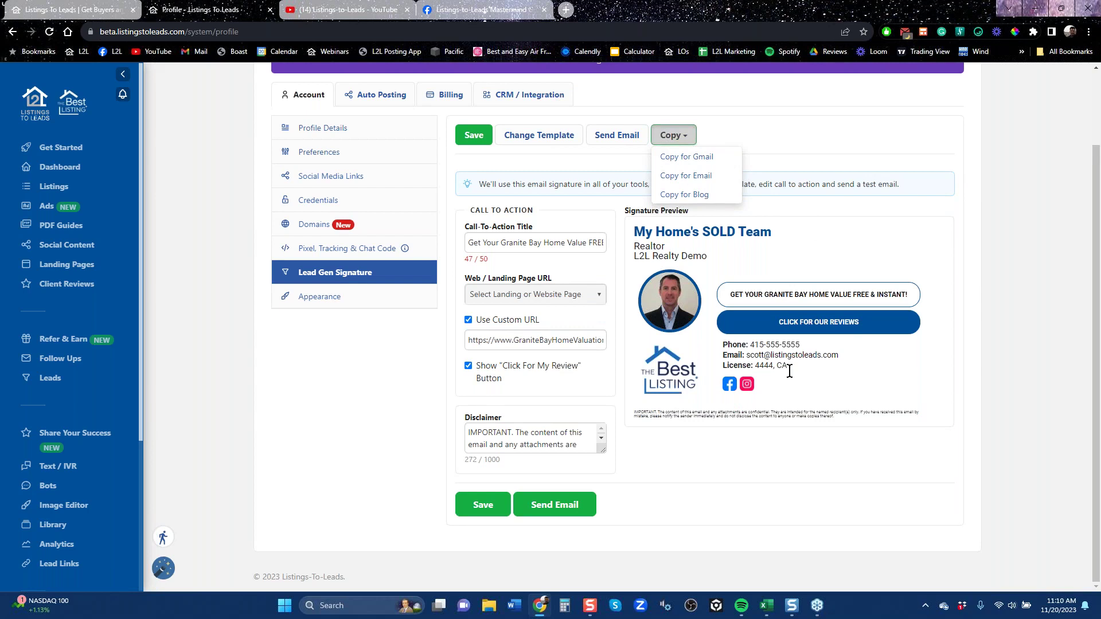
click(908, 459)
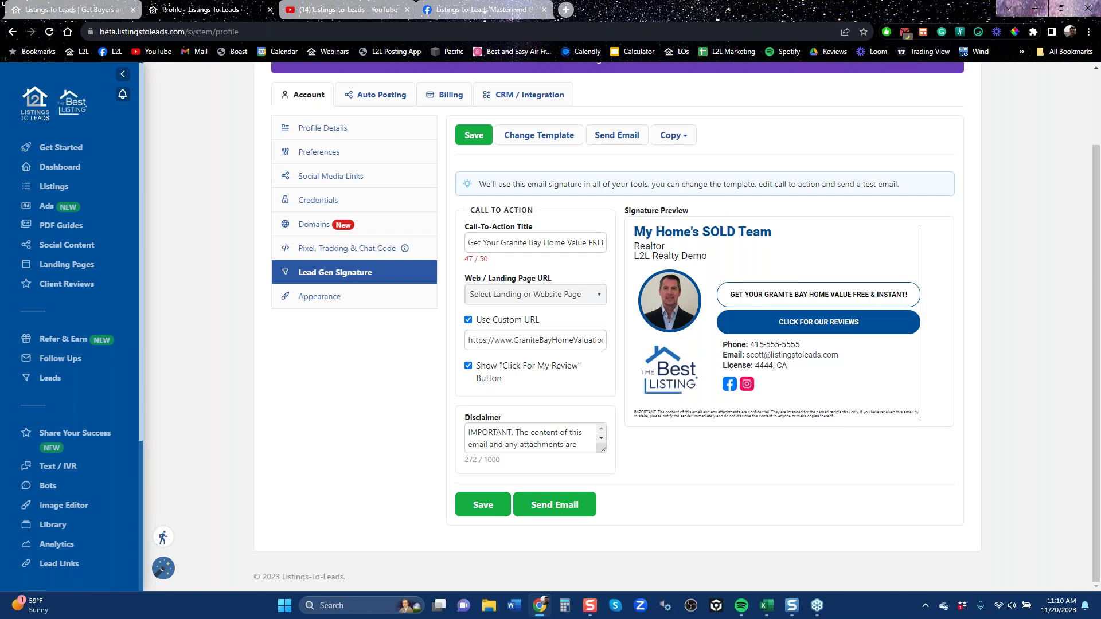
- Test the signature's 'Get your Granite Bay home value' link in a new tab, then return to the editor
click(809, 301)
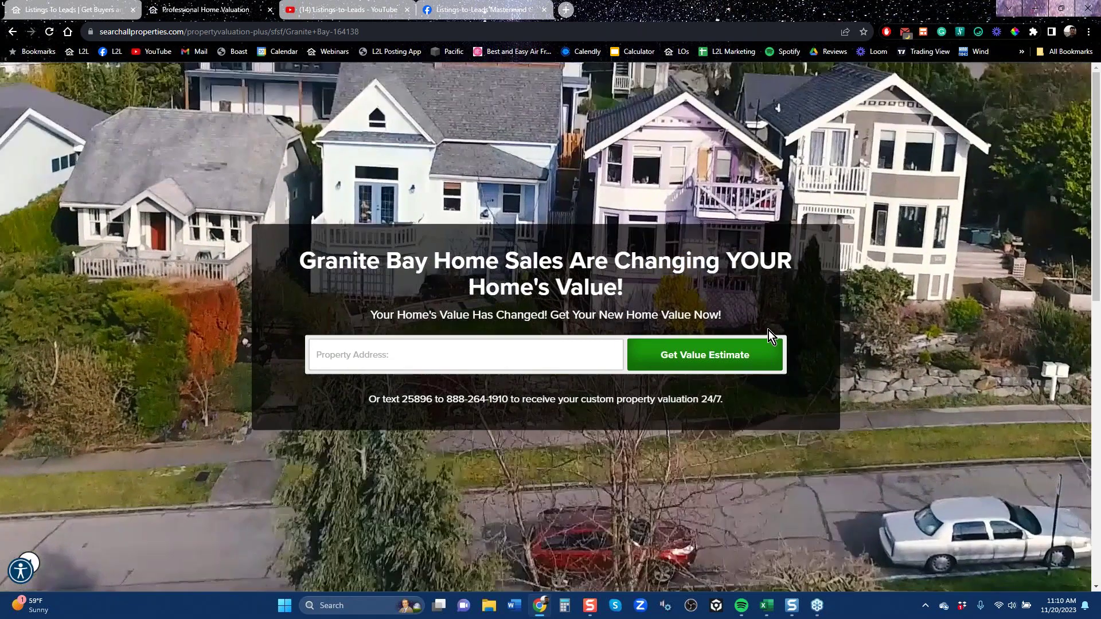
key(ctrl+shift+Tab)
key(ctrl+Tab)
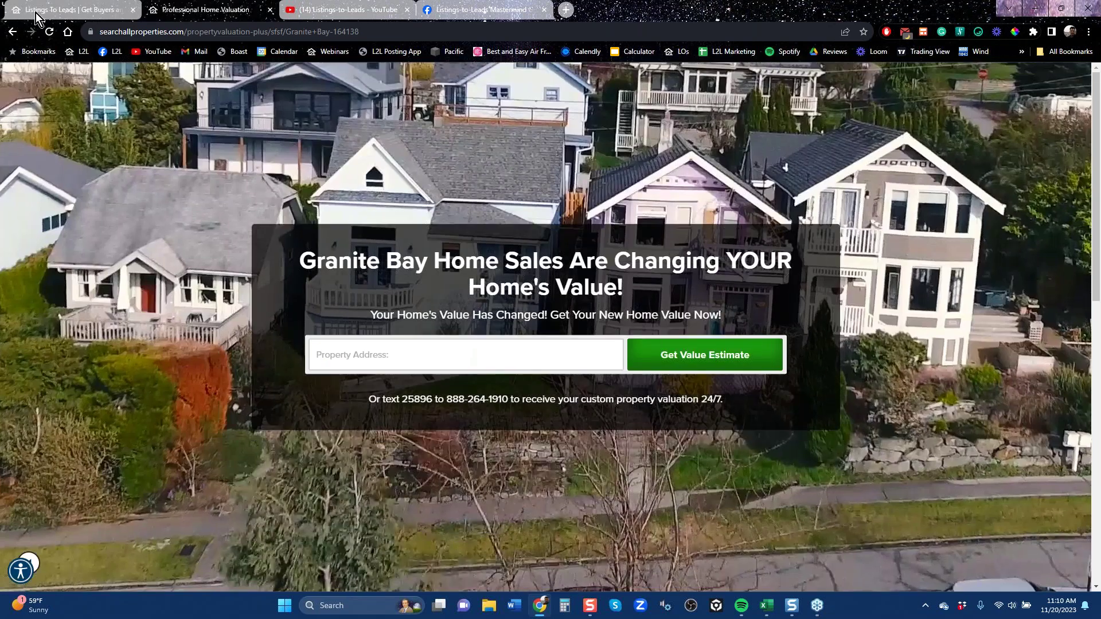
key(alt+Left)
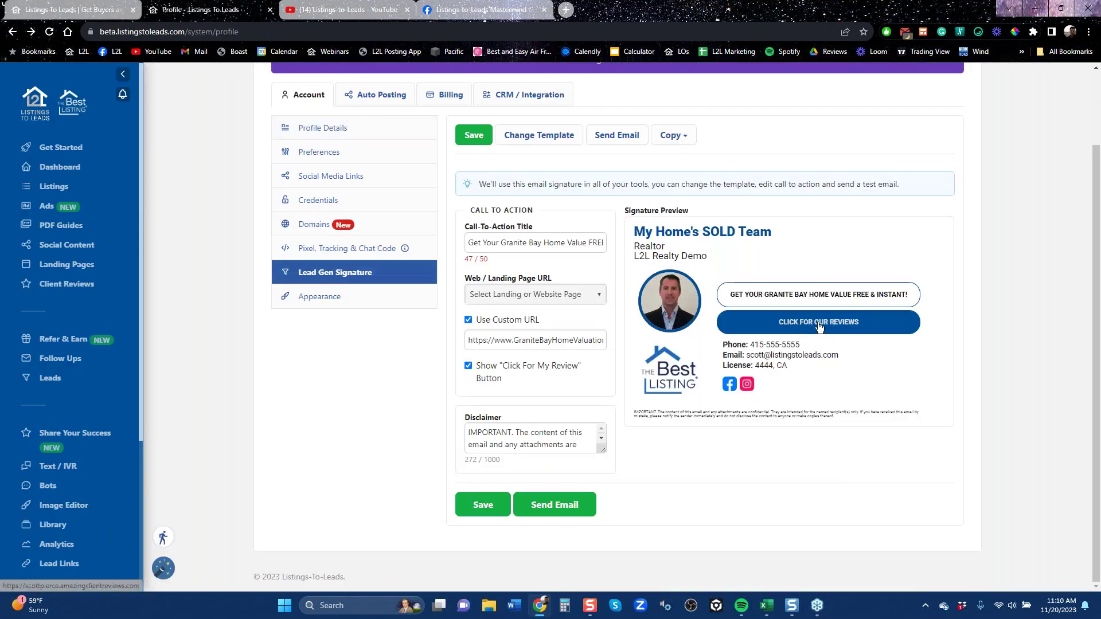
- Open the client reviews site and scroll past reviews and the Divorce & Real Estate guide to My Listings
click(818, 323)
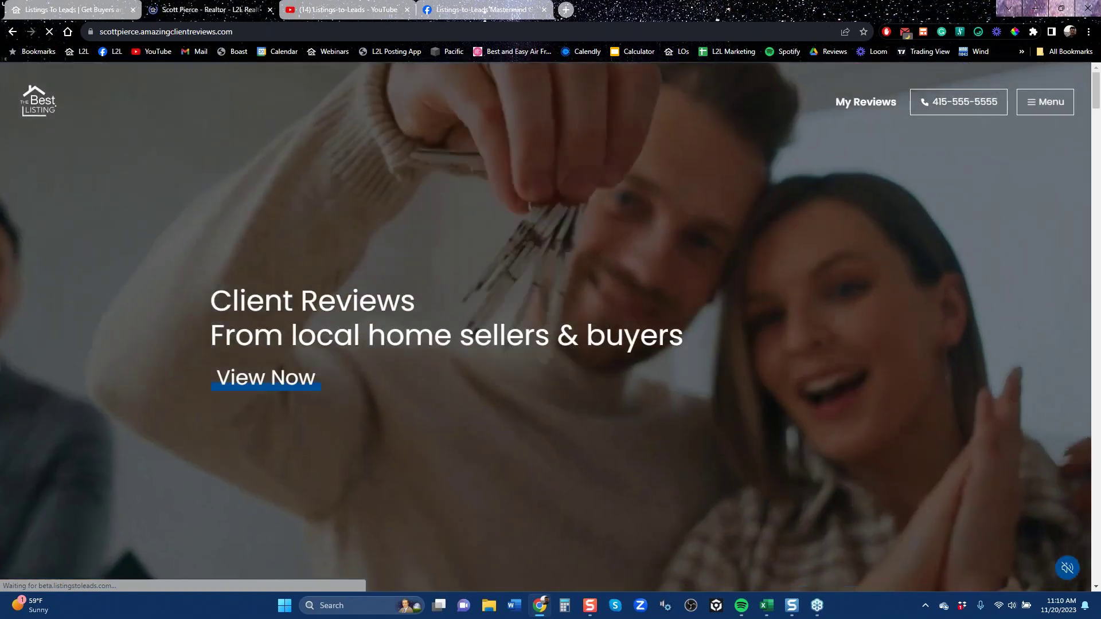
scroll(1024, 348, down, 5)
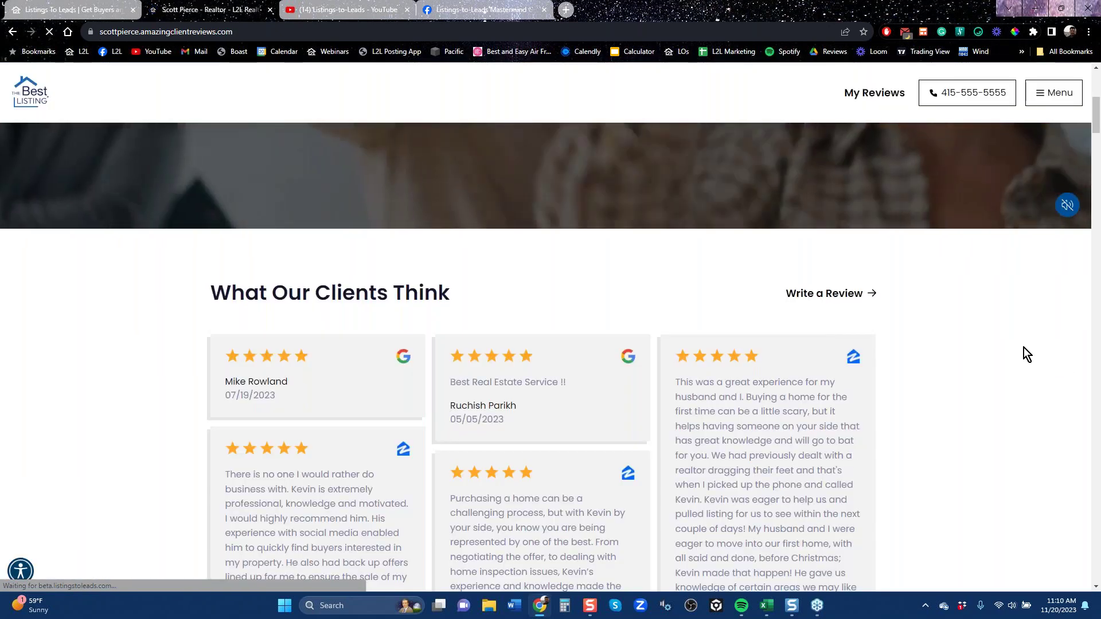
scroll(1097, 143, down, 2)
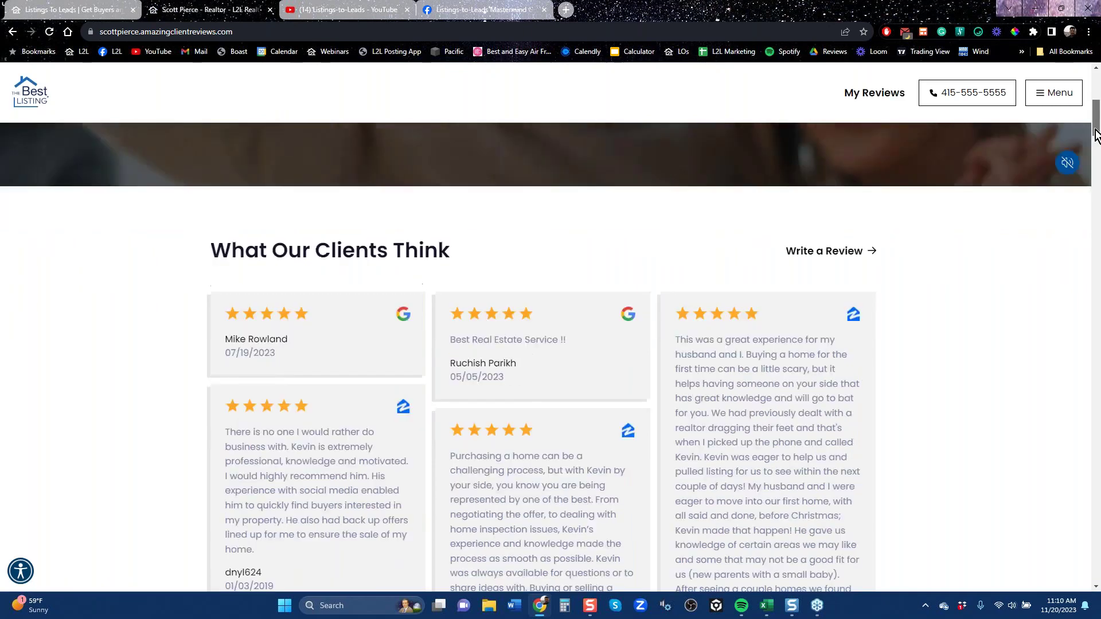
drag(1097, 143, 1095, 285)
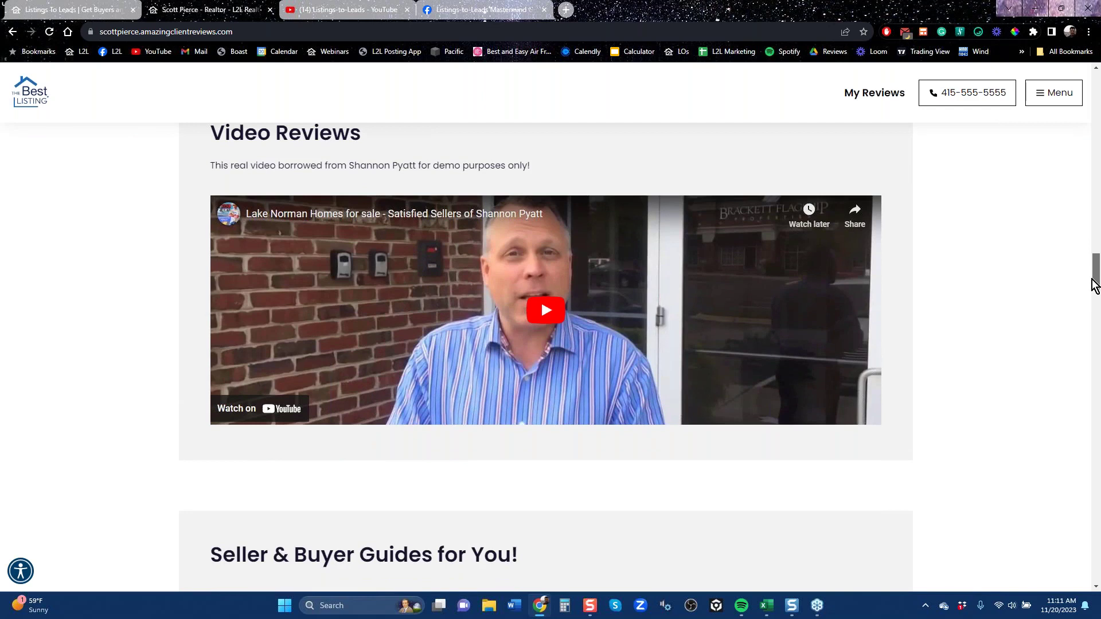
drag(1095, 285, 1093, 326)
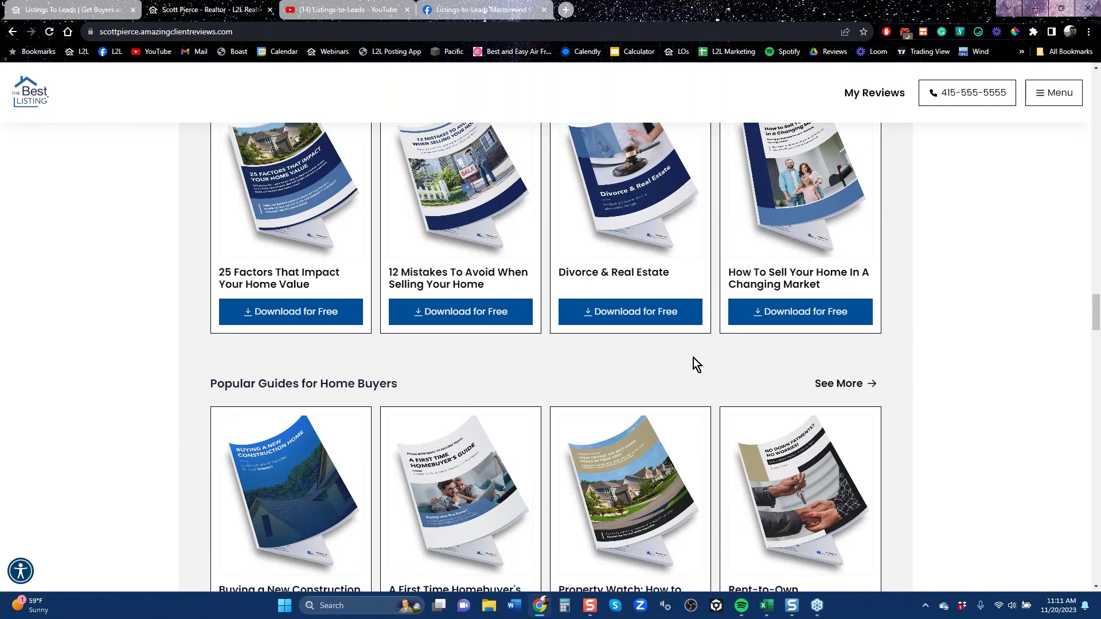
click(641, 315)
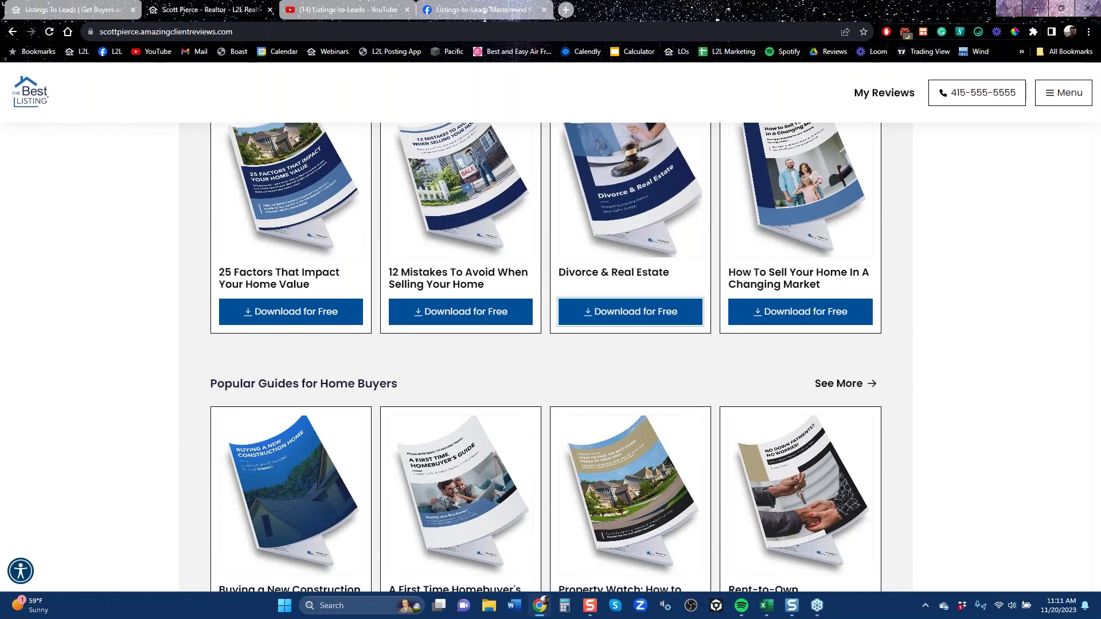
click(667, 230)
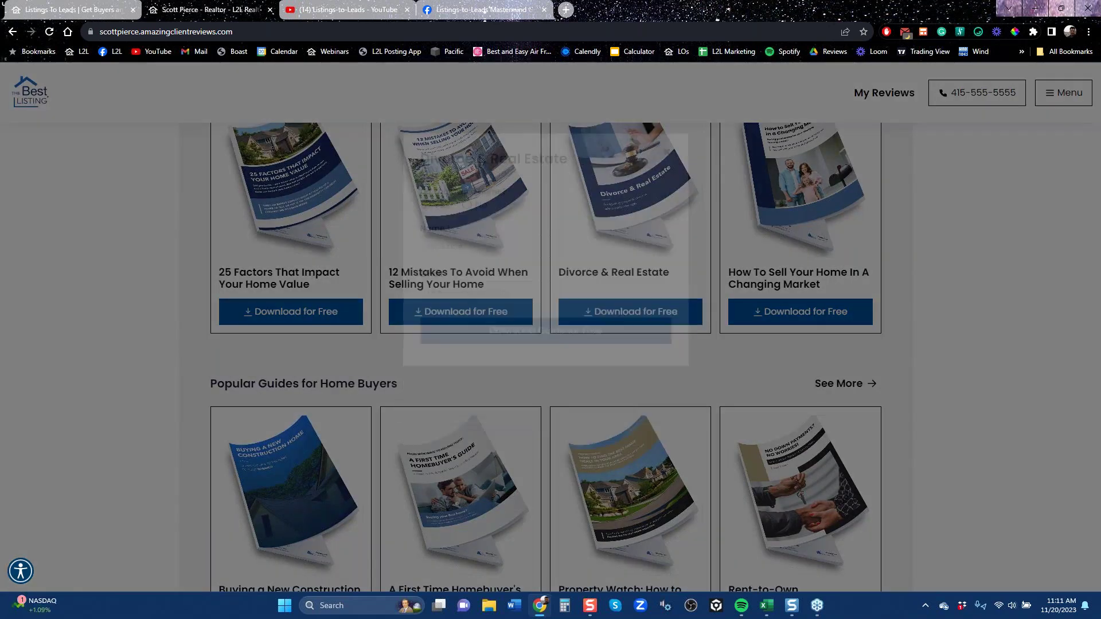
scroll(1097, 314, down, 12)
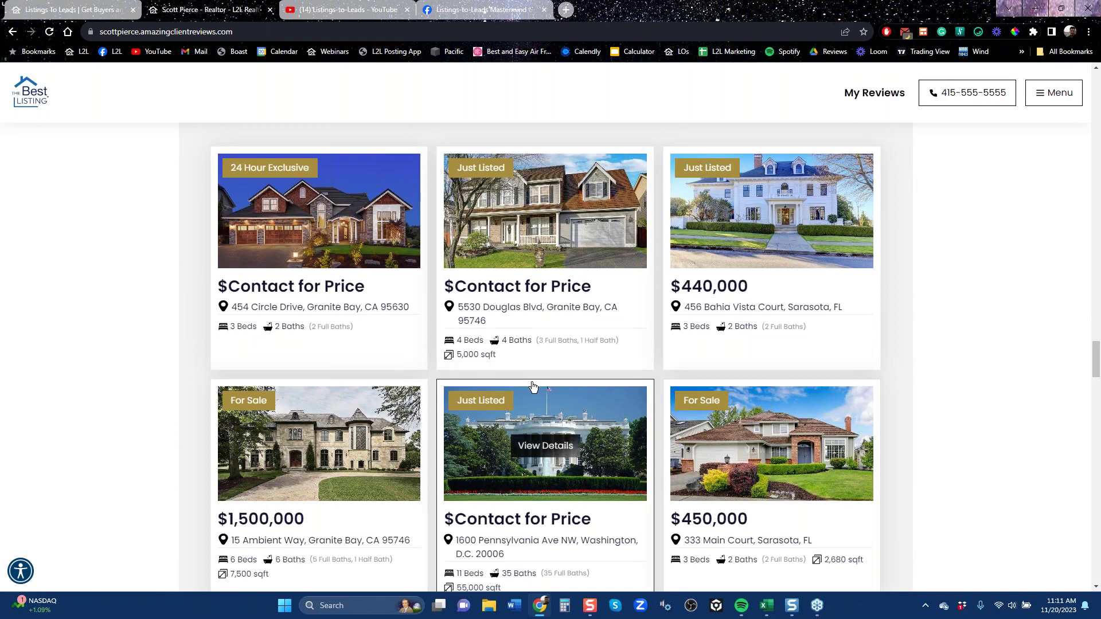
- Return to the profile settings tab and move from Lead Gen Signature to Appearance
click(85, 15)
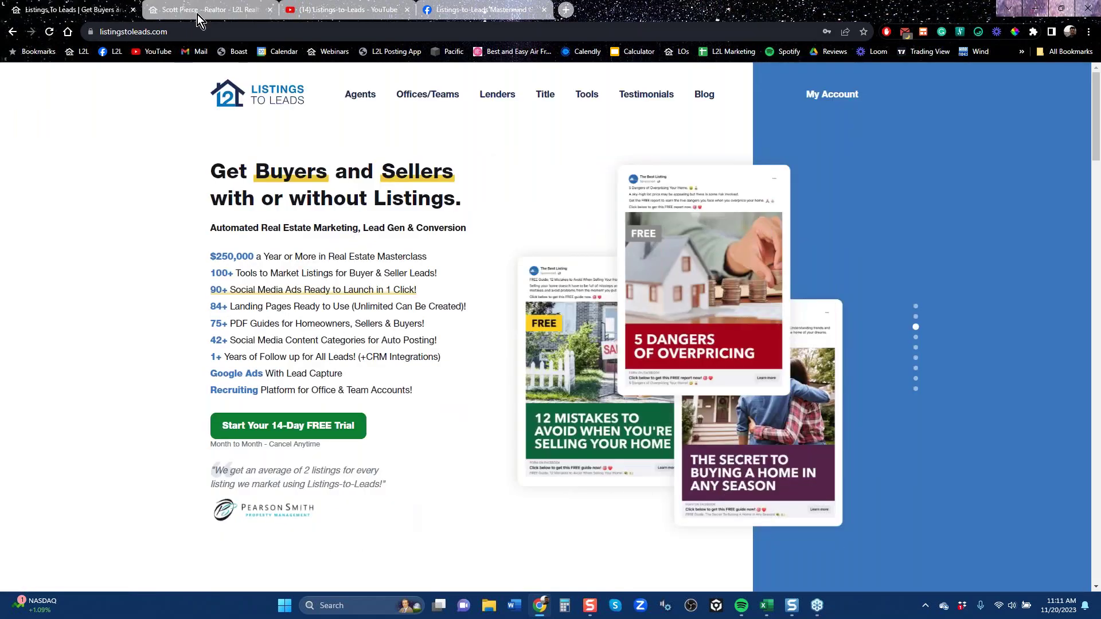
click(197, 11)
click(12, 32)
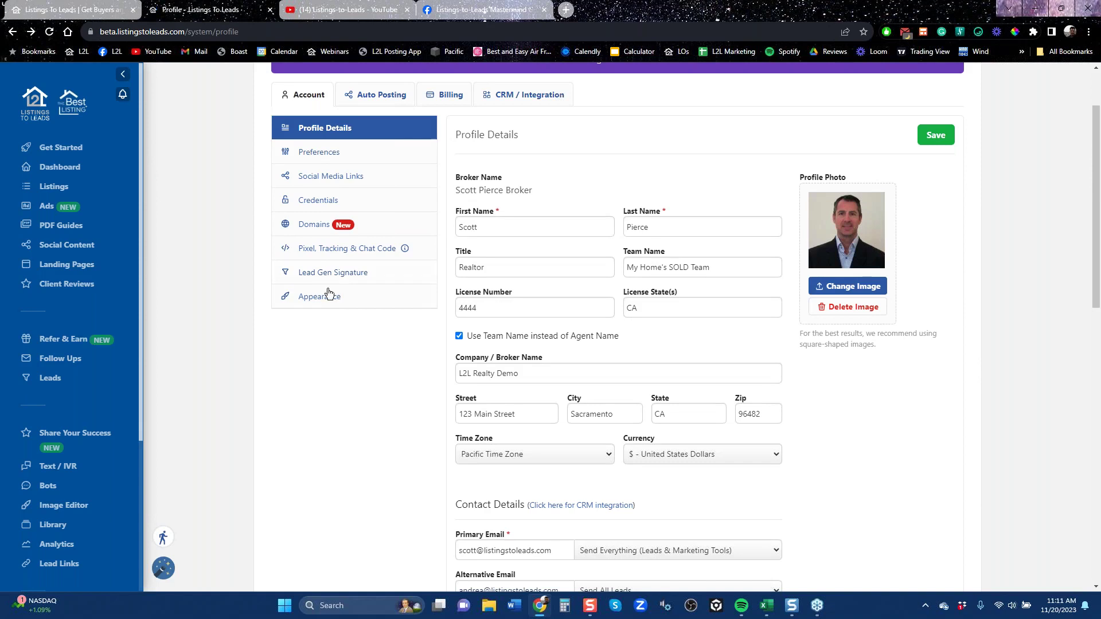
click(331, 275)
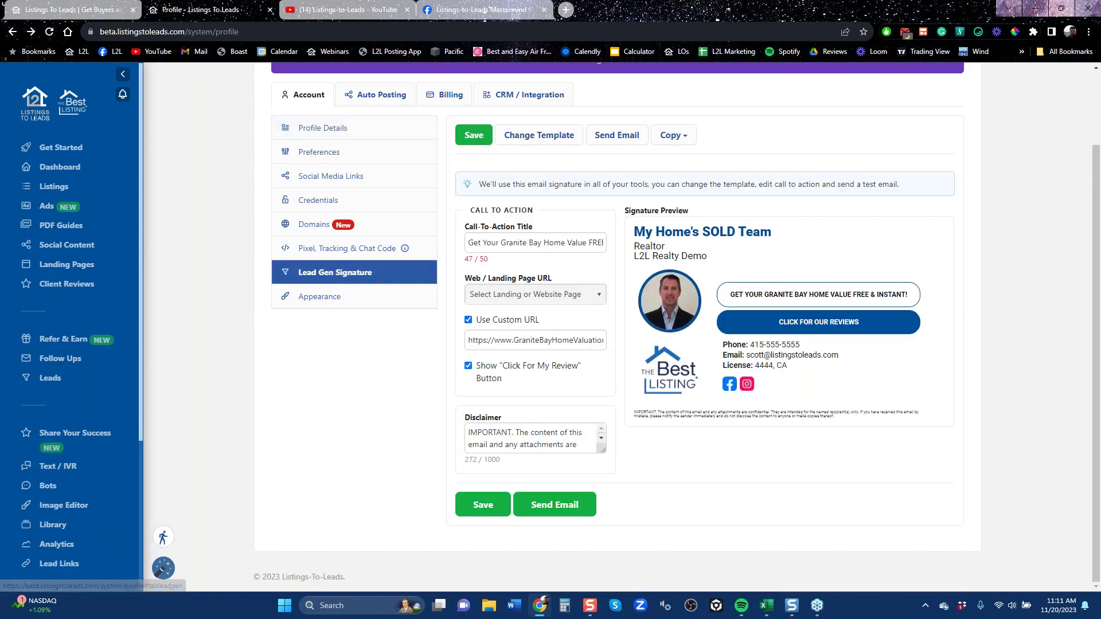
click(326, 298)
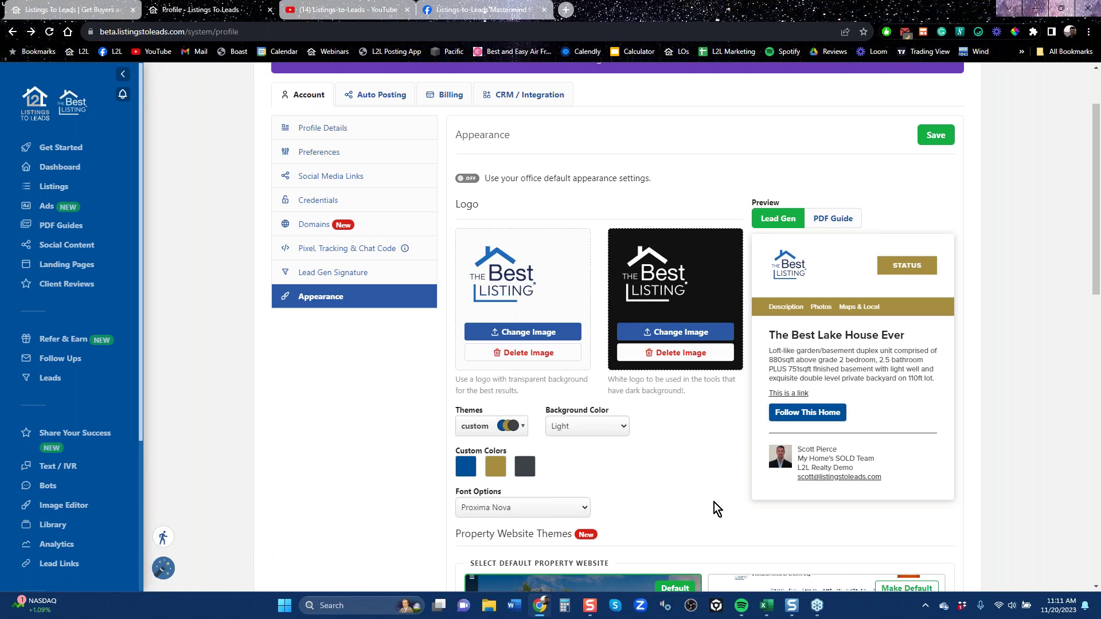
- Keep the custom theme and change the third custom brand colour to blue
click(521, 427)
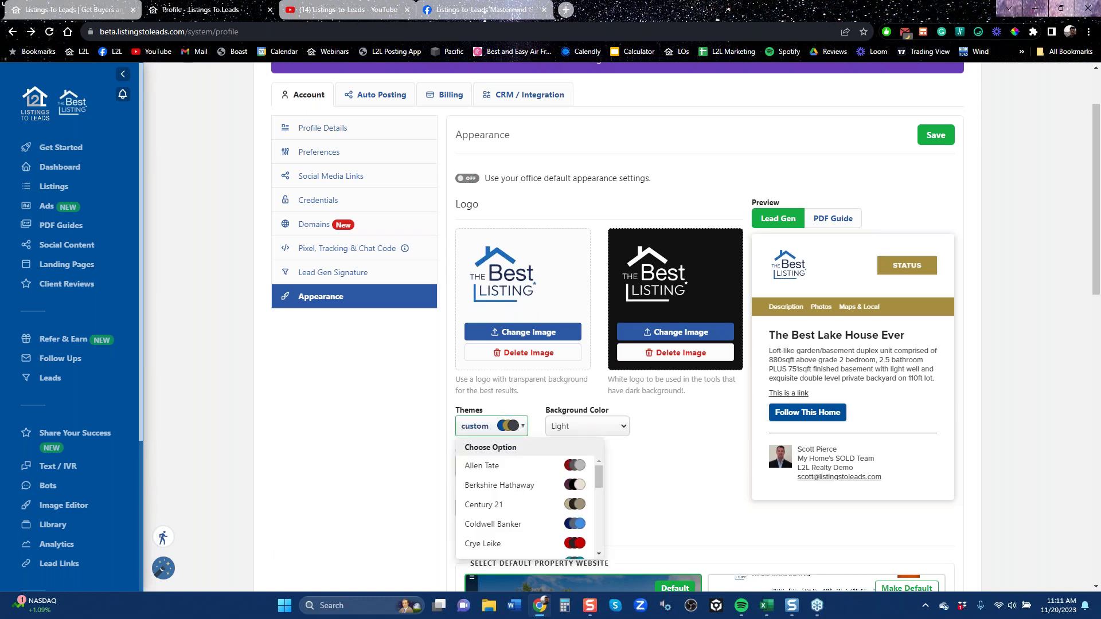
click(725, 435)
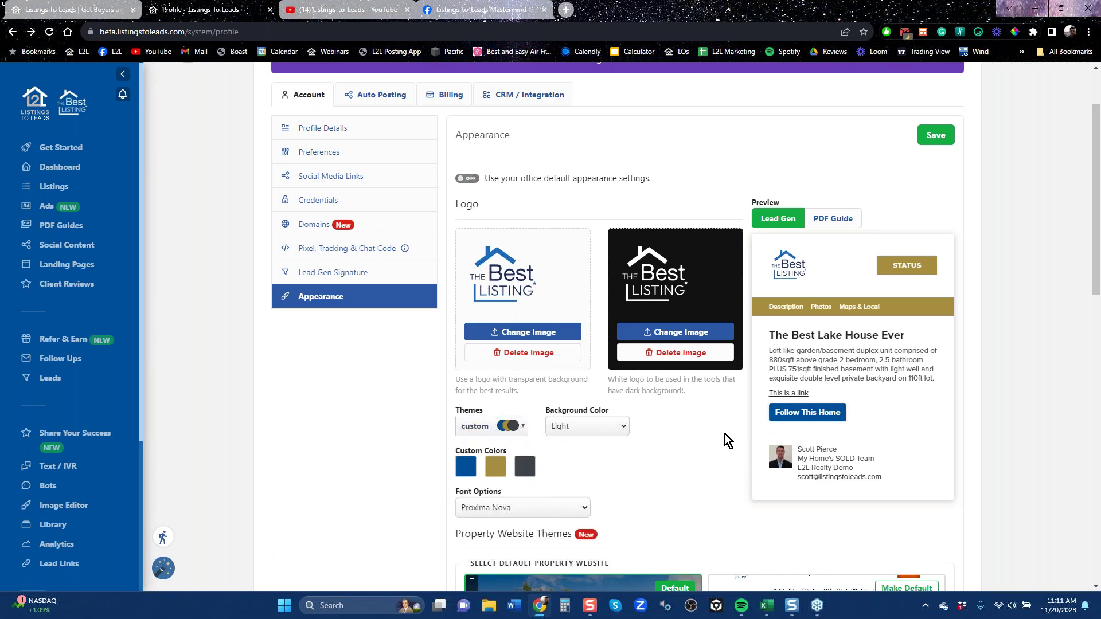
drag(1097, 221, 1097, 281)
click(527, 307)
click(686, 366)
click(677, 270)
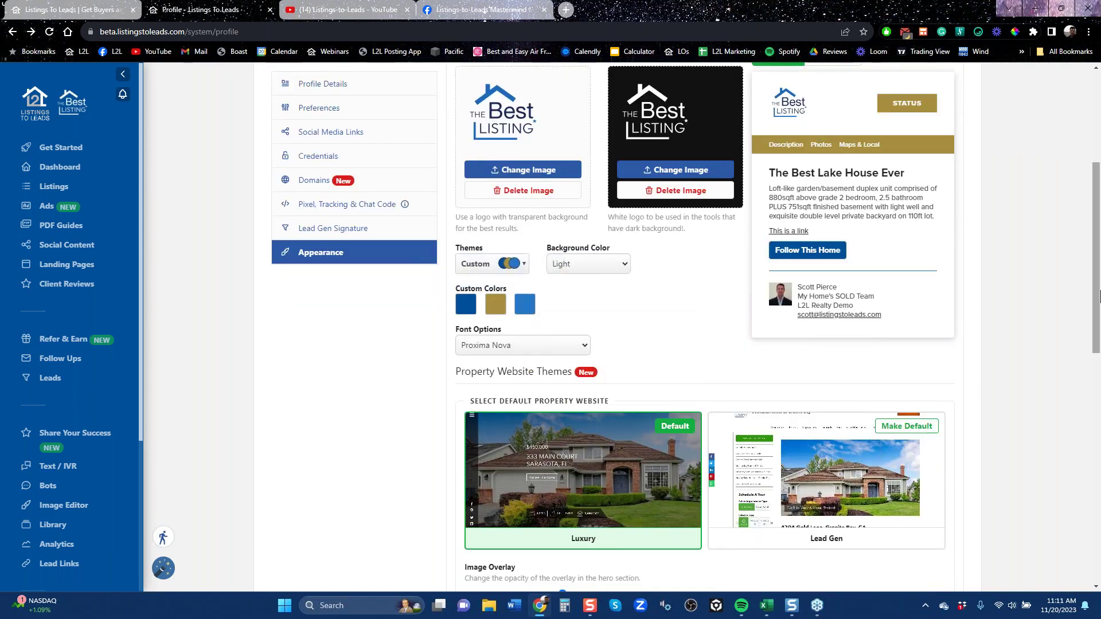
drag(1097, 260, 1097, 330)
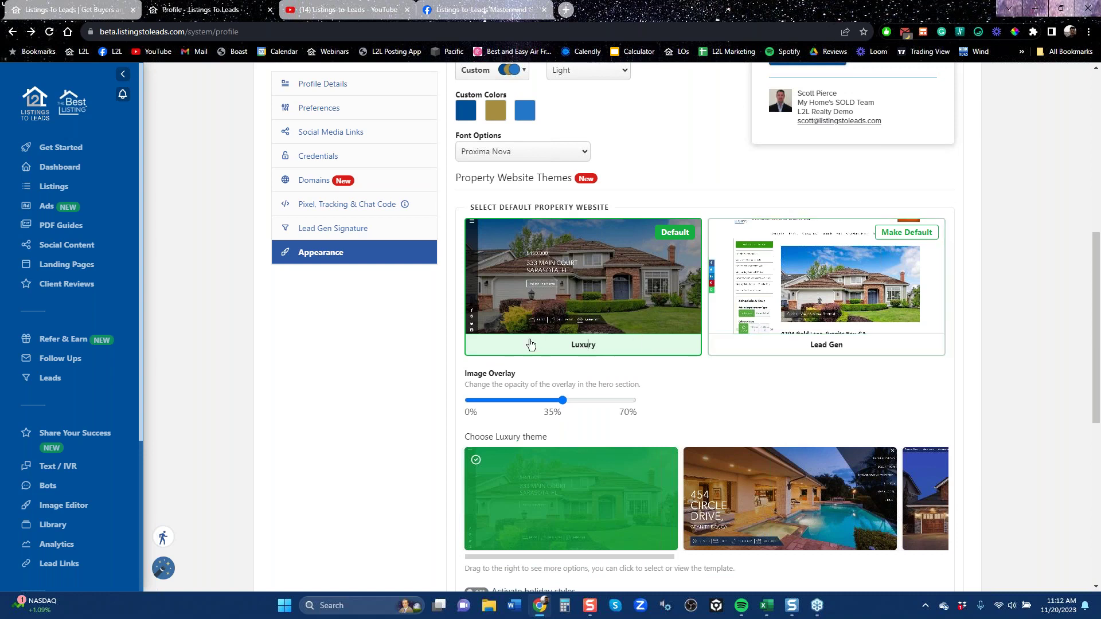
- Briefly make Lead Gen the default property website, then restore Luxury as default
click(888, 345)
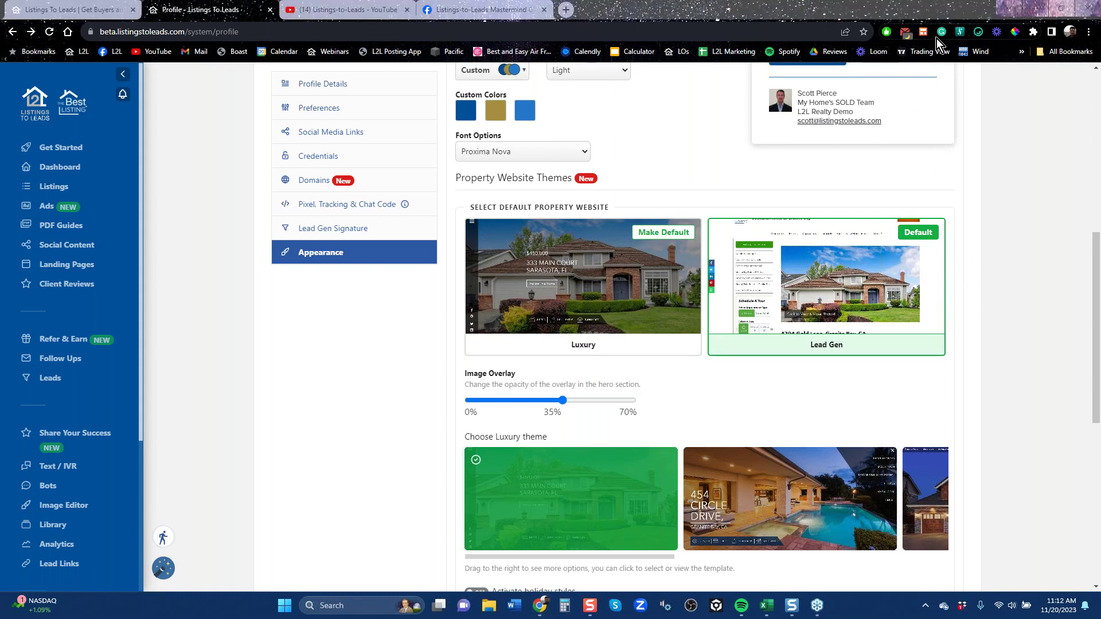
click(602, 277)
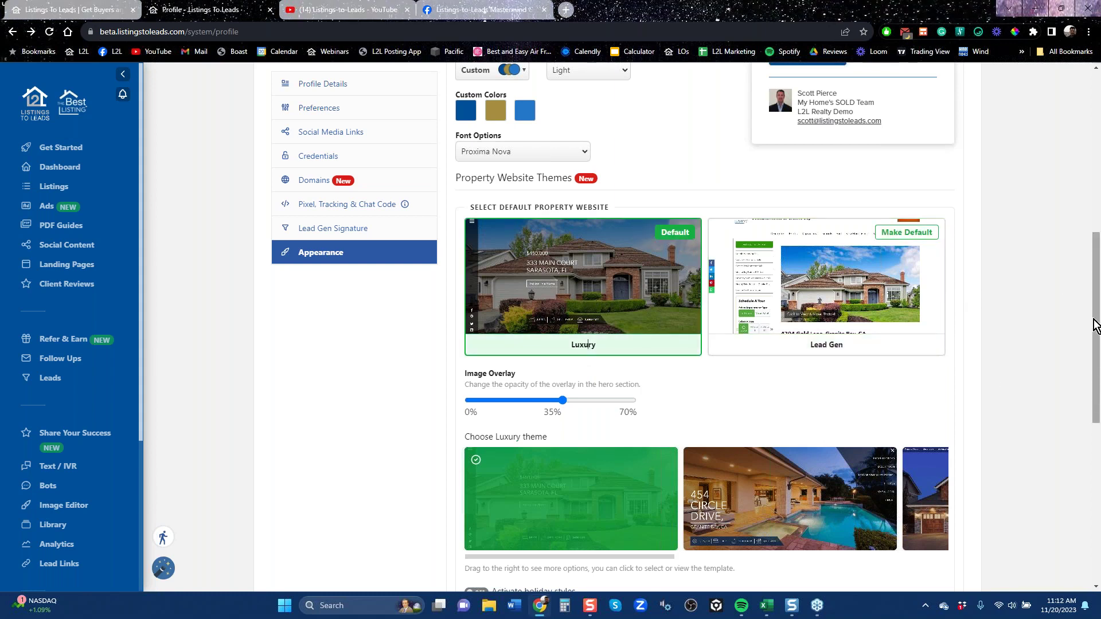
scroll(1098, 321, down, 1)
drag(1098, 321, 1099, 350)
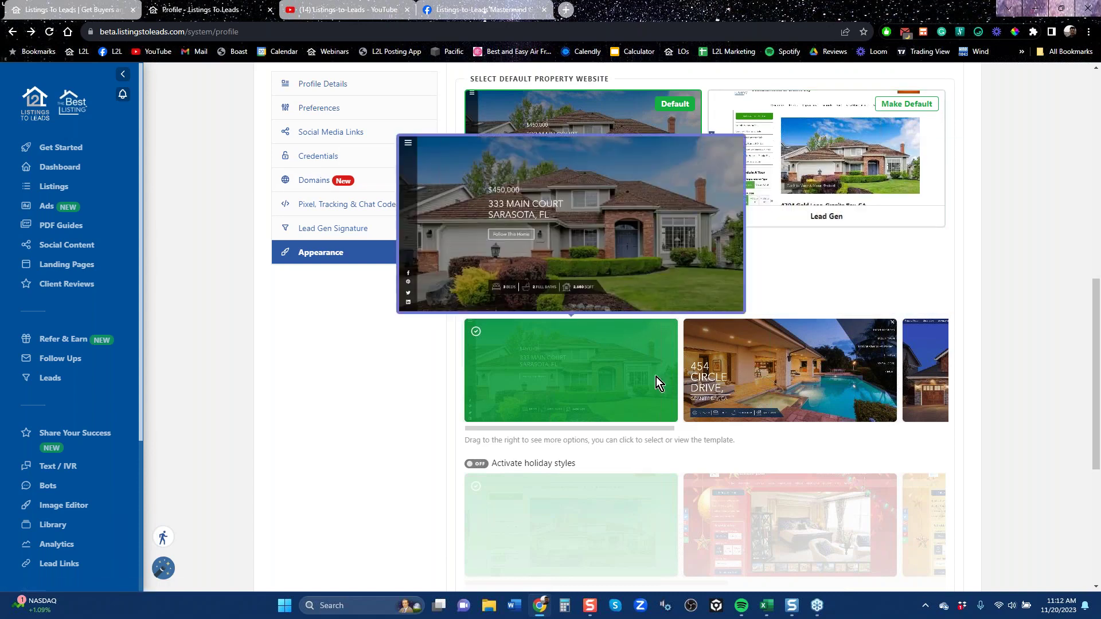
- Choose the 454 Circle Drive design as the Luxury website theme
mouse_move(832, 386)
click(793, 362)
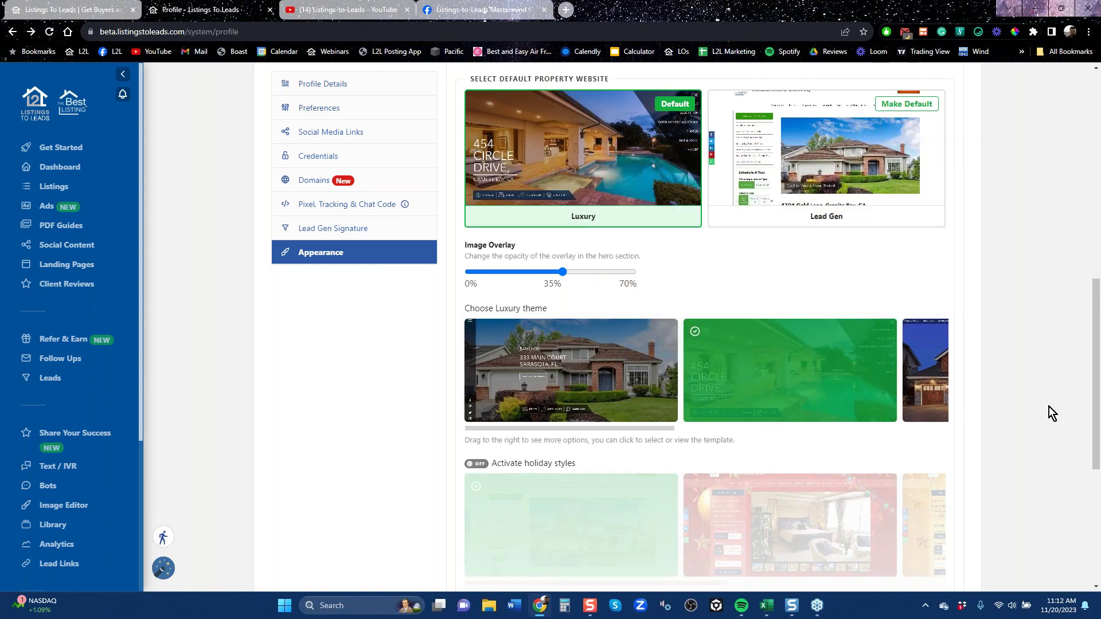
scroll(1049, 407, down, 5)
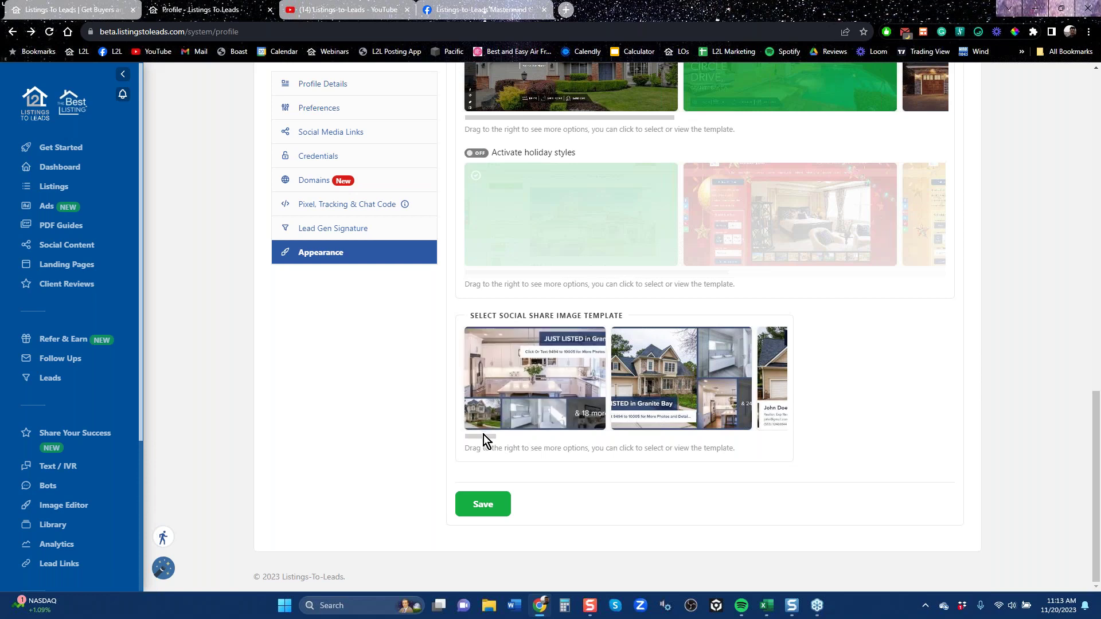
- Preview the agent-card and JUST LISTED in Granite Bay social share templates at full size
drag(482, 438, 514, 439)
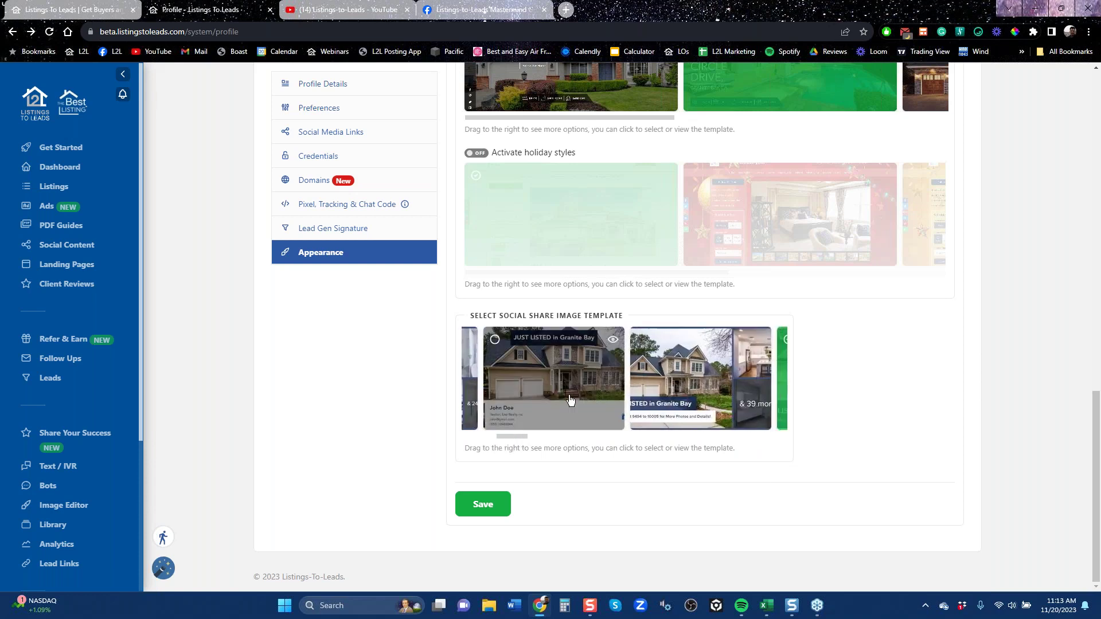
click(613, 344)
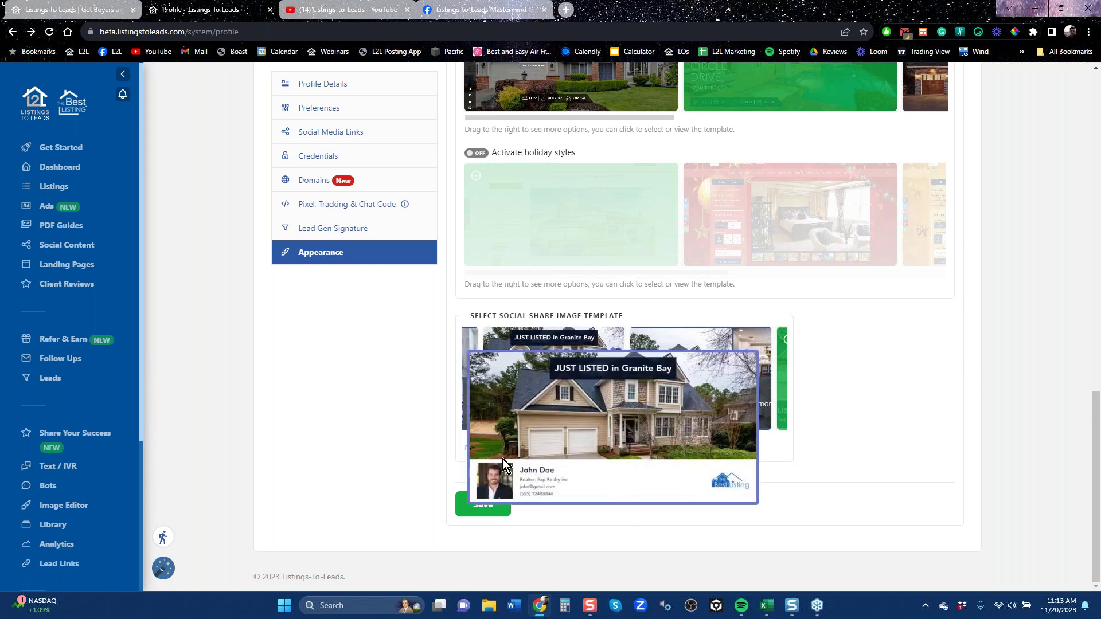
click(831, 488)
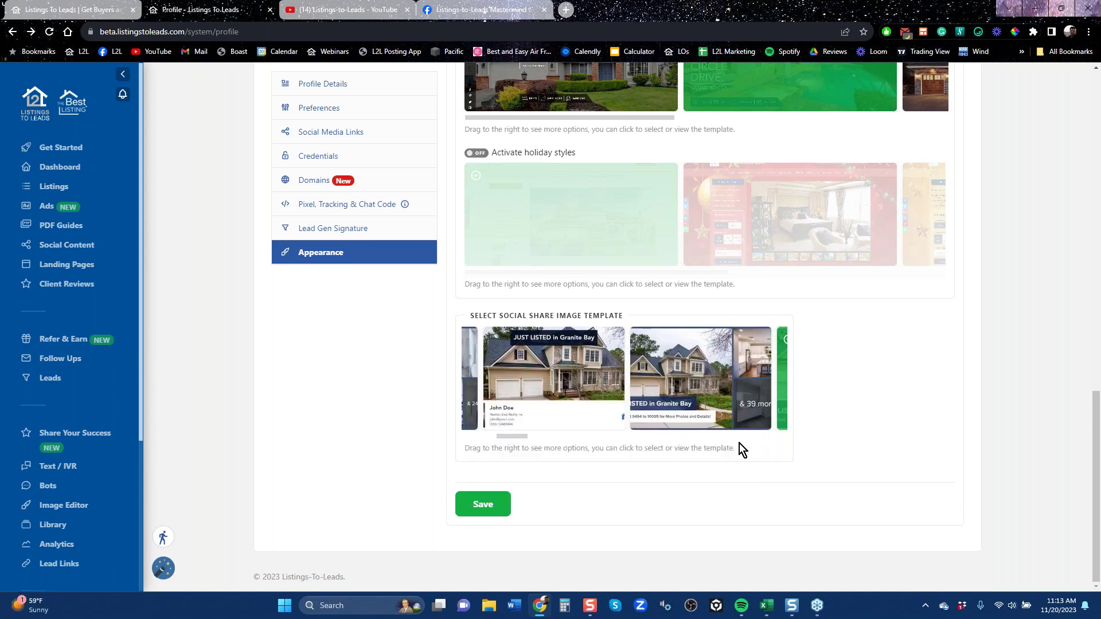
drag(522, 438, 553, 434)
click(616, 340)
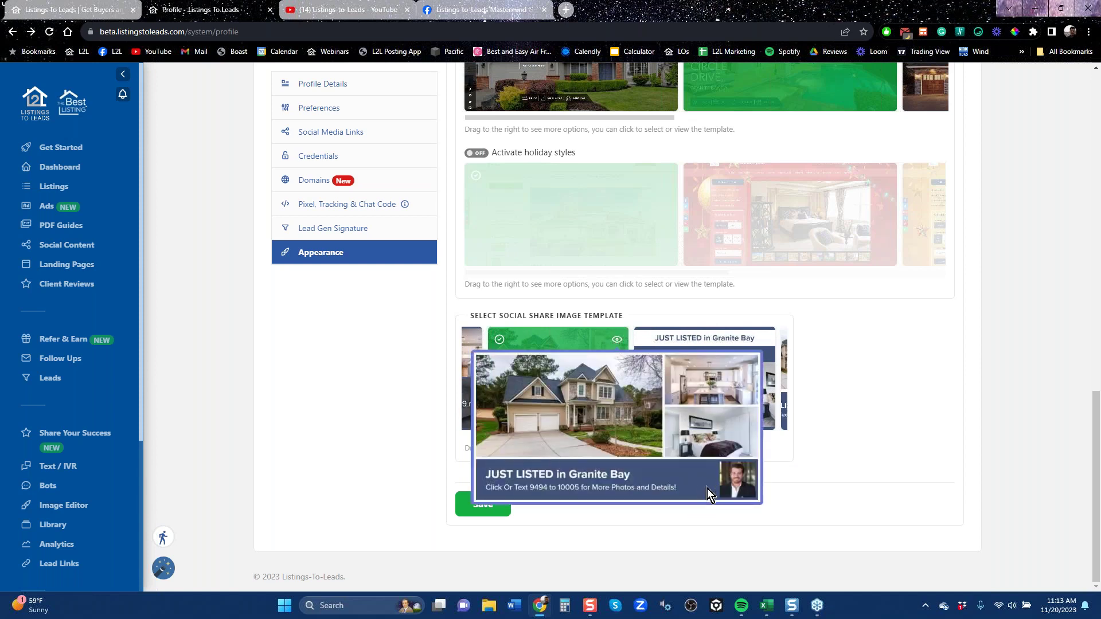
click(821, 476)
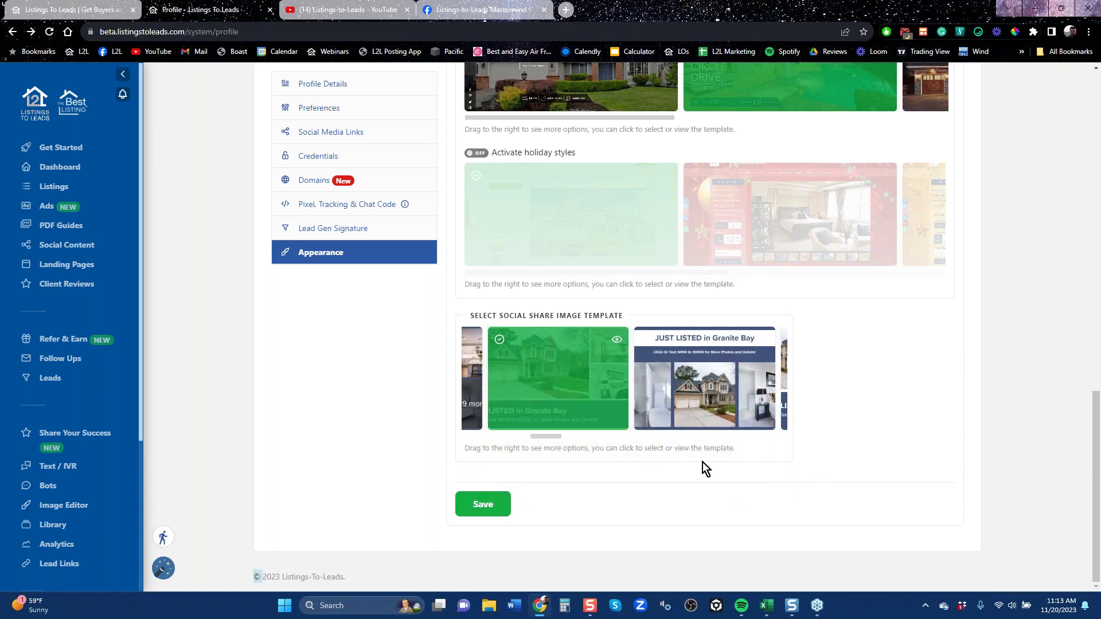
drag(545, 440, 576, 438)
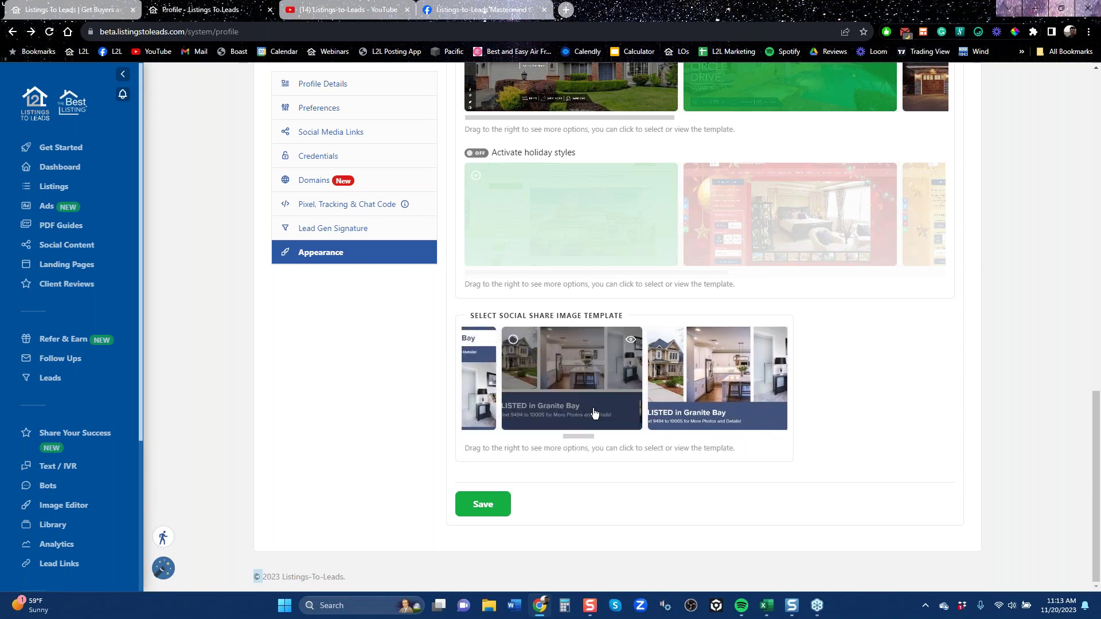
click(631, 342)
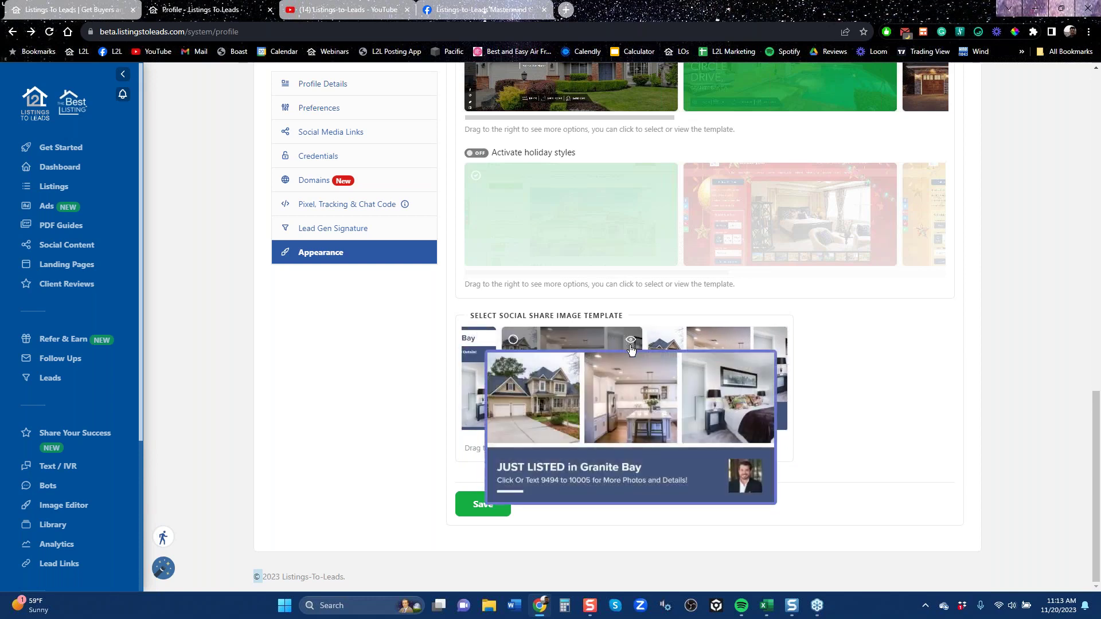
click(877, 439)
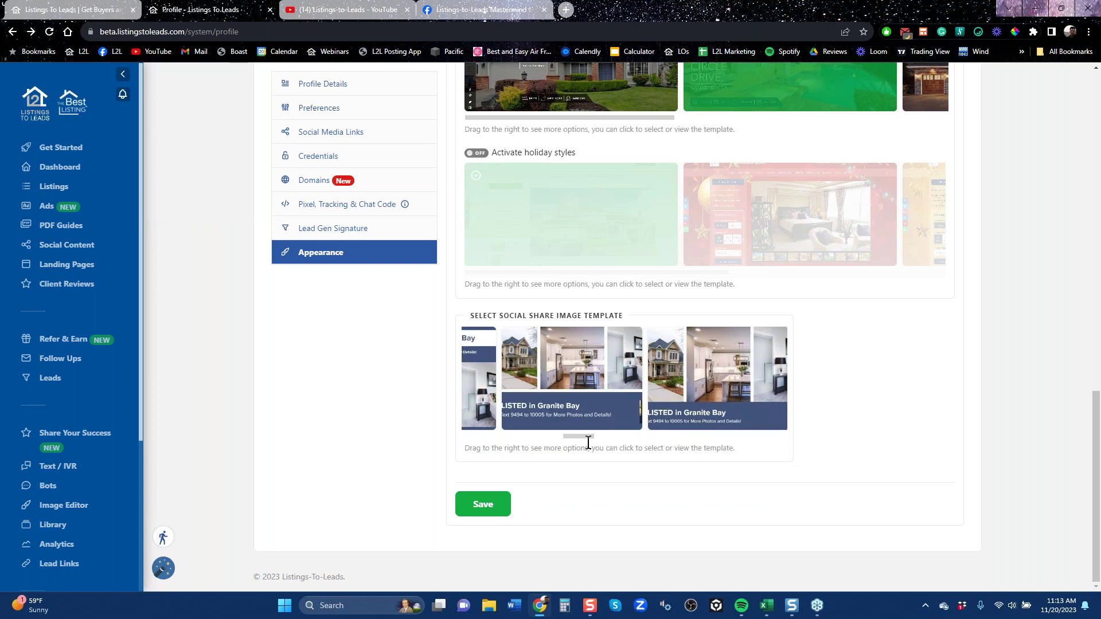
- Select the large house-photo Granite Bay template, then go to Follow Ups
drag(585, 437, 695, 437)
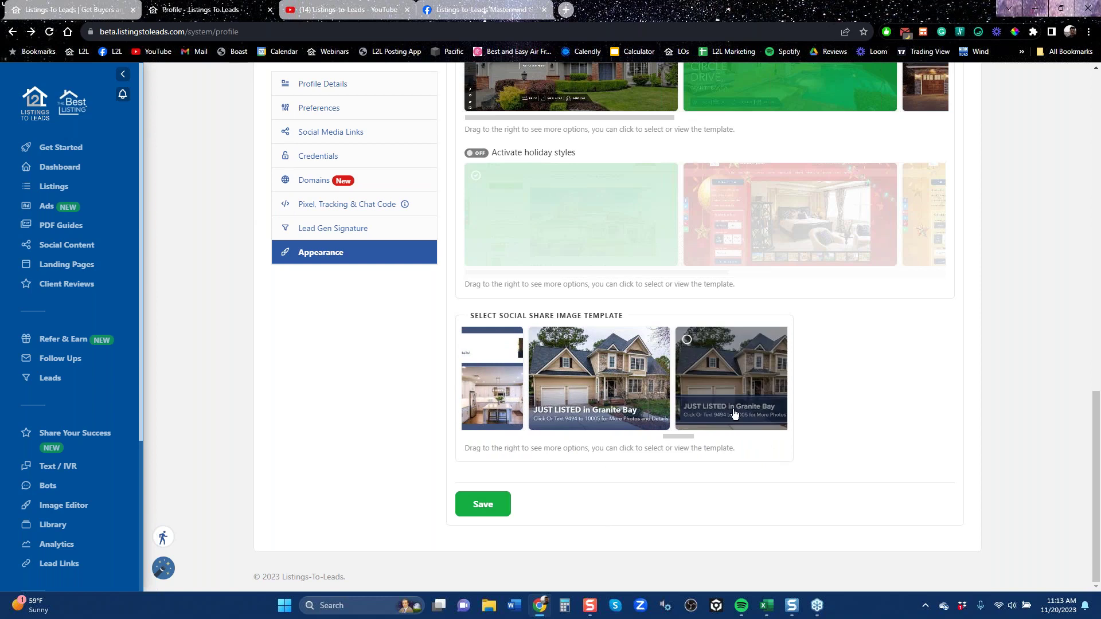
click(698, 354)
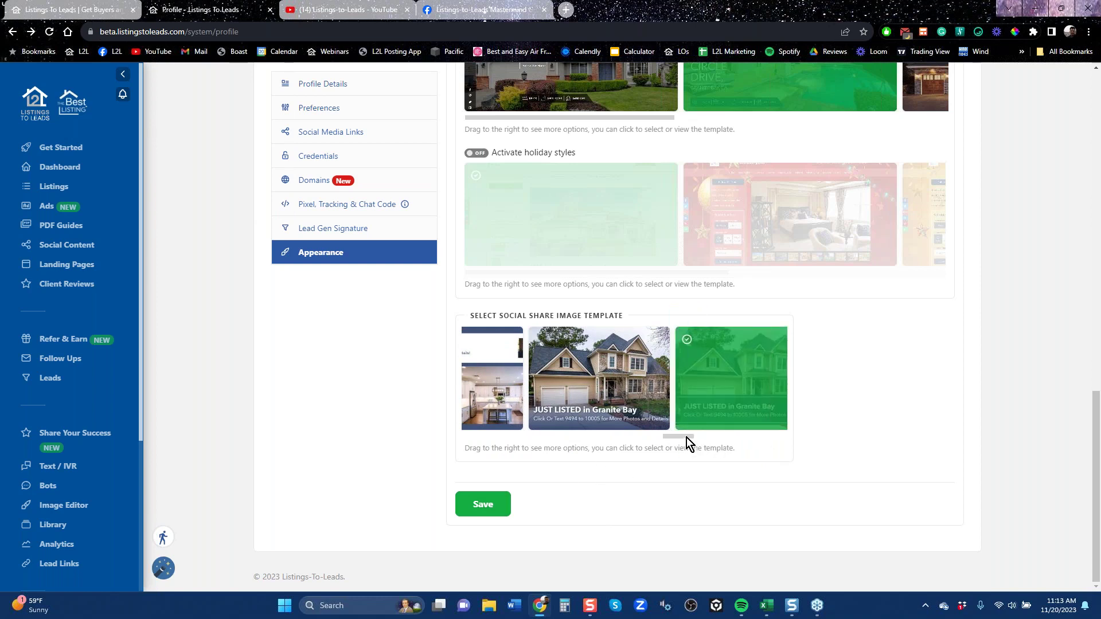
drag(686, 438, 703, 453)
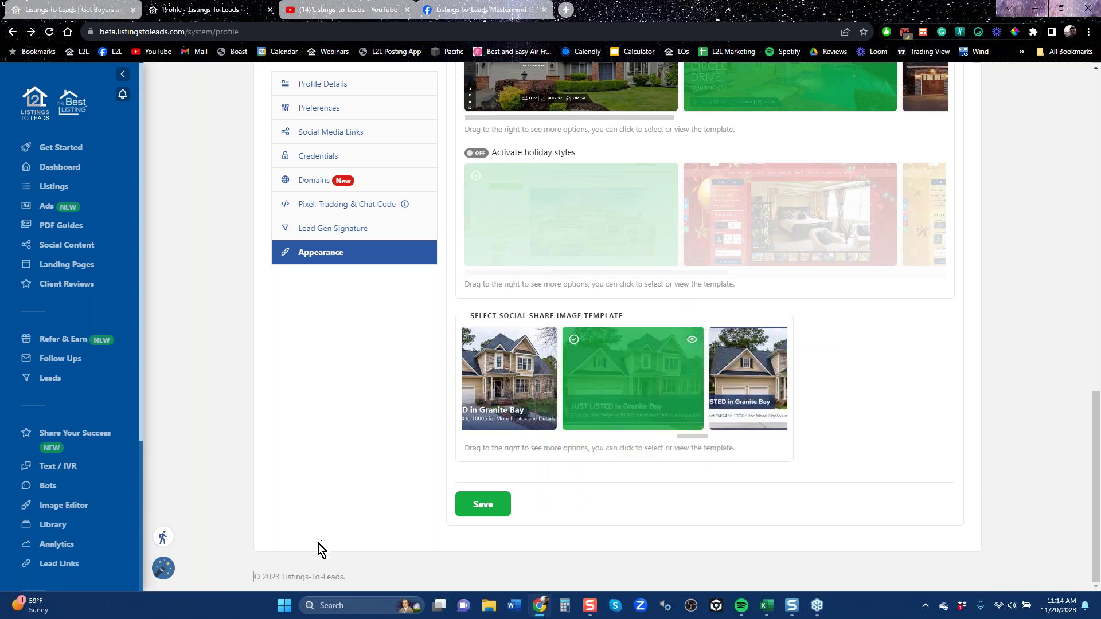
scroll(373, 536, up, 5)
scroll(399, 532, up, 10)
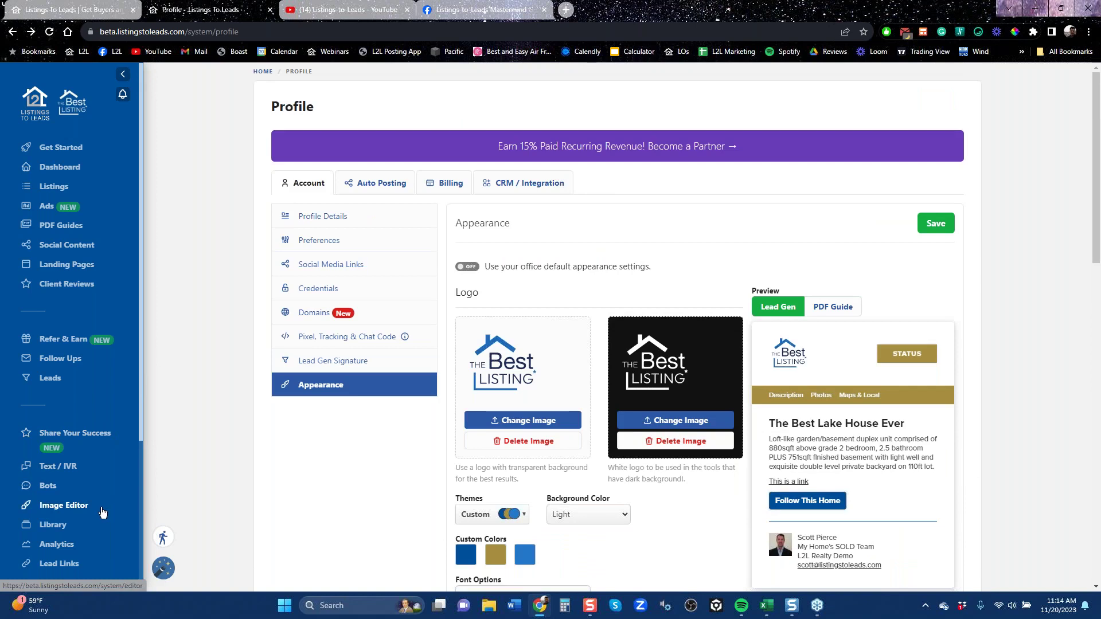
click(57, 359)
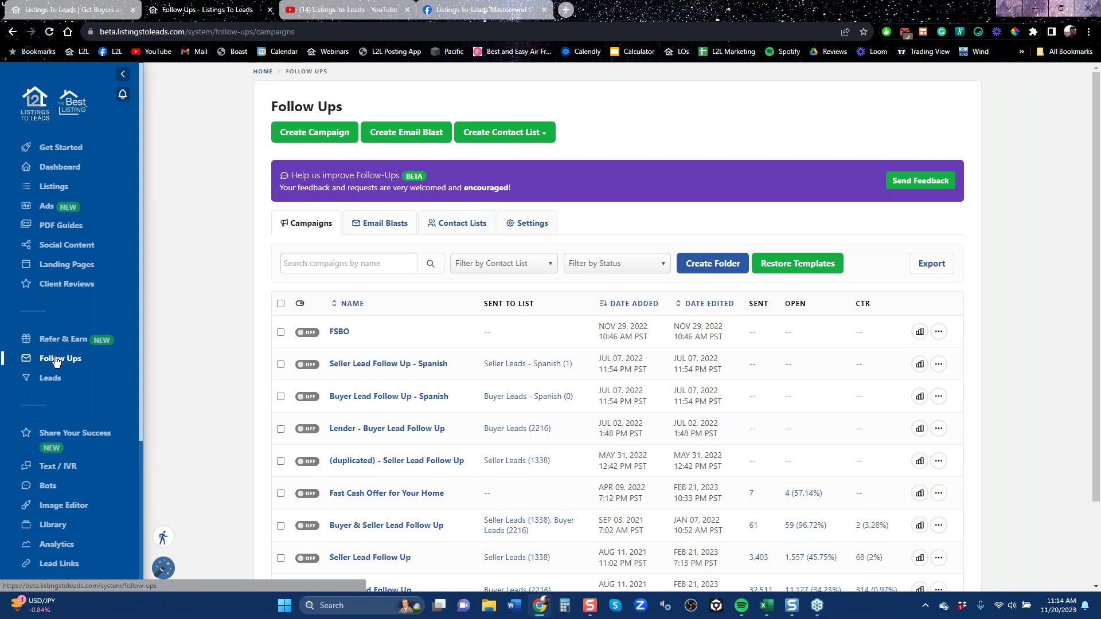
- Scroll the Campaigns table to reveal all nine campaigns, including Seller Lead Follow Up
drag(1096, 271, 1098, 372)
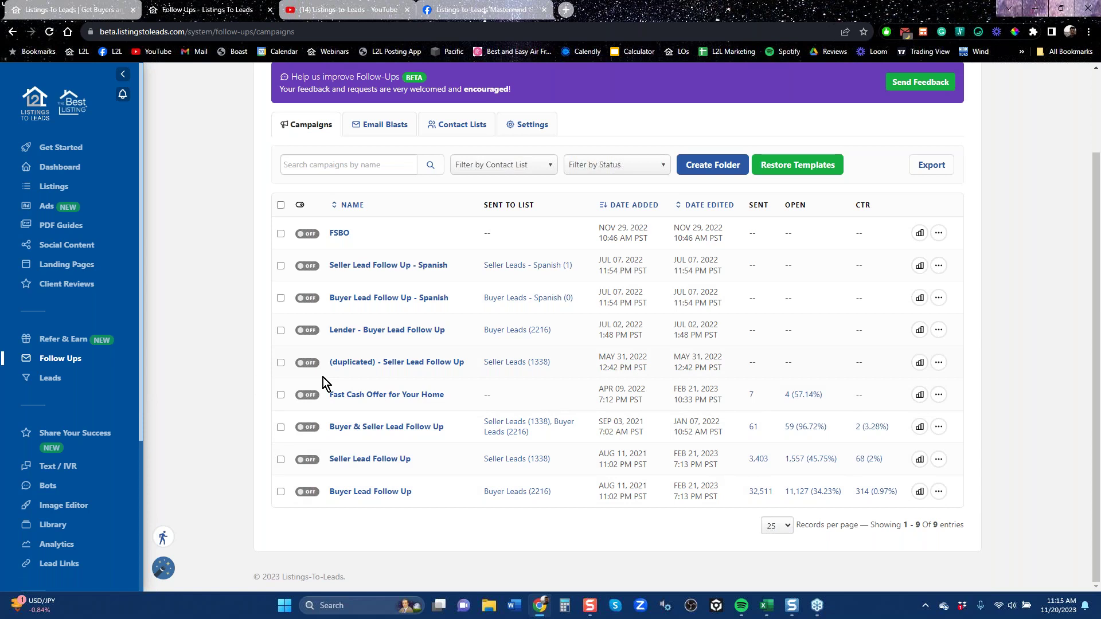
- Review the Seller Lead Follow Up campaign, then open the Free Home Values lead from Leads
click(384, 460)
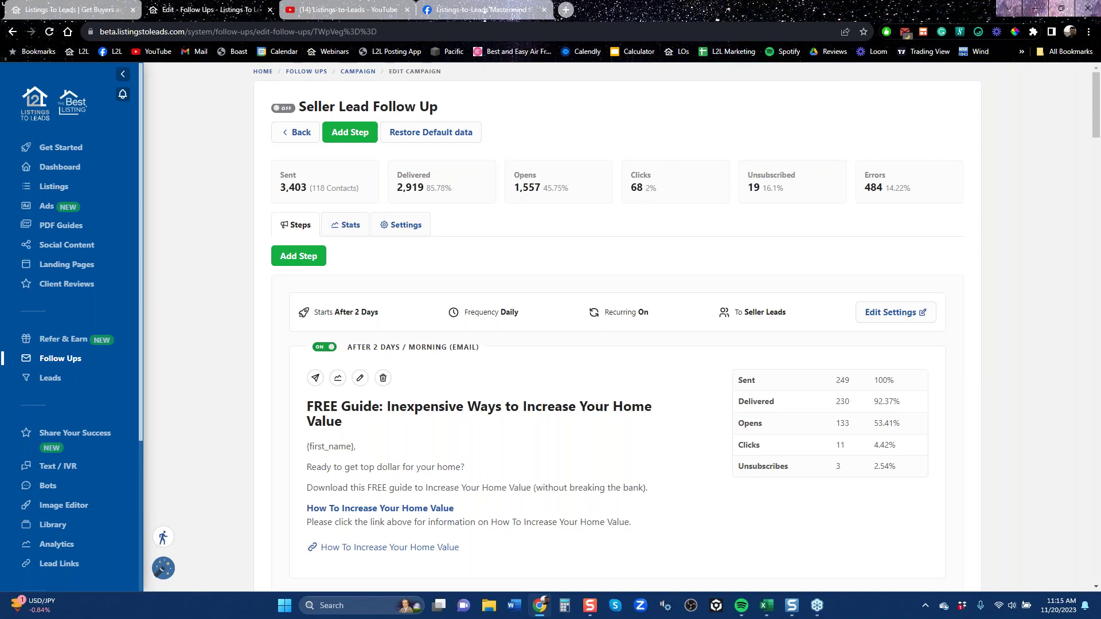
click(13, 35)
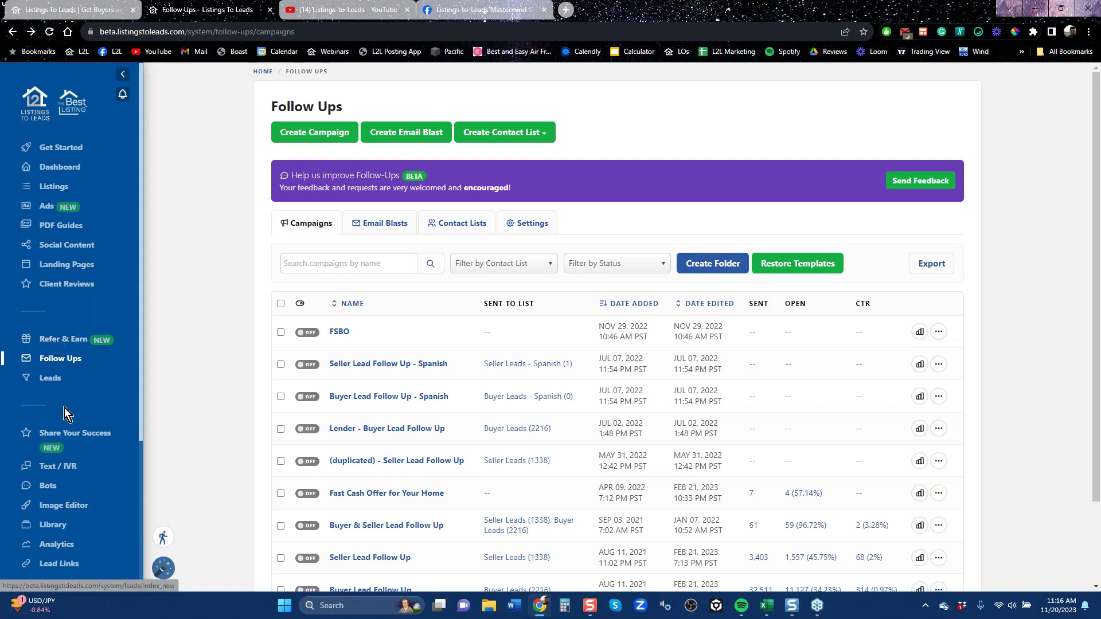
click(51, 382)
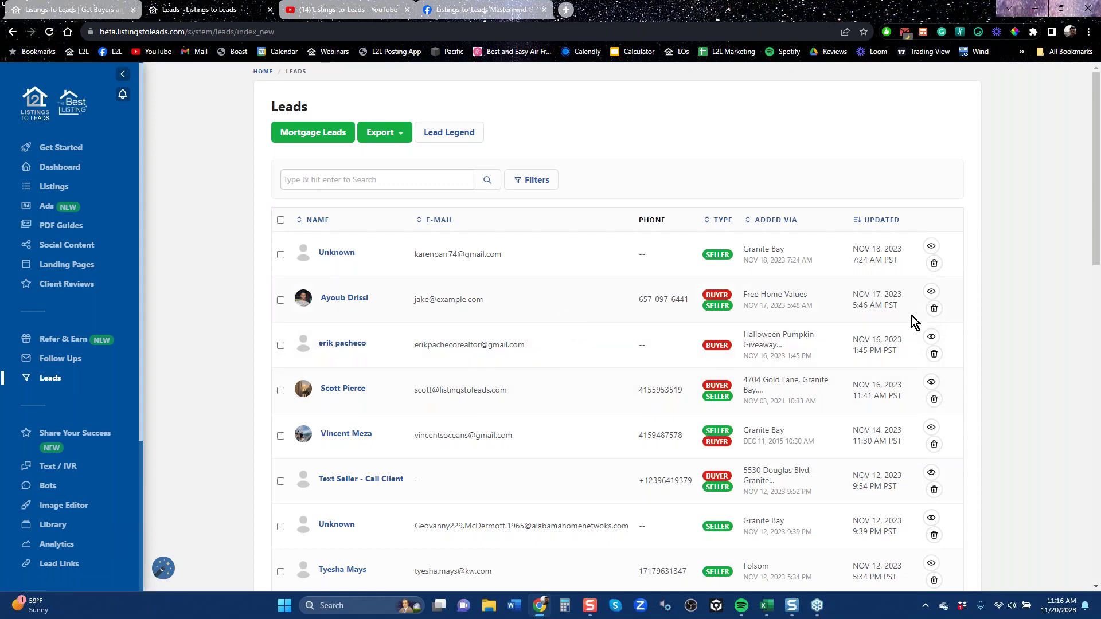
click(931, 293)
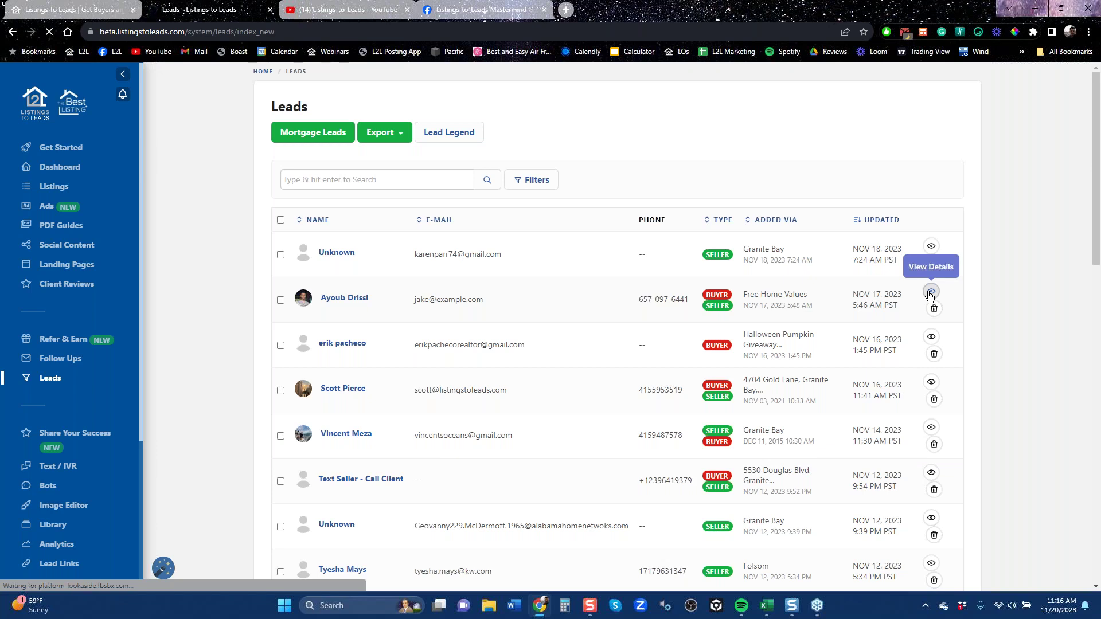
- Inspect the seller lead's details, cancel a new activity, then go to Refer & Earn
click(930, 293)
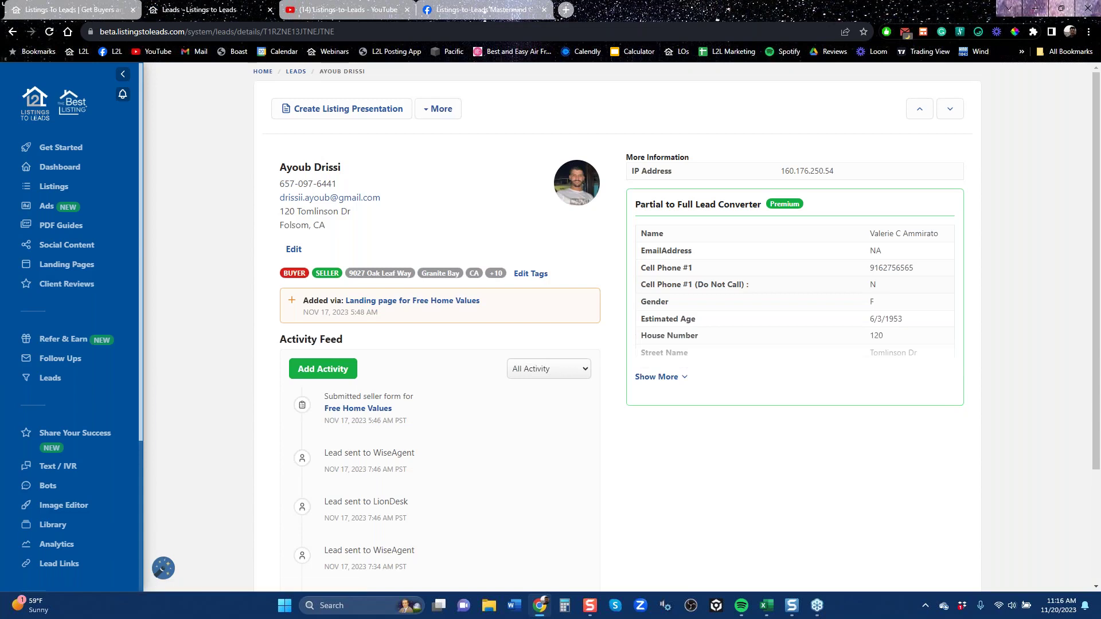
click(326, 369)
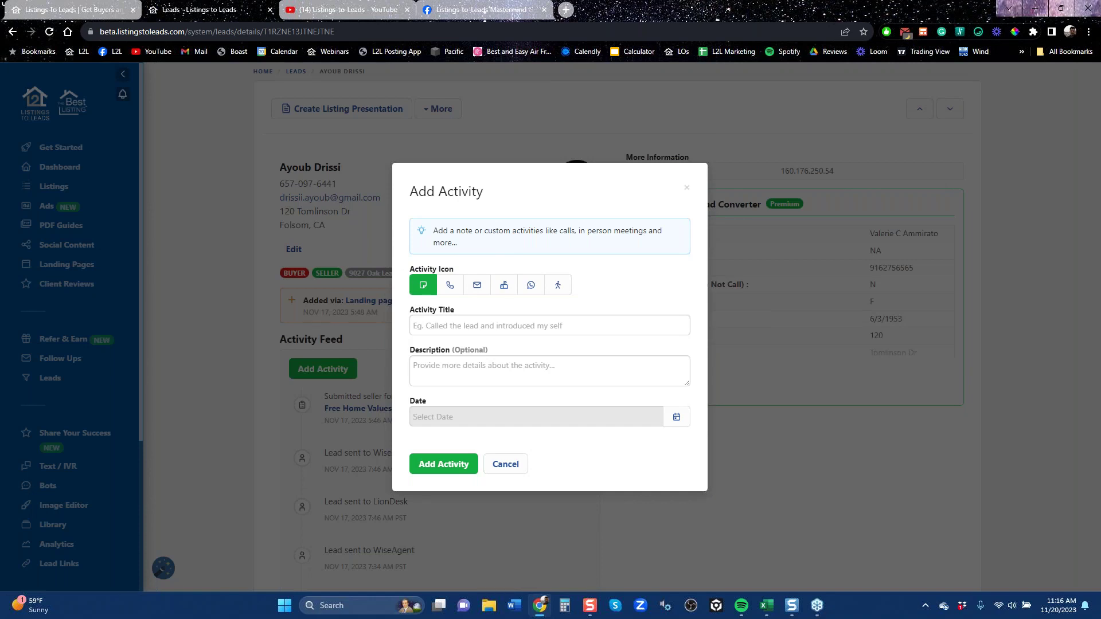
click(688, 191)
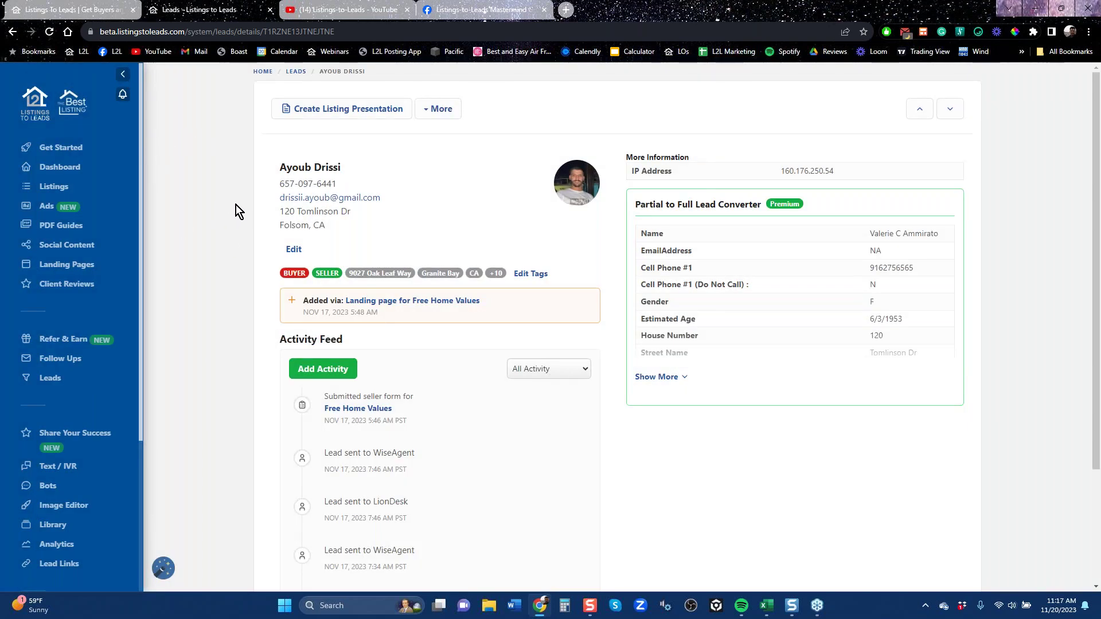
click(12, 32)
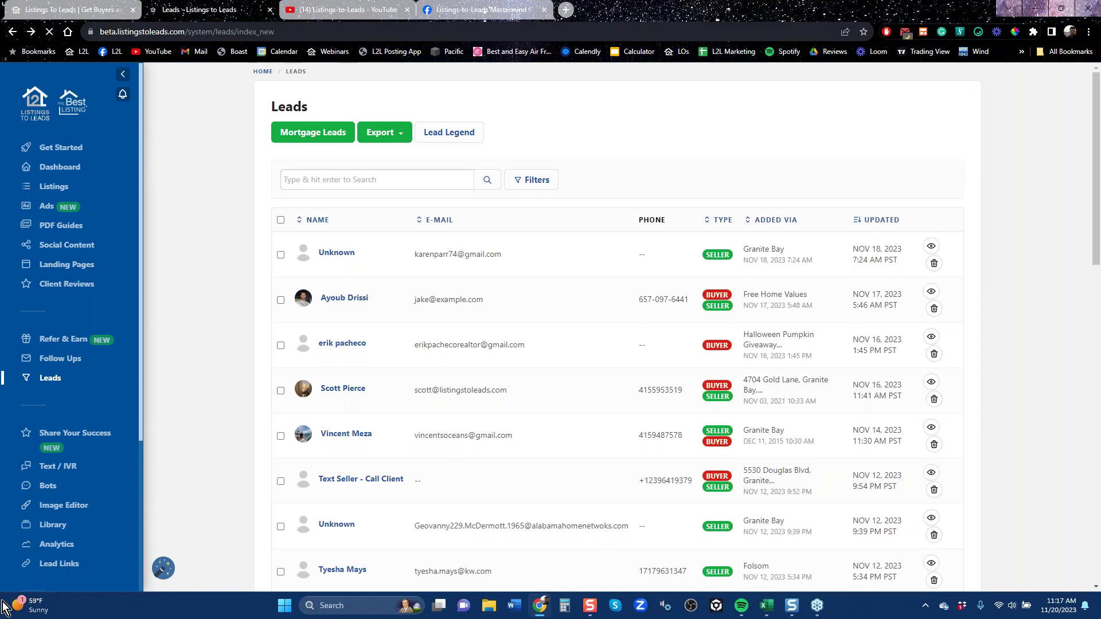
click(56, 341)
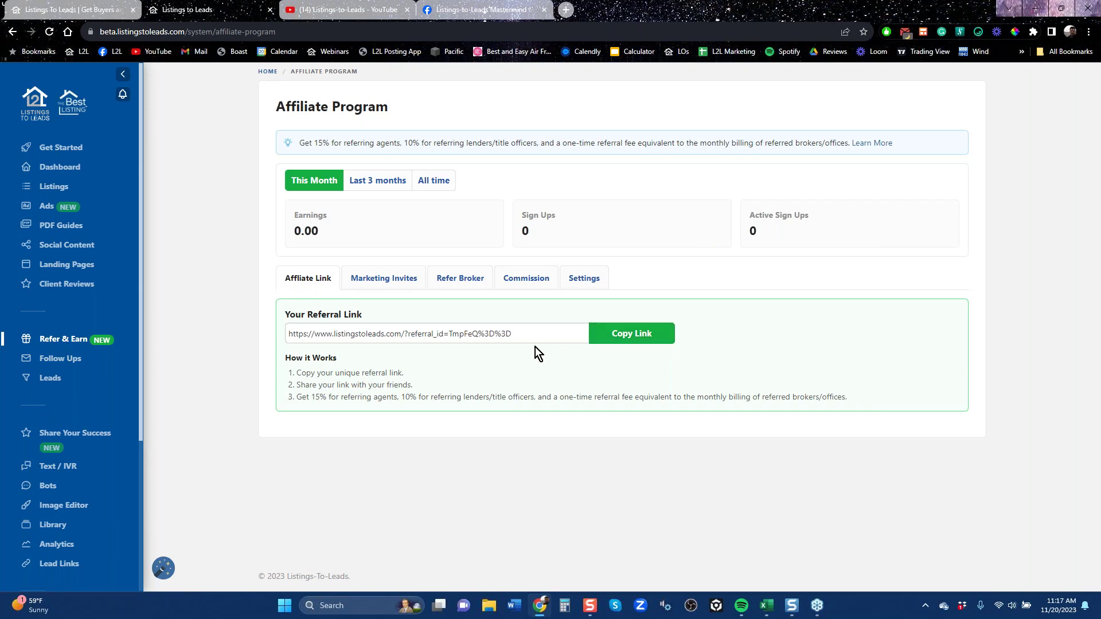
- Preview the social media referral invite, then open Social Content Settings
click(400, 285)
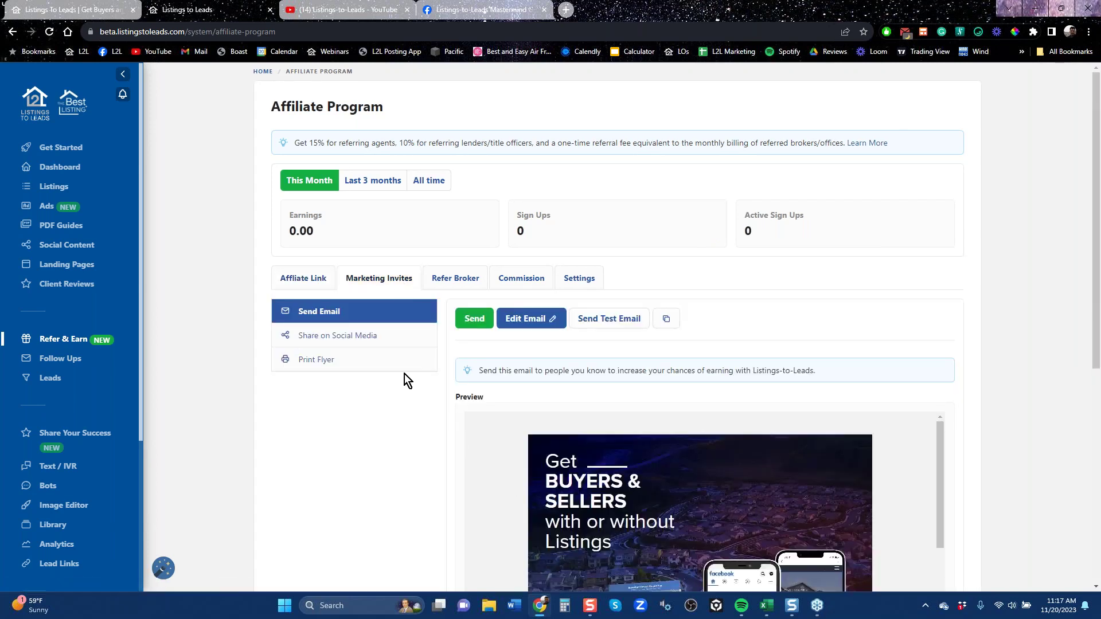
click(350, 336)
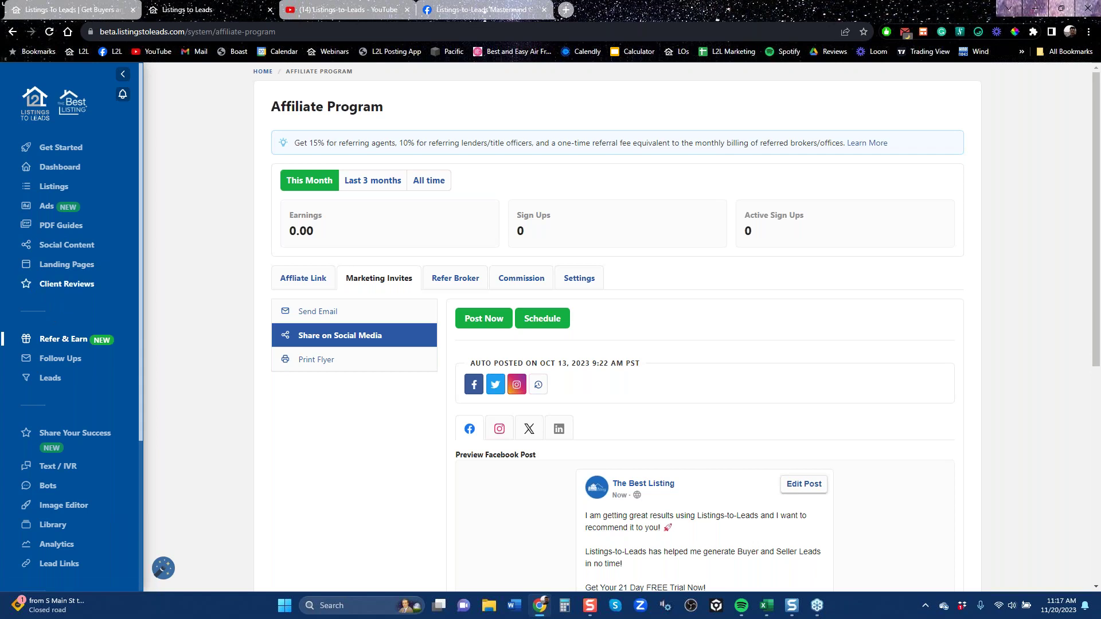
click(50, 246)
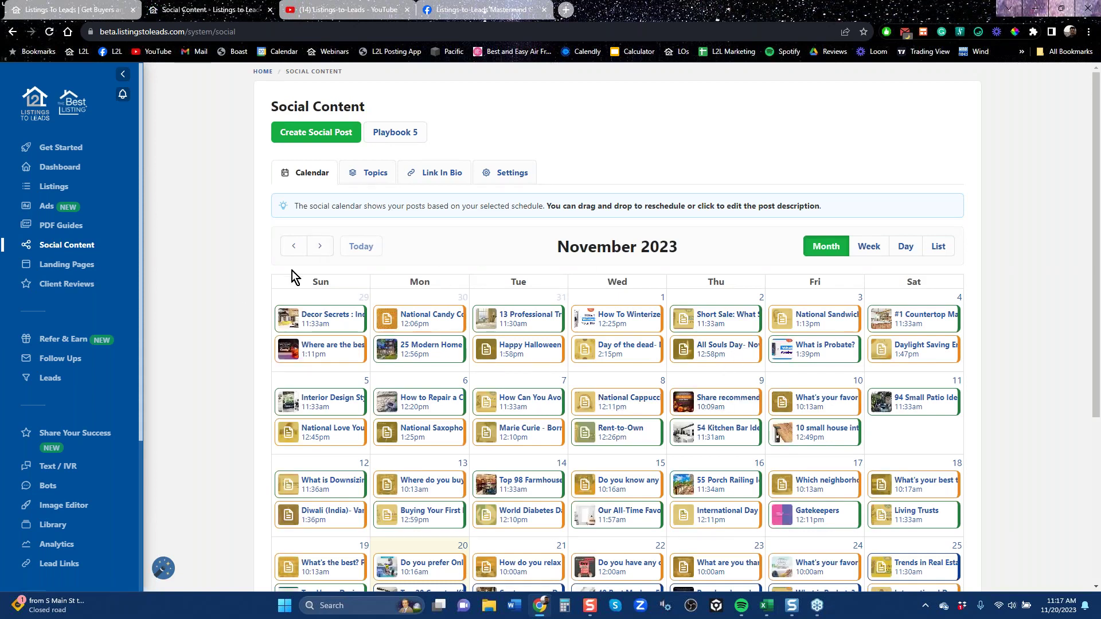
click(516, 174)
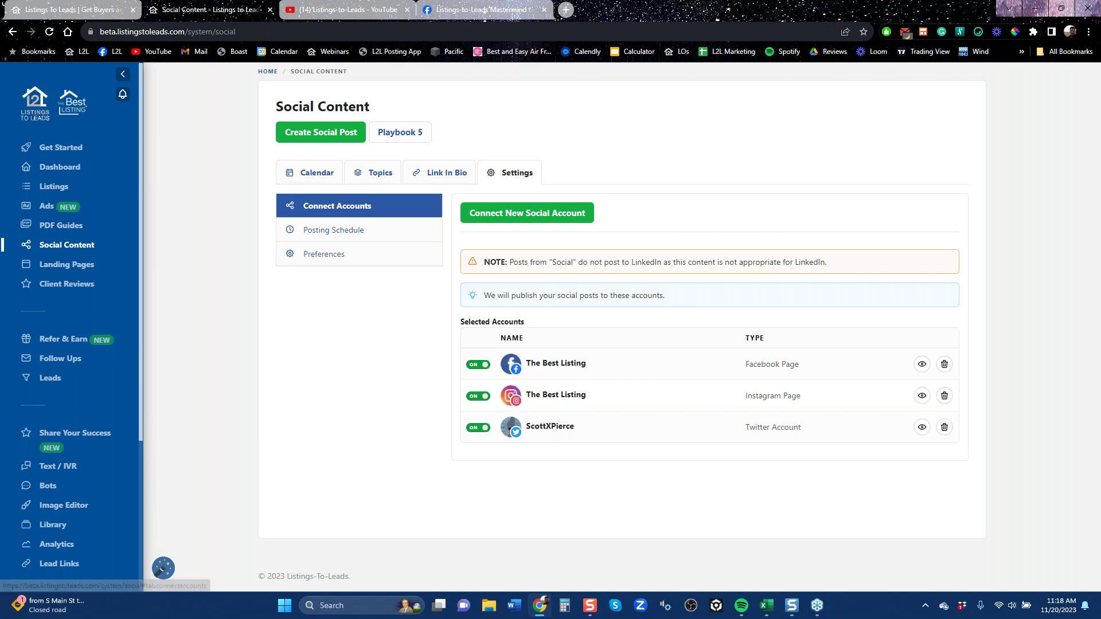
- Check the Posting Schedule settings, then switch to the 23 selected social content Topics
click(361, 229)
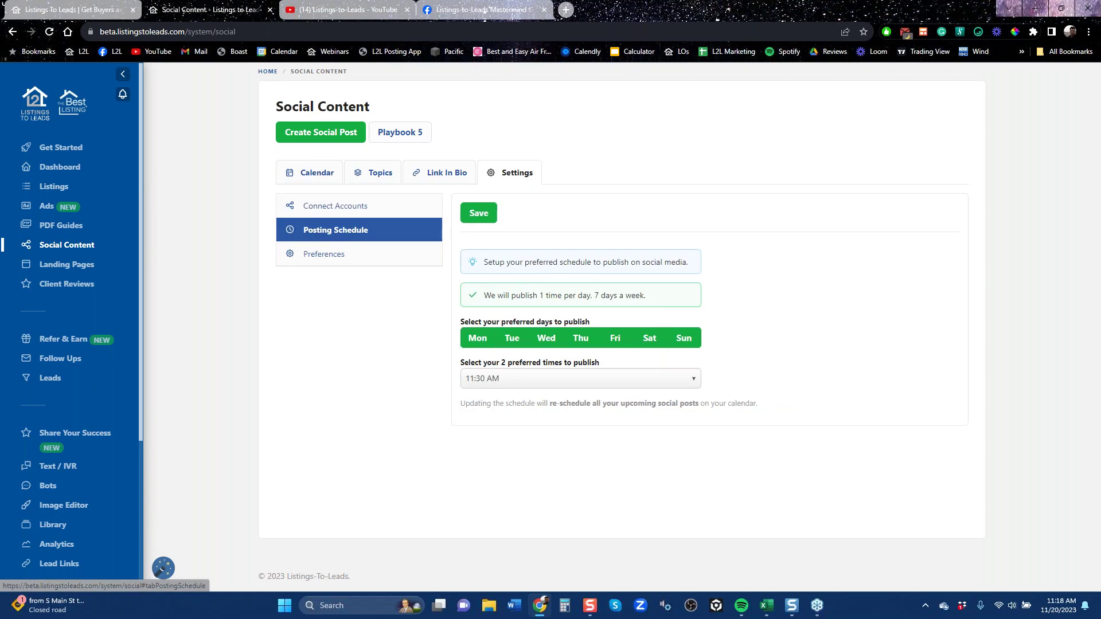
click(380, 172)
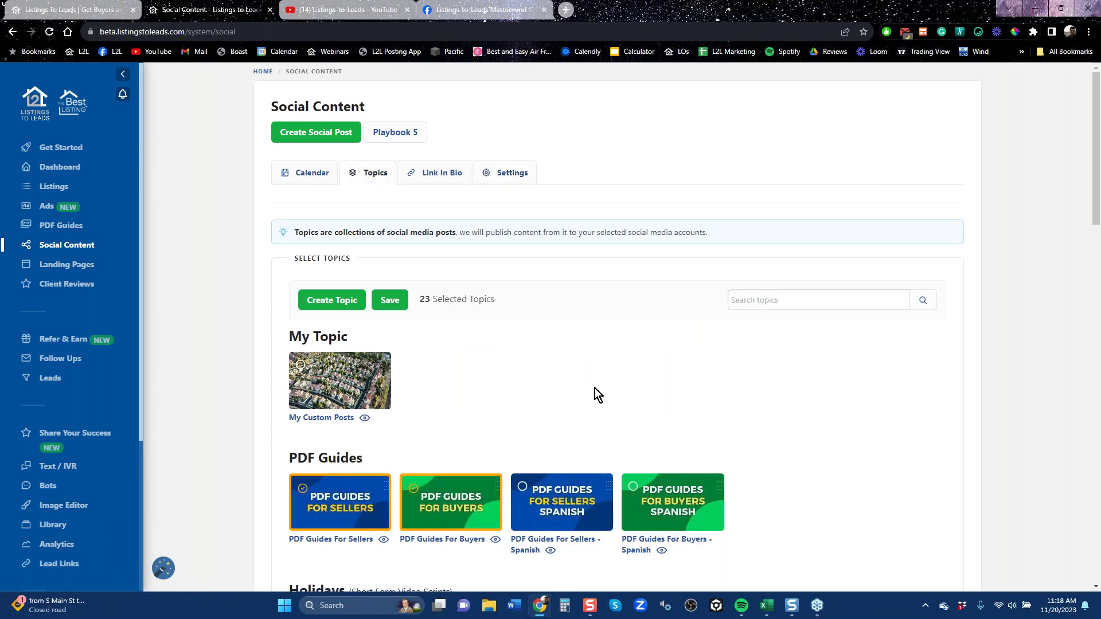
scroll(594, 387, down, 6)
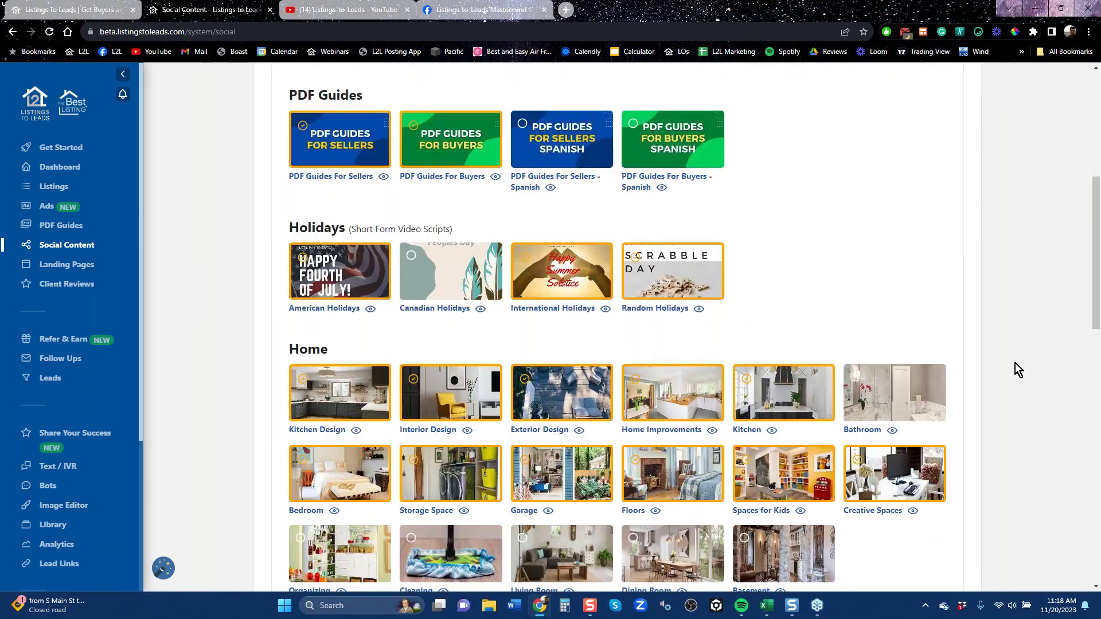
scroll(972, 346, down, 6)
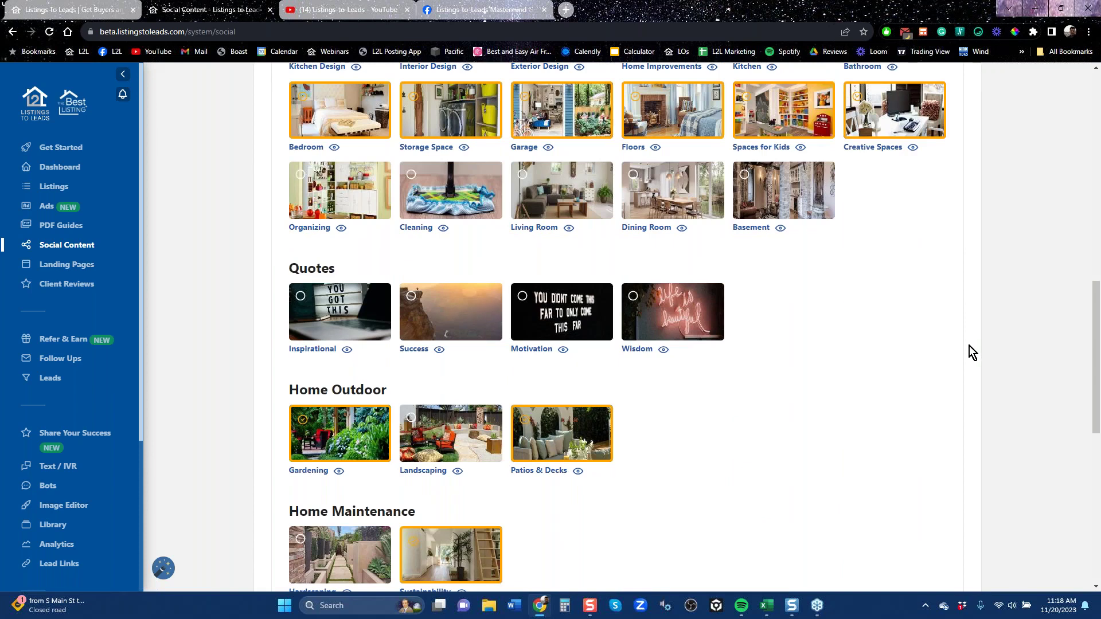
scroll(969, 346, up, 6)
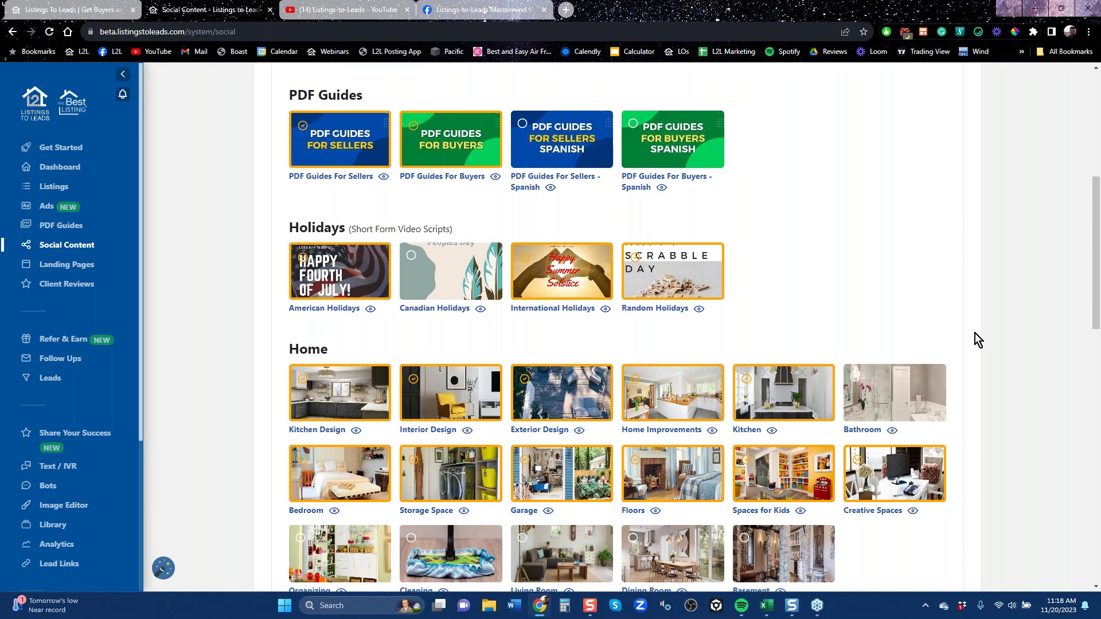
scroll(975, 333, down, 6)
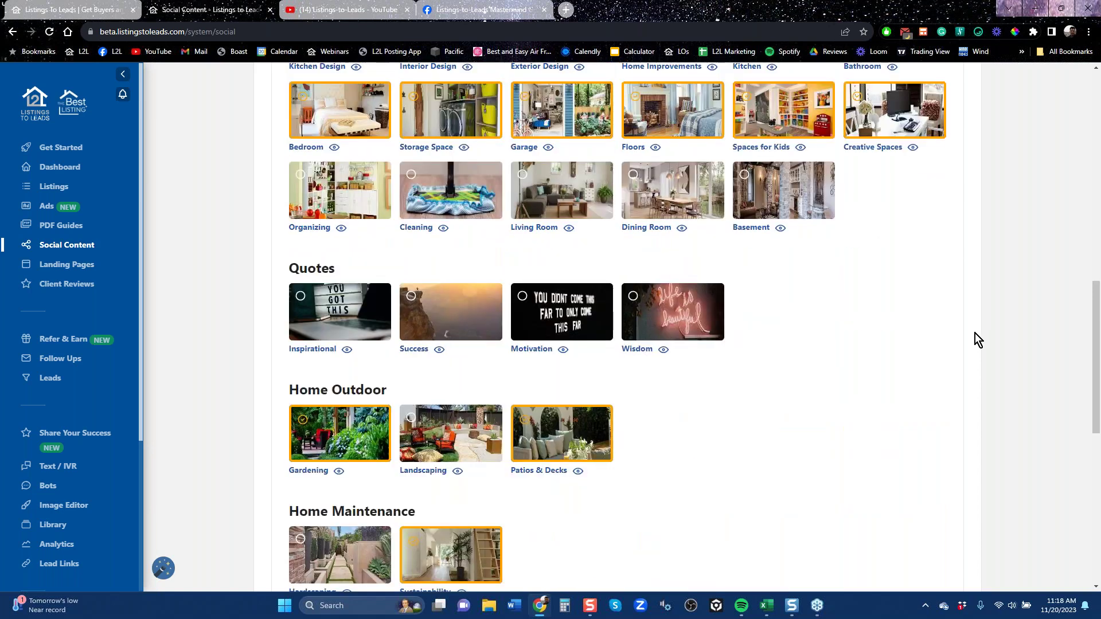
drag(1097, 360, 1095, 209)
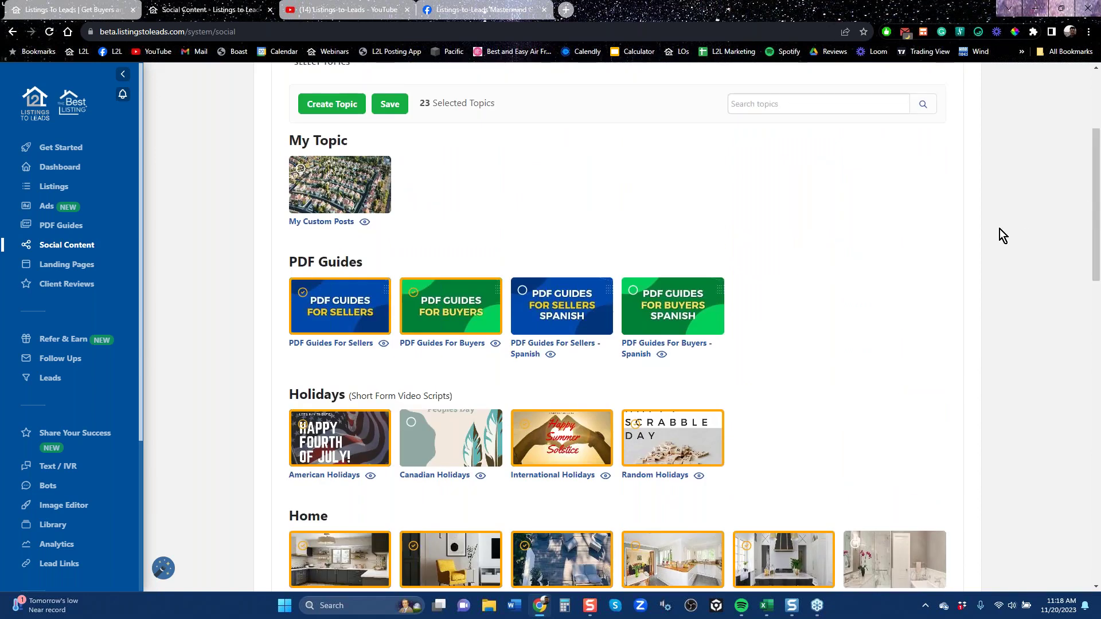
scroll(599, 288, down, 5)
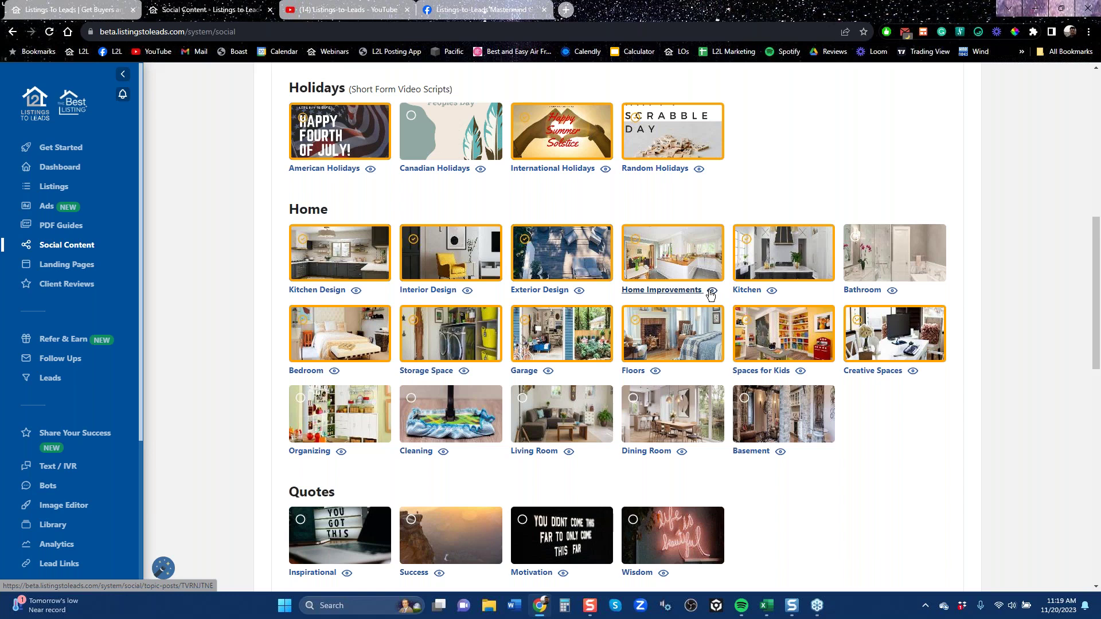
scroll(831, 419, down, 6)
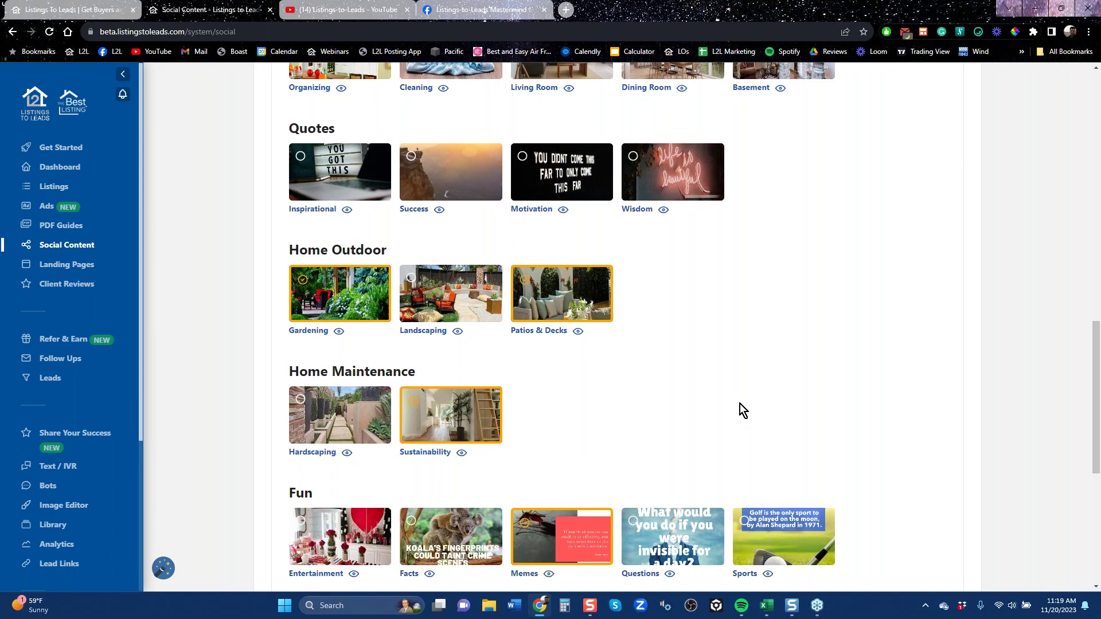
scroll(740, 404, up, 6)
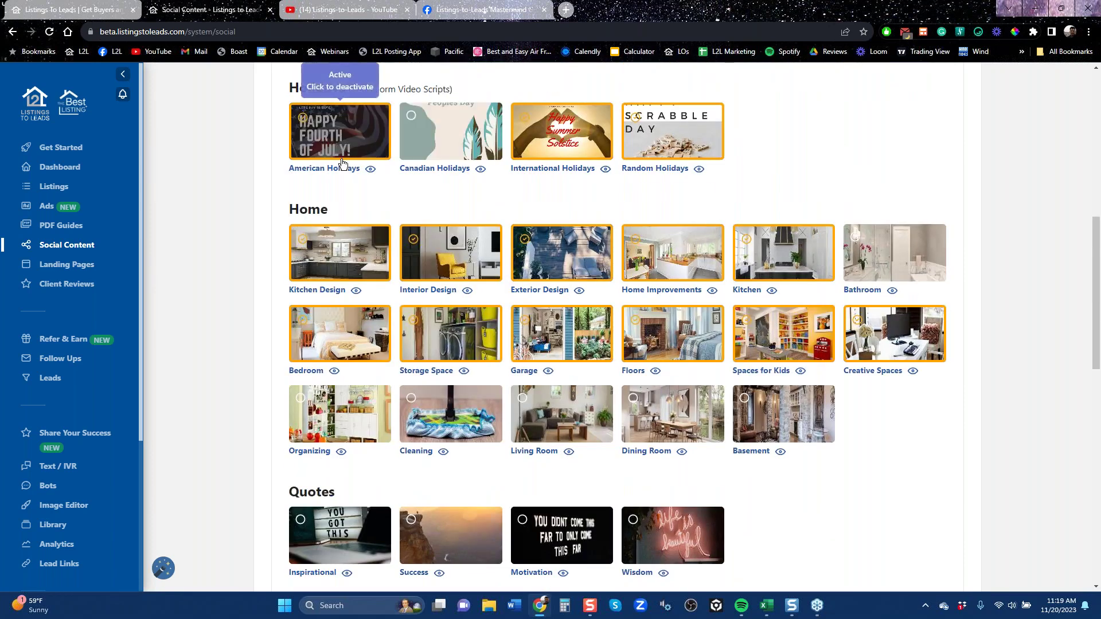
scroll(799, 246, up, 5)
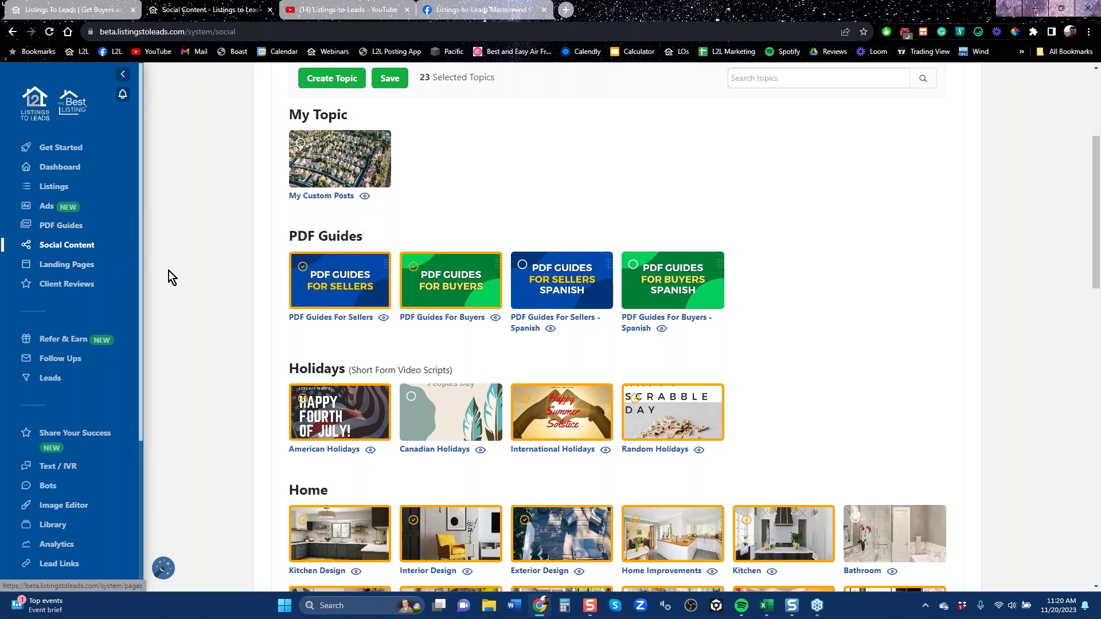
scroll(435, 344, down, 10)
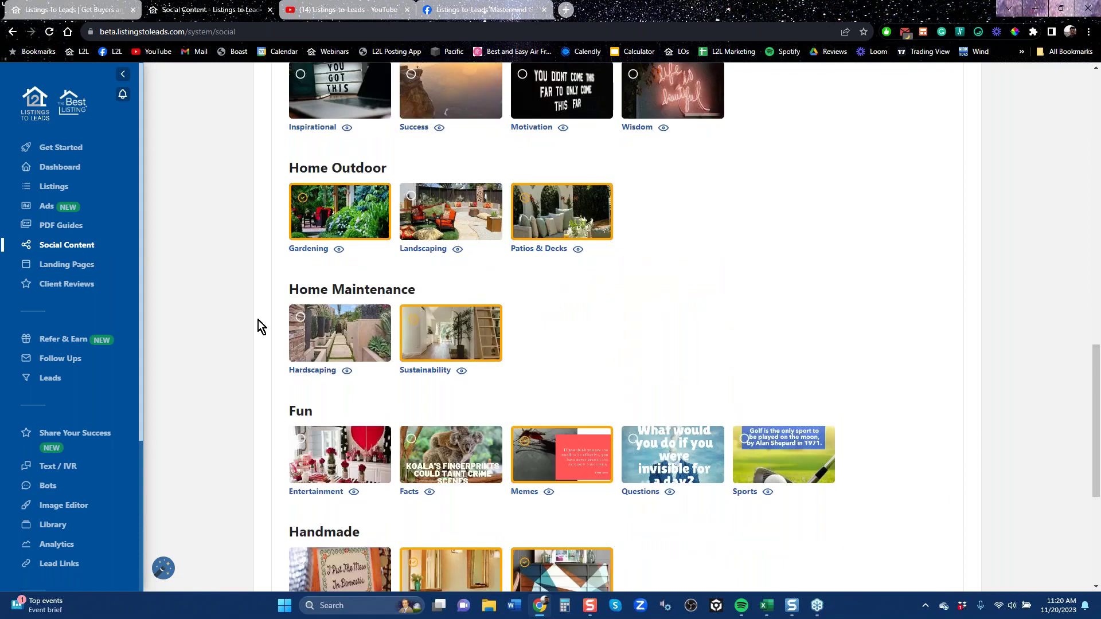
scroll(252, 315, up, 10)
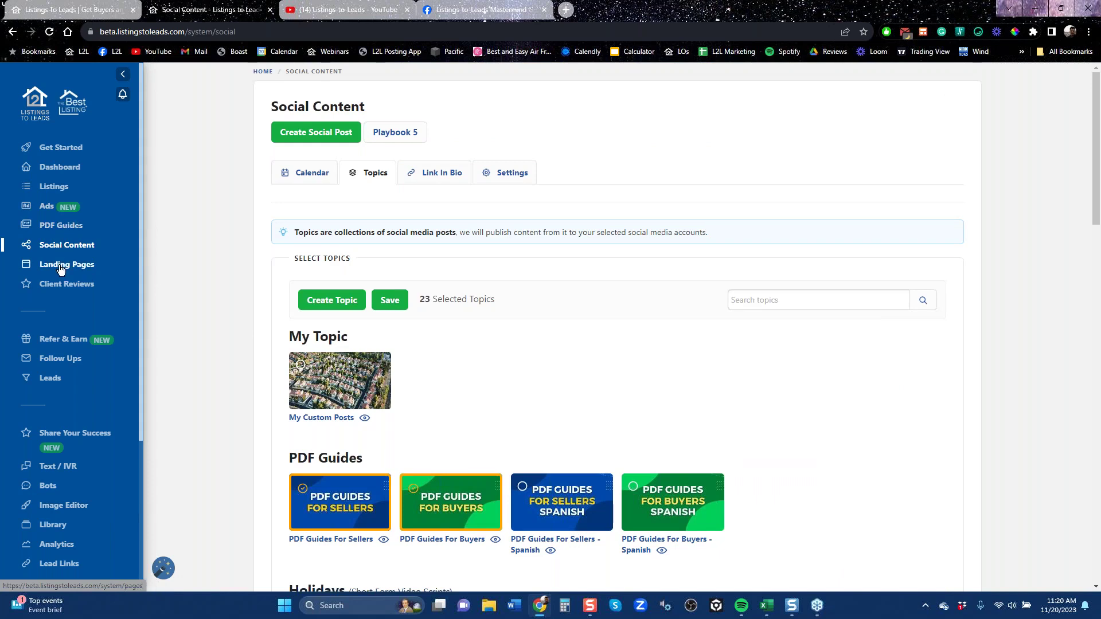
- Open the Ads overview and highlight the 'Ads last synced' notice
click(47, 208)
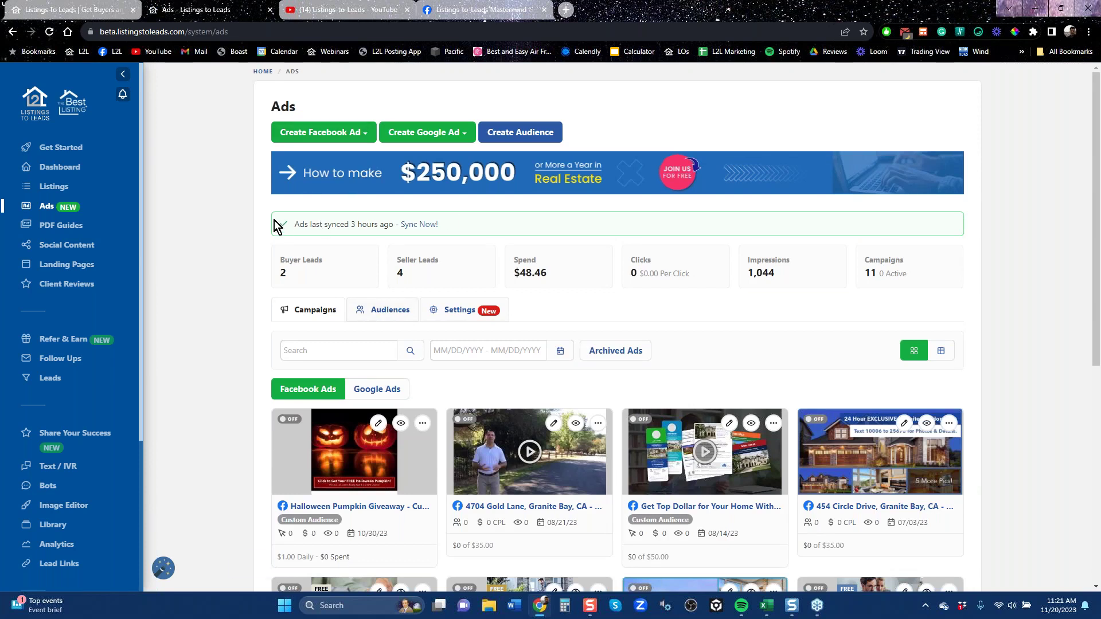
drag(269, 223, 477, 232)
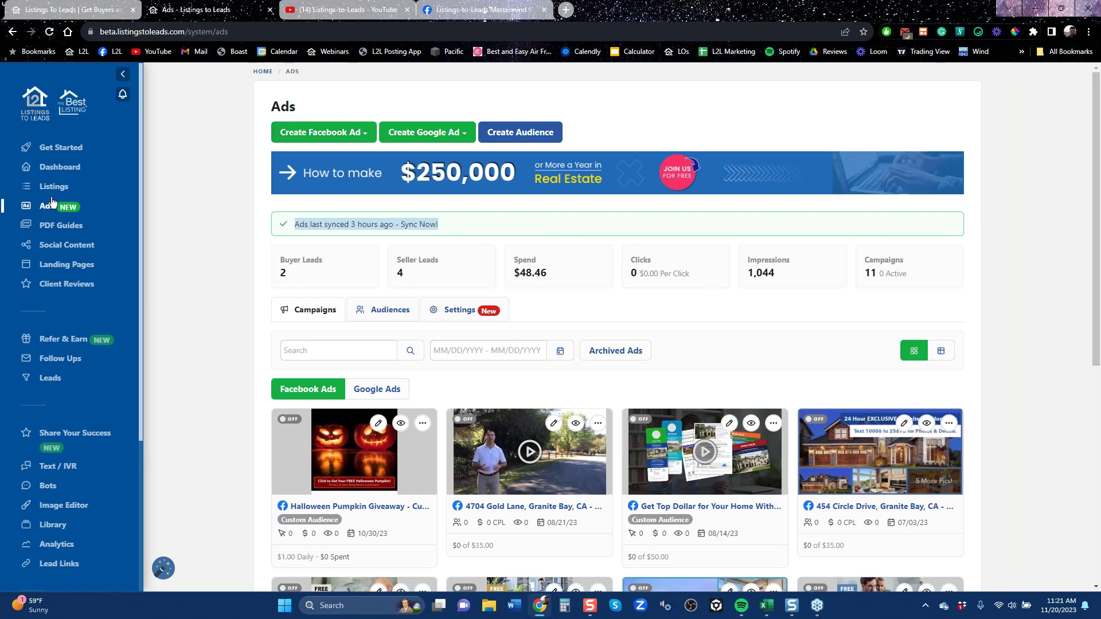
- Open the Profile page's Account Profile Details with license and company information
scroll(79, 392, down, 4)
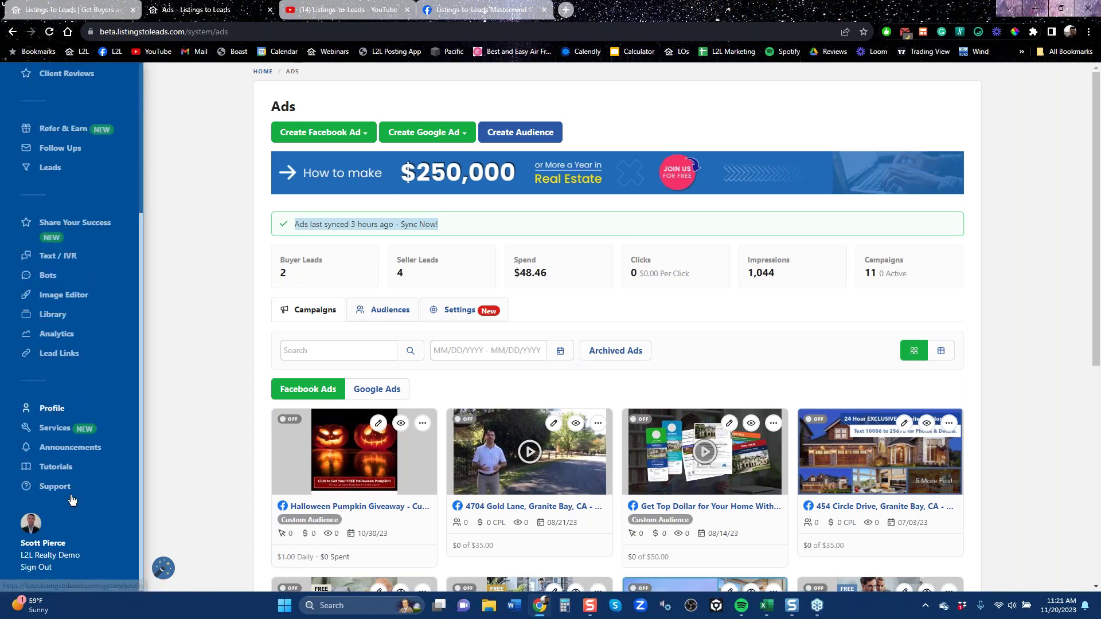
click(53, 410)
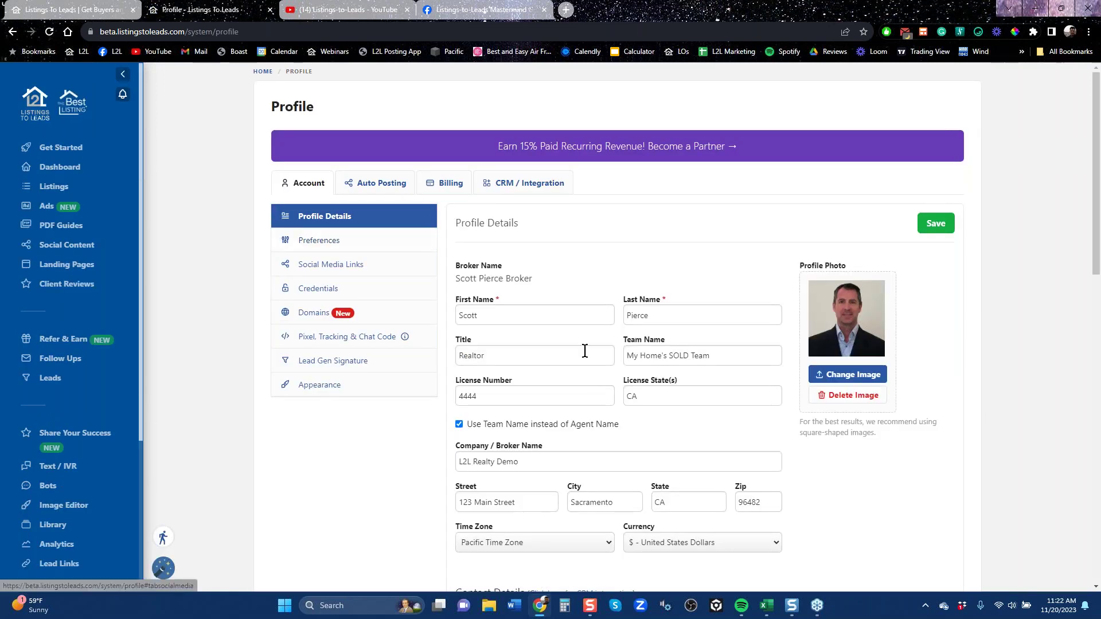
scroll(678, 400, down, 5)
scroll(678, 400, down, 6)
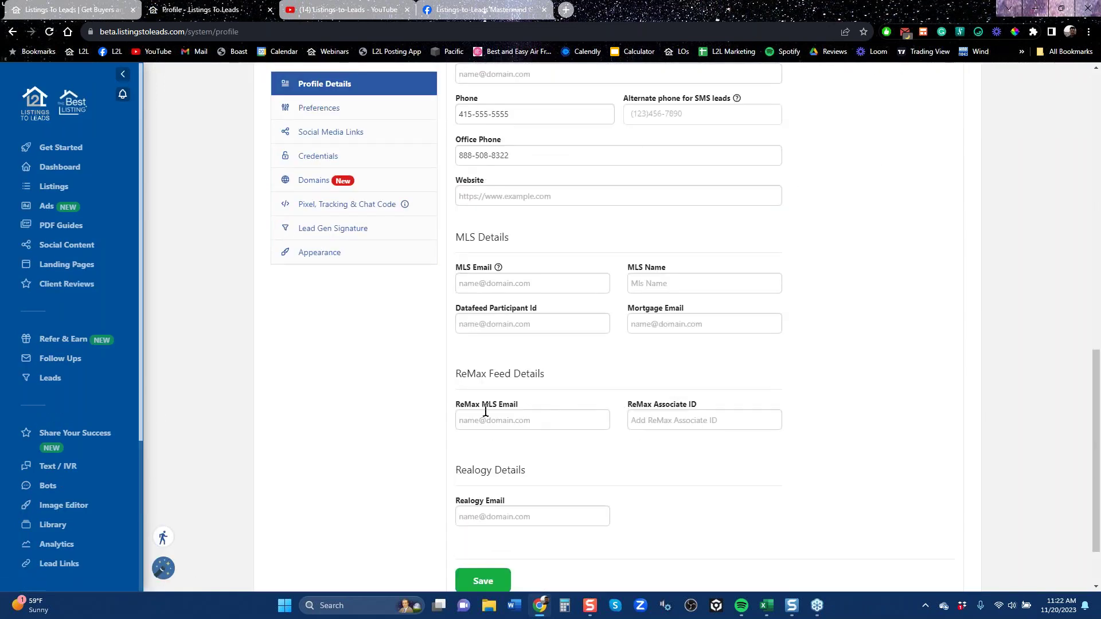
- Point out the empty MLS Email field and the primary email address
click(469, 281)
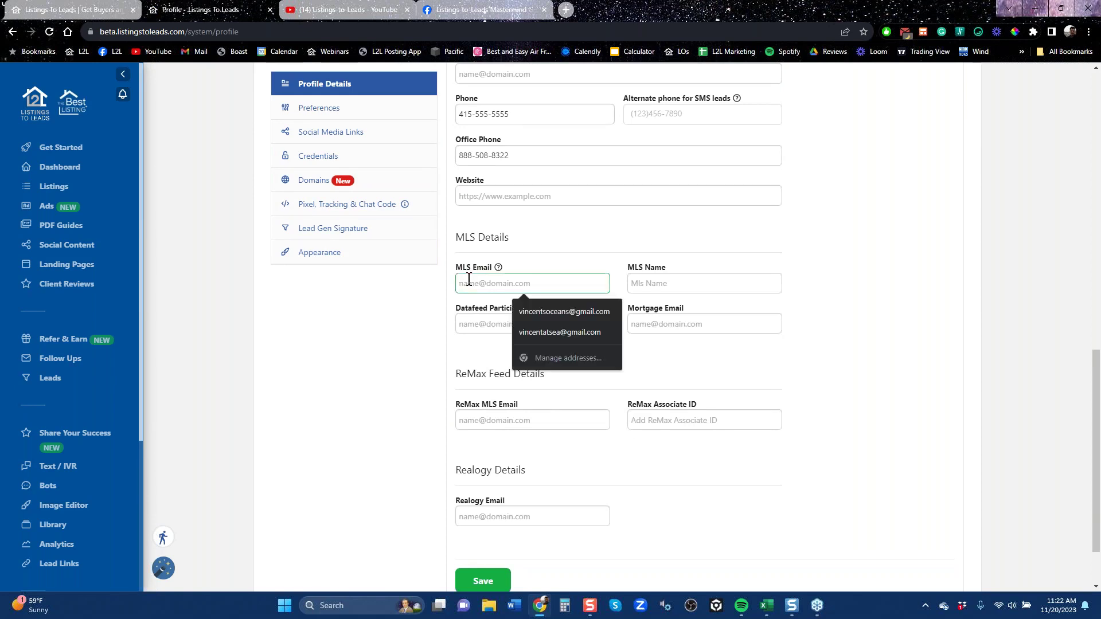
scroll(878, 308, up, 11)
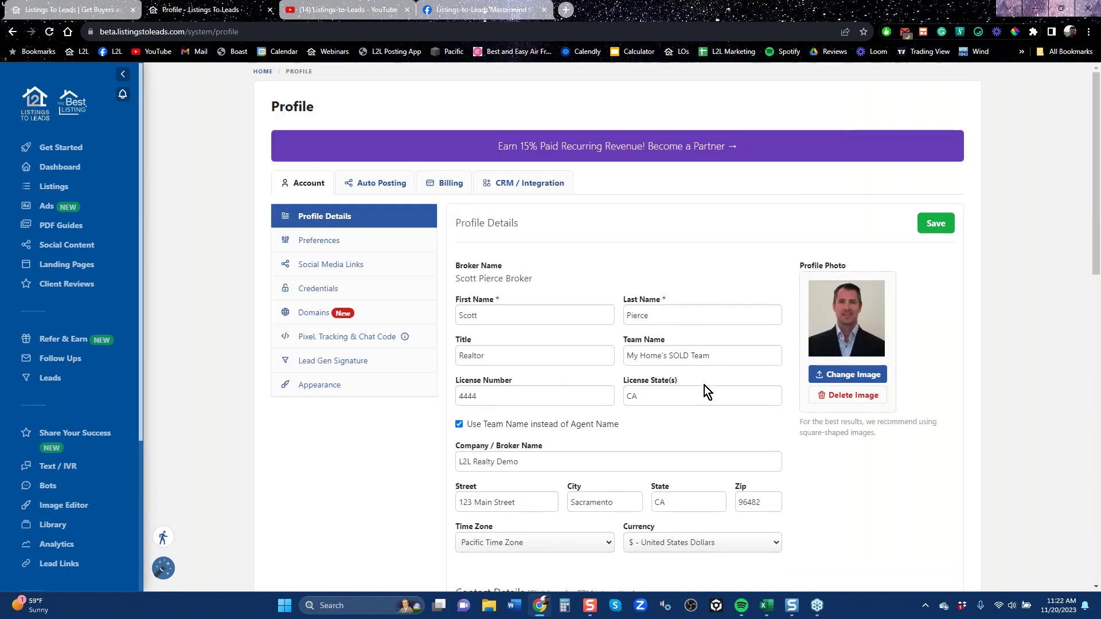
scroll(705, 393, down, 6)
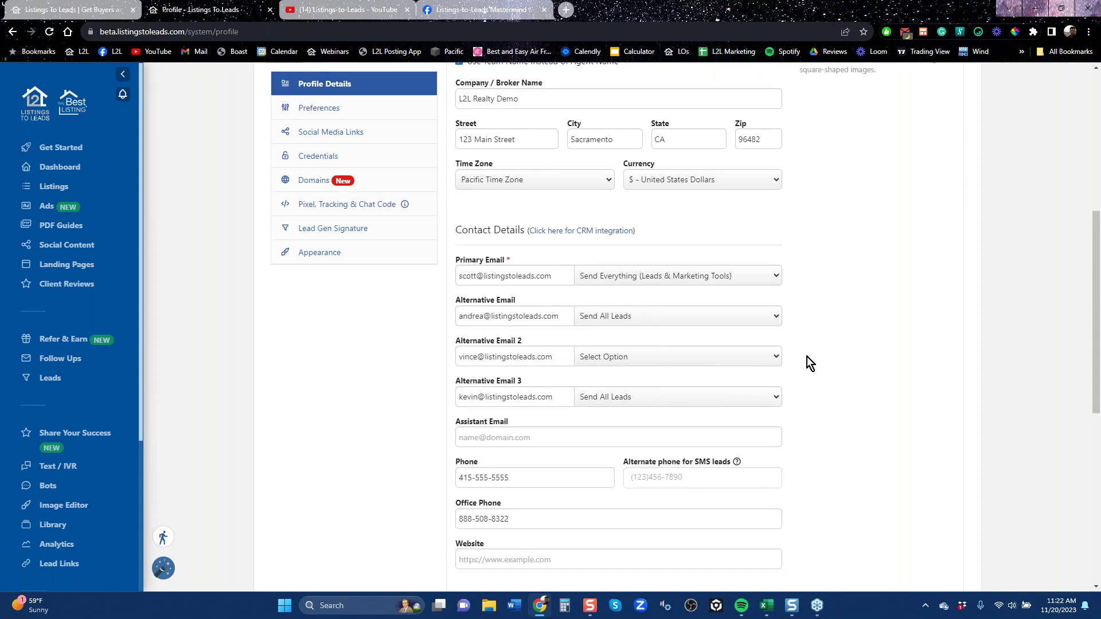
scroll(852, 356, down, 5)
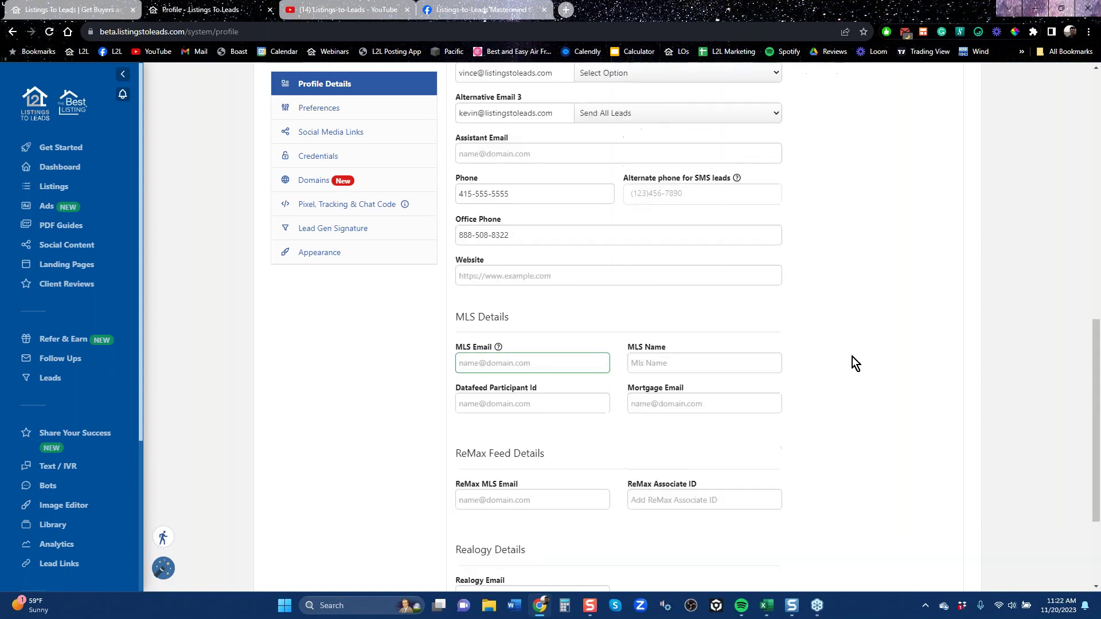
click(511, 284)
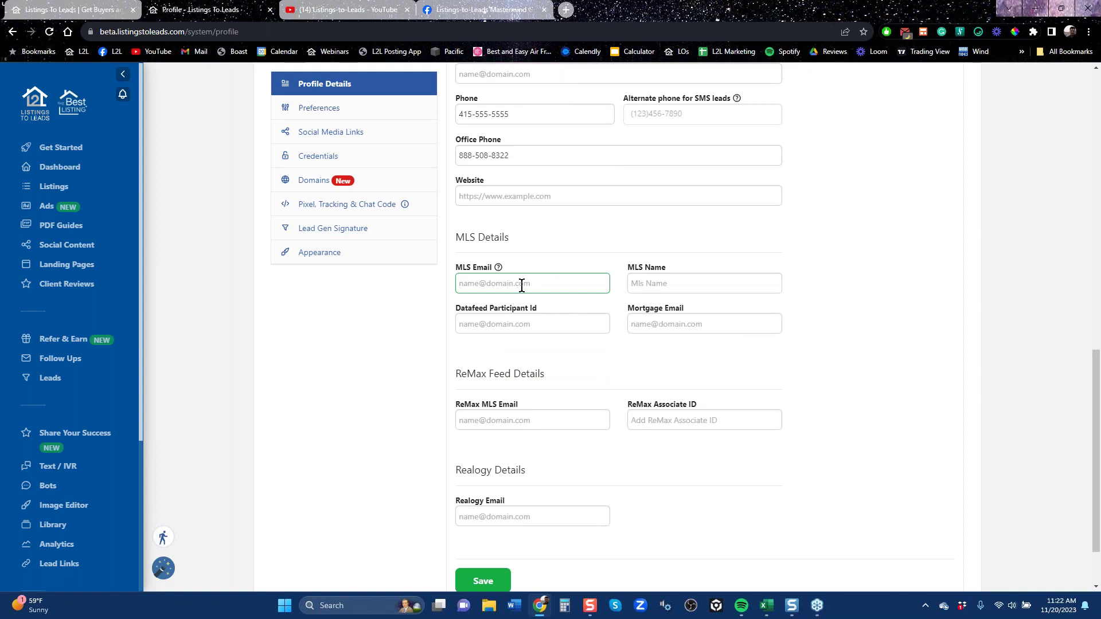
scroll(519, 285, up, 5)
drag(566, 281, 449, 281)
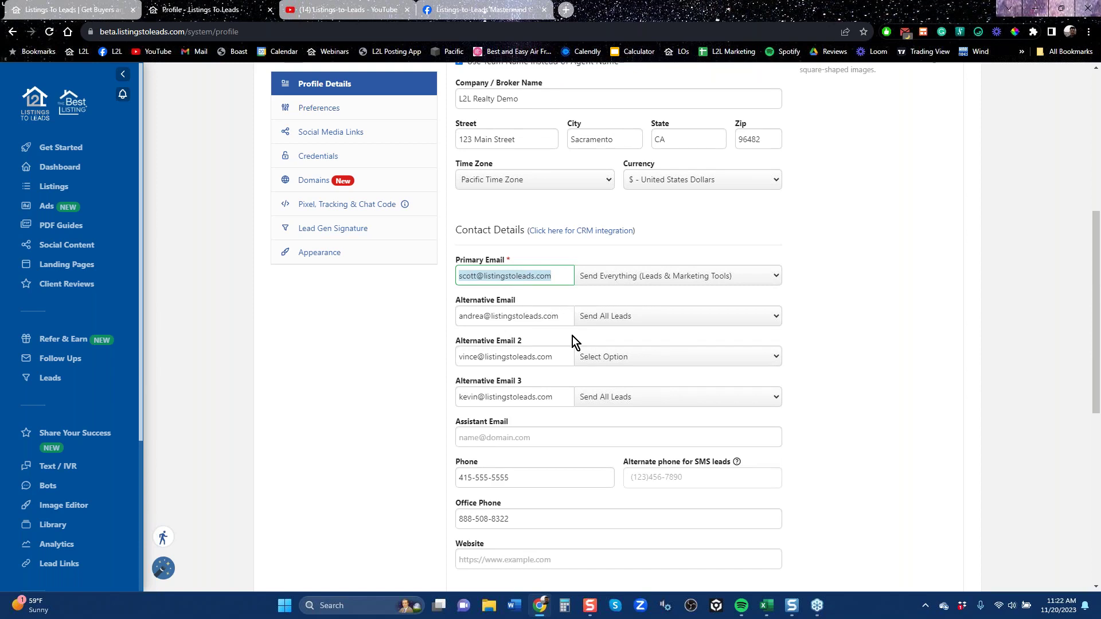
scroll(572, 336, down, 5)
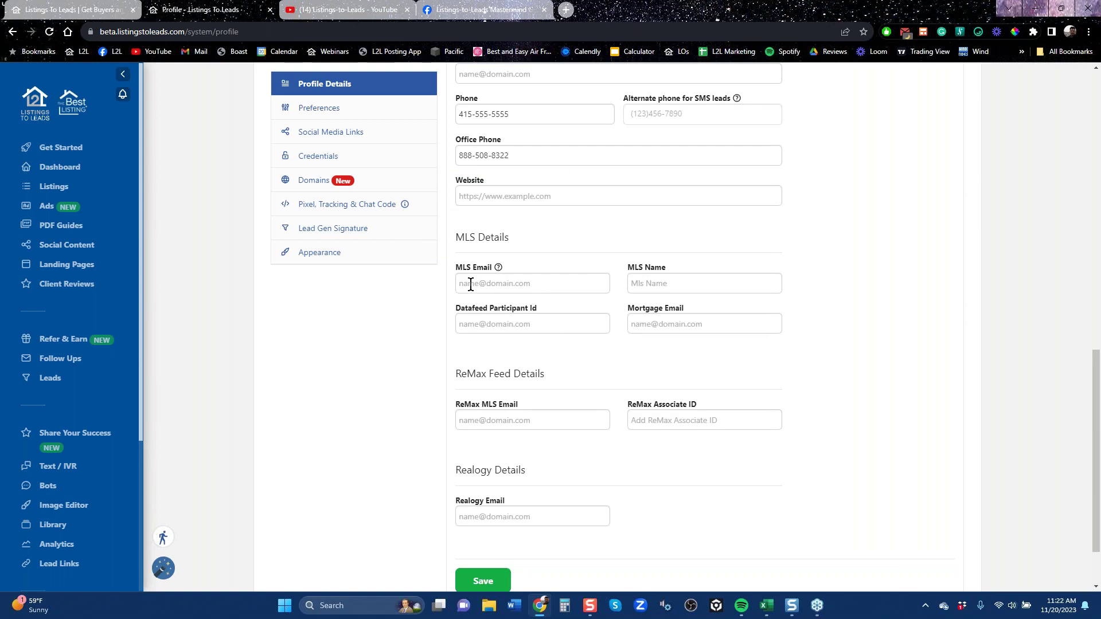
scroll(401, 258, up, 10)
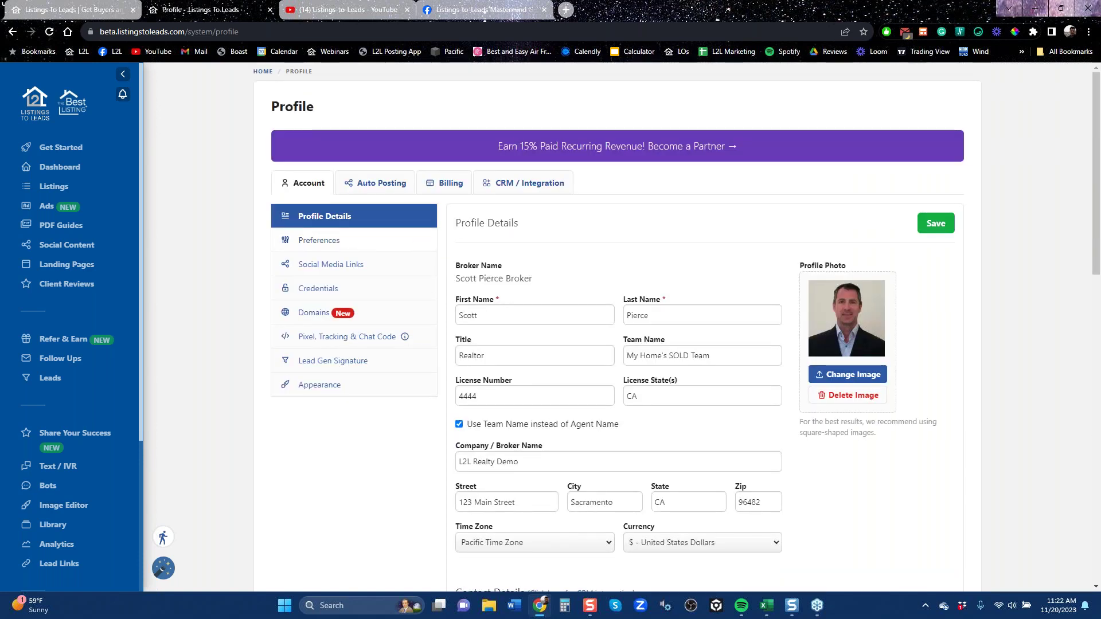
scroll(579, 457, down, 10)
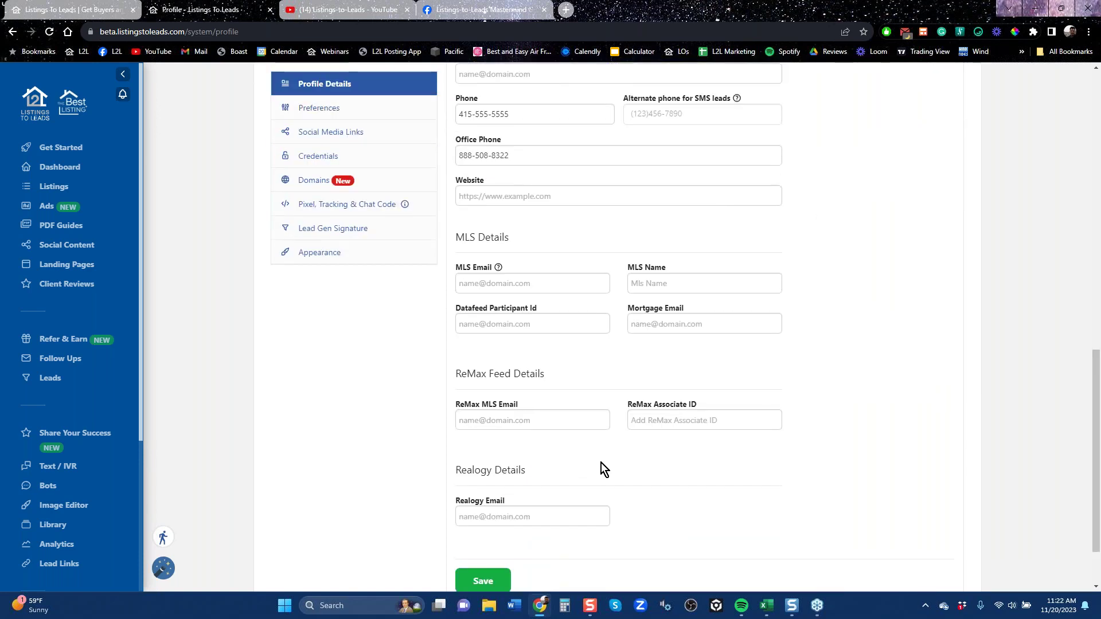
scroll(900, 465, up, 10)
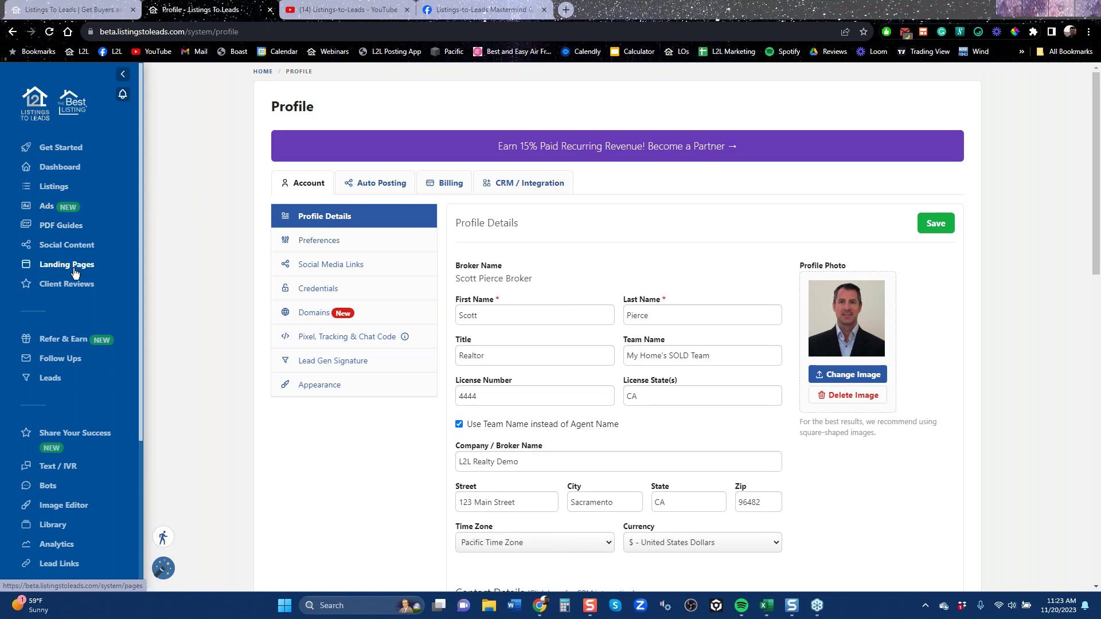
click(56, 191)
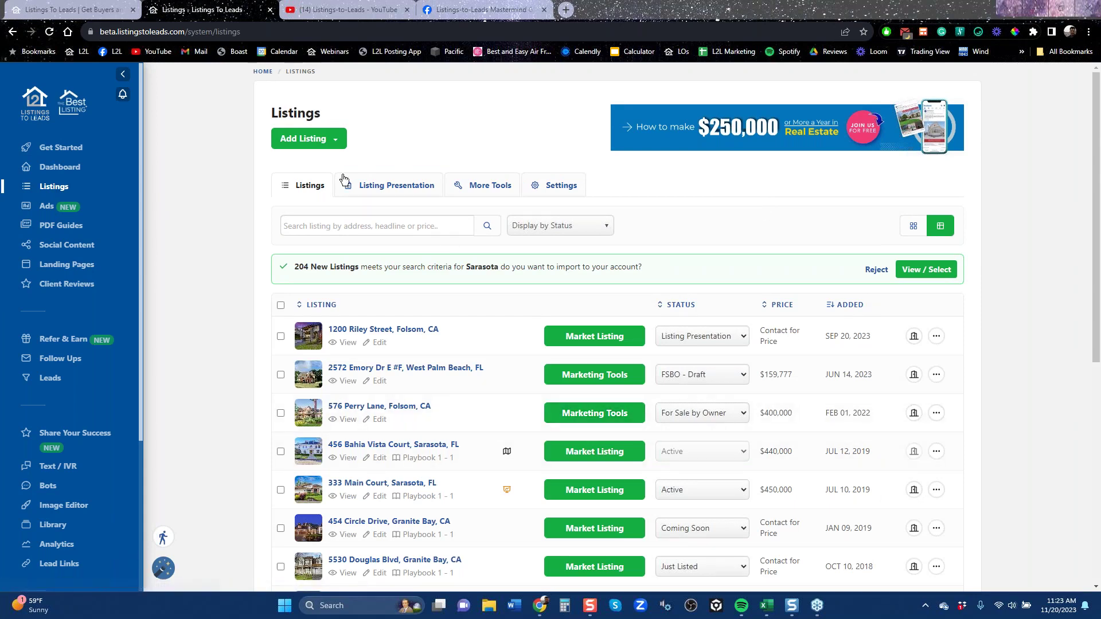
click(325, 140)
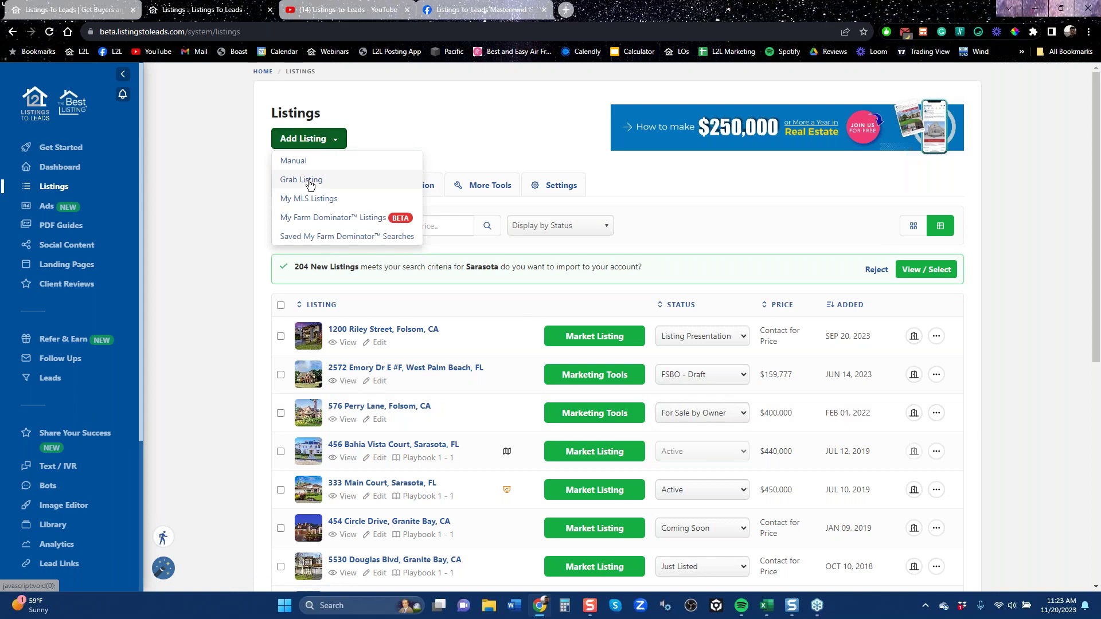
scroll(469, 414, down, 6)
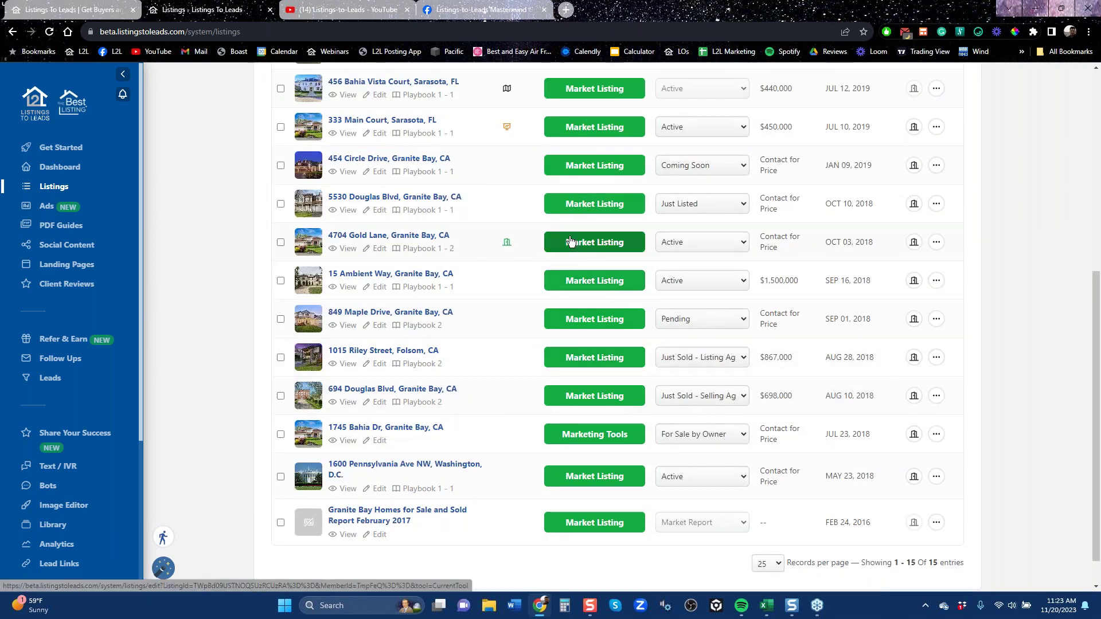
click(572, 242)
drag(1096, 473, 1098, 392)
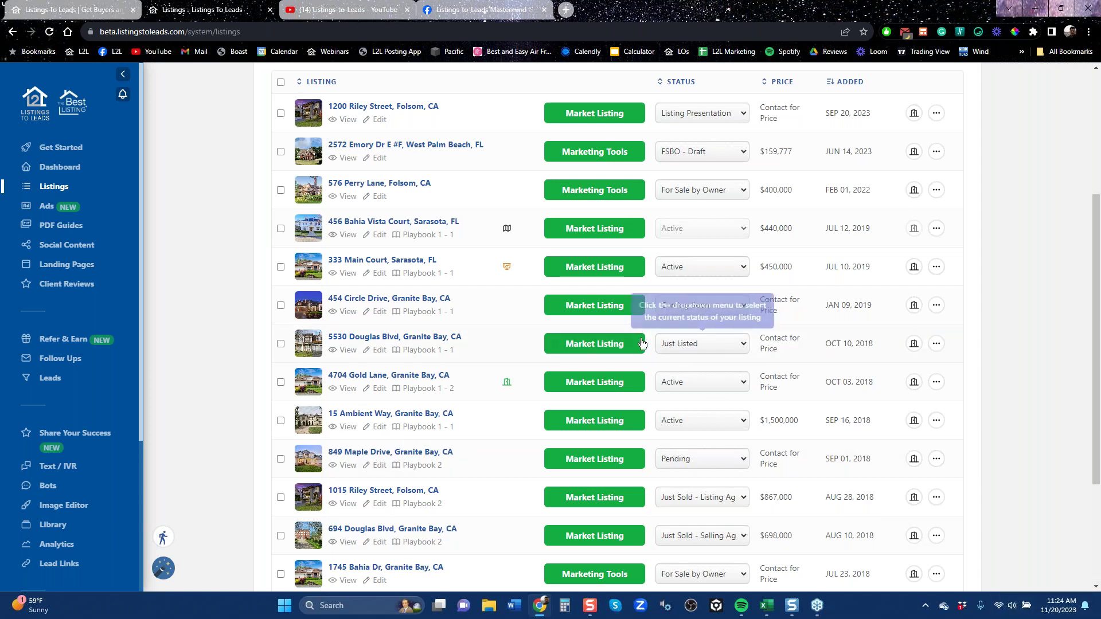
click(705, 344)
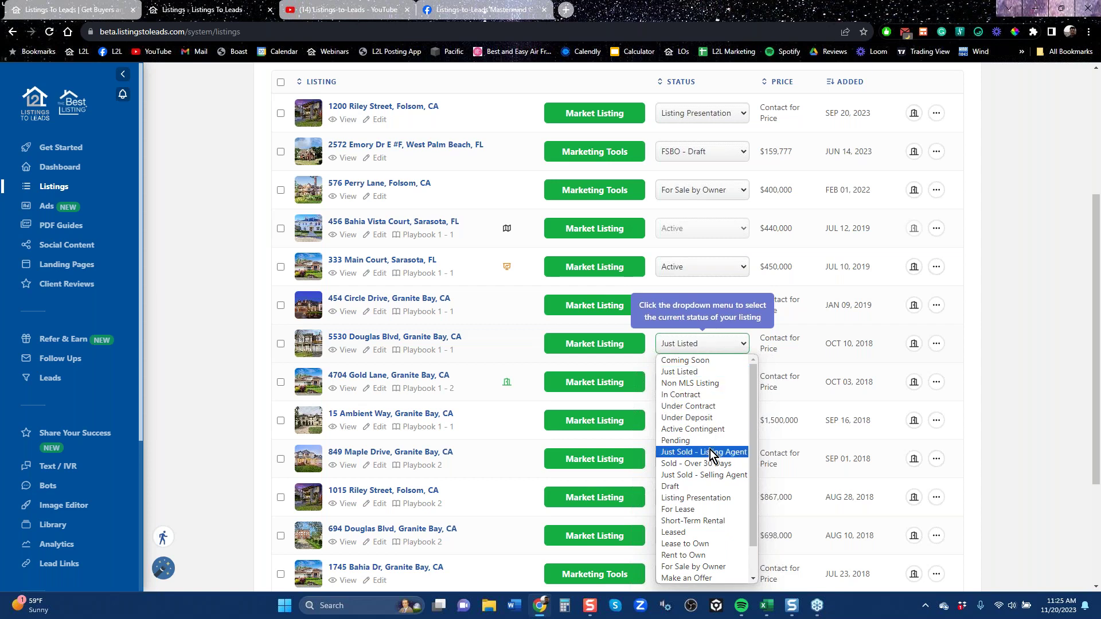
click(518, 452)
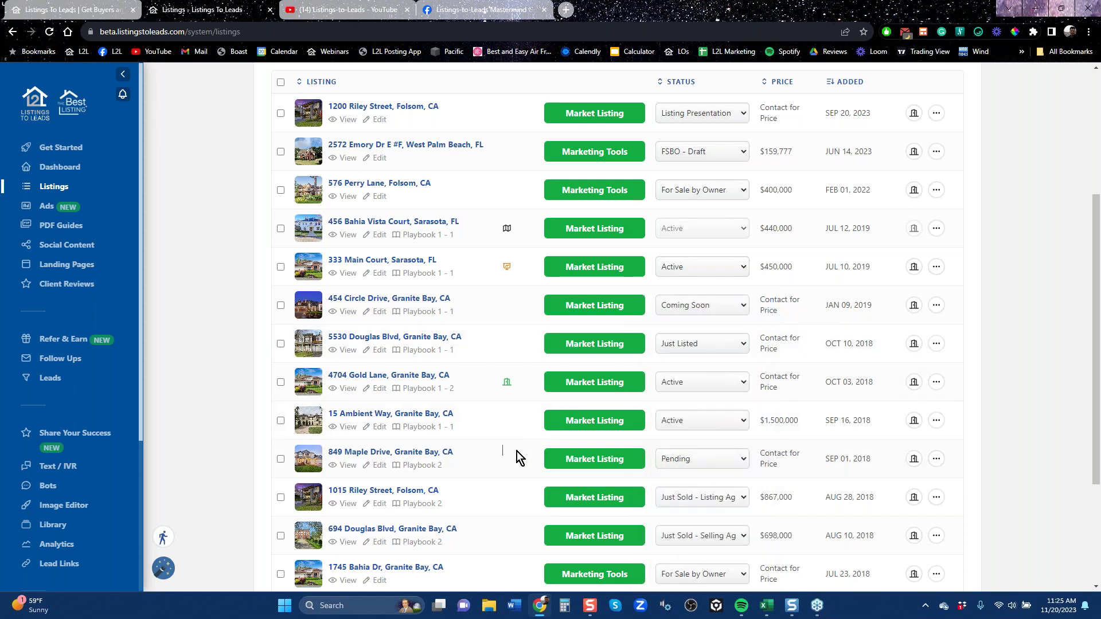
click(625, 382)
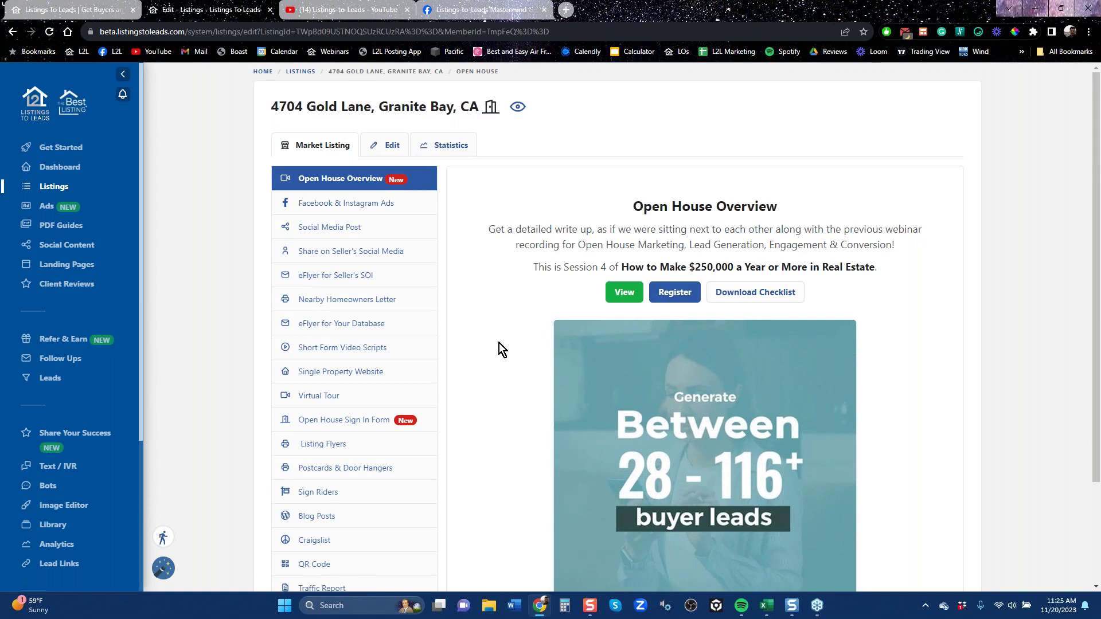
- Open the Facebook & Instagram Ads builder and scroll down to the ad preview and Create Ad button
click(332, 209)
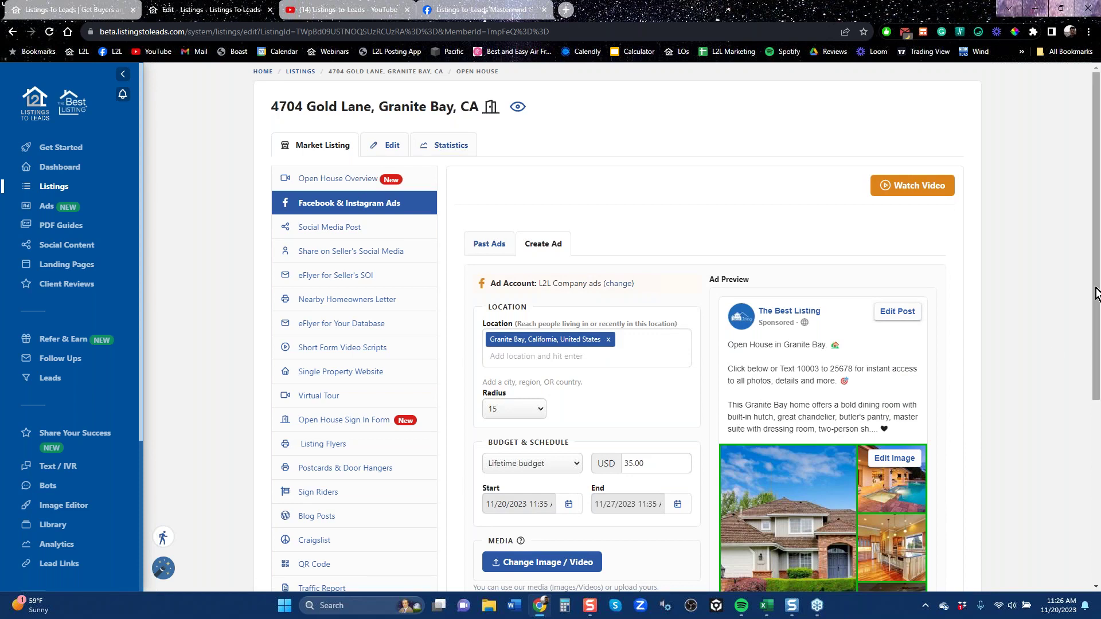
drag(1096, 298, 1054, 446)
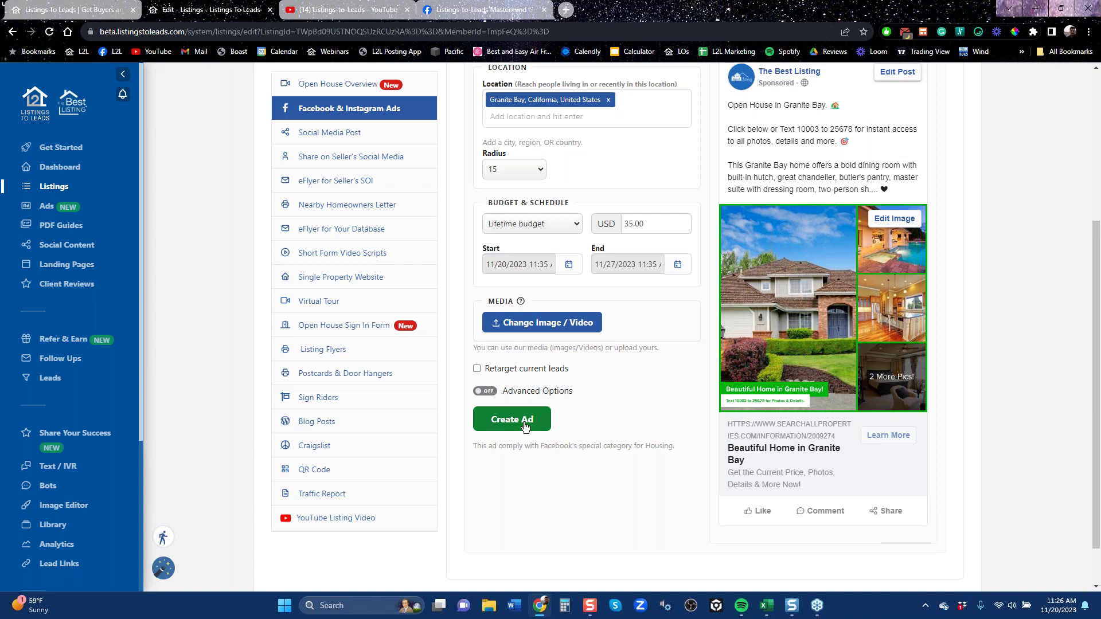
- Load and scroll the Facebook home feed, then return to the Listings to Leads ad builder
click(463, 16)
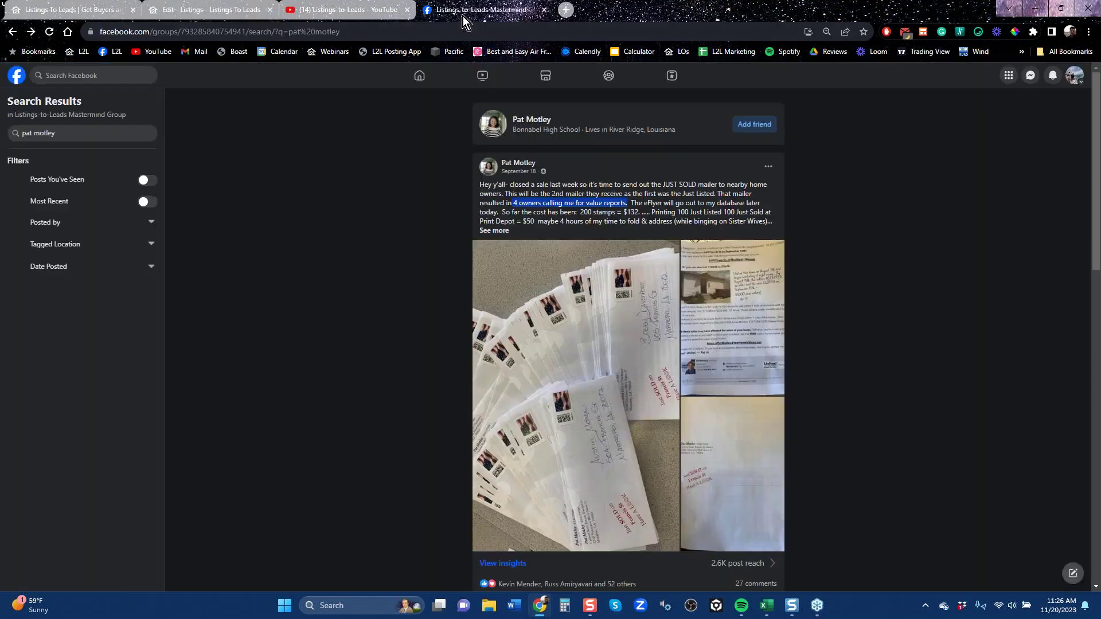
click(420, 80)
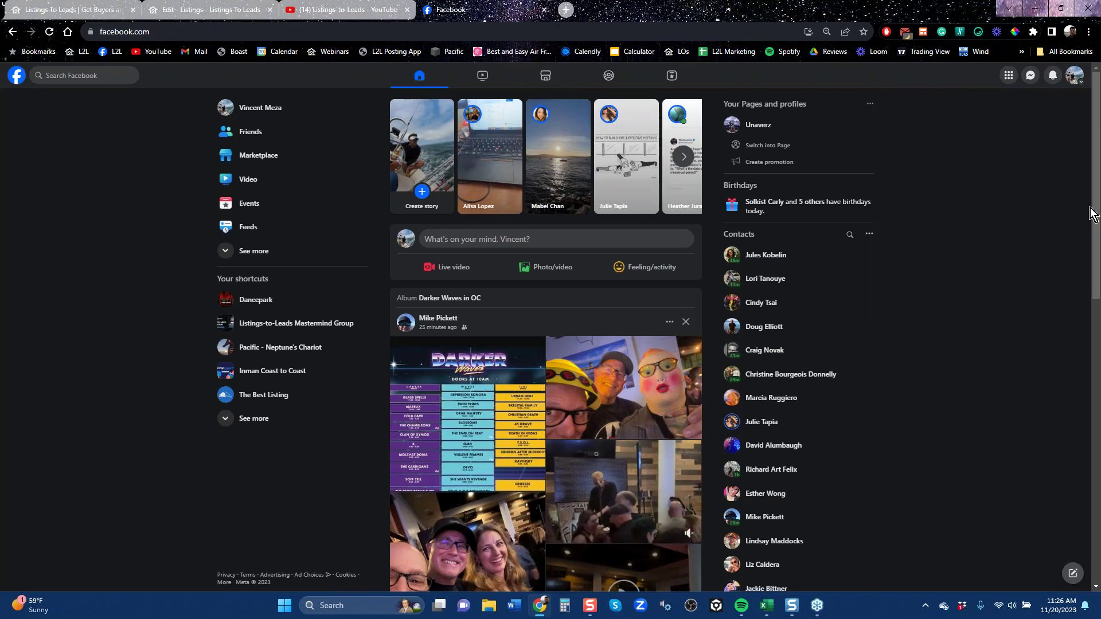
drag(1092, 214, 1054, 380)
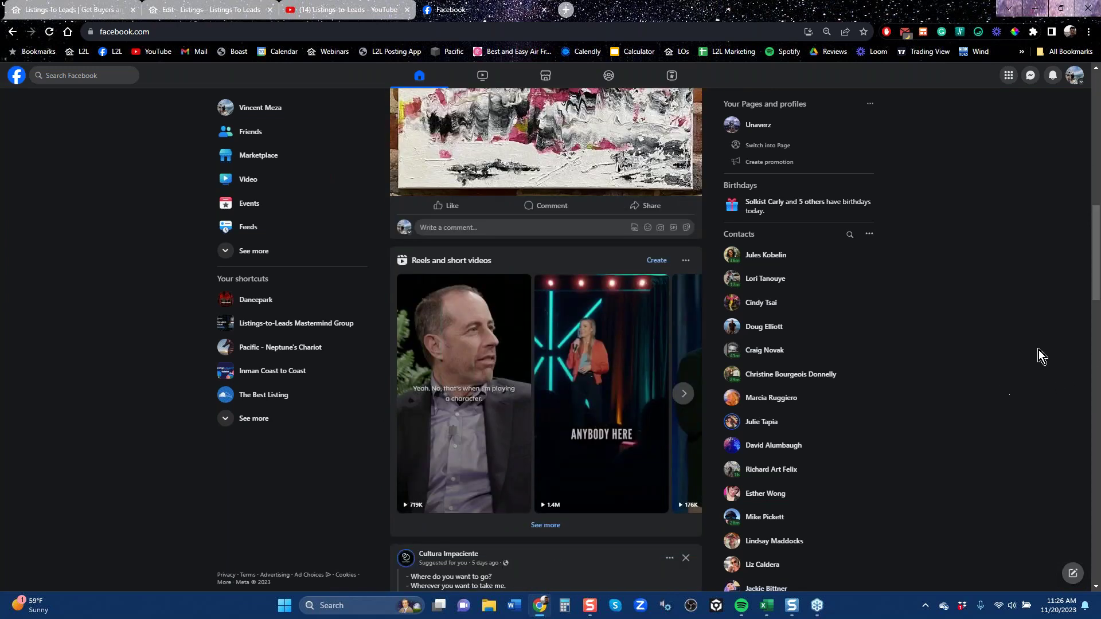
drag(1098, 281, 1098, 538)
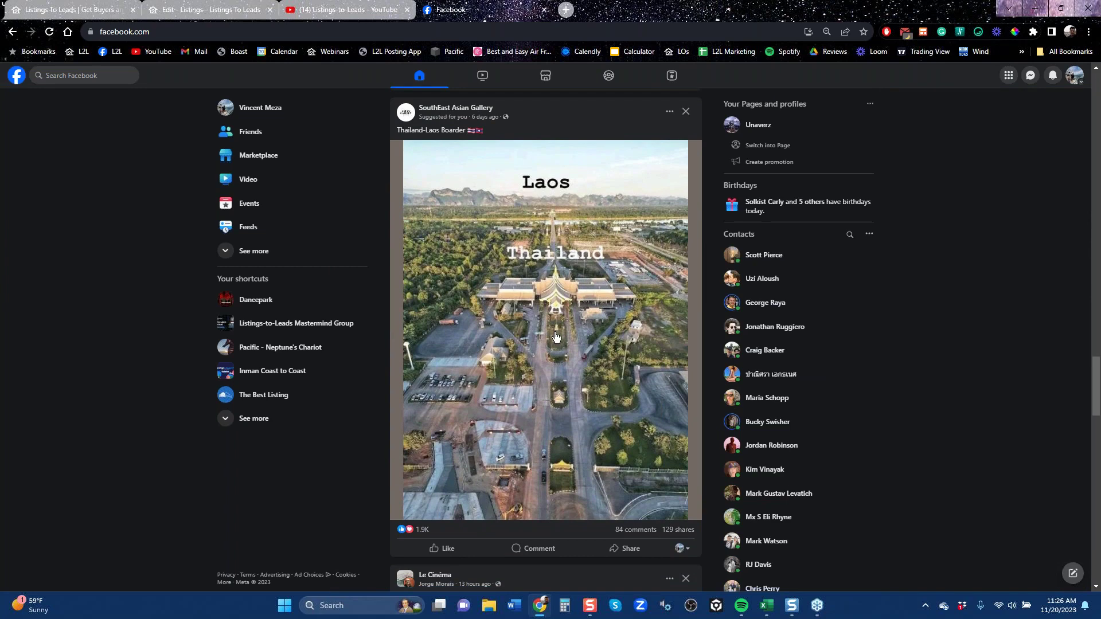
click(204, 10)
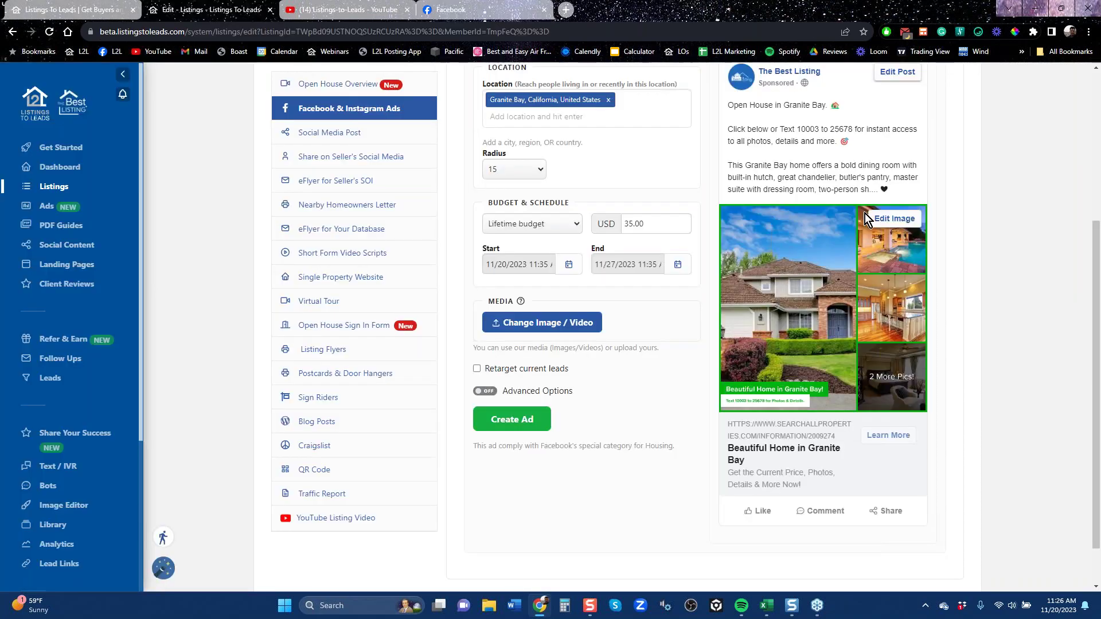
- Change the Granite Bay targeting radius in the Location section from 15 to 45
scroll(806, 332, up, 5)
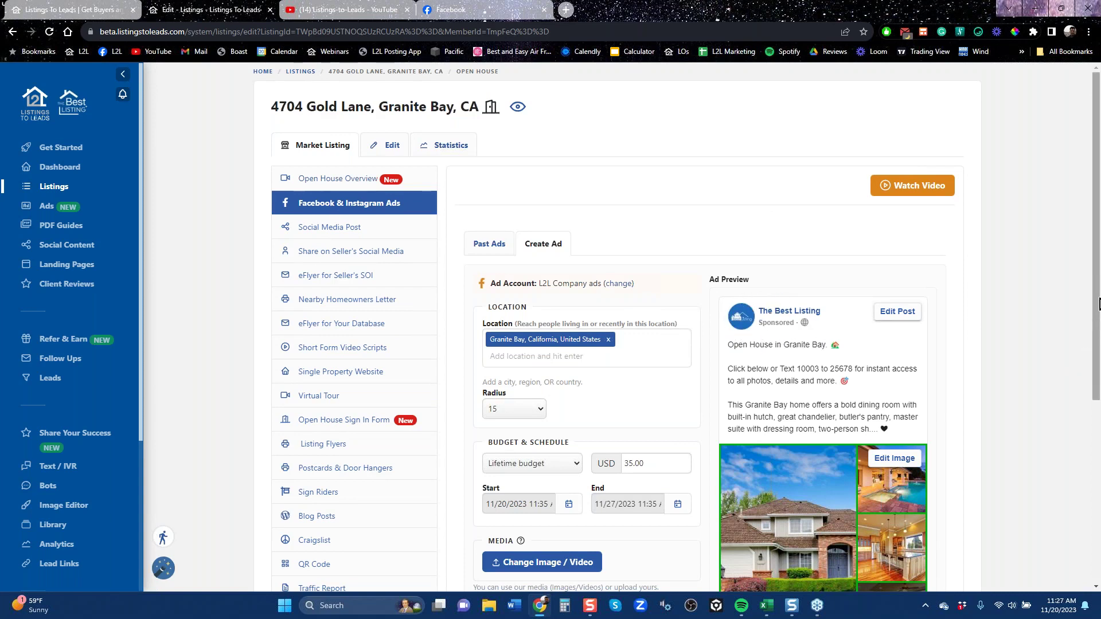
drag(1099, 304, 1099, 442)
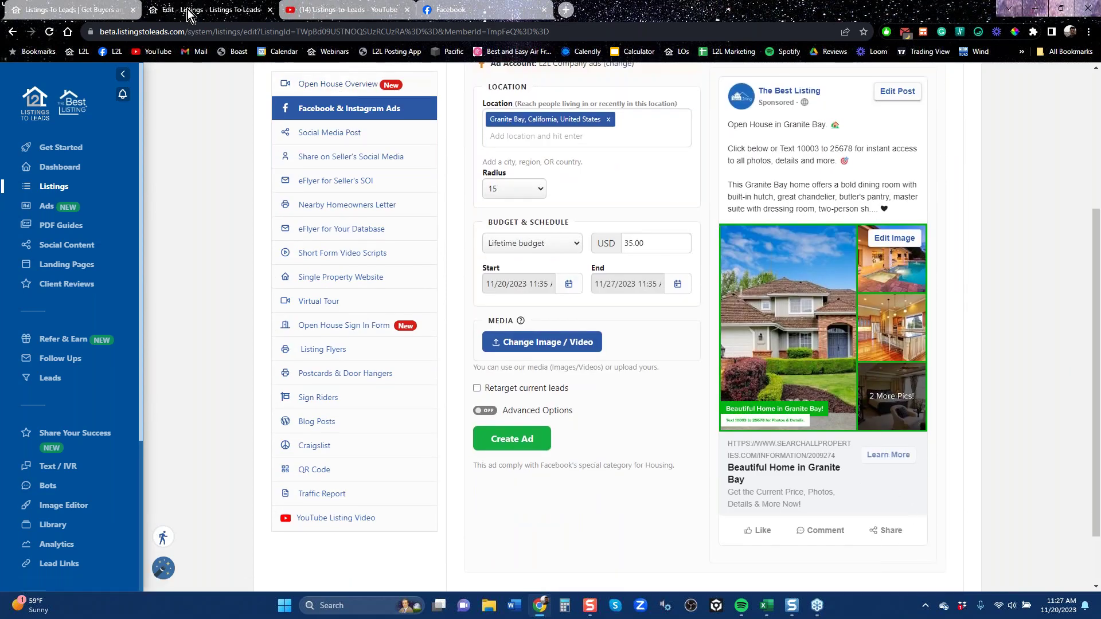
click(493, 11)
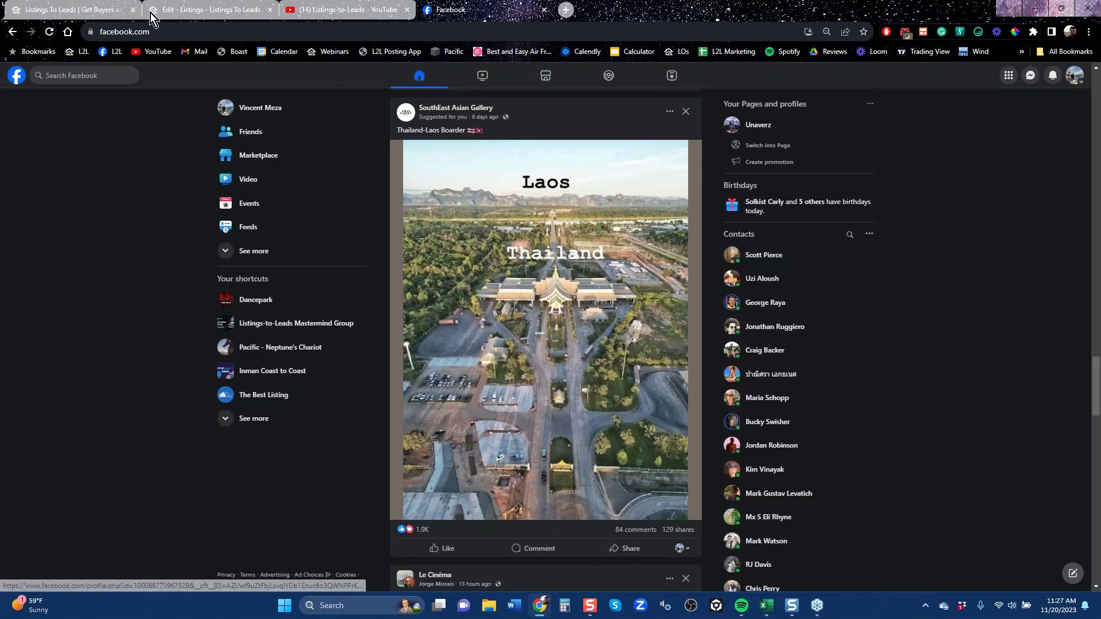
click(215, 10)
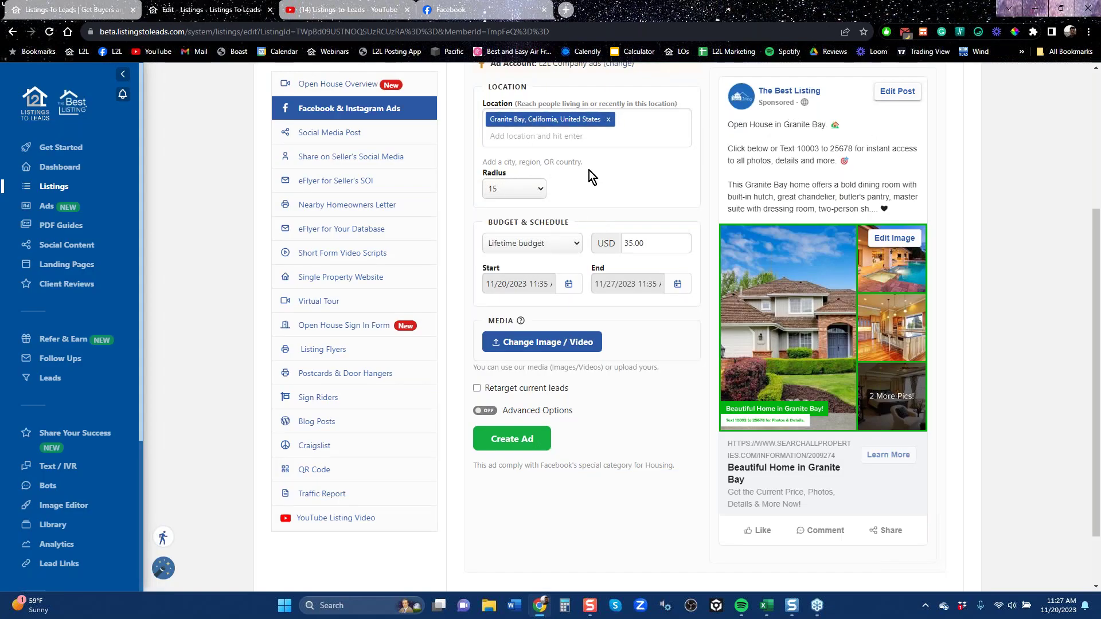
click(542, 188)
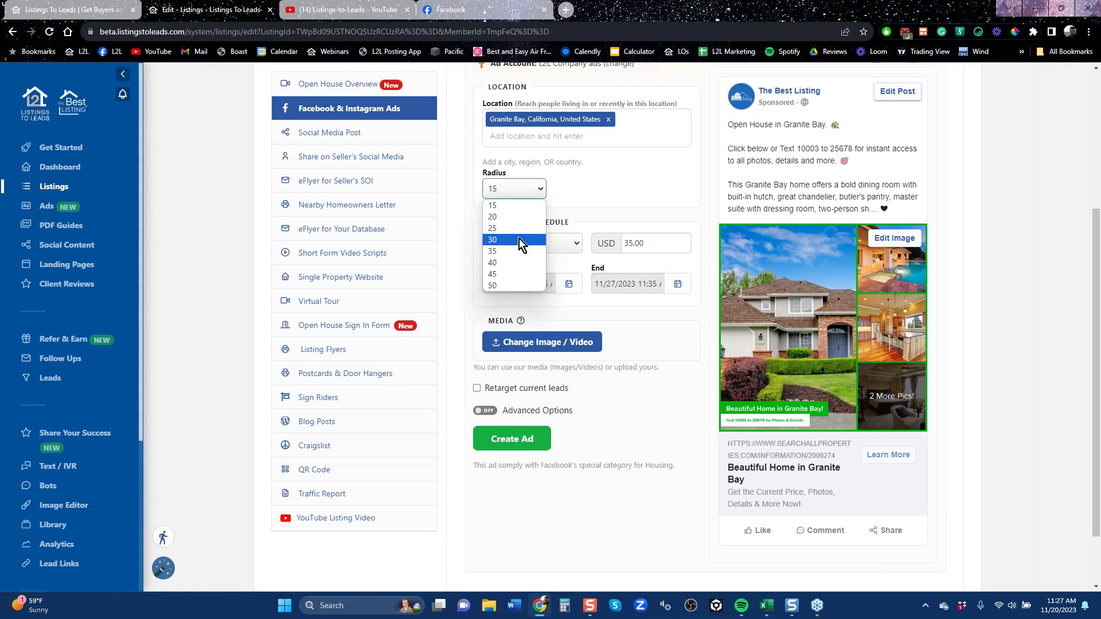
click(516, 274)
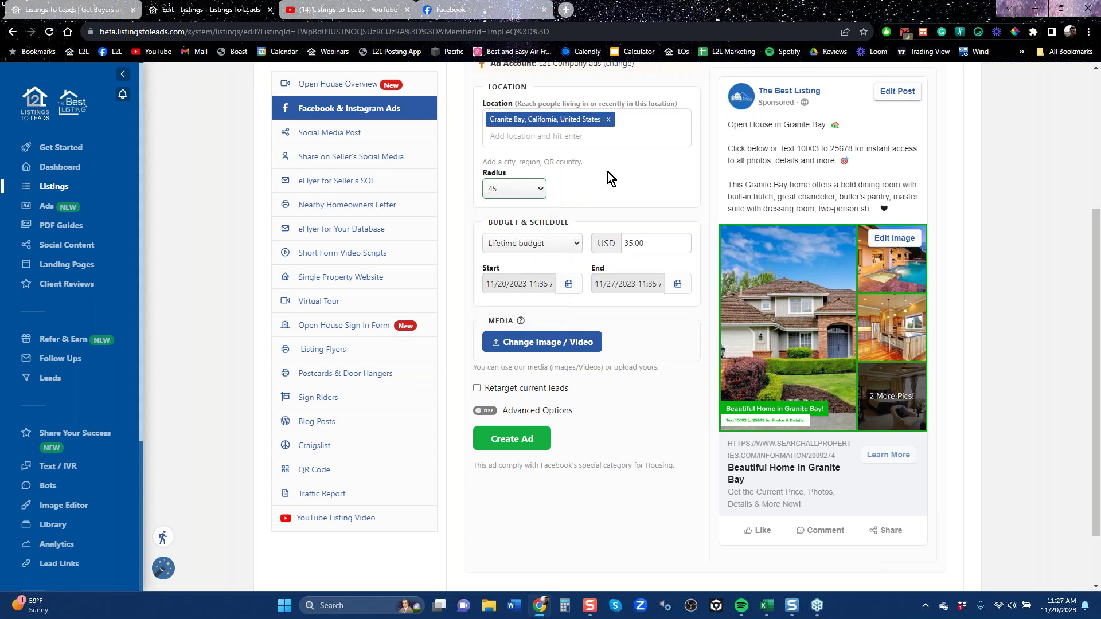
- Search 'chicago' and add Chicago, Illinois, United States as a second ad location
click(600, 137)
text(chica)
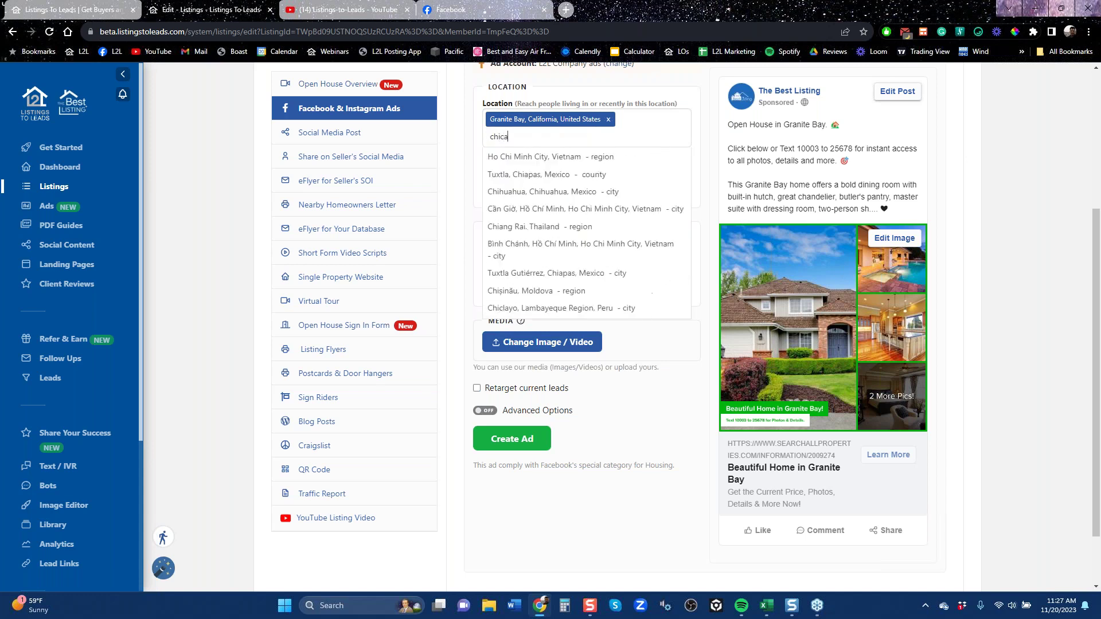
text(go)
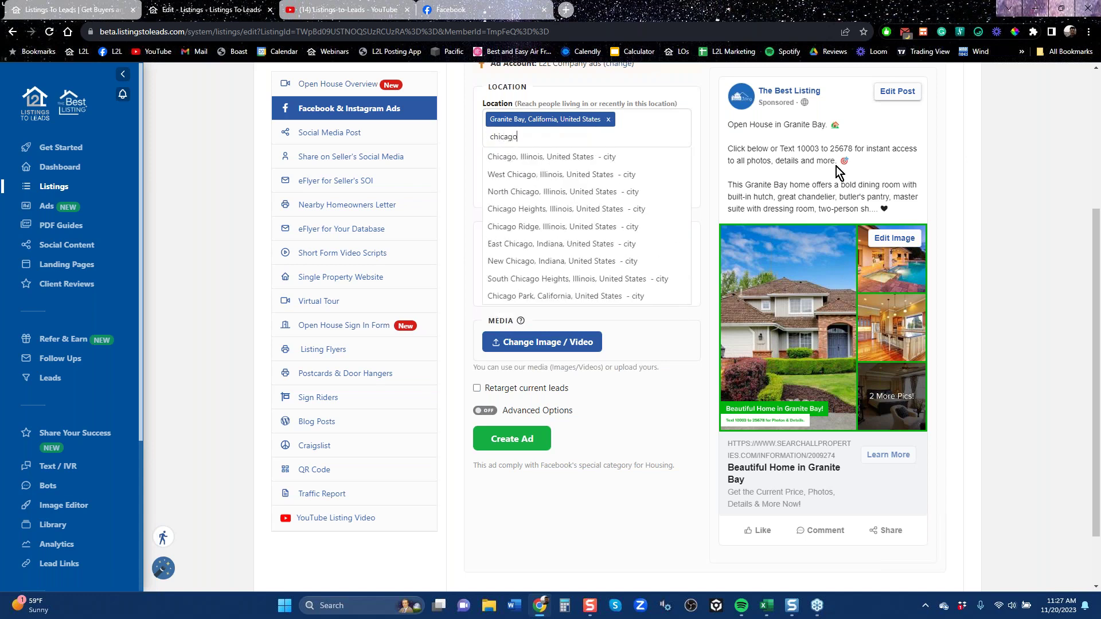
click(540, 157)
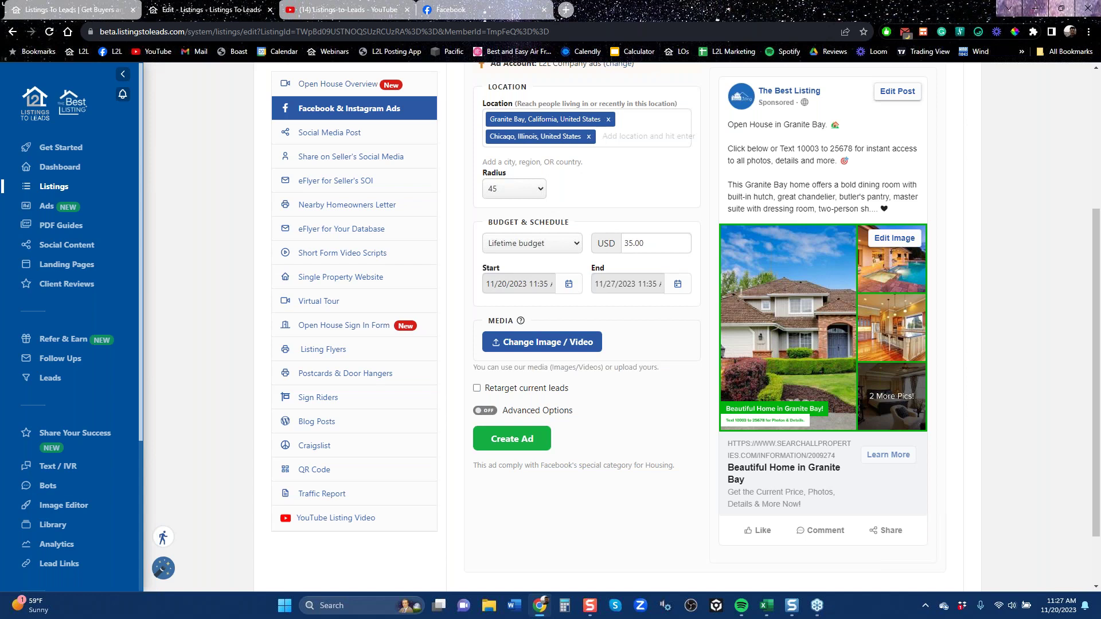
- Turn on Retarget current leads and remove Granite Bay and Chicago from the ad locations
click(477, 389)
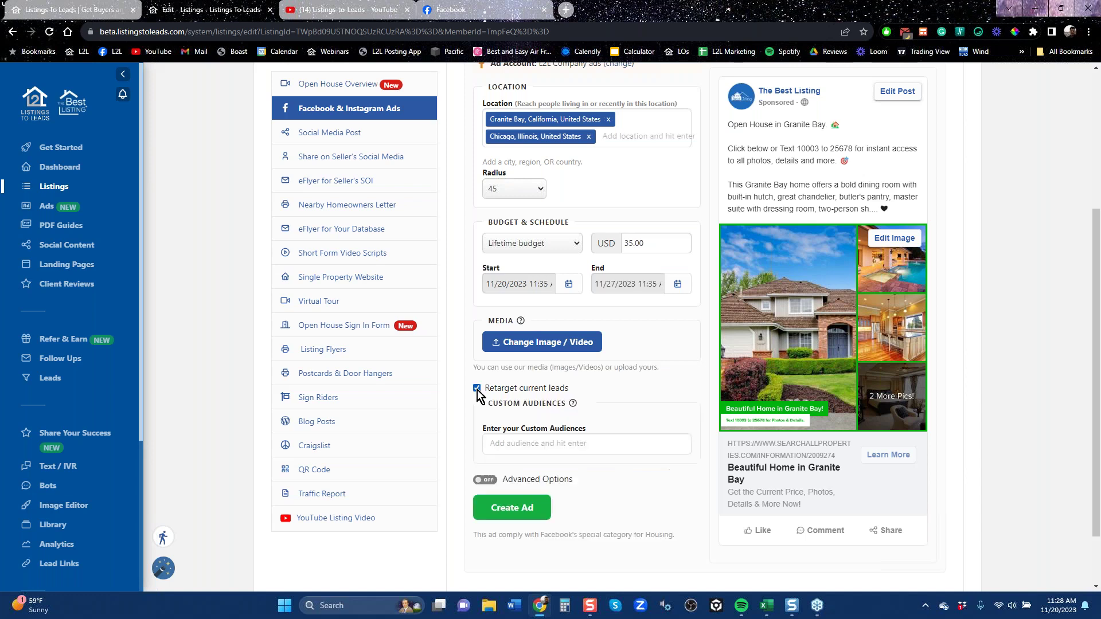
click(609, 119)
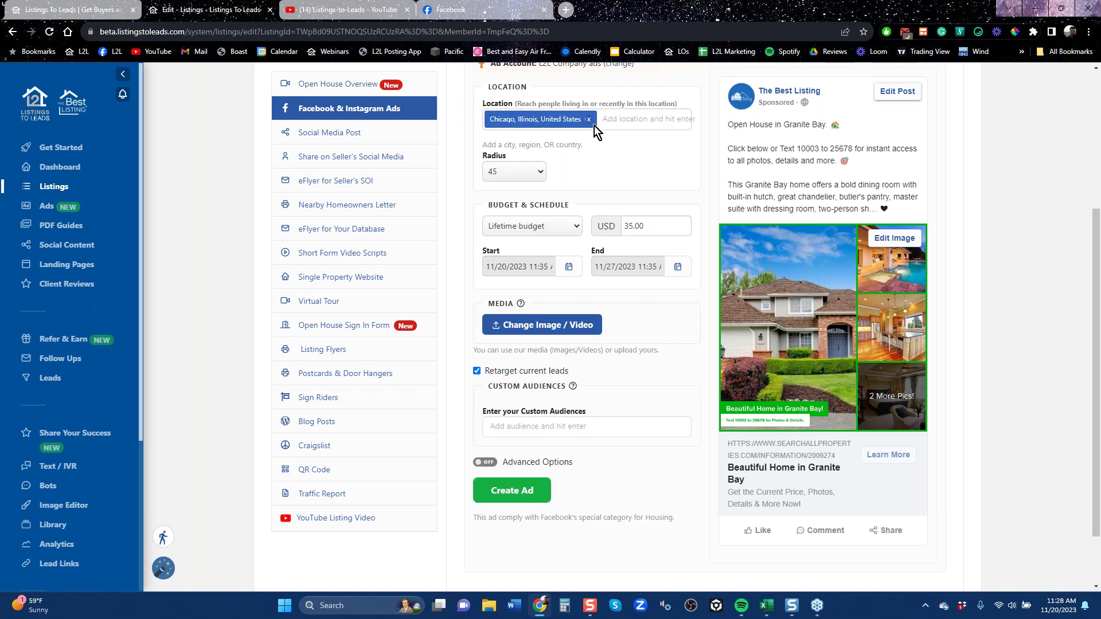
click(589, 119)
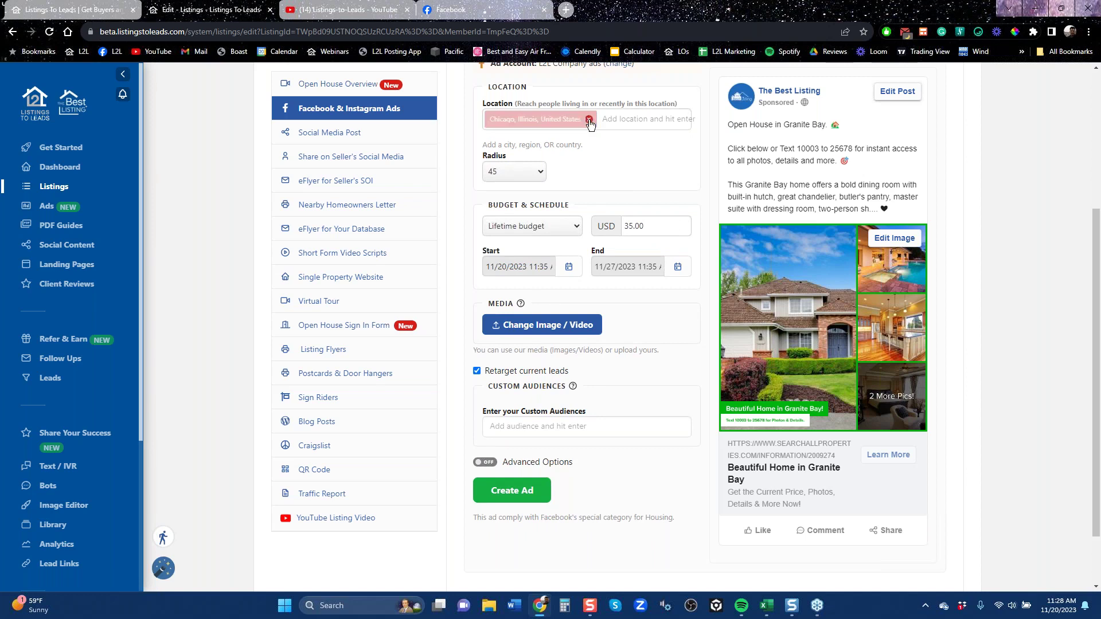
- Search 'l2l' and add L2L Custom Audience from CRM (CUSTOM) as the custom audience
click(577, 427)
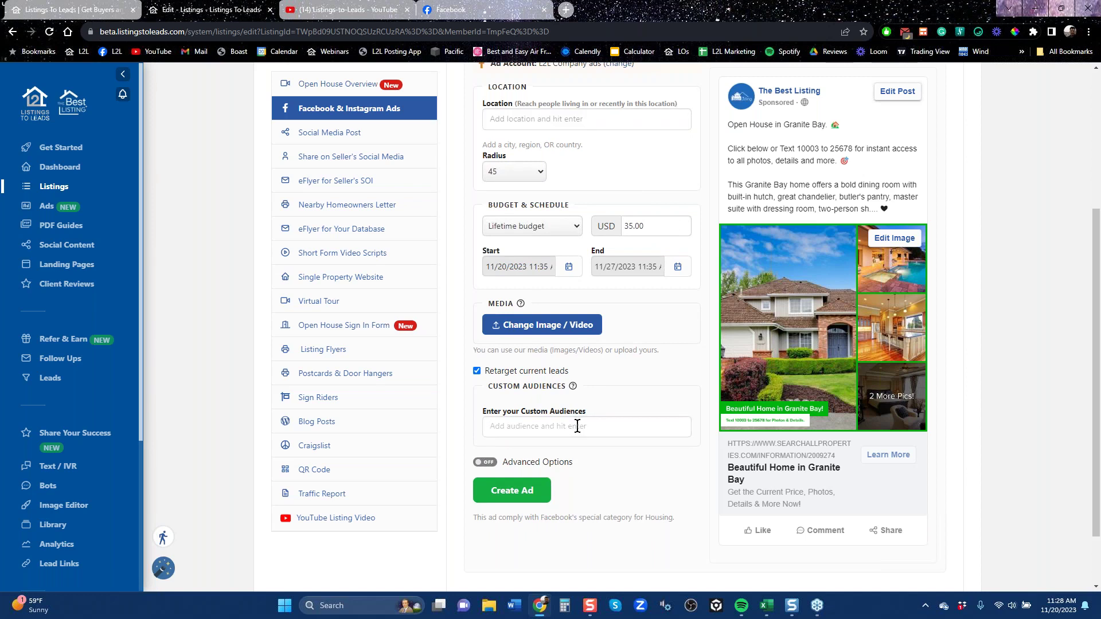
text(l2l)
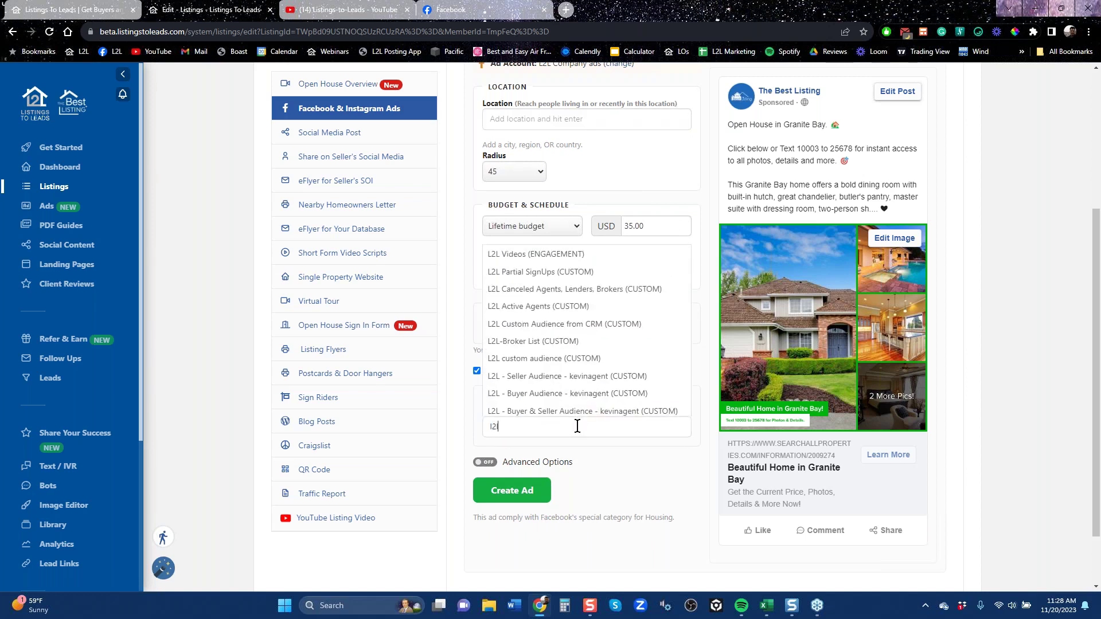
click(554, 325)
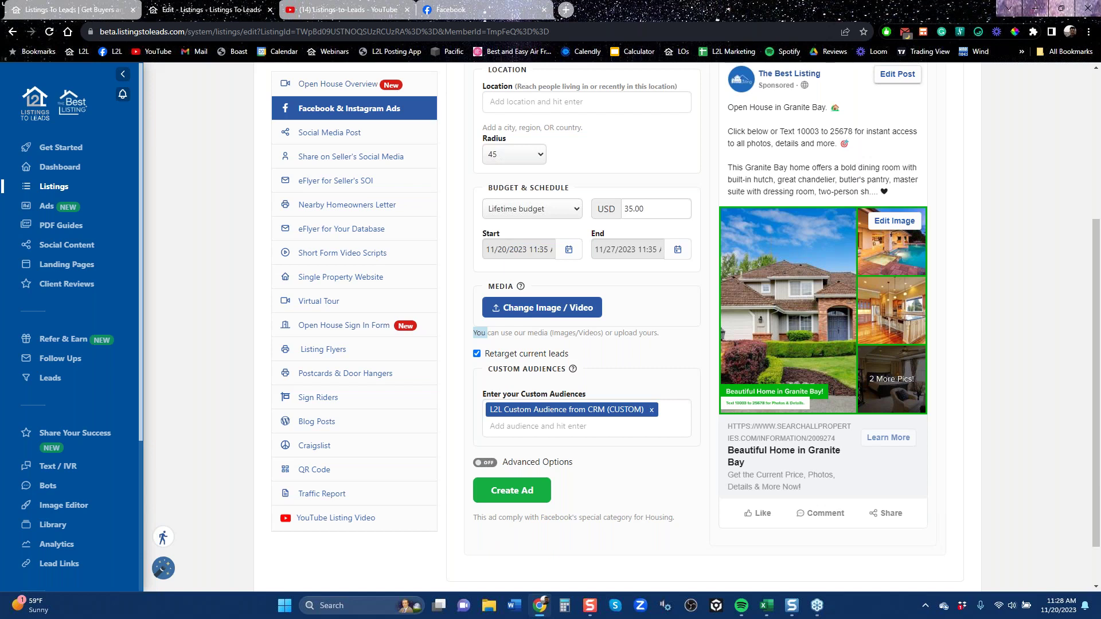
click(510, 10)
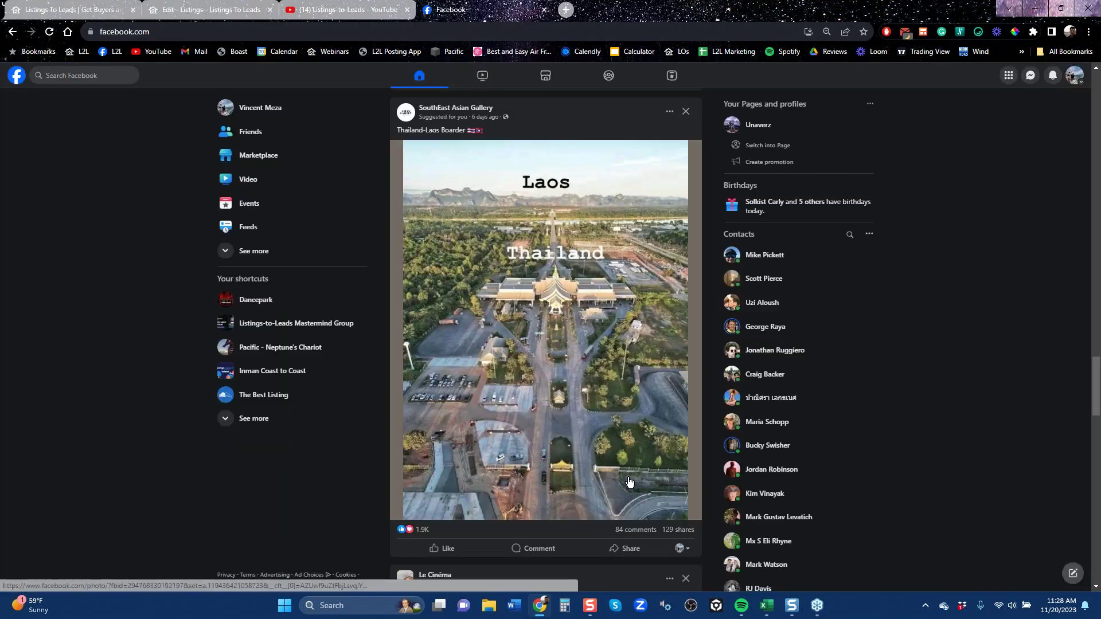
scroll(630, 488, down, 6)
scroll(634, 442, down, 6)
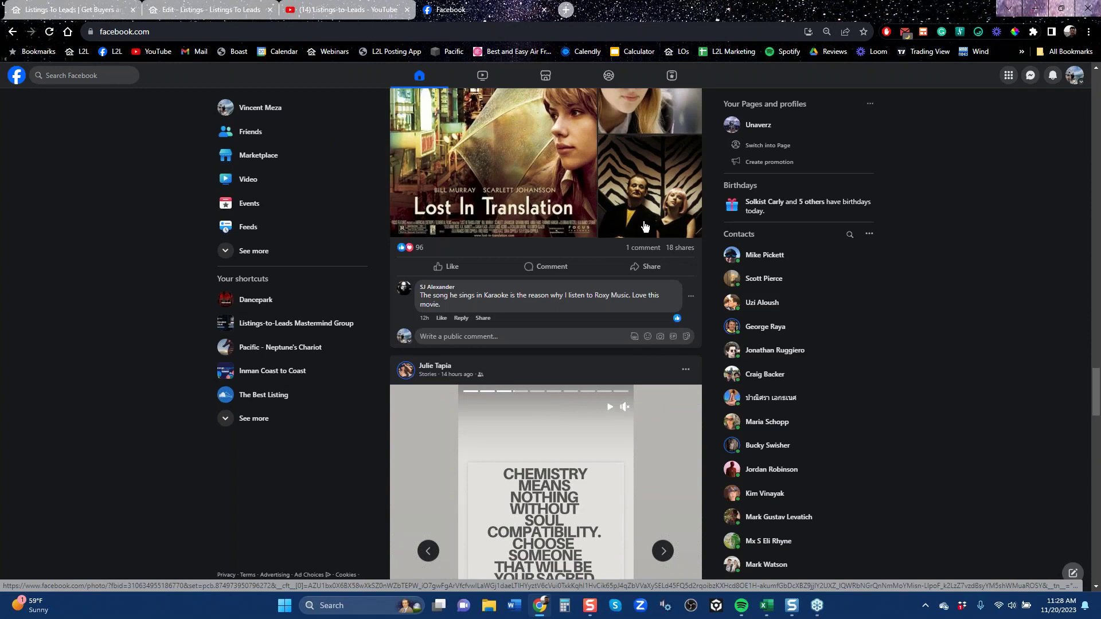
scroll(644, 226, up, 15)
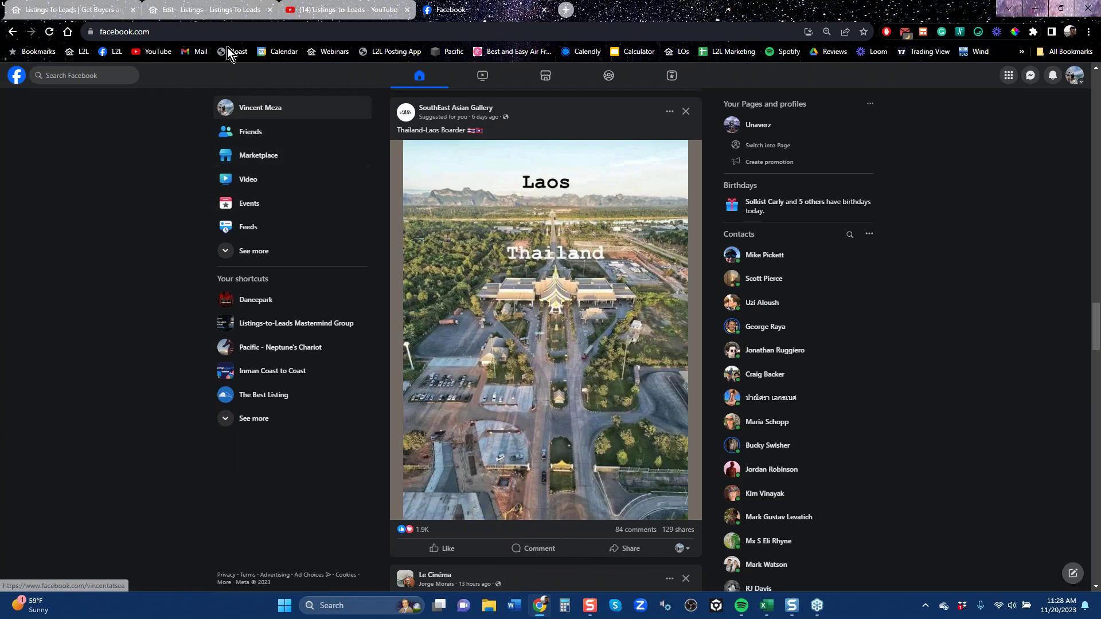
click(217, 13)
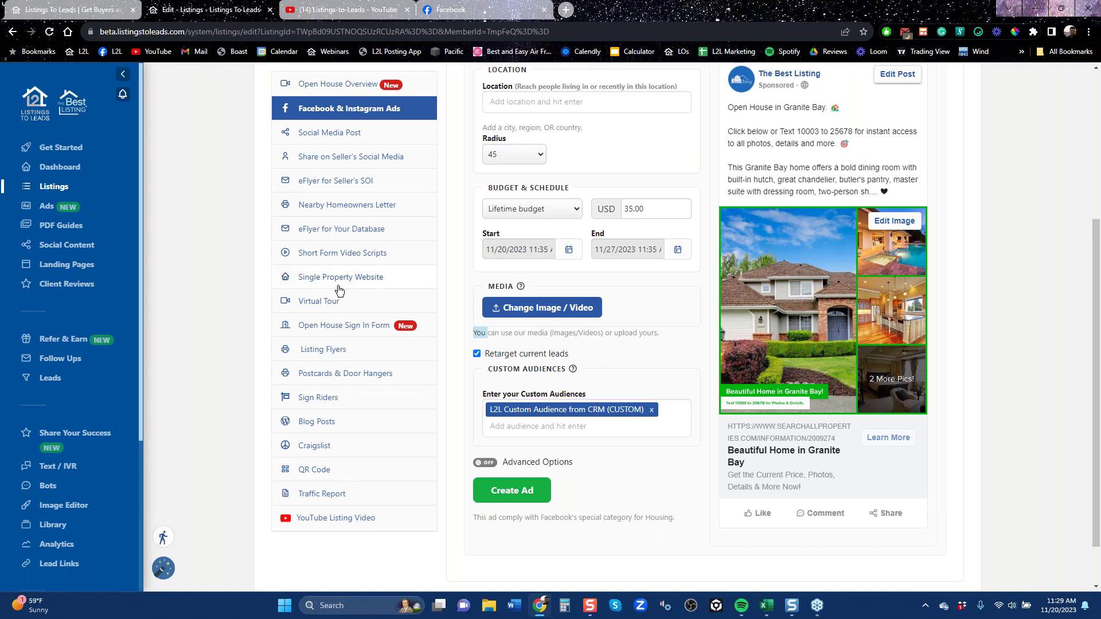
- Open the Social Media Post section and open its auto-posted 'Open House in Granite Bay!' Facebook post
scroll(339, 292, up, 4)
scroll(339, 292, up, 1)
click(317, 231)
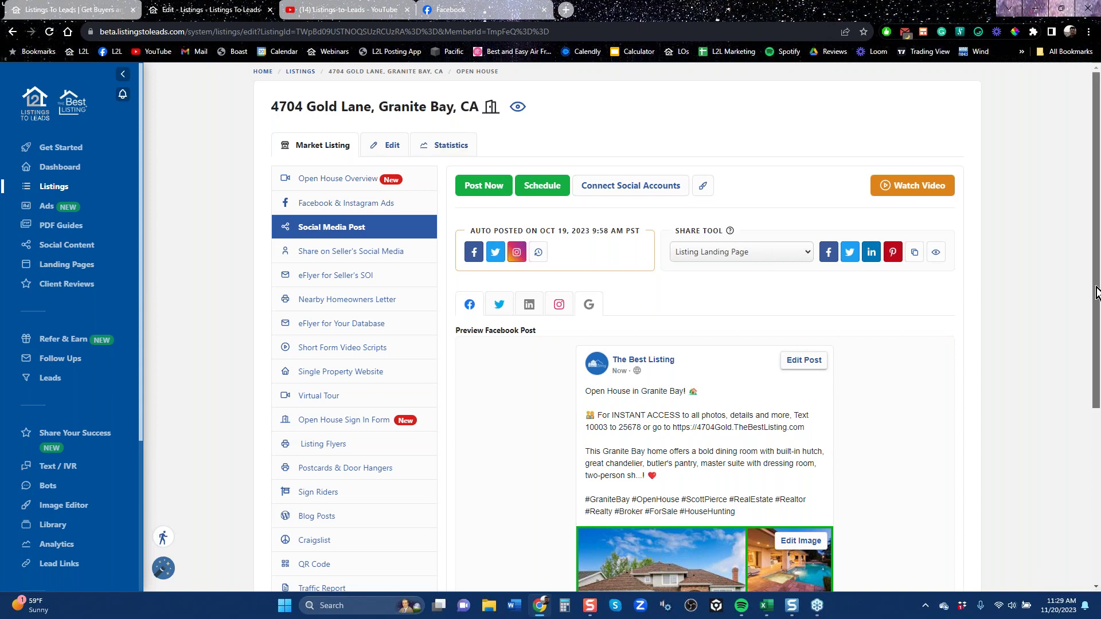
scroll(1096, 292, down, 2)
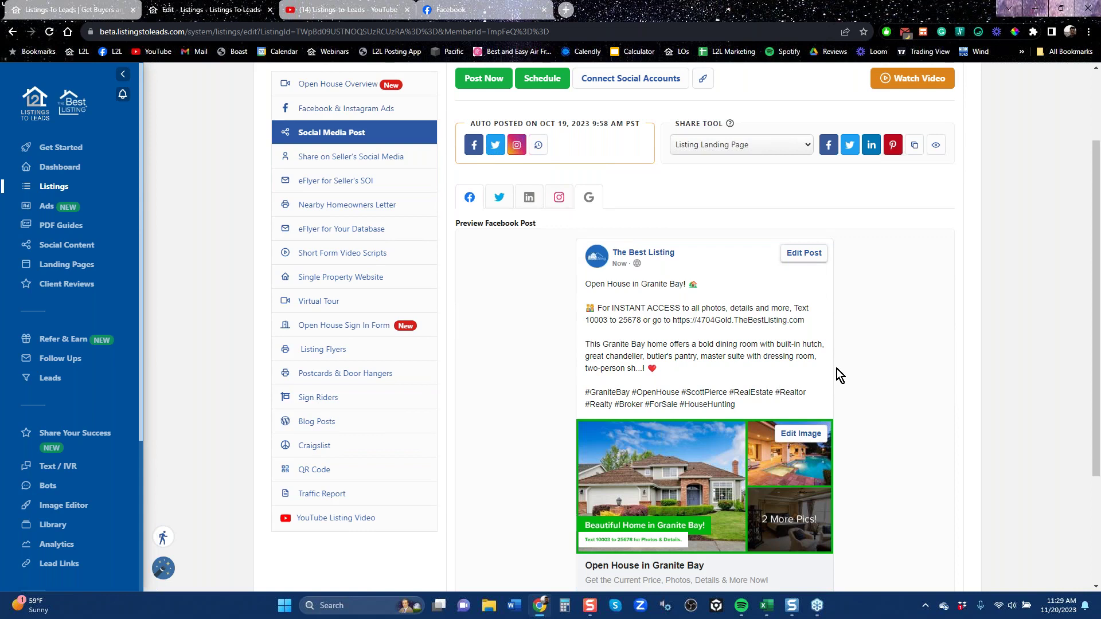
scroll(882, 309, down, 2)
scroll(881, 310, up, 1)
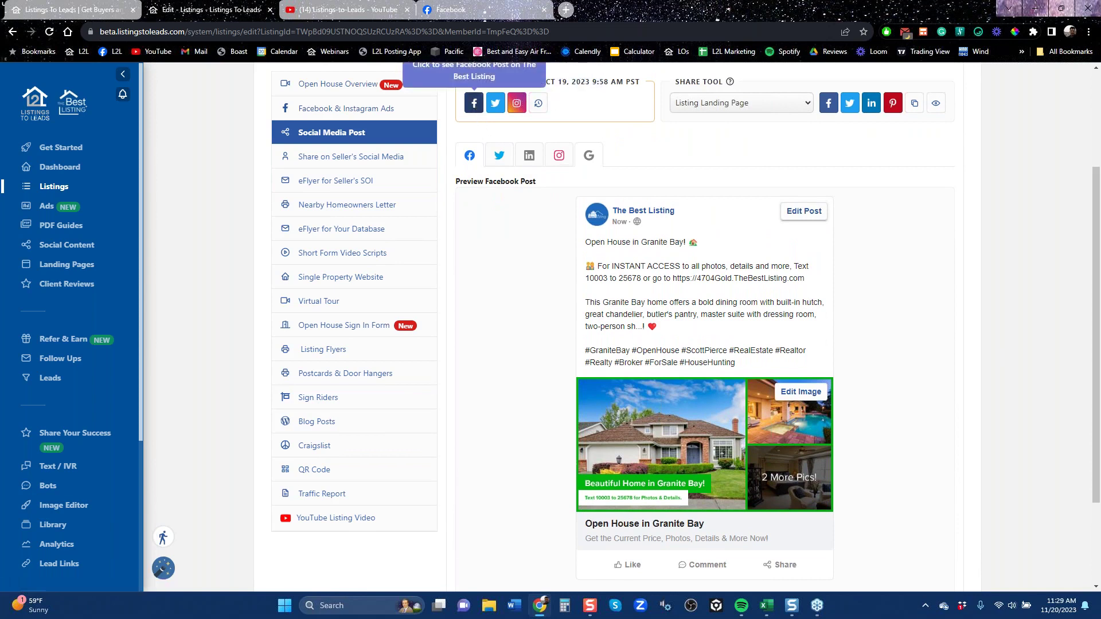
click(474, 103)
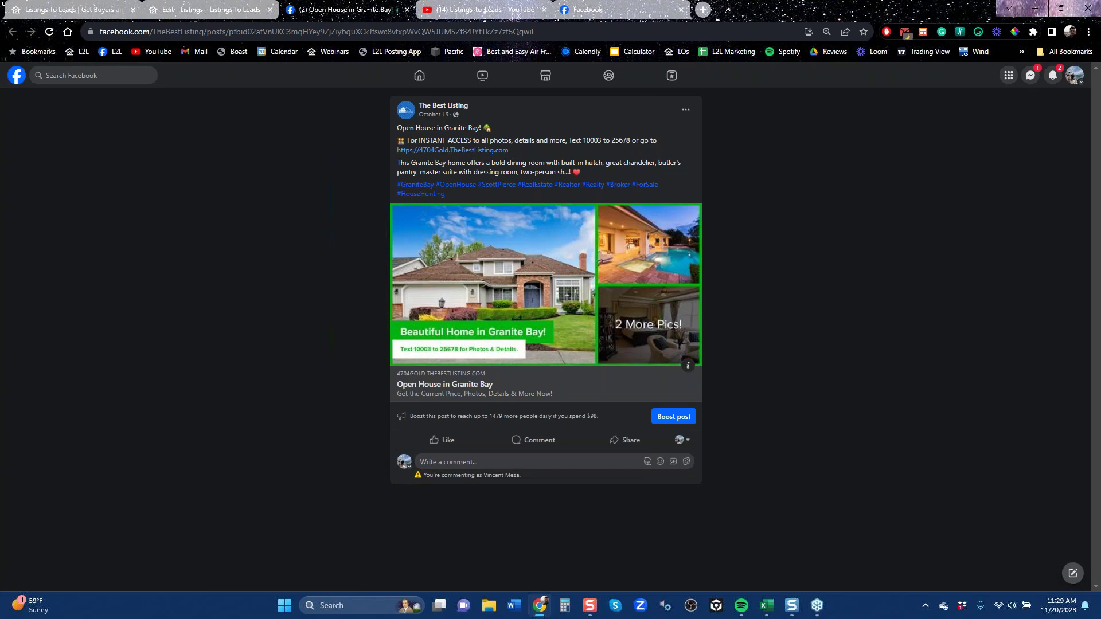
click(556, 260)
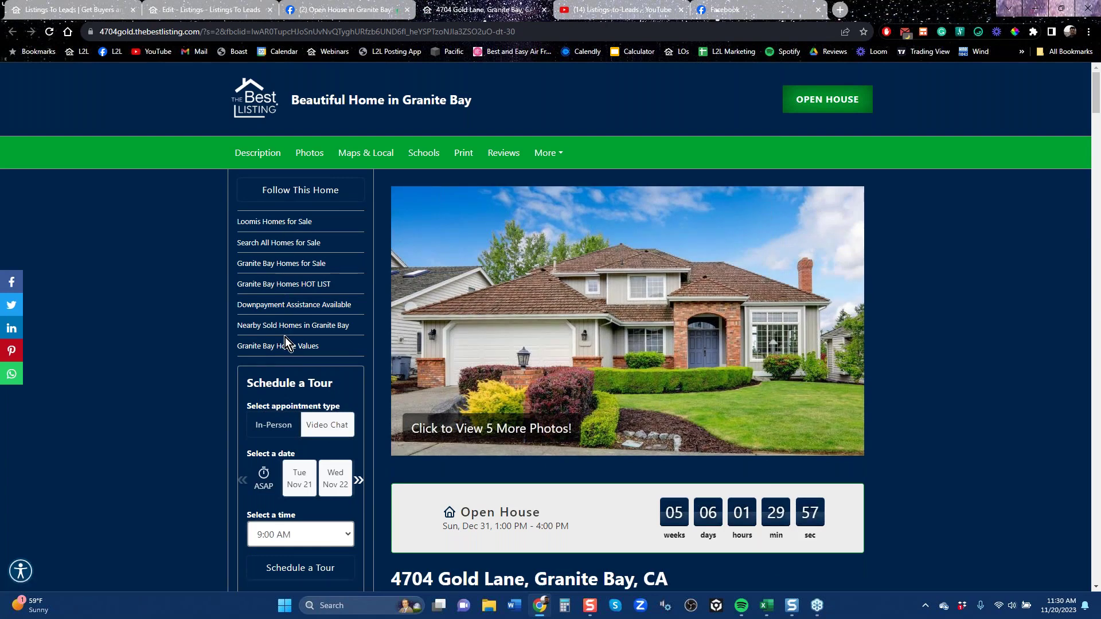
- Scroll the property page and open, then close, the Property Watch free guide offer
scroll(990, 359, down, 10)
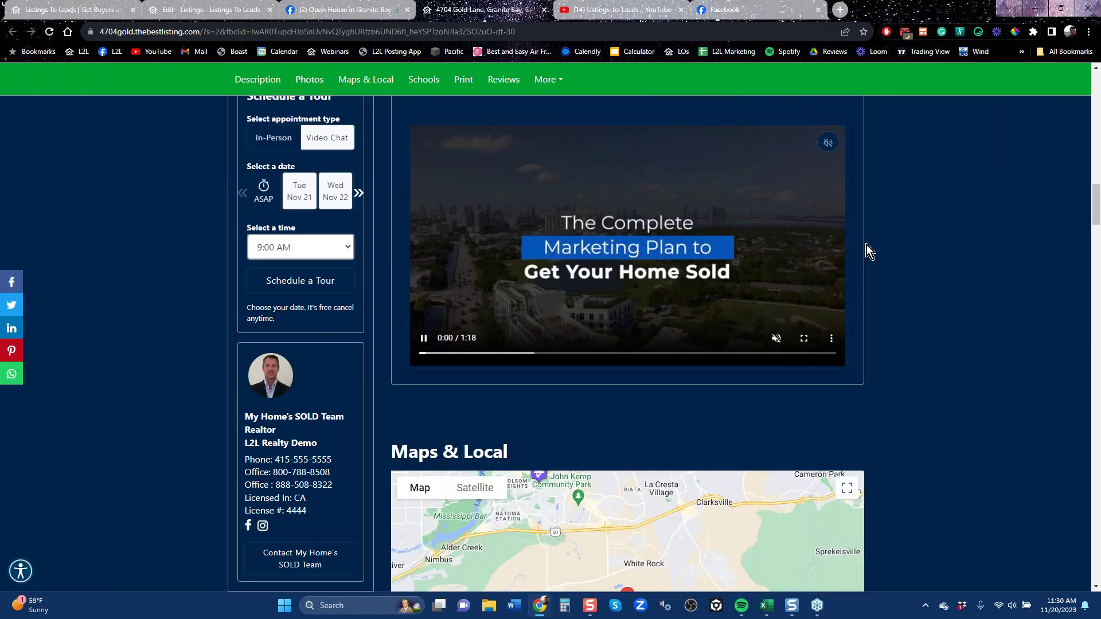
scroll(954, 421, down, 12)
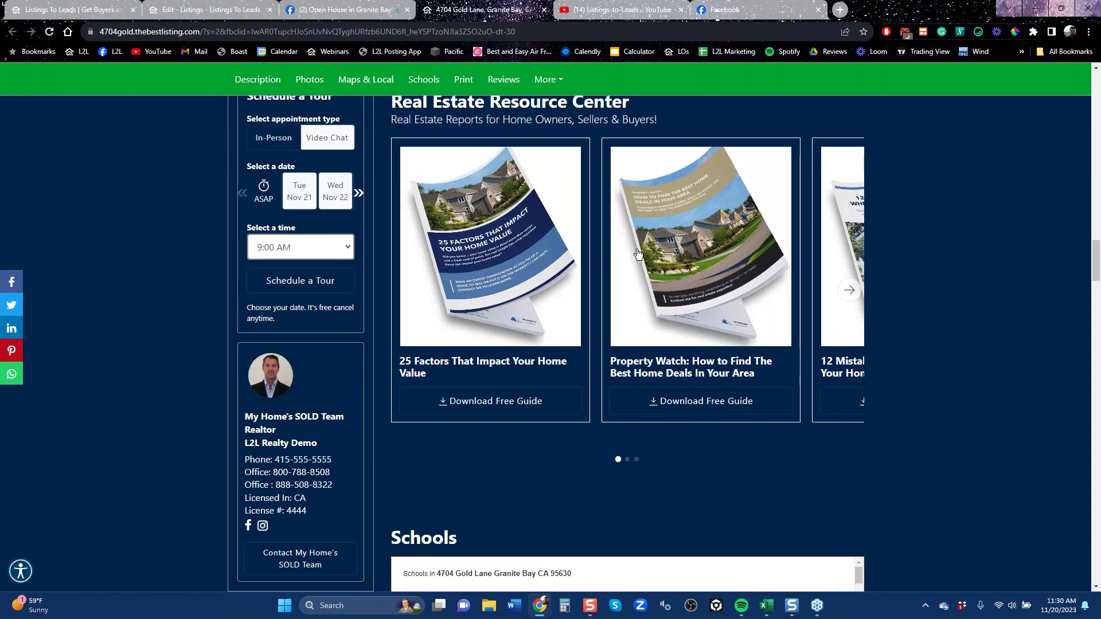
click(719, 402)
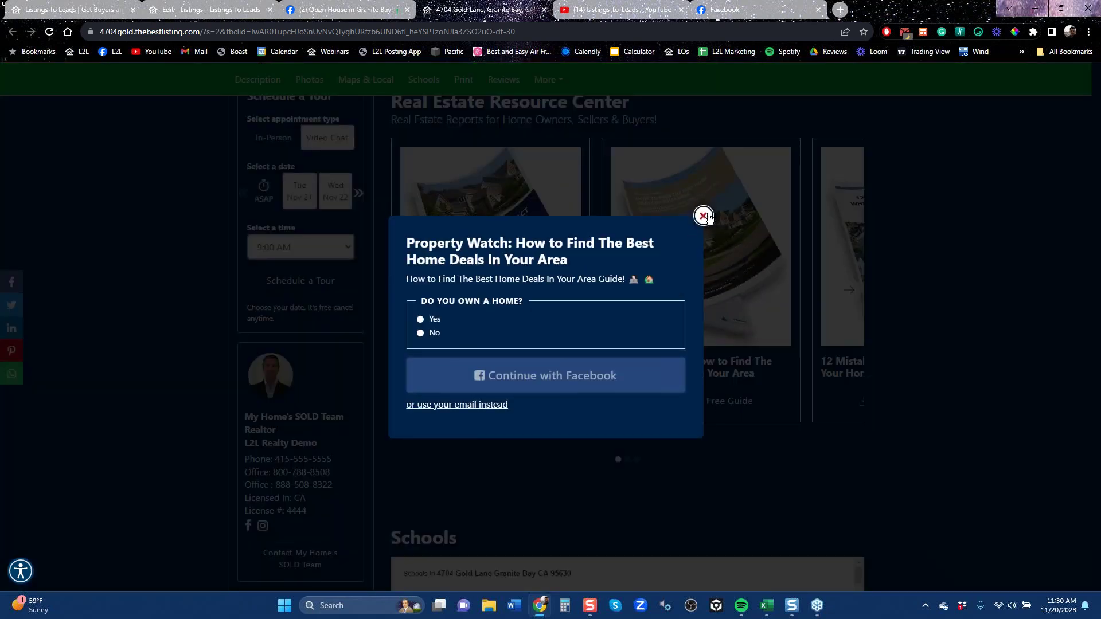
click(703, 216)
- Scroll further, return to the top, dismiss the open-house tour sign-up, and go back to Facebook
scroll(896, 284, down, 10)
scroll(897, 286, down, 10)
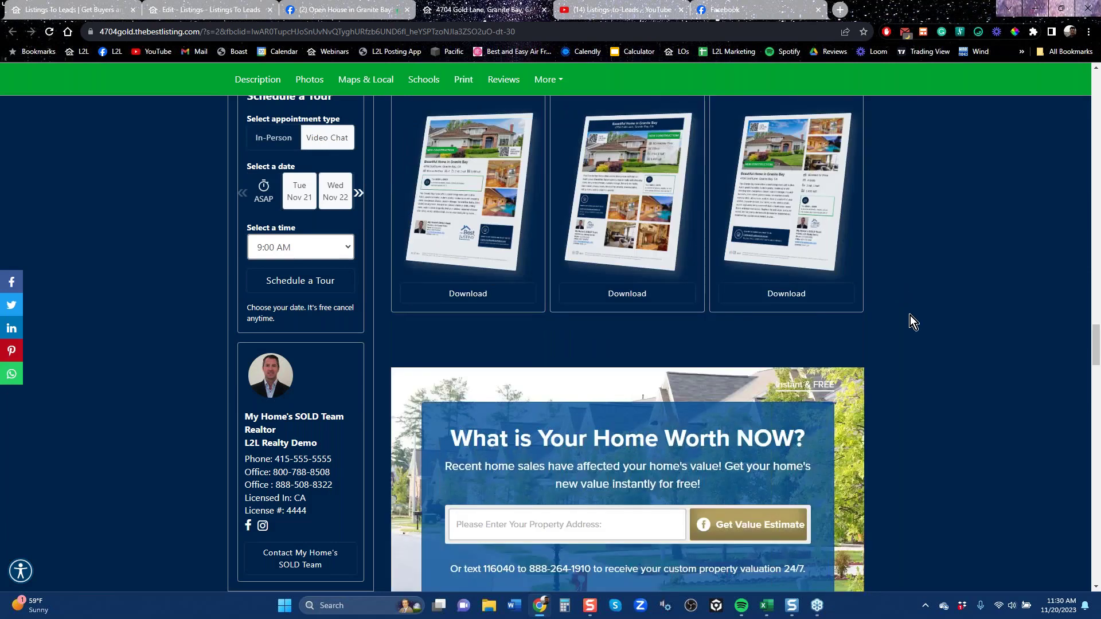
scroll(902, 333, down, 10)
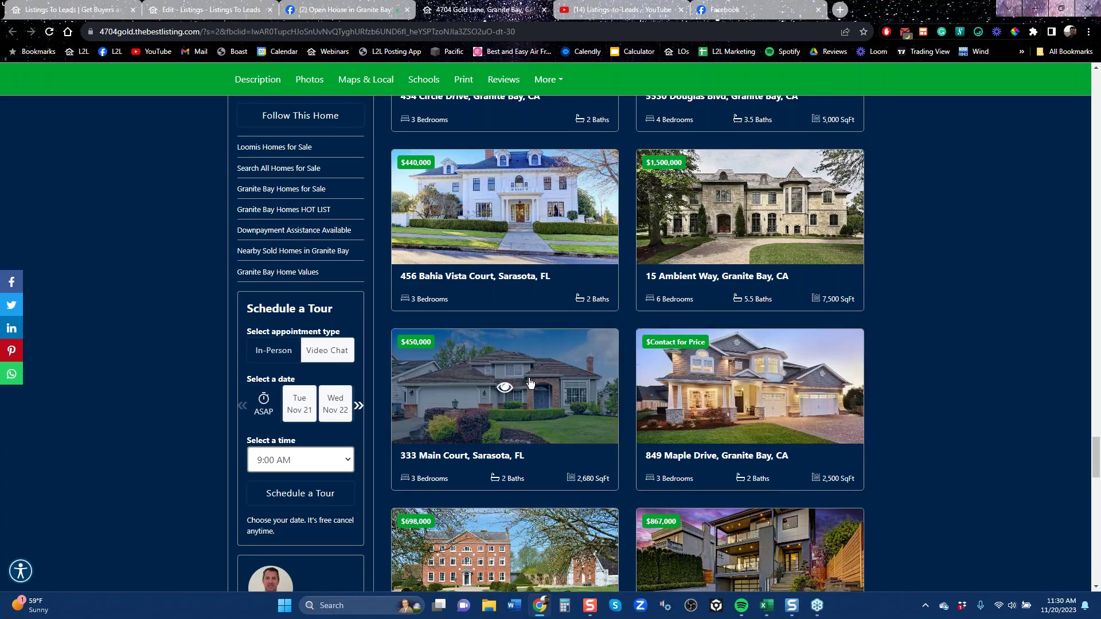
key(Home)
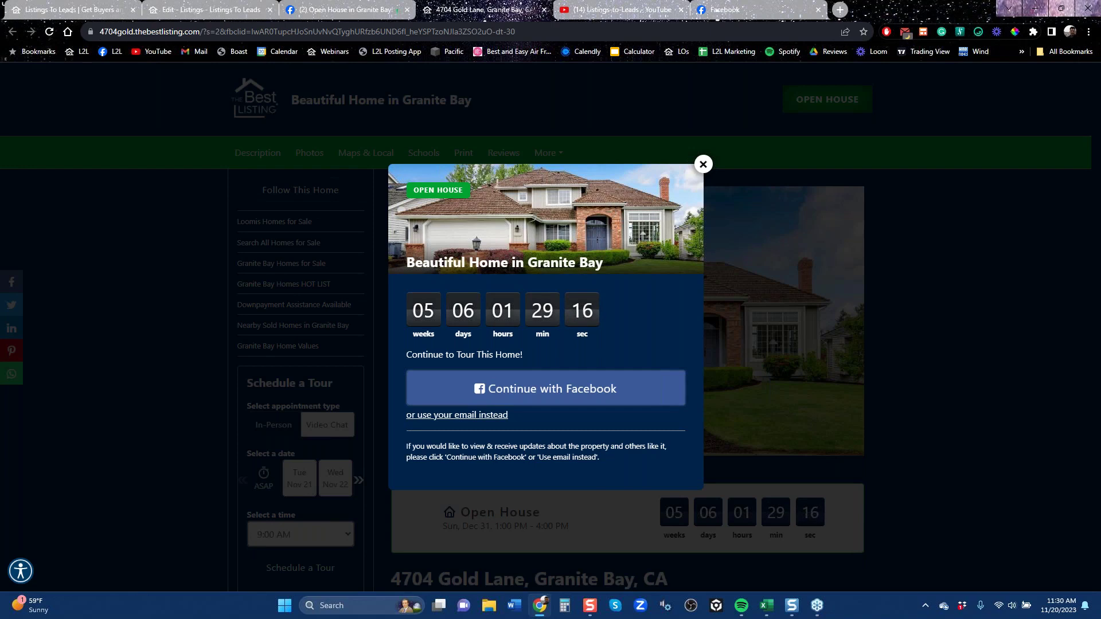
click(703, 165)
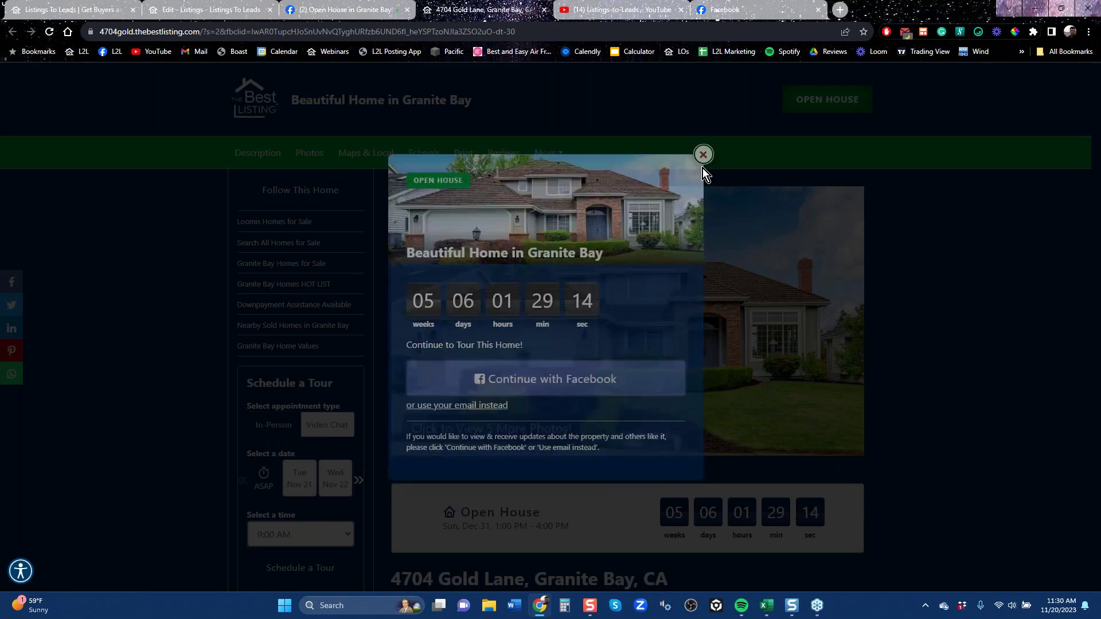
click(358, 11)
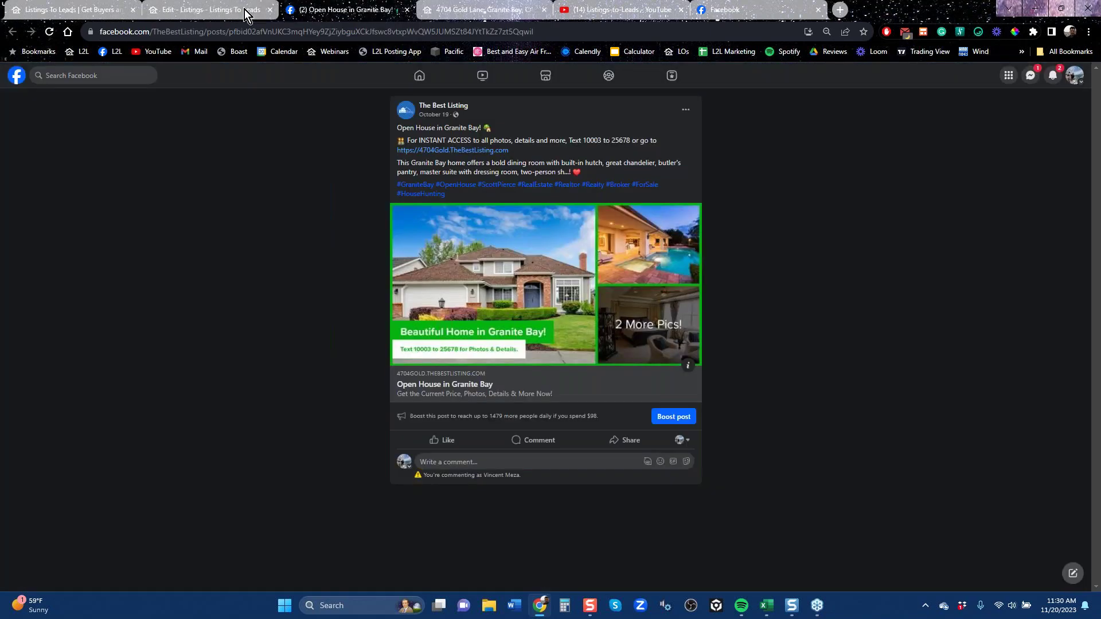
- Close the Facebook and property website tabs and preview the Share on Seller's Social Media post
click(409, 12)
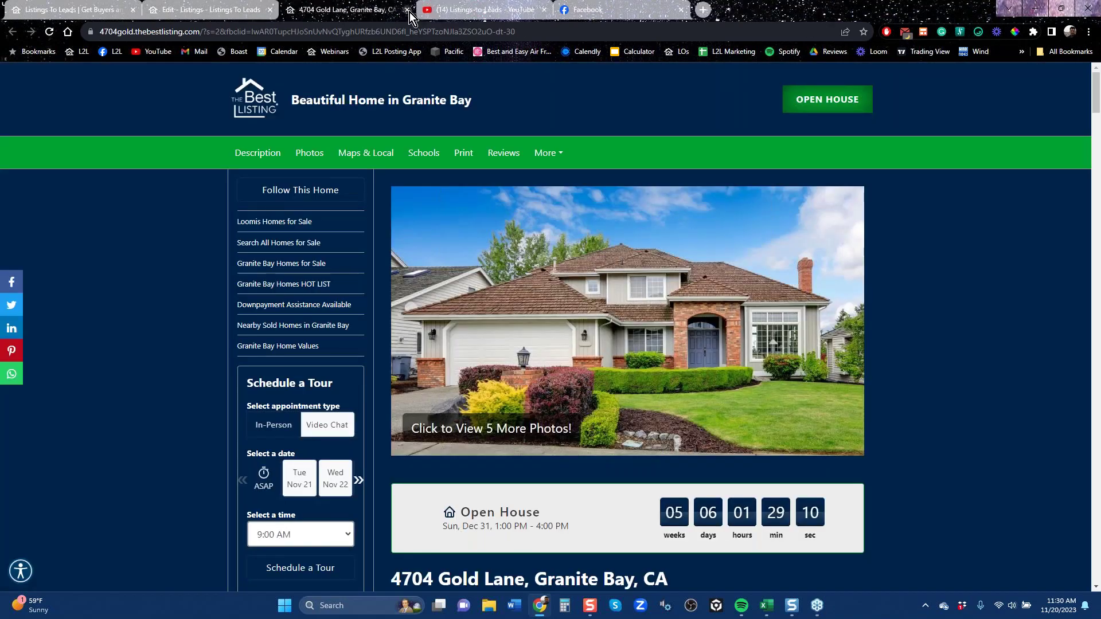
click(410, 12)
click(245, 12)
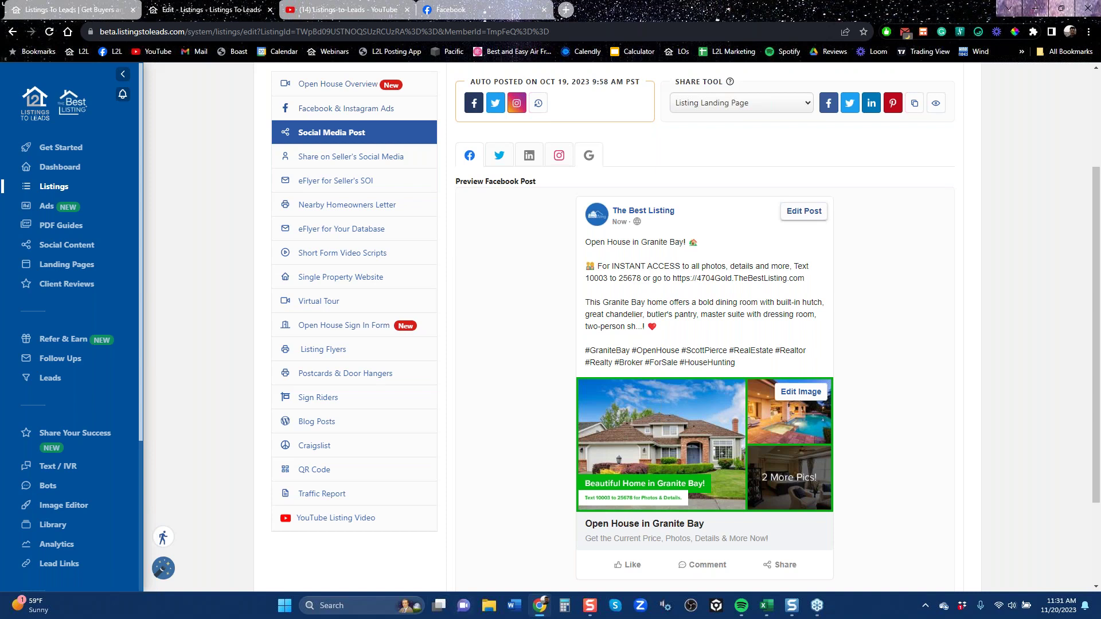
click(353, 156)
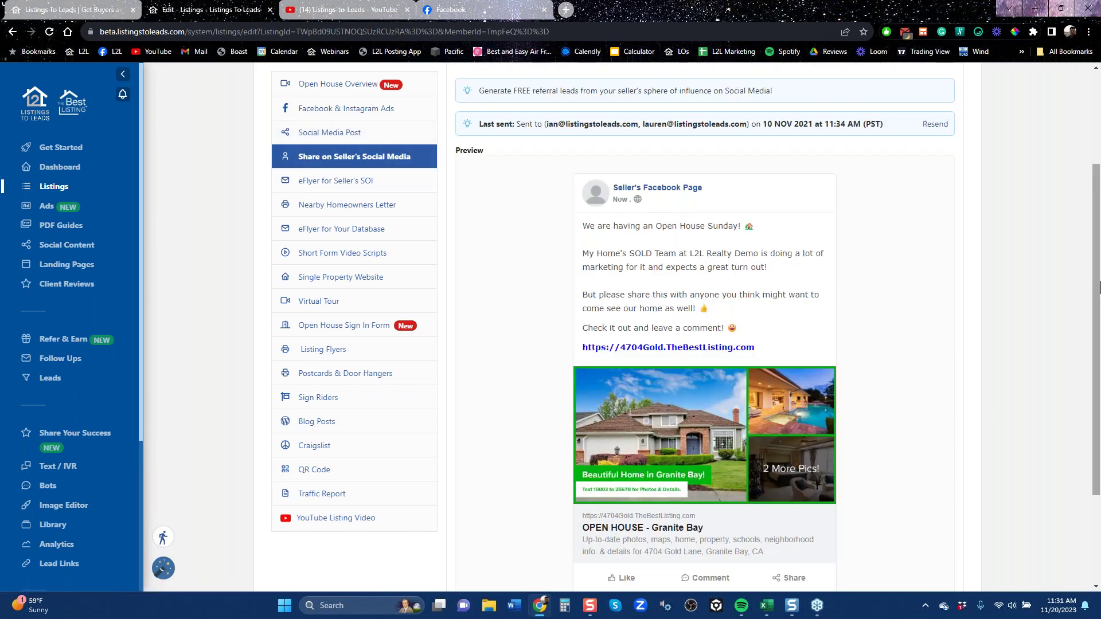
drag(1097, 288, 1099, 343)
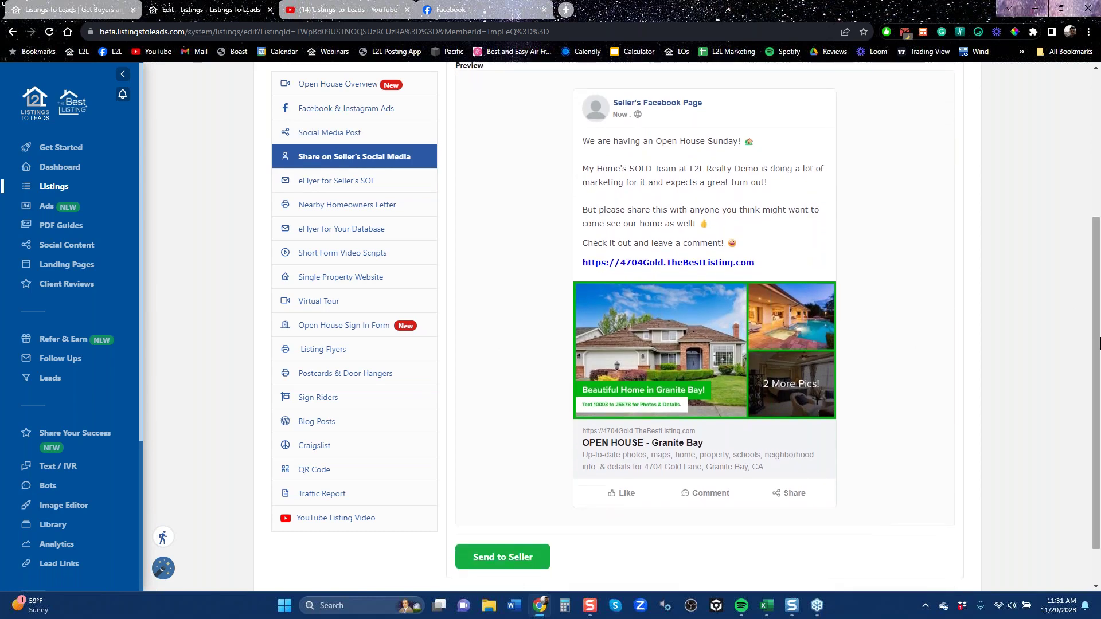
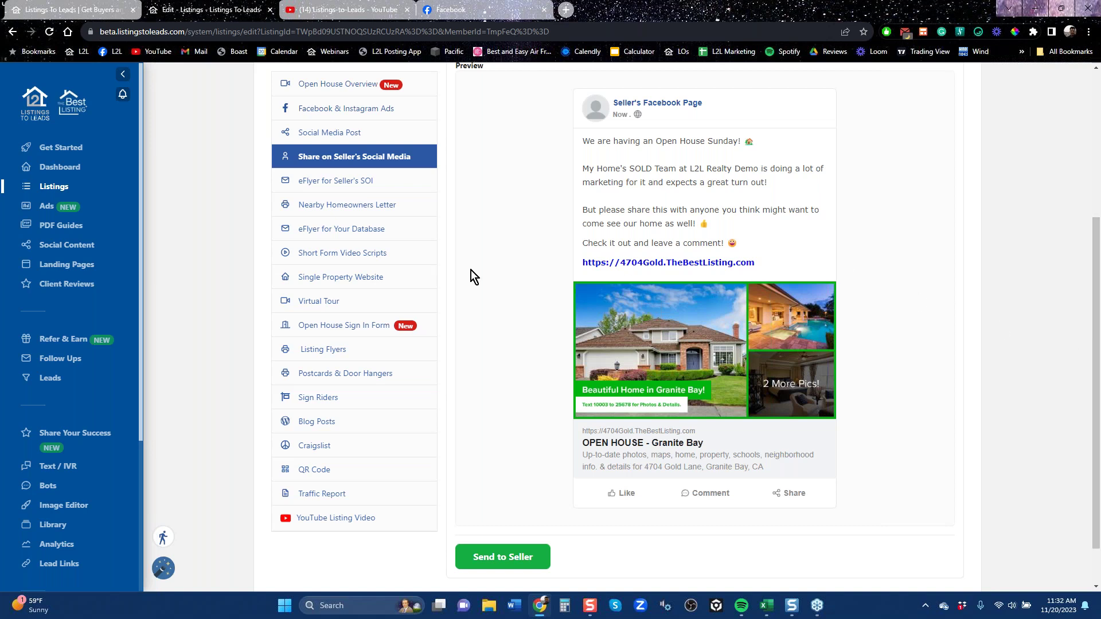
- Open the Nearby Homeowners Letter tool and start a Print & Mail order for Flyer 3
click(322, 206)
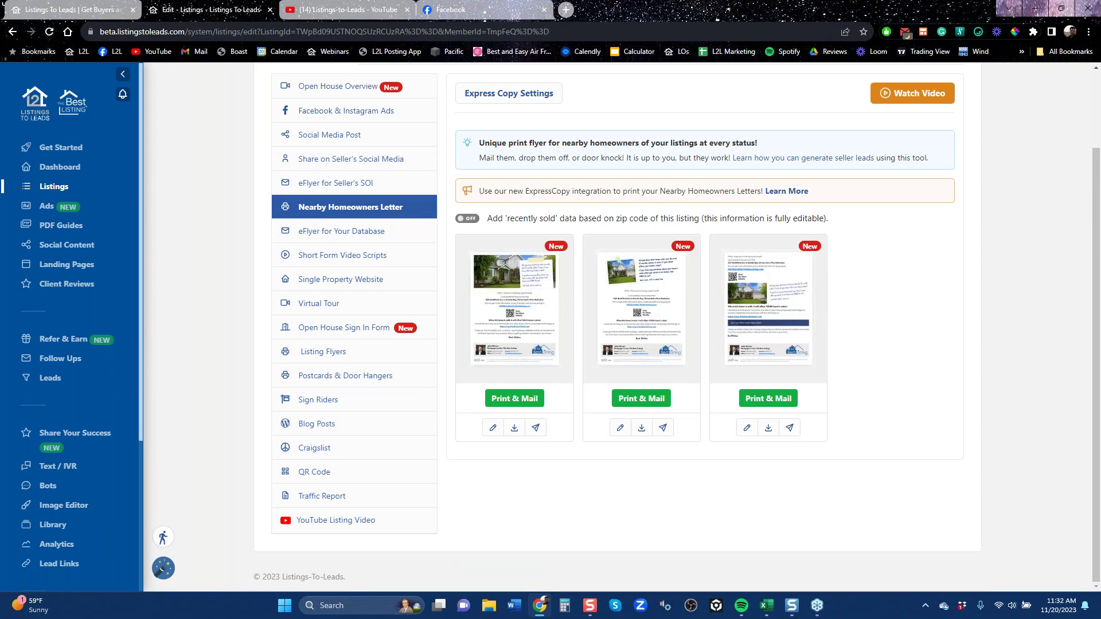
click(652, 400)
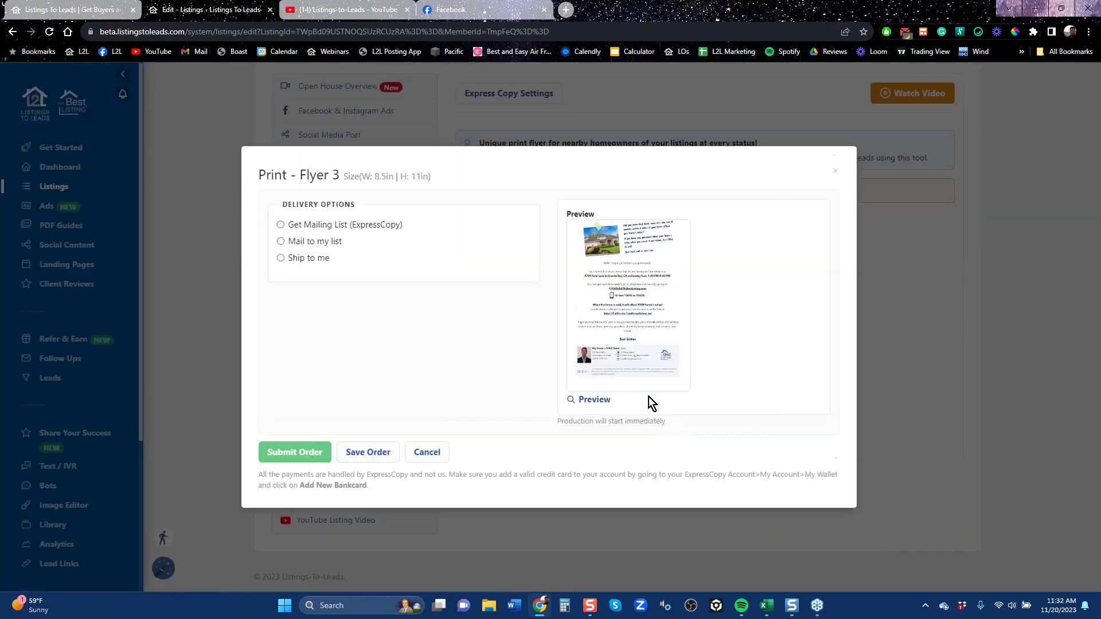
- Choose an ExpressCopy mailing list of 100 owners within 1 mile, totalling $185.95
double_click(281, 226)
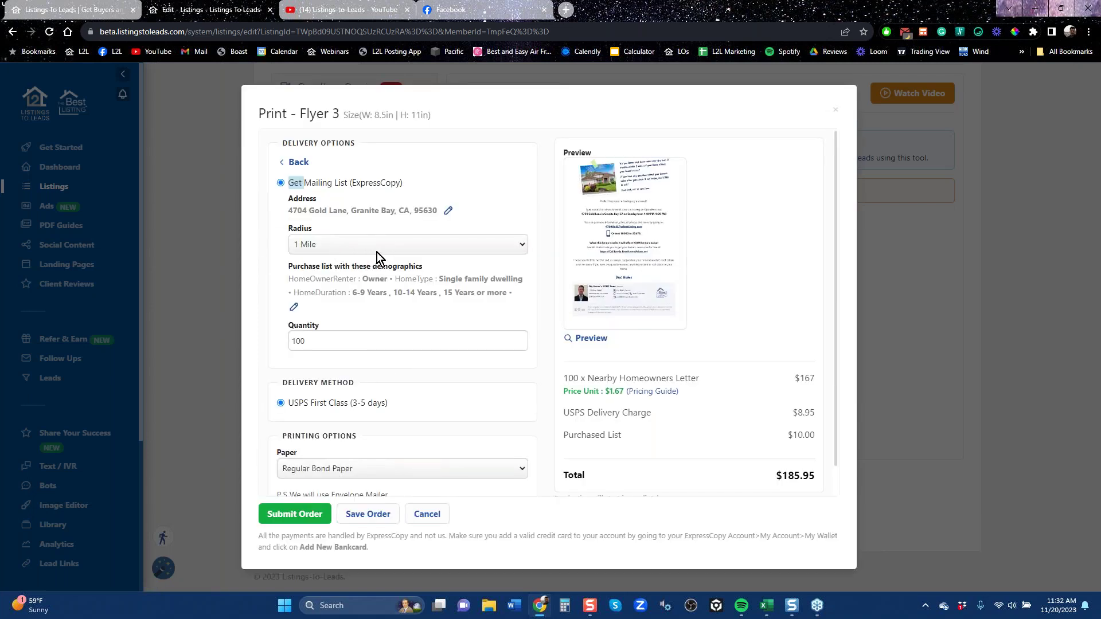
drag(328, 293, 514, 293)
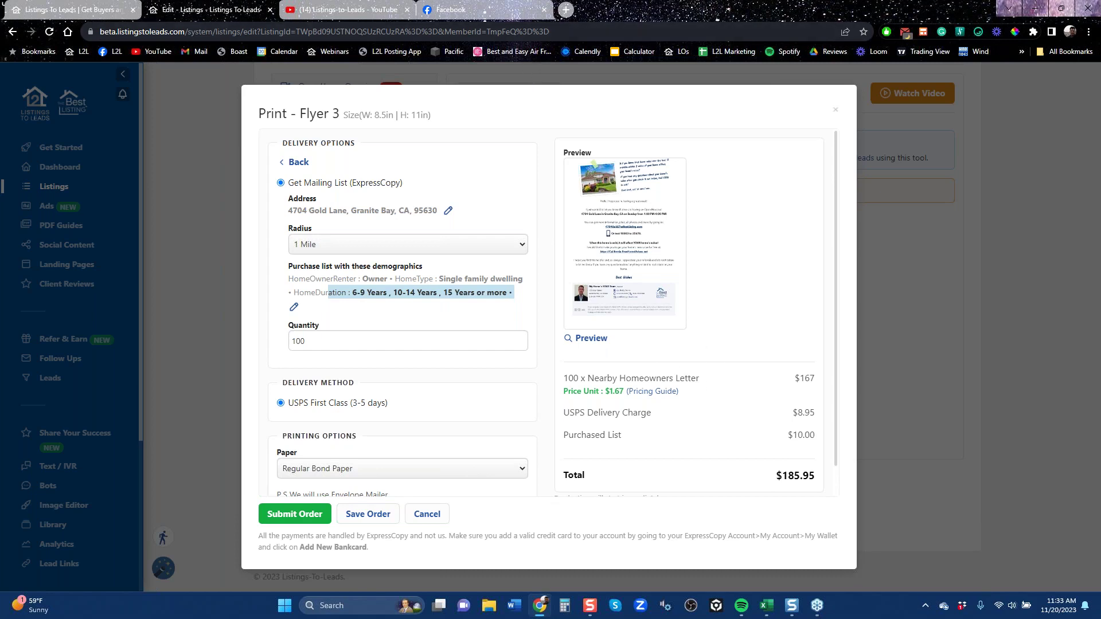
click(491, 11)
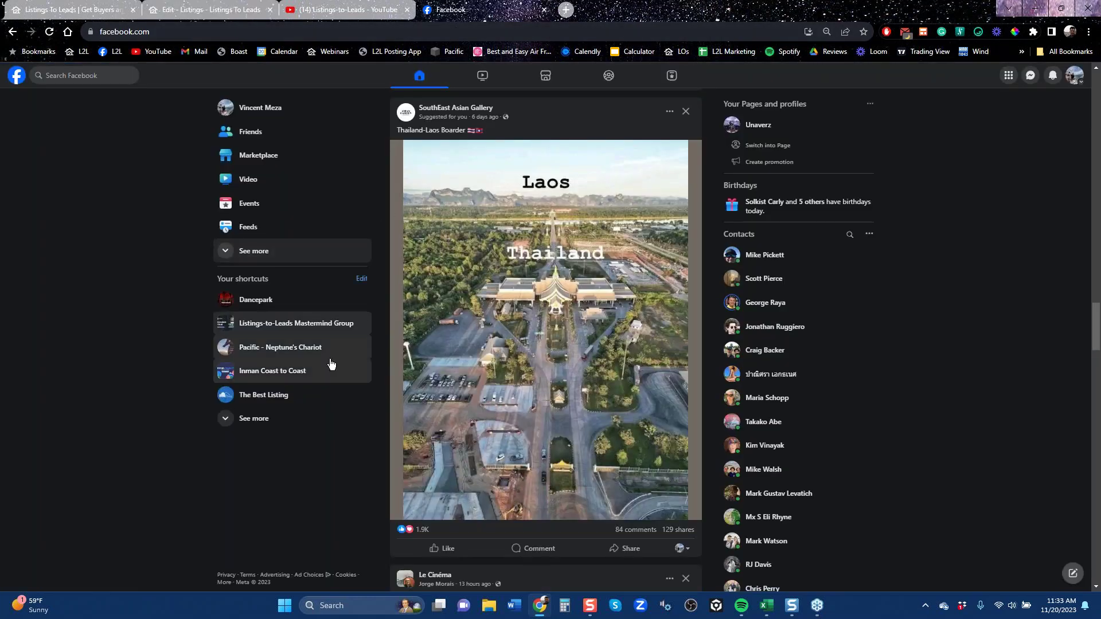
- Search the Mastermind group for a member's posts and view their envelope mailer photo
click(305, 325)
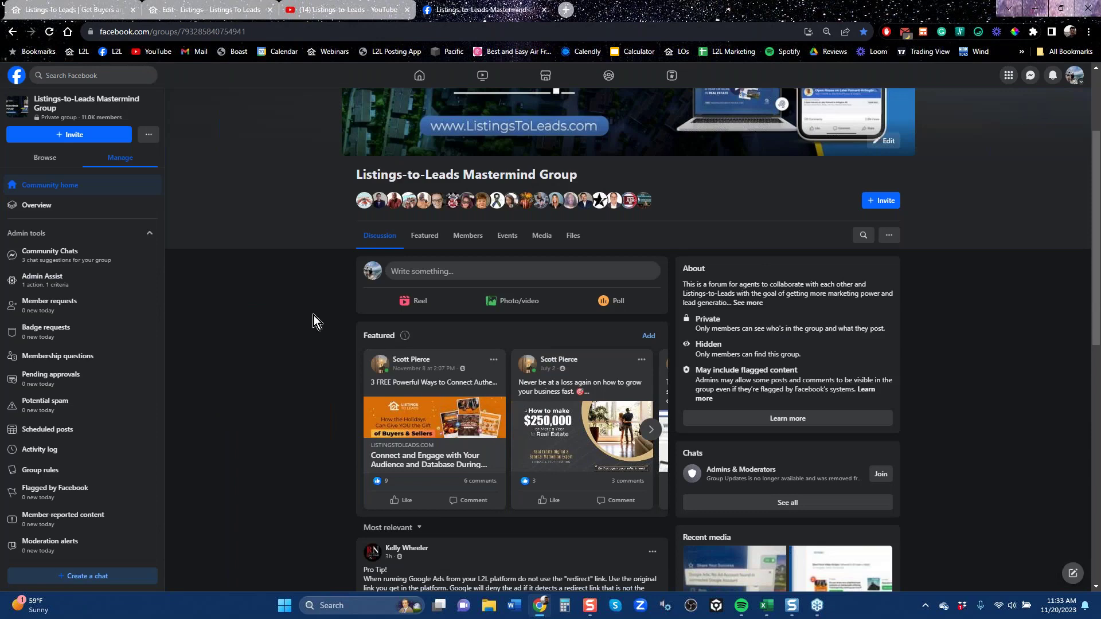
click(863, 235)
click(507, 263)
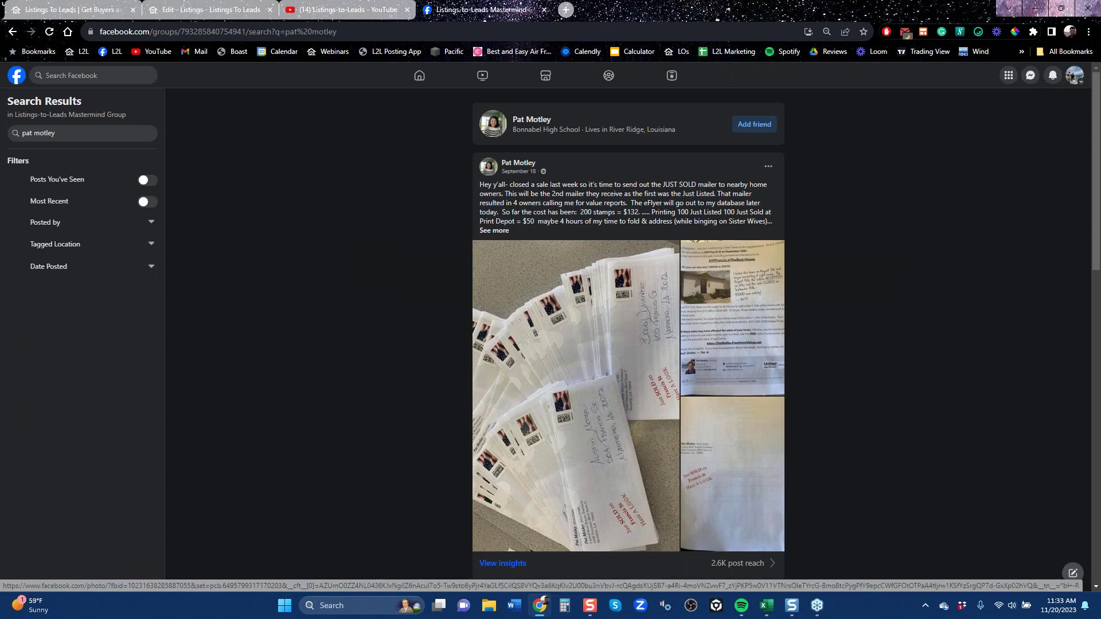
click(558, 342)
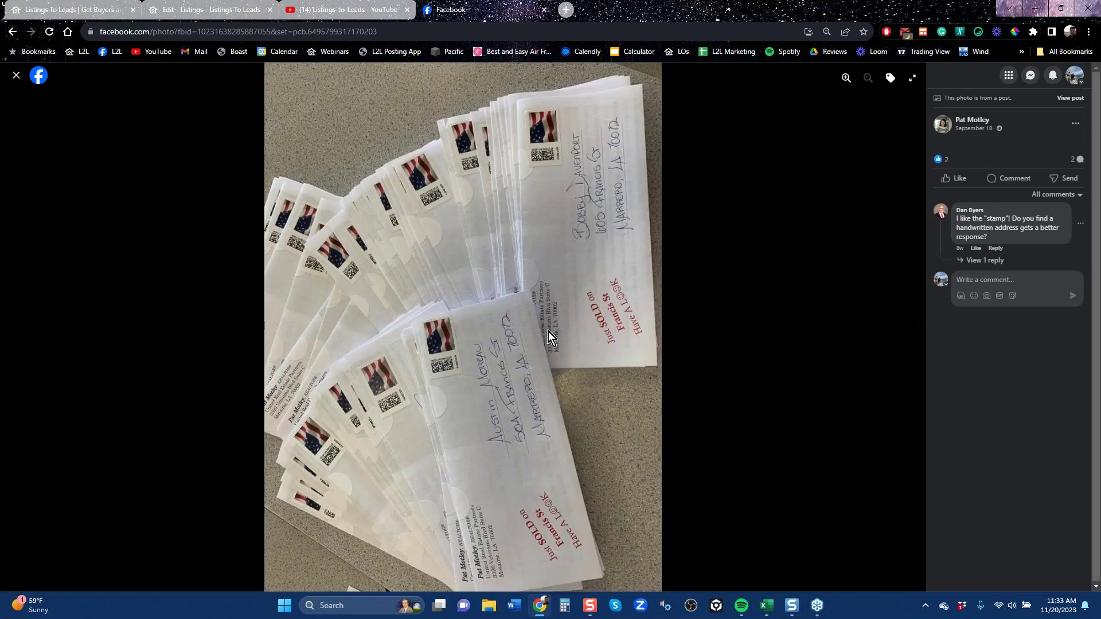
click(17, 77)
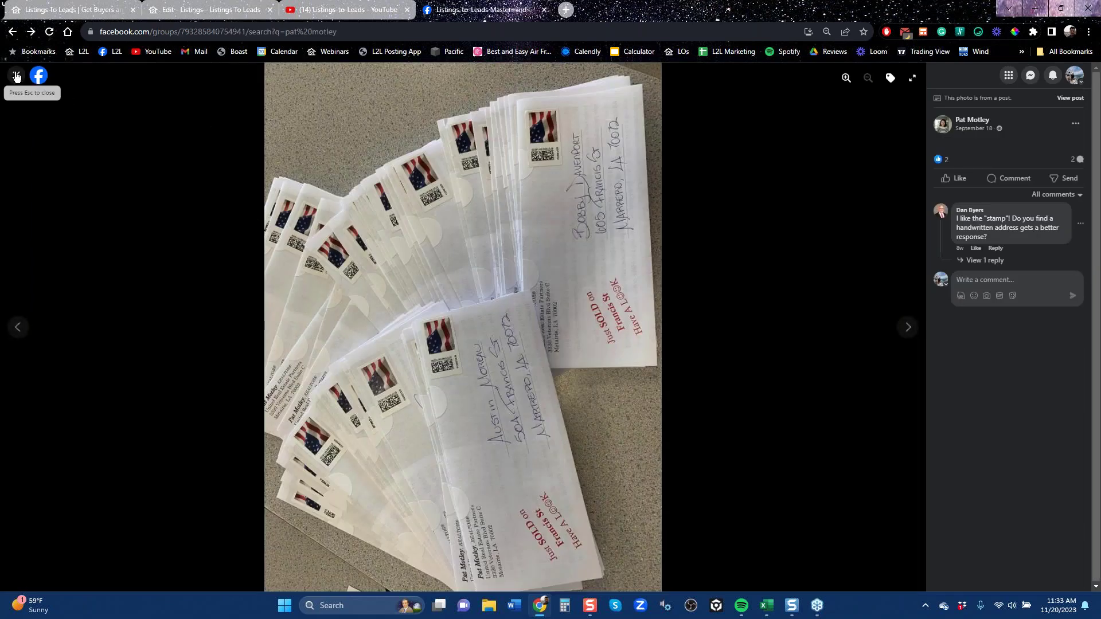
drag(552, 222, 669, 225)
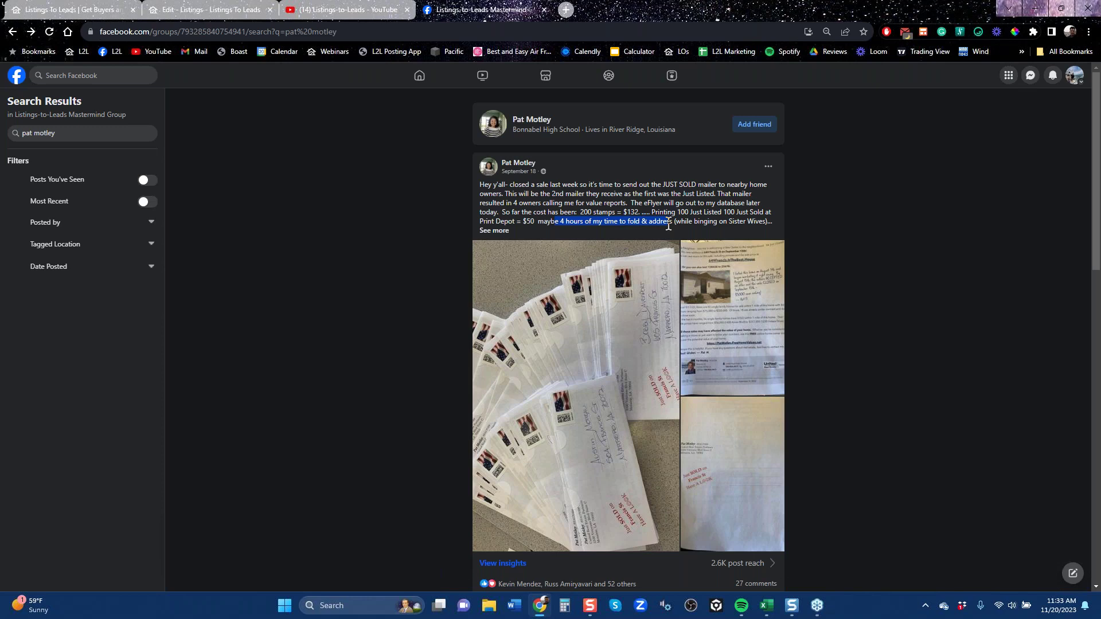
- Comment on the mailer post asking the member how the 2nd mailing turned out
scroll(641, 236, down, 6)
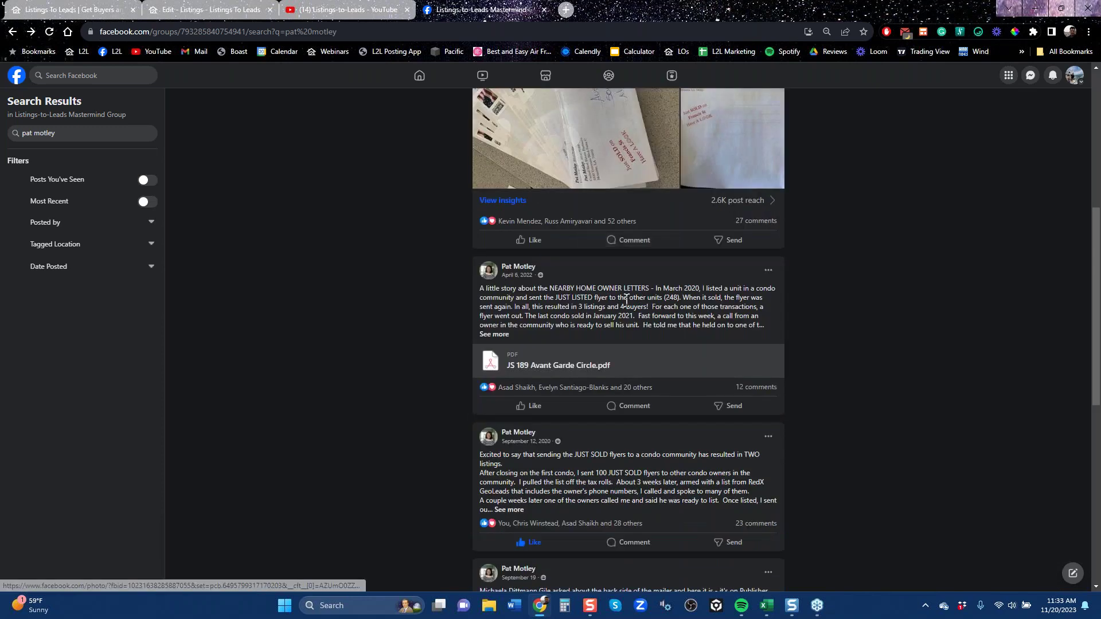
click(631, 240)
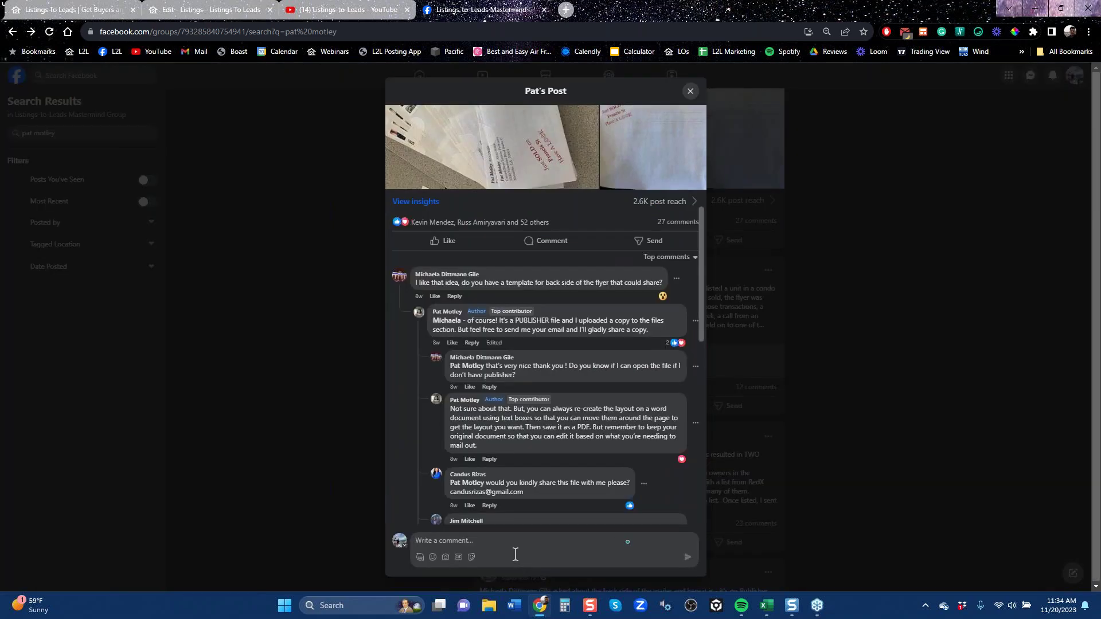
text(Hi Pat, how did the 2nd mailing turn out?)
key(Return)
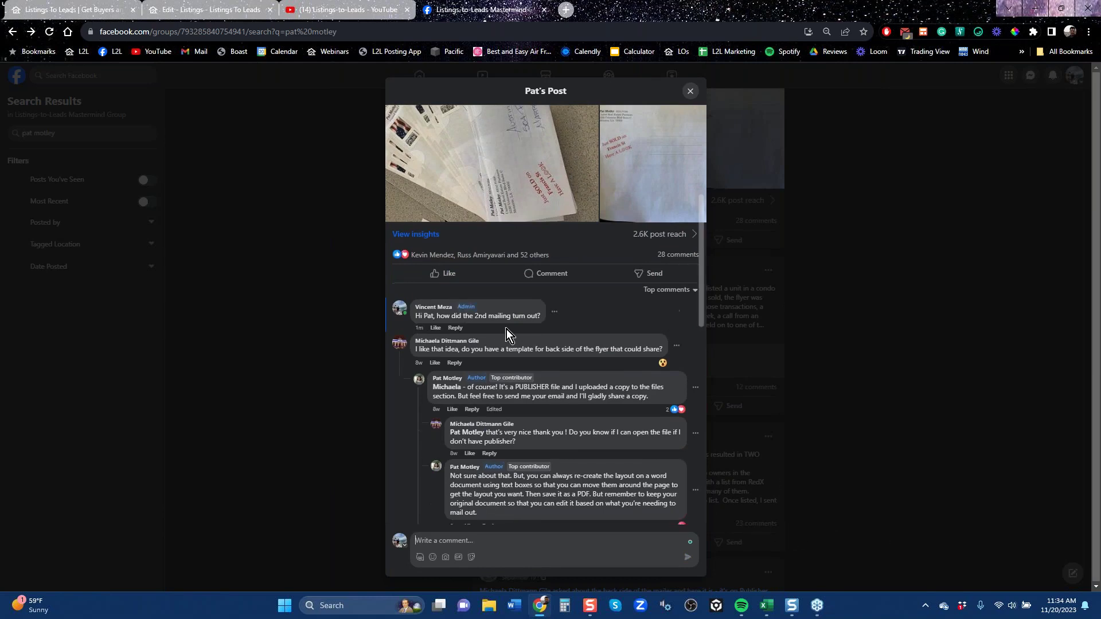
click(690, 92)
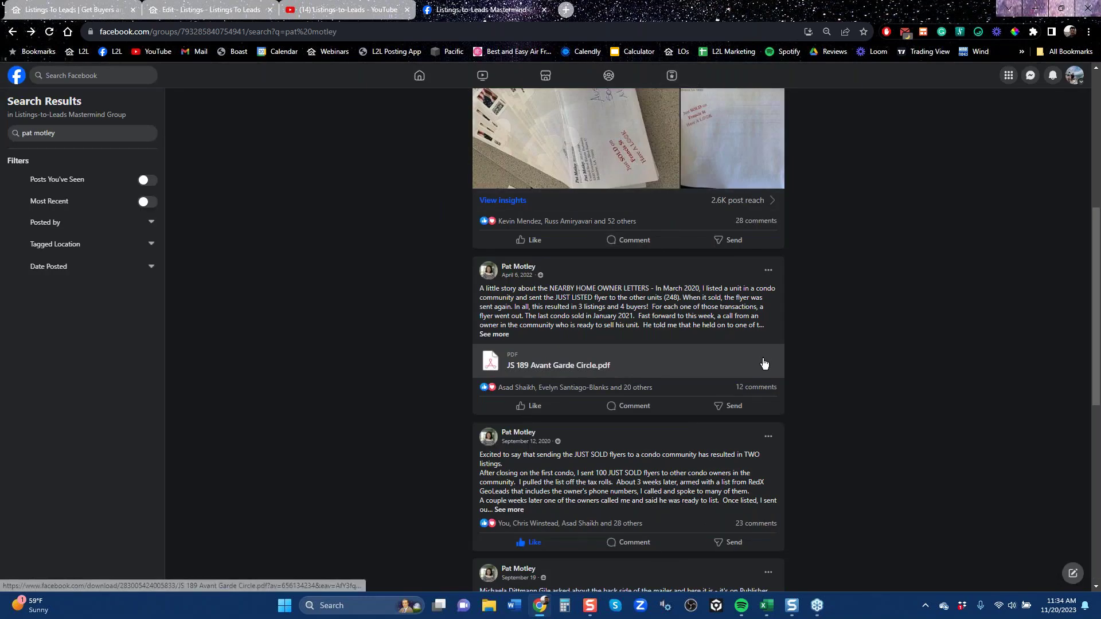
scroll(763, 363, up, 6)
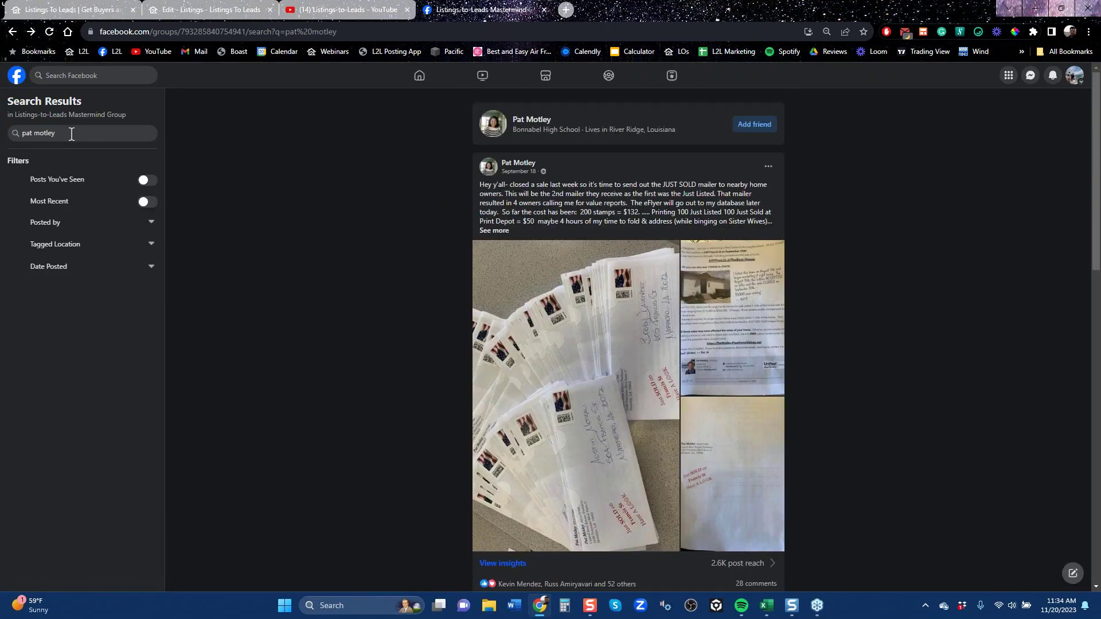
- Search the Mastermind group for another member by name, picking the suggested match
click(71, 133)
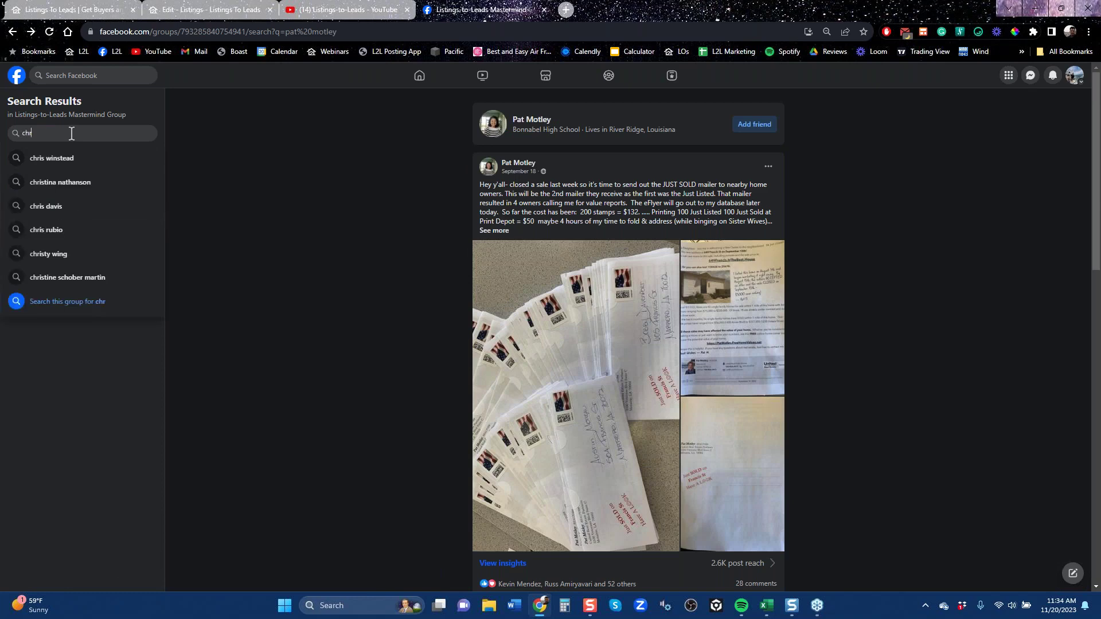
key(Down)
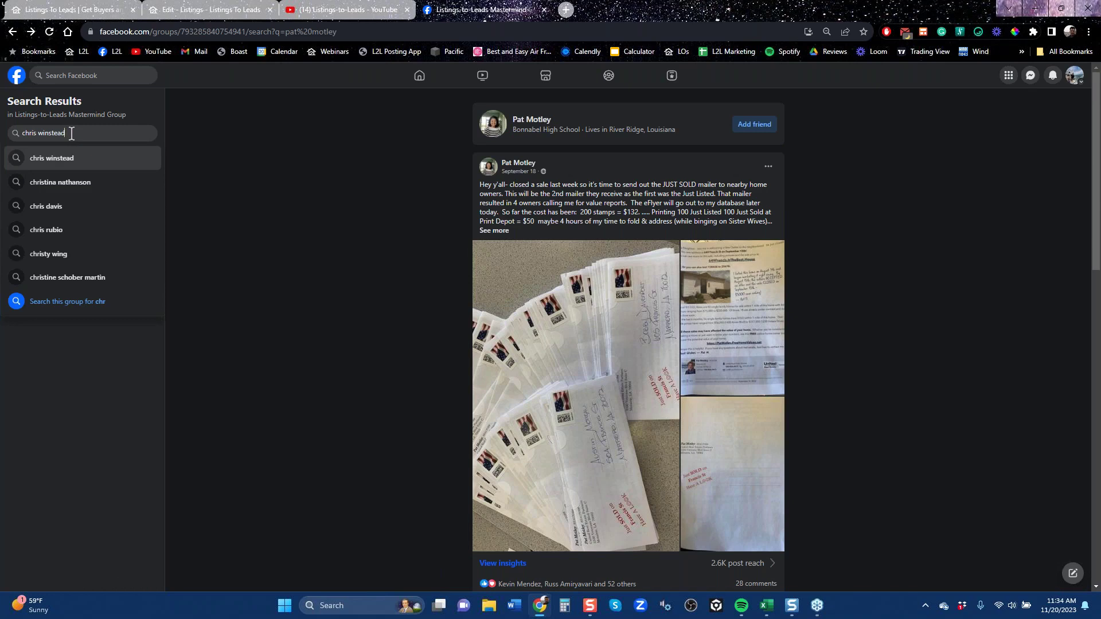
key(Return)
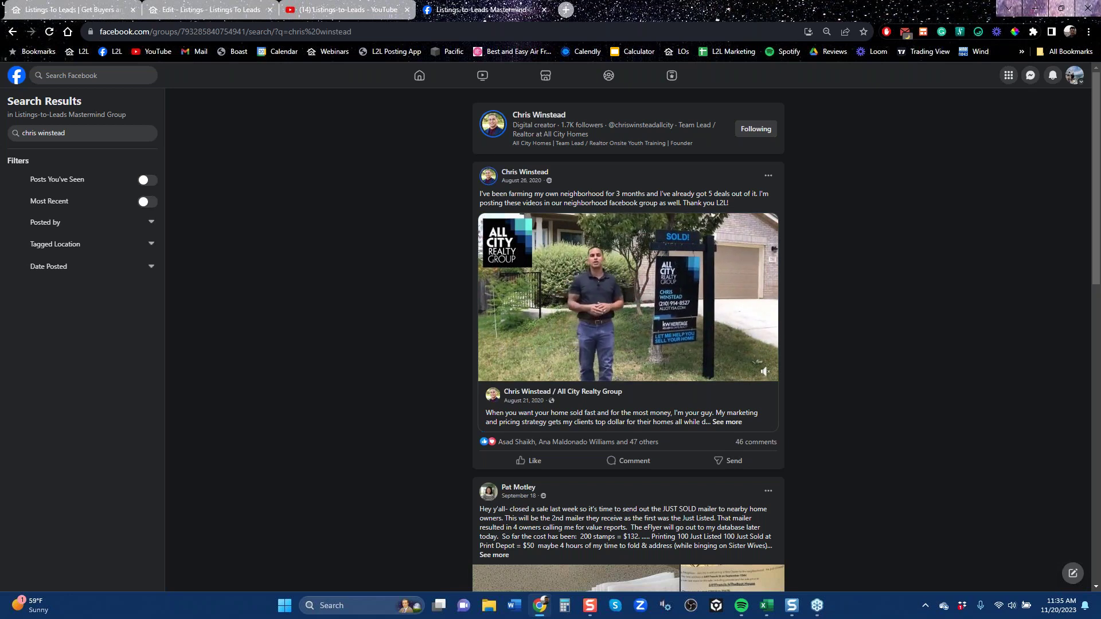
click(756, 442)
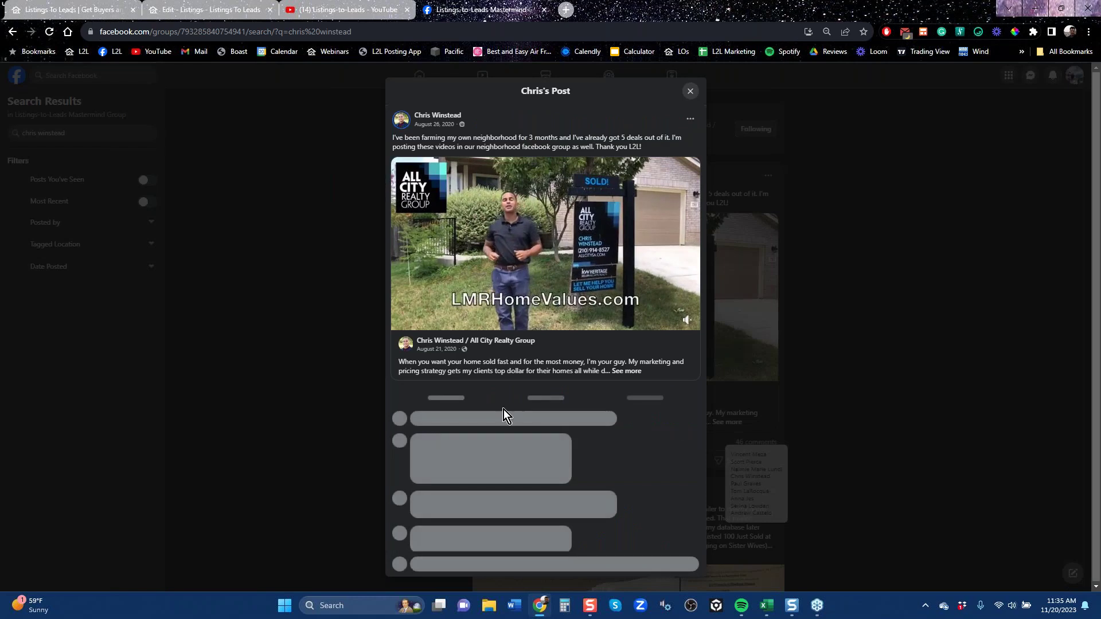
scroll(476, 466, down, 6)
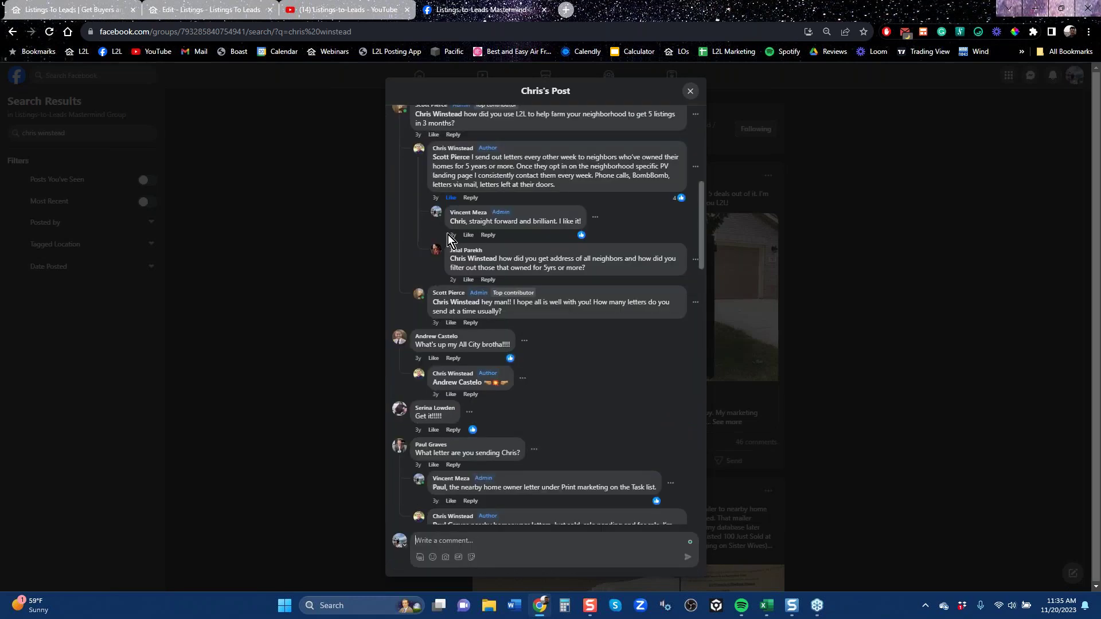
drag(477, 161, 516, 170)
drag(557, 176, 557, 183)
click(691, 91)
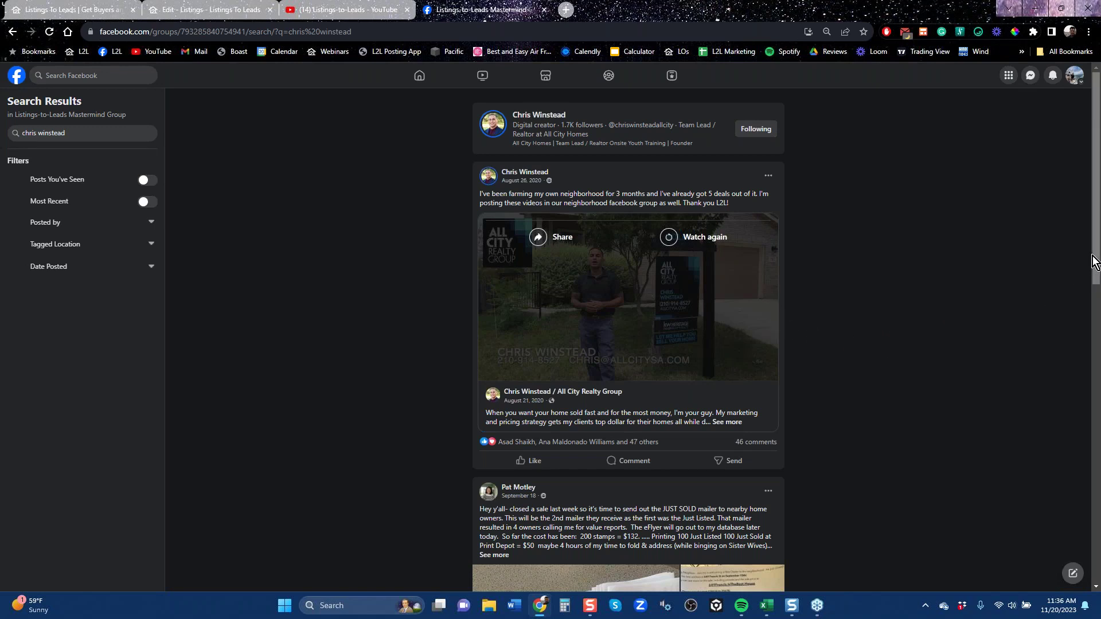
- Rerun the member search and scroll through their farming posts to the Top 5 Tips video
scroll(1096, 272, down, 1)
scroll(1095, 272, up, 1)
click(104, 134)
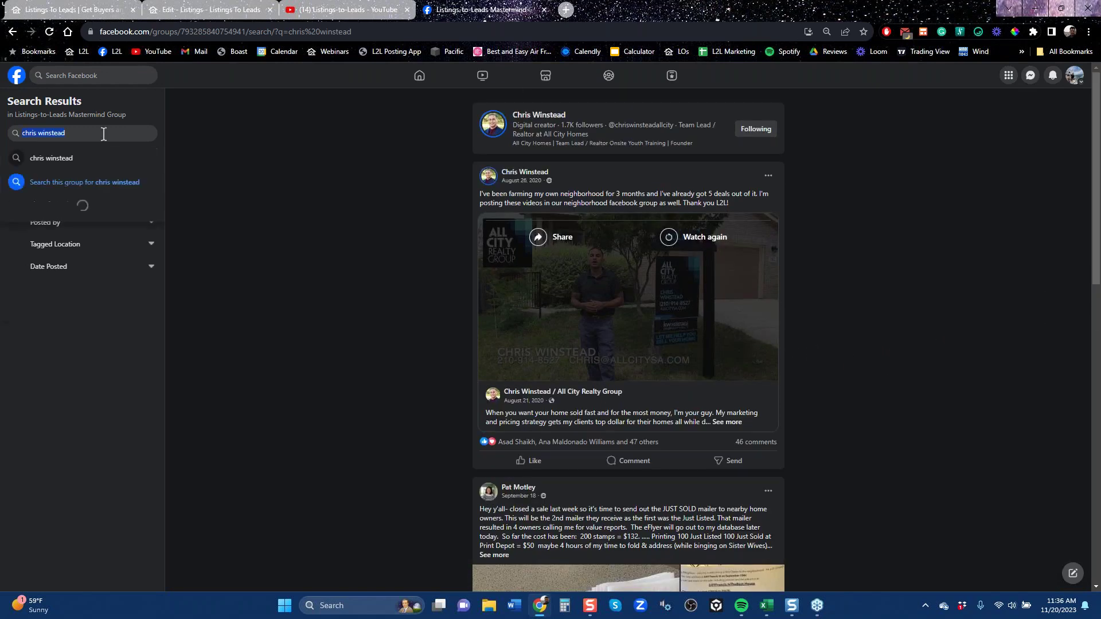
click(54, 160)
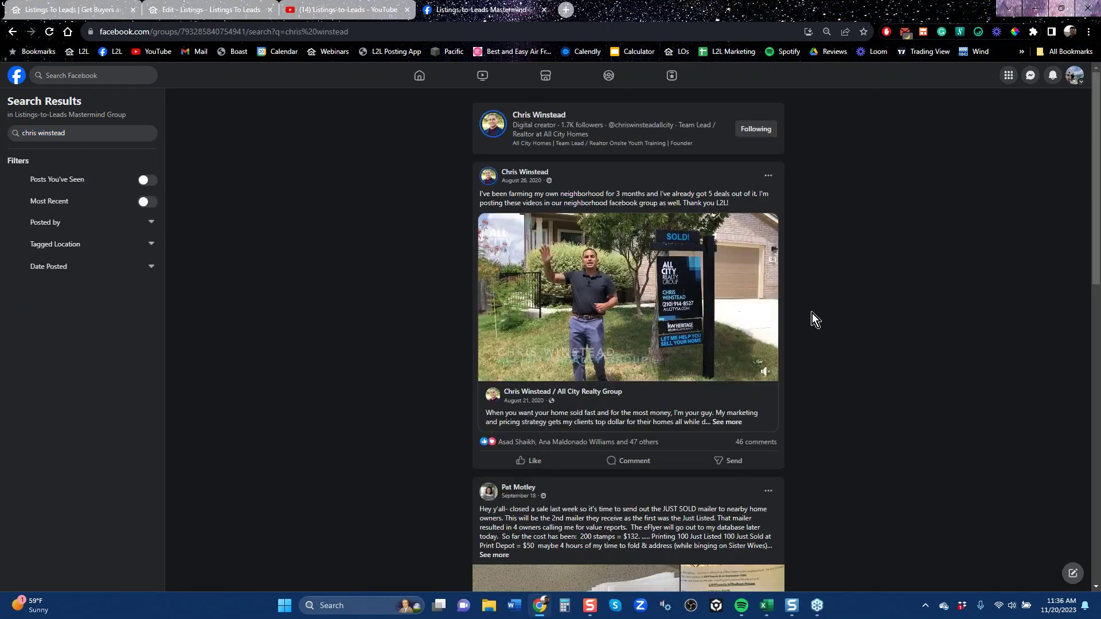
scroll(823, 321, down, 5)
scroll(825, 321, down, 7)
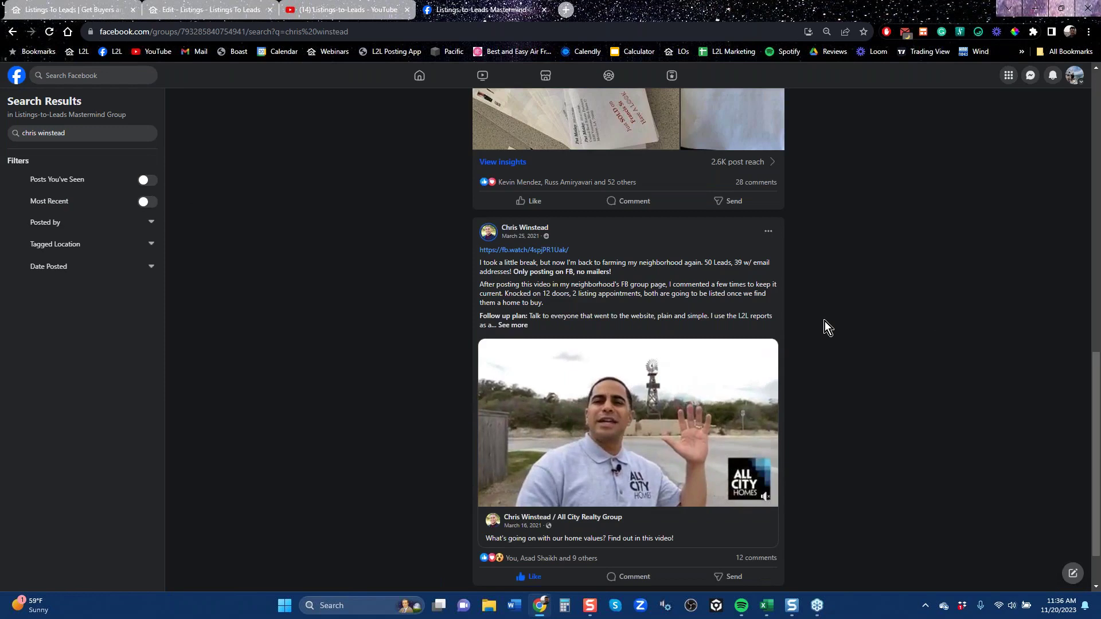
scroll(825, 322, down, 6)
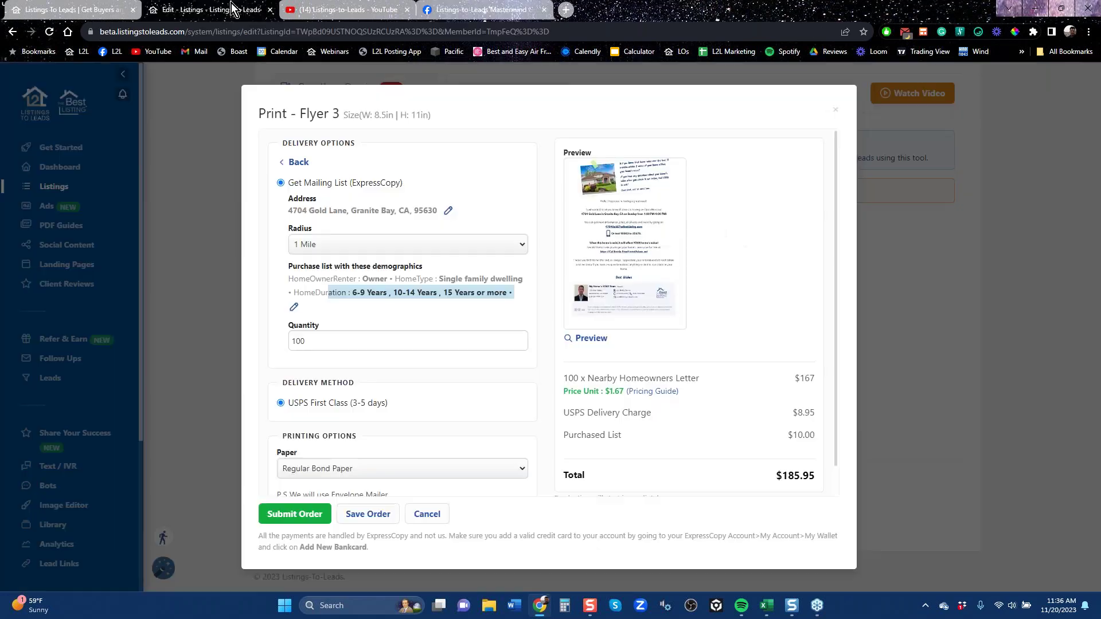
click(236, 10)
- Close the Flyer 3 print order unsubmitted and go to eFlyer for Your Database
click(836, 112)
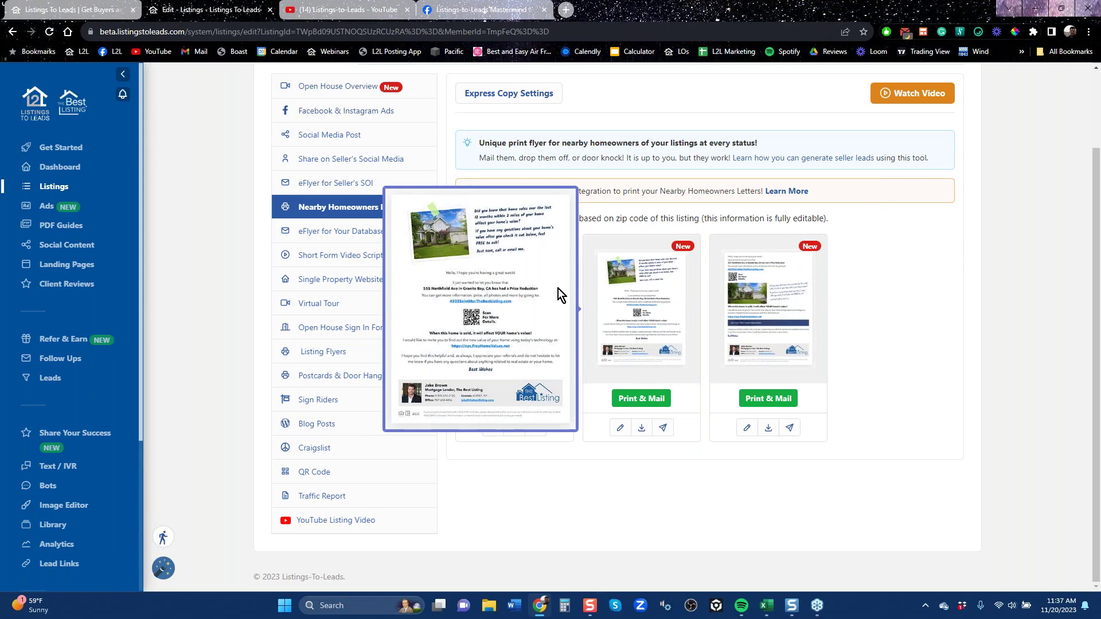
click(350, 232)
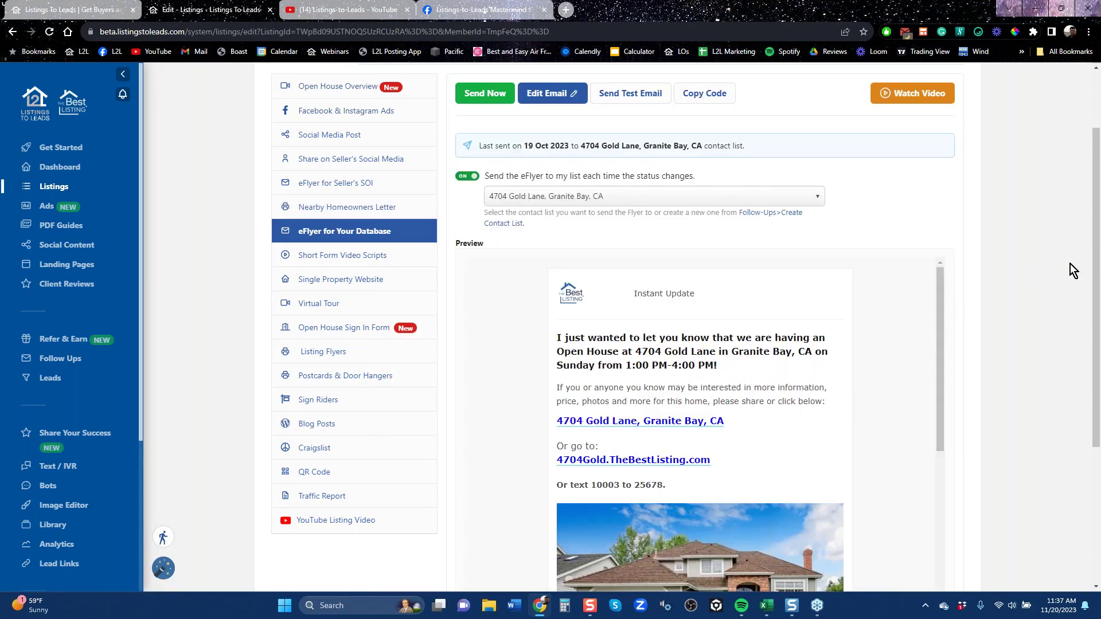
- Browse the Short Form Video Scripts, Single Property Website, Virtual Tour and Open House Sign In Form tools
scroll(1098, 256, down, 1)
scroll(1099, 255, up, 1)
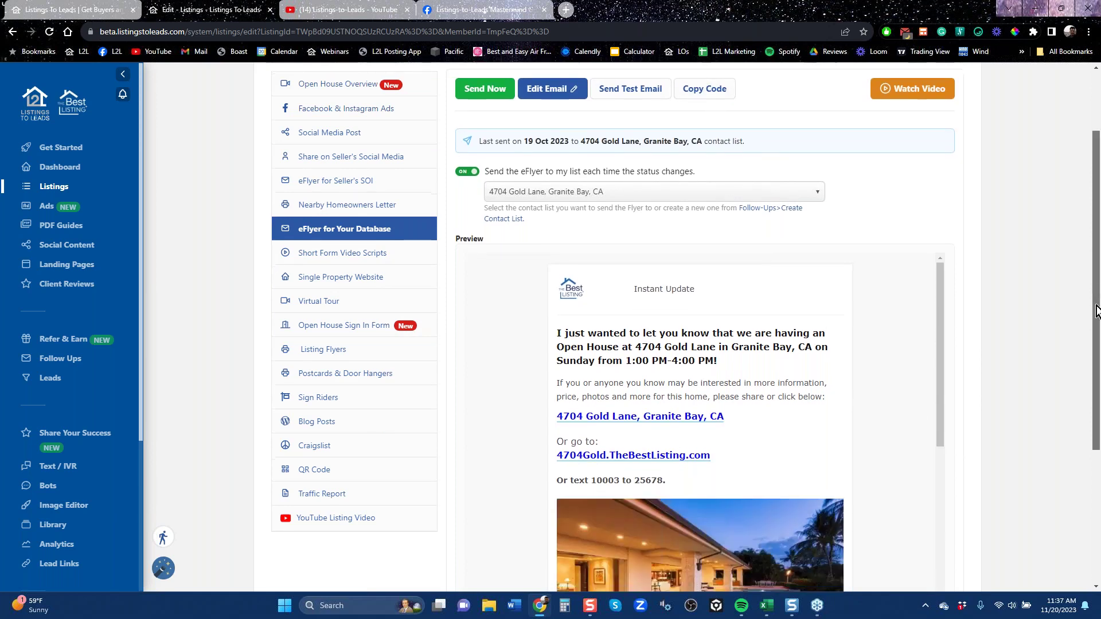
scroll(1097, 297, down, 4)
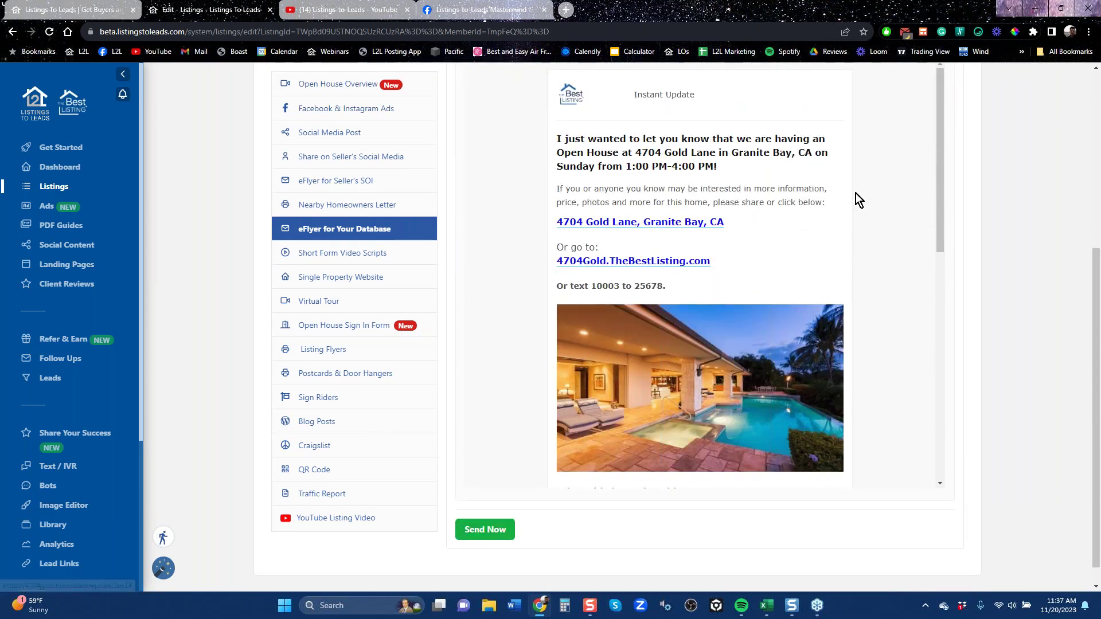
drag(938, 170, 954, 344)
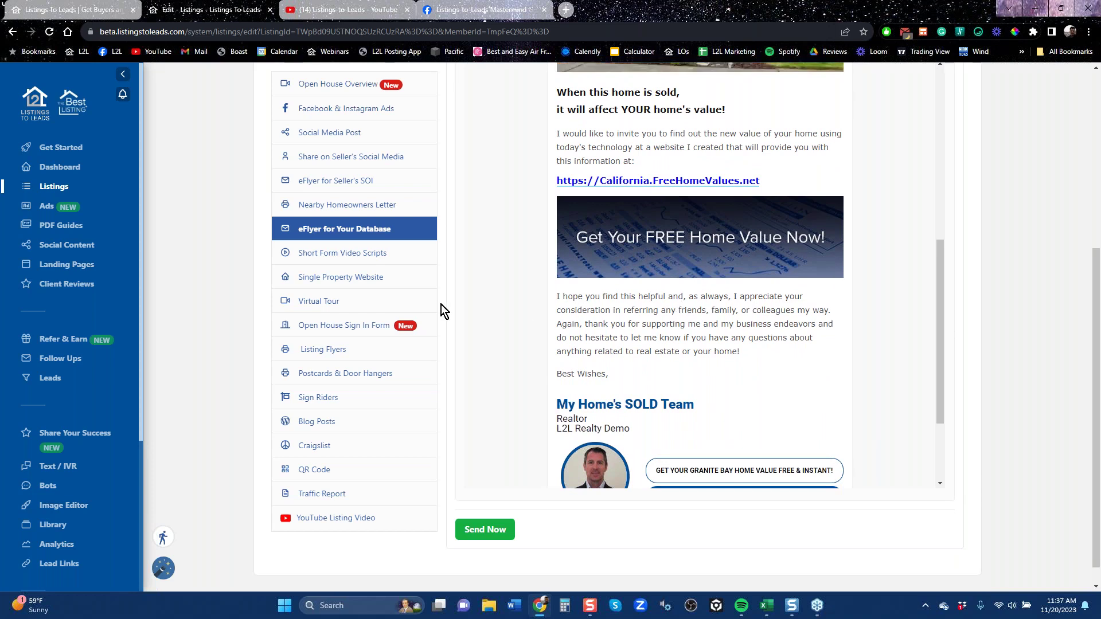
click(350, 257)
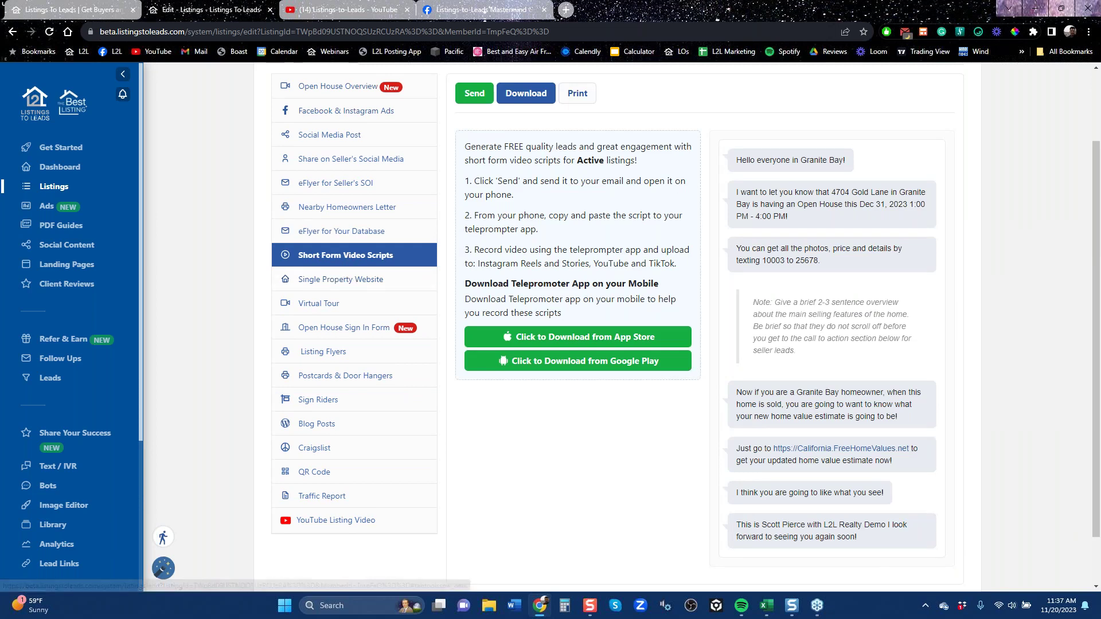
scroll(818, 333, down, 2)
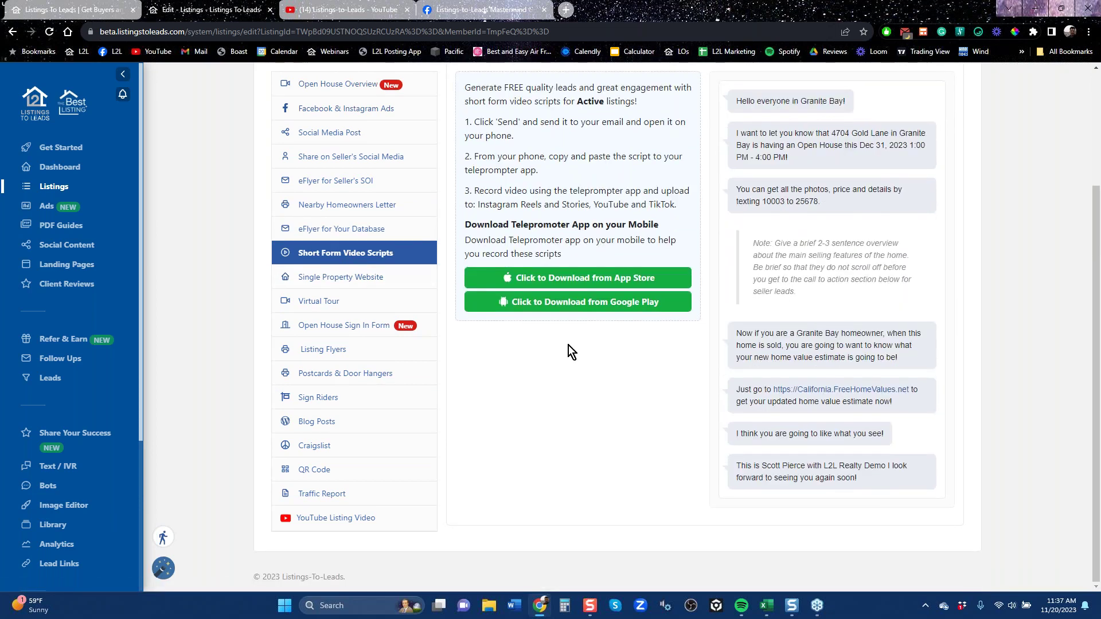
click(365, 281)
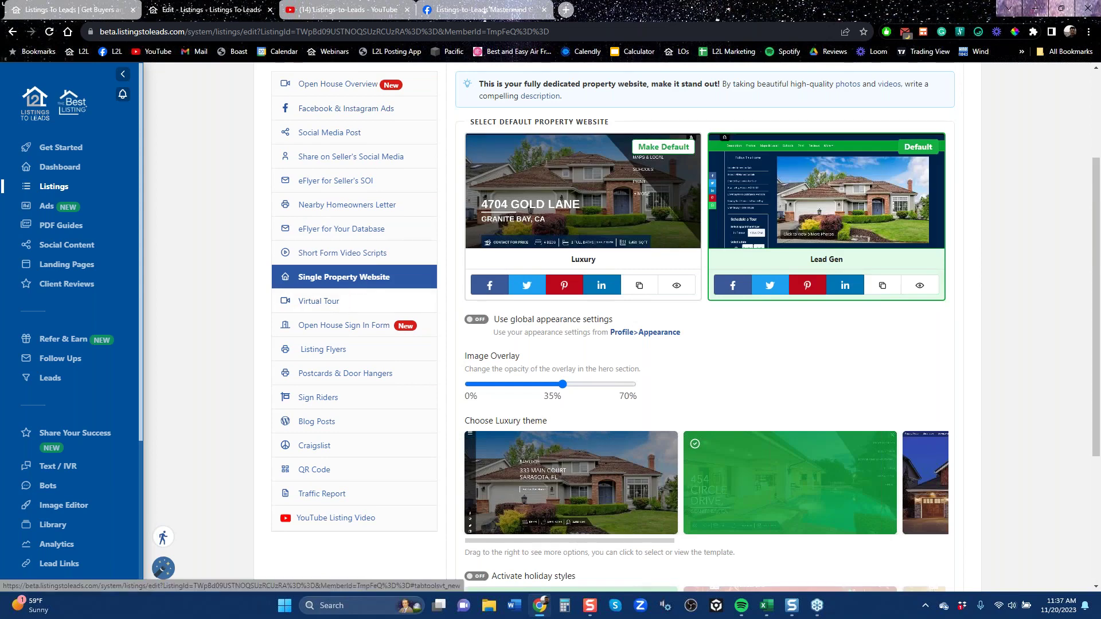
click(341, 304)
click(347, 326)
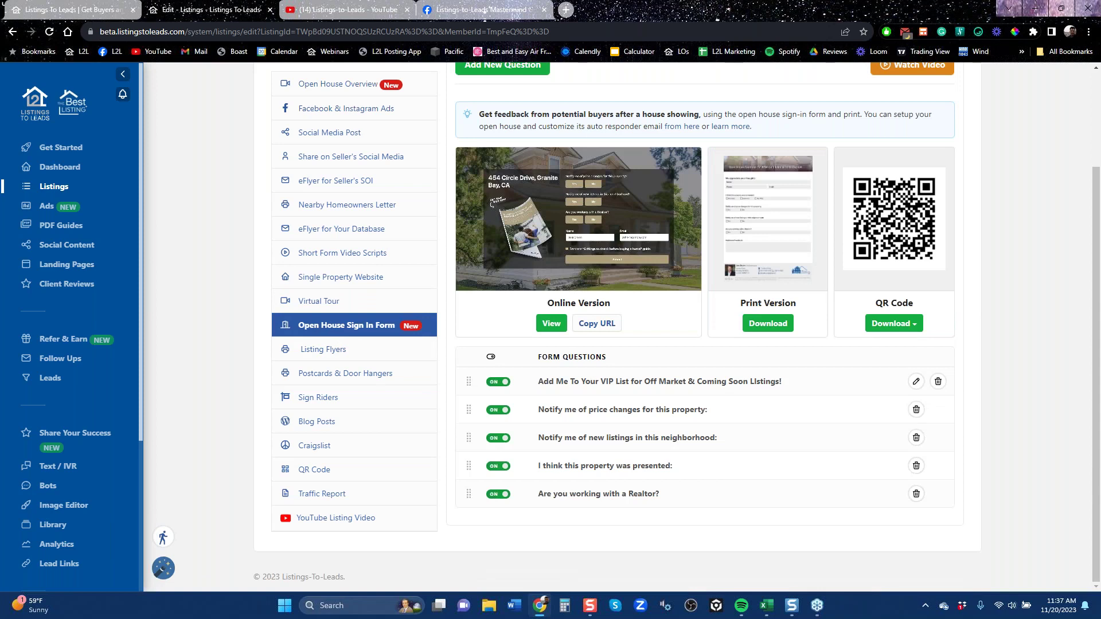
- Look over the Postcards & Door Hangers designs, then bring up the Blog Posts tool
mouse_move(925, 265)
click(350, 378)
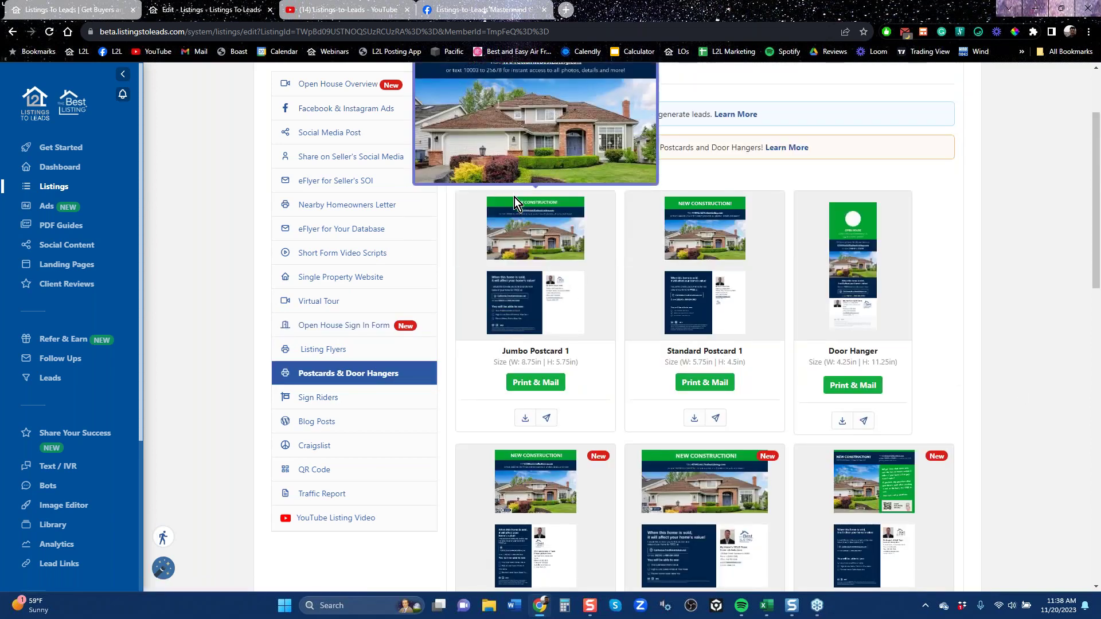
scroll(997, 348, up, 3)
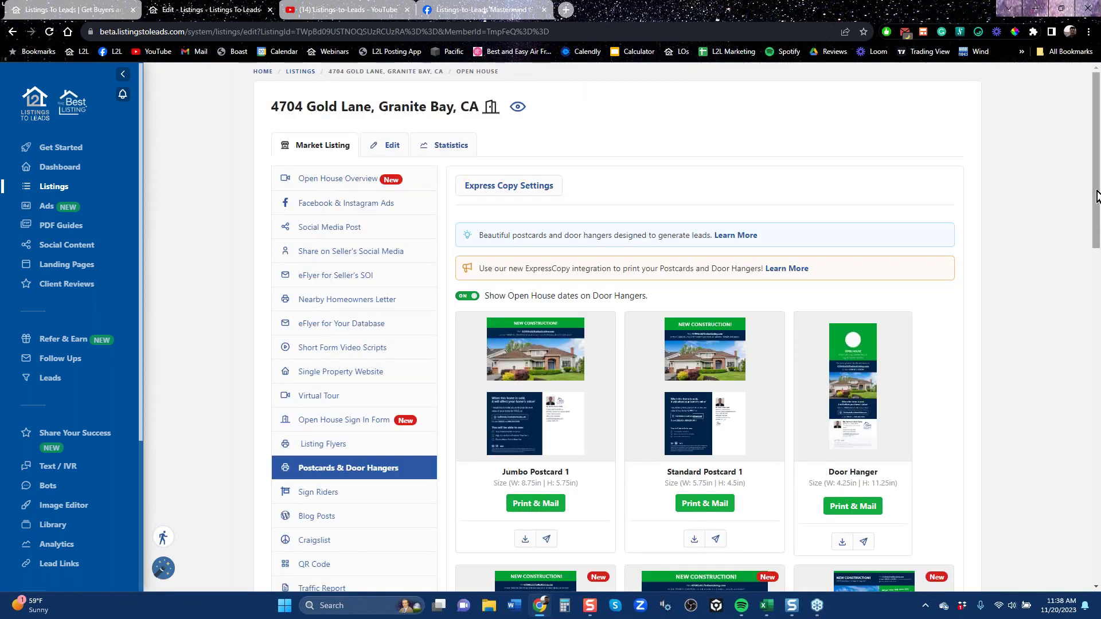
drag(1096, 197, 1099, 222)
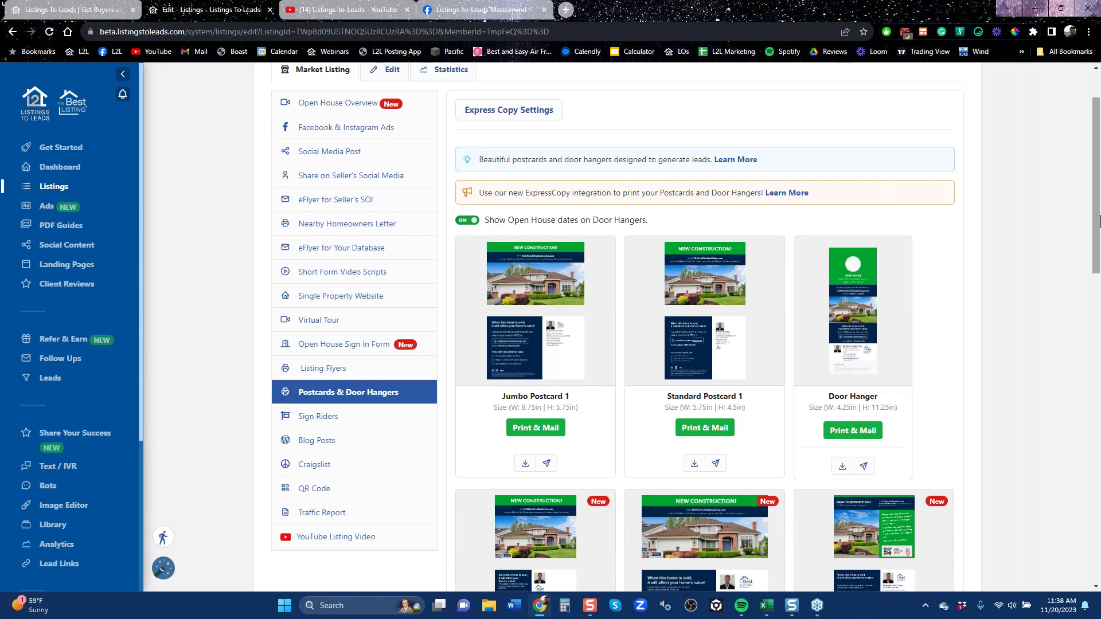
mouse_move(549, 353)
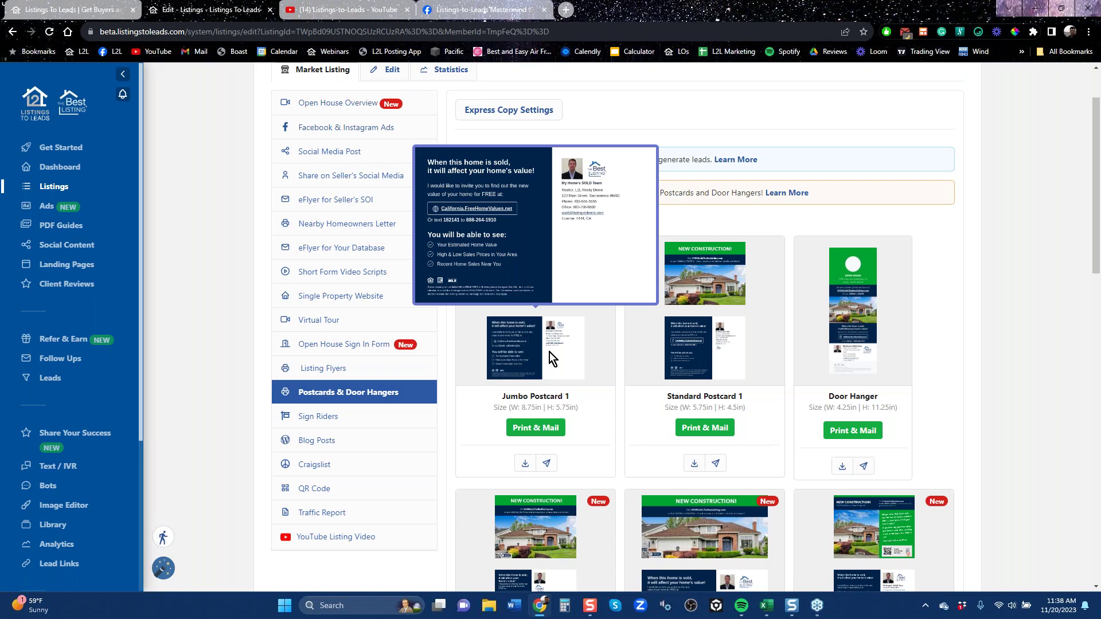
mouse_move(550, 276)
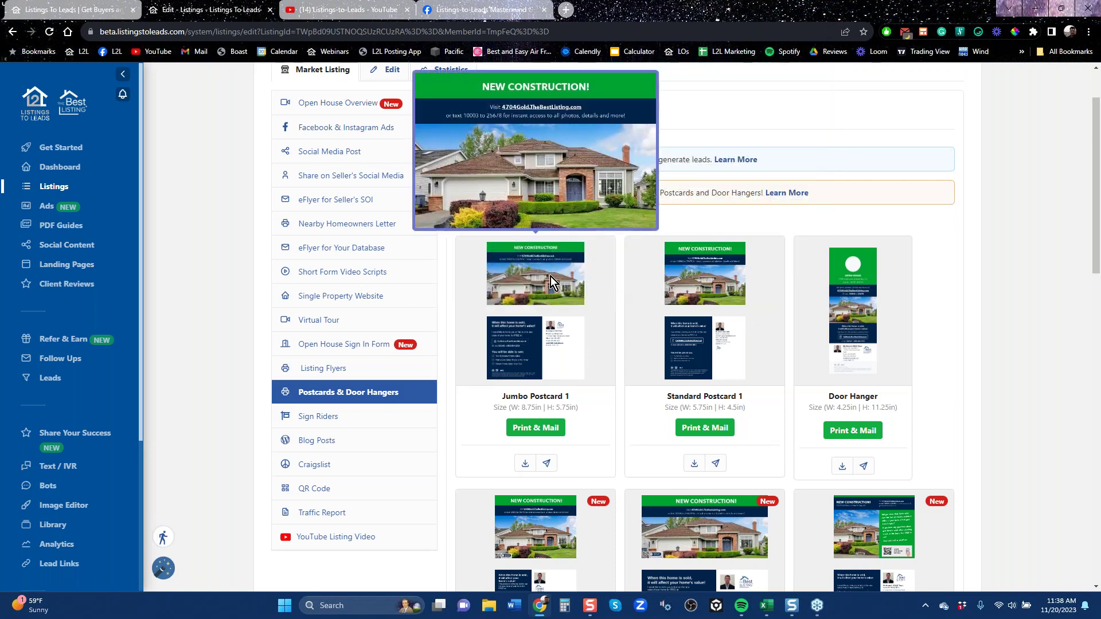
mouse_move(562, 335)
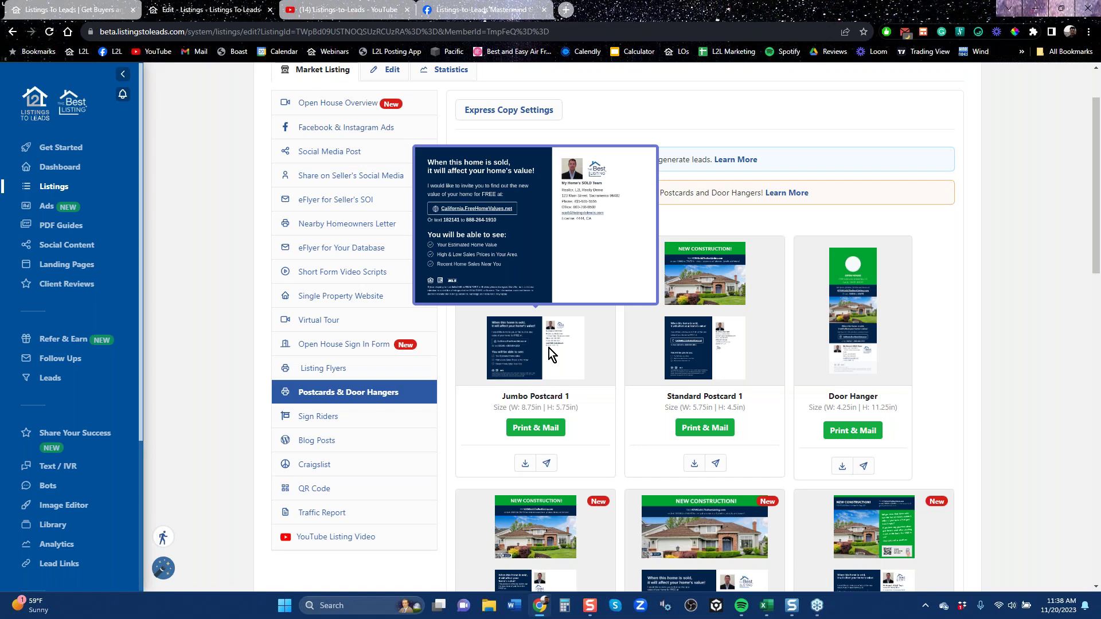
click(332, 444)
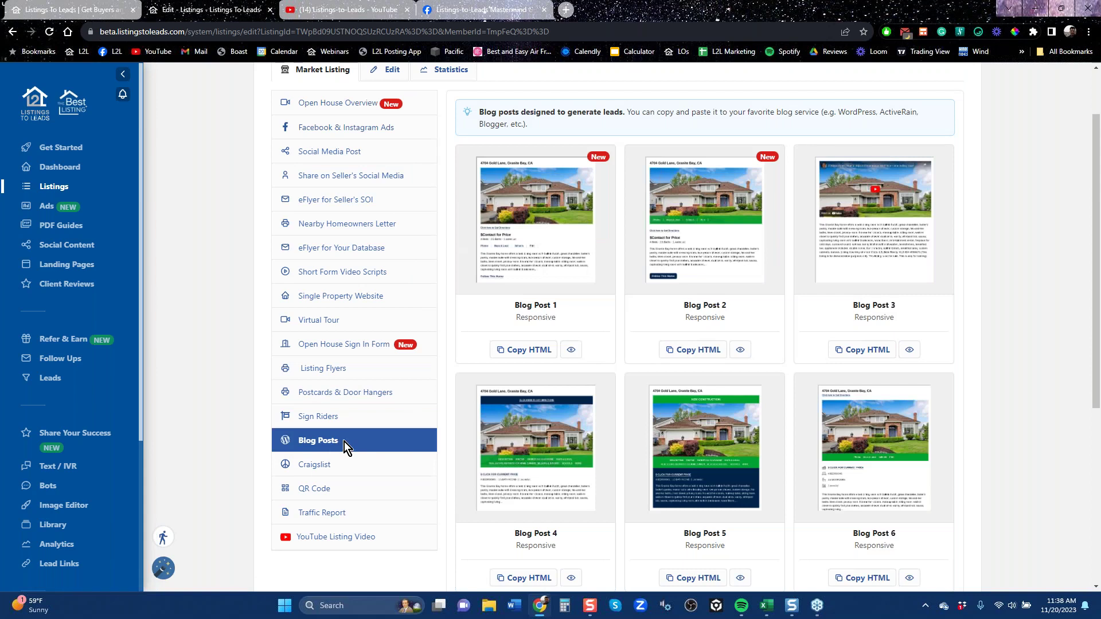
- Glance at the Craigslist and YouTube Listing Video tools, then open PDF Guides & Lead Generation Tools
click(330, 464)
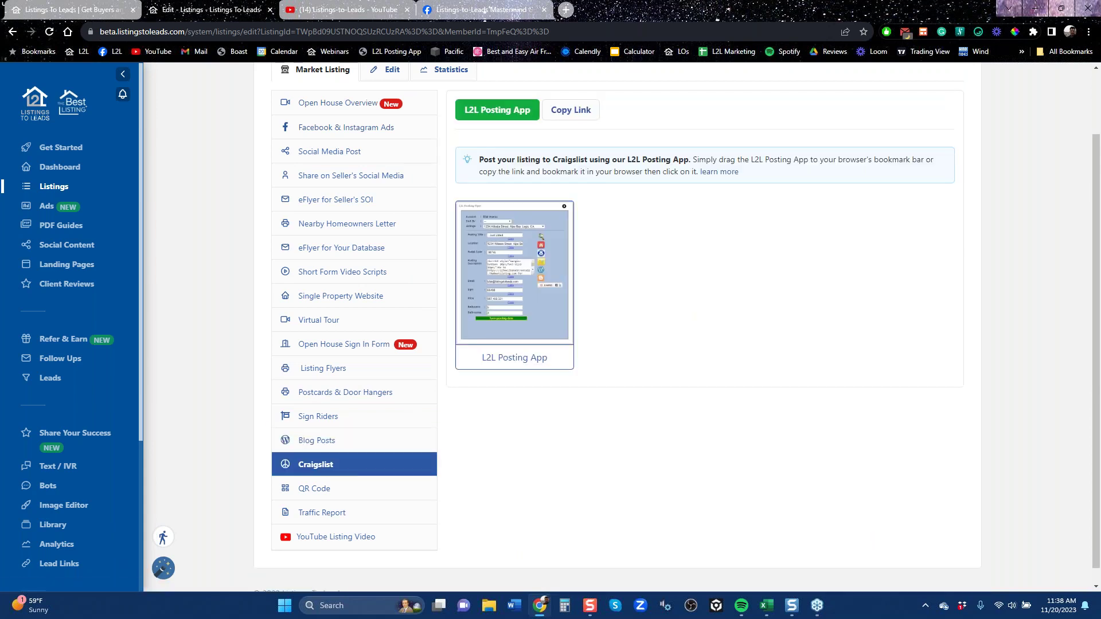
click(348, 537)
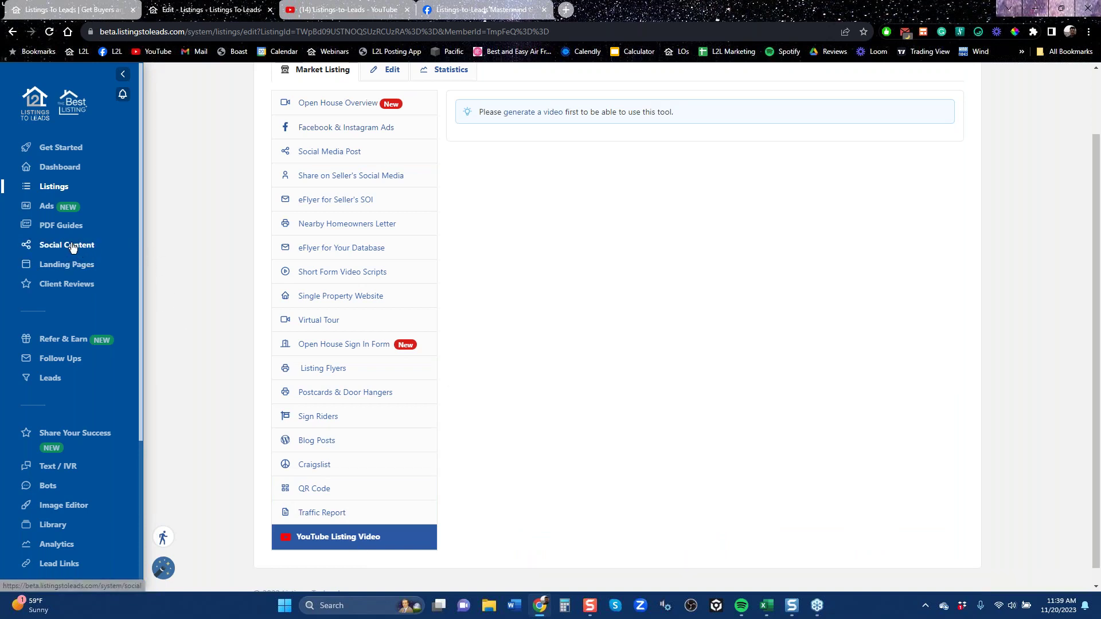
click(61, 226)
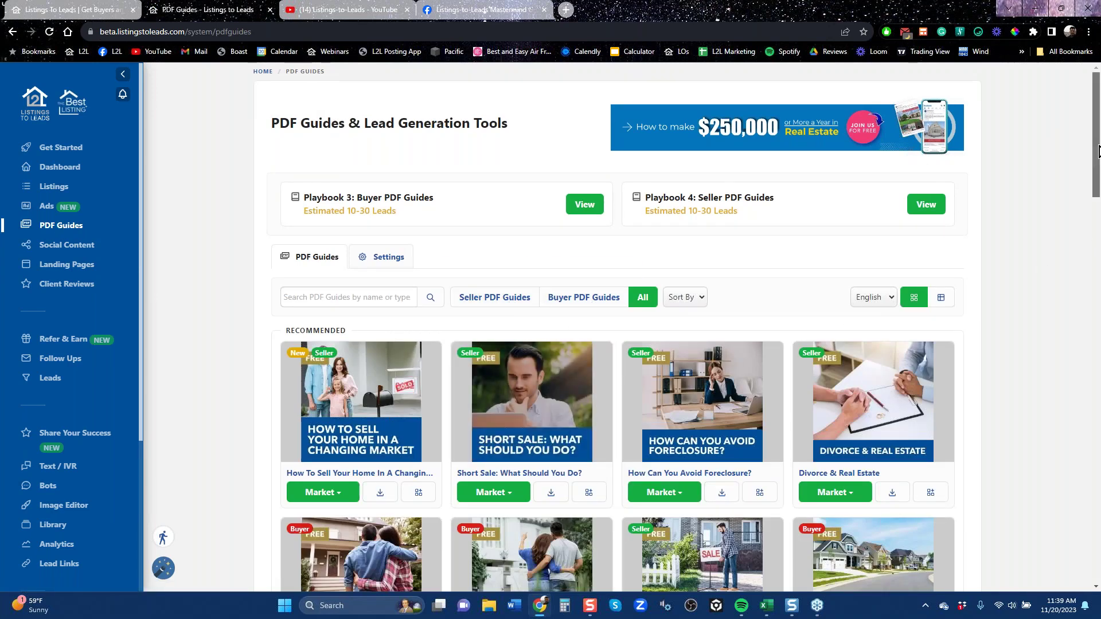
- Check the Short Sale guide's Market options, then open the Landing Pages list
scroll(1098, 151, down, 5)
click(512, 229)
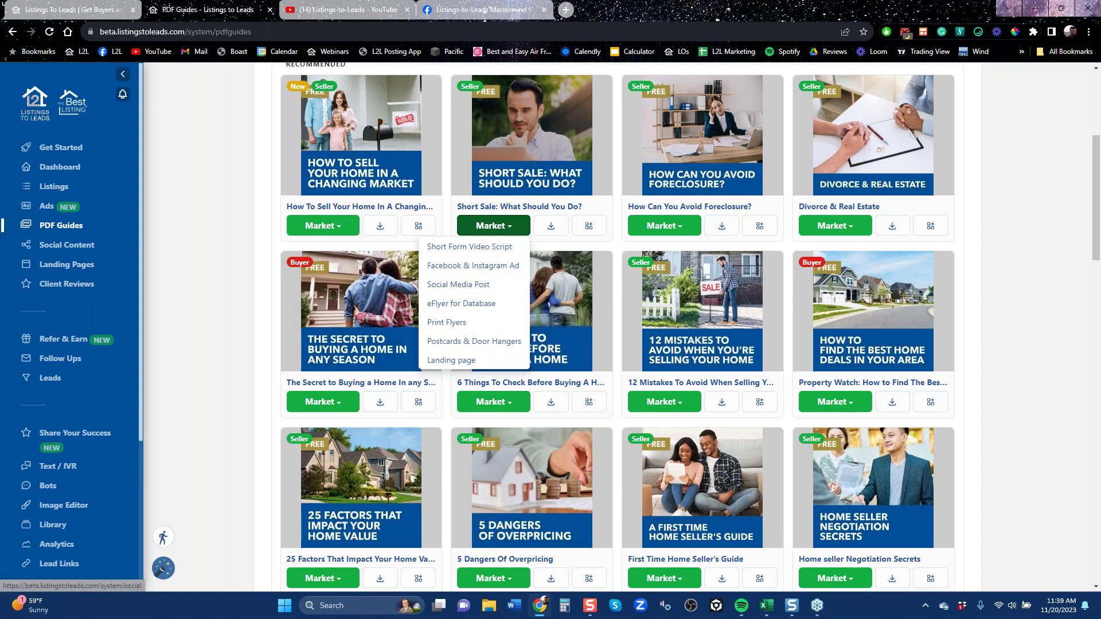
click(81, 264)
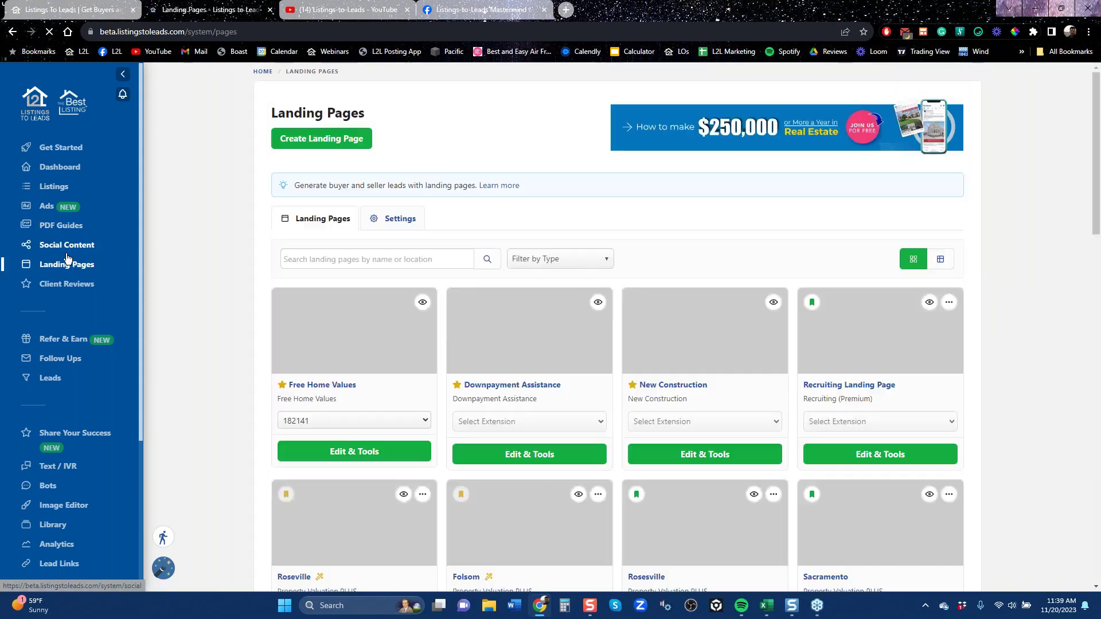
scroll(67, 259, down, 4)
- Sign out and log back in using another account saved in Chrome's password list
click(50, 556)
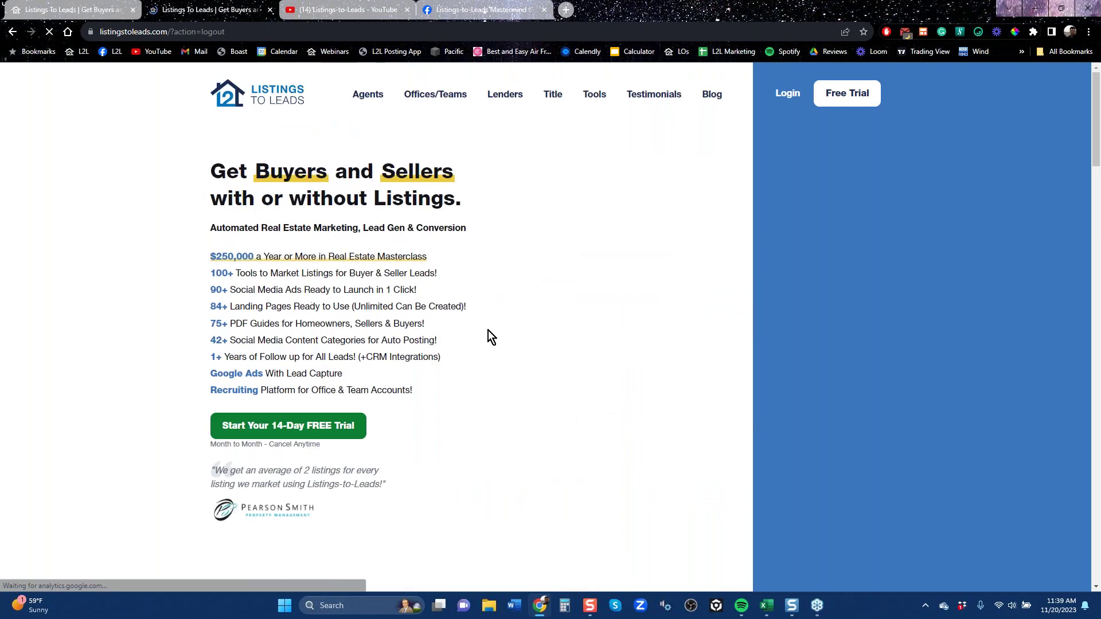
click(789, 93)
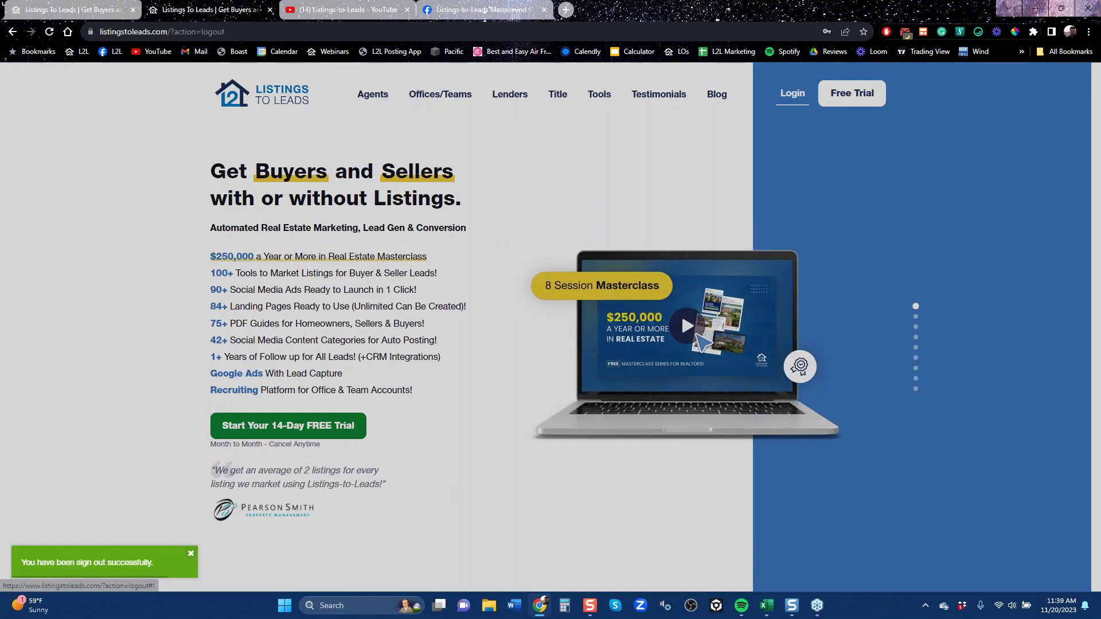
double_click(477, 270)
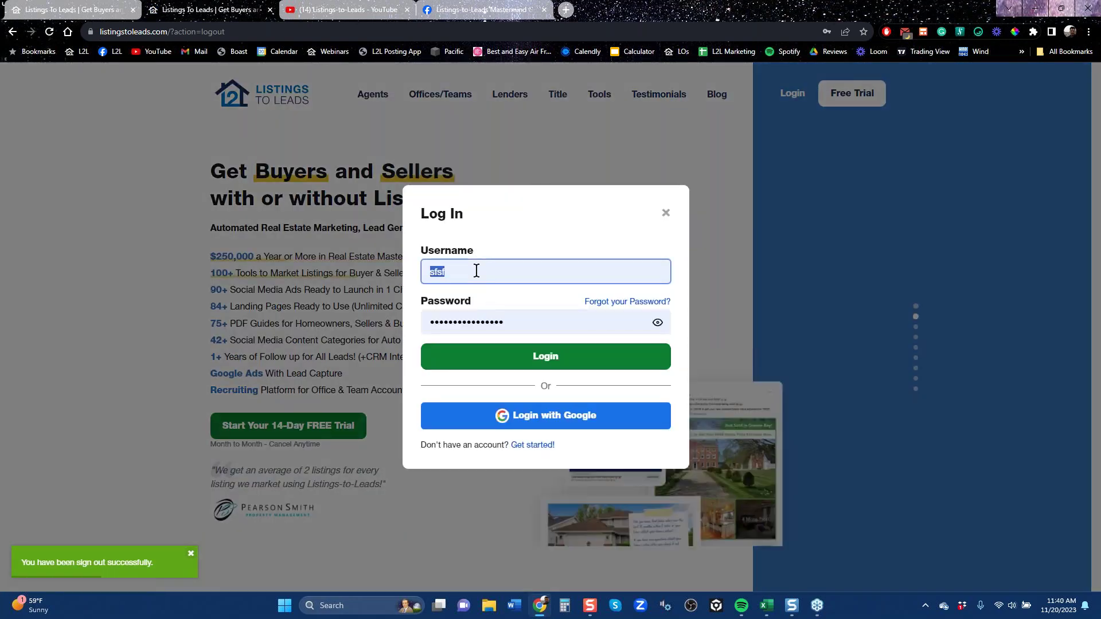
key(BackSpace)
text(l)
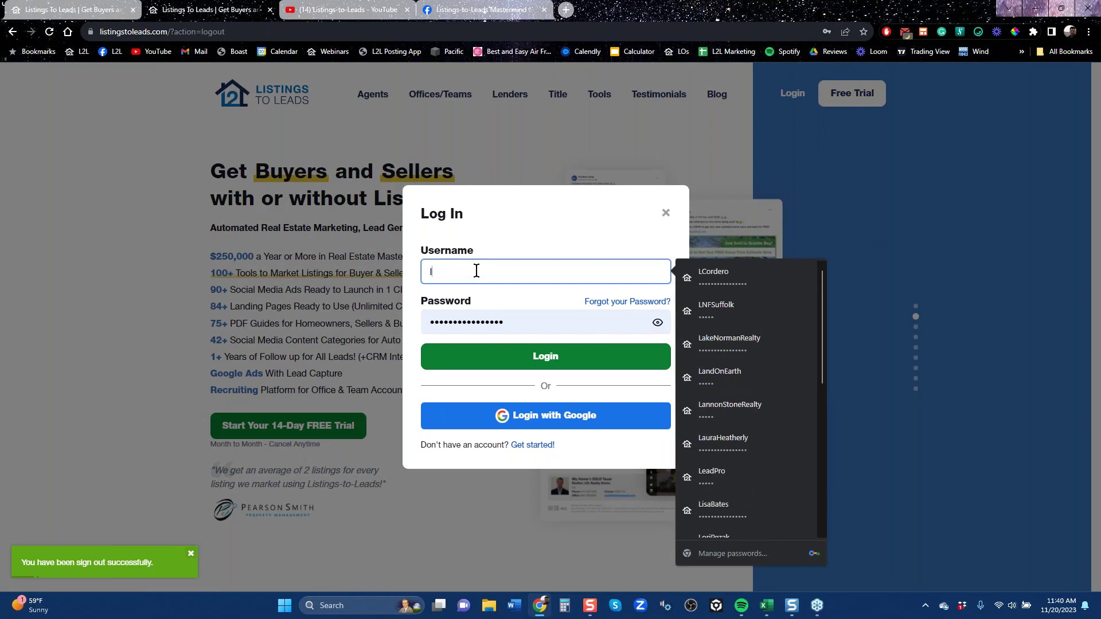
text(is)
key(Down)
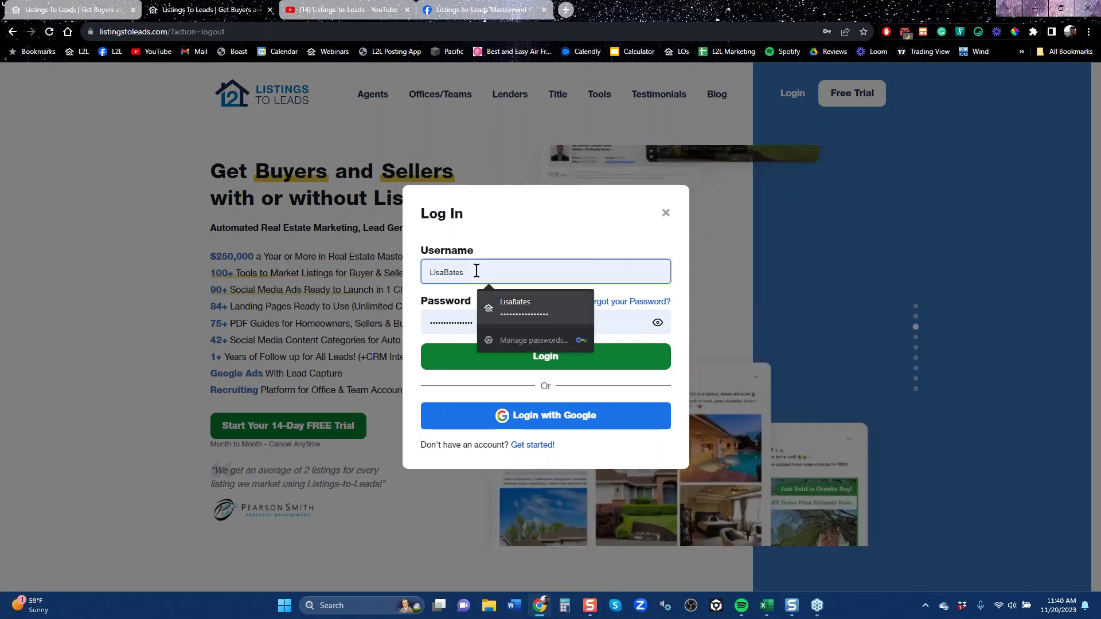
key(Return)
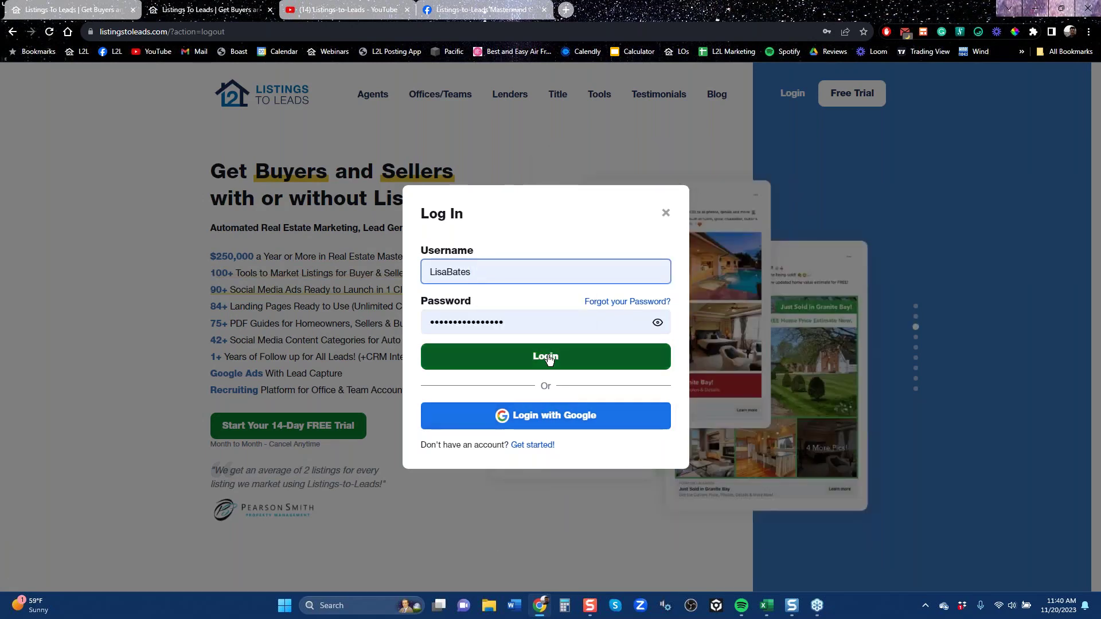
click(548, 357)
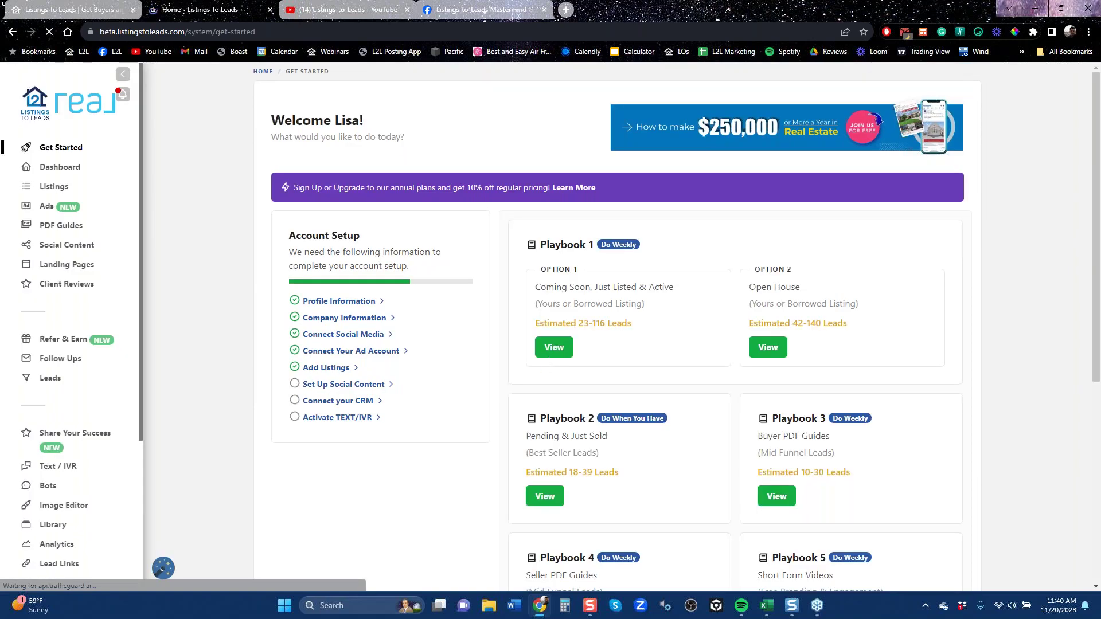
- Preview the New Construction landing page, check the empty Ads page, and return to Landing Pages
click(66, 265)
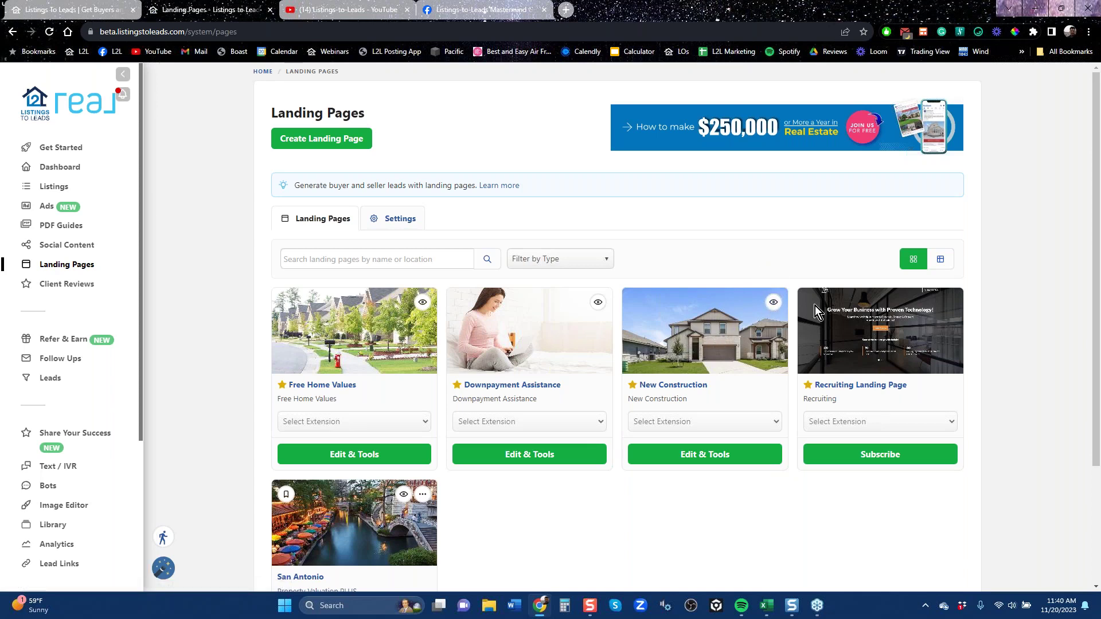
click(773, 304)
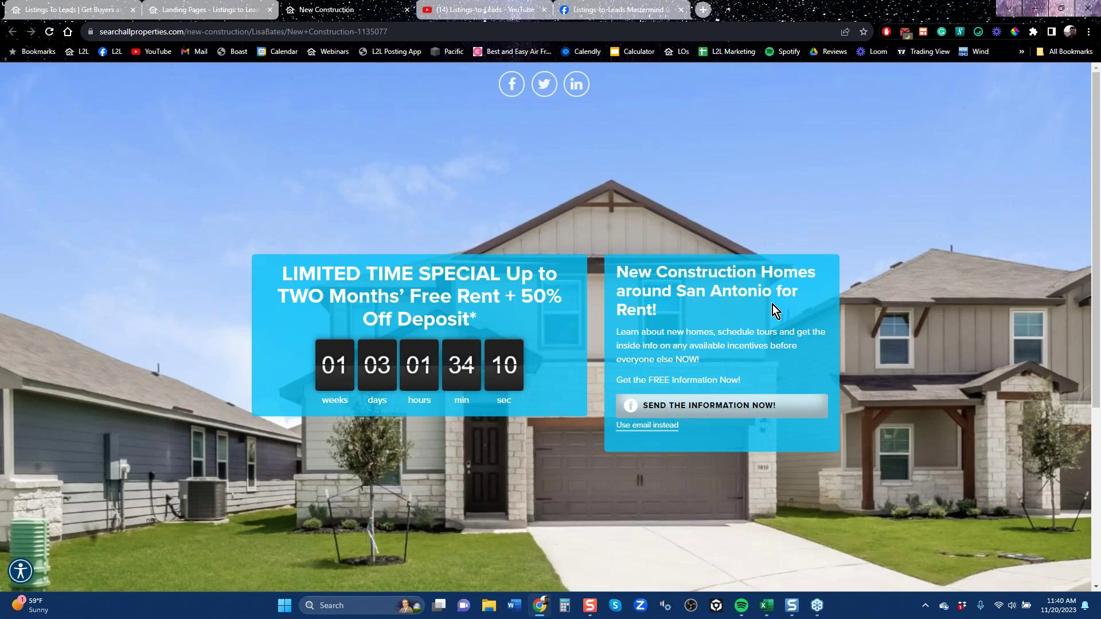
click(213, 10)
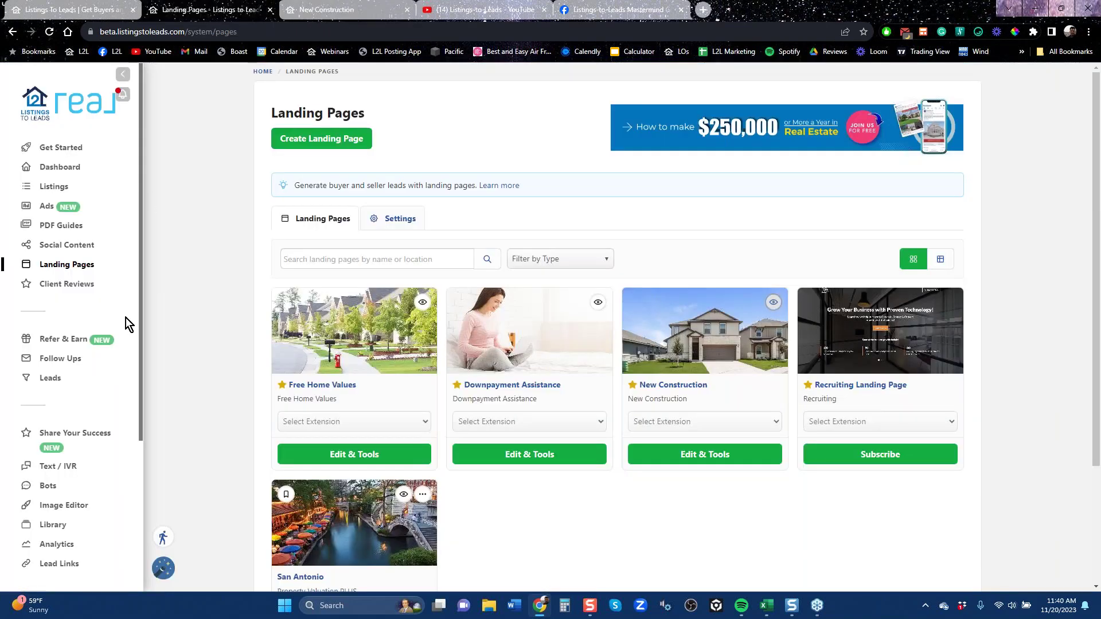
click(48, 212)
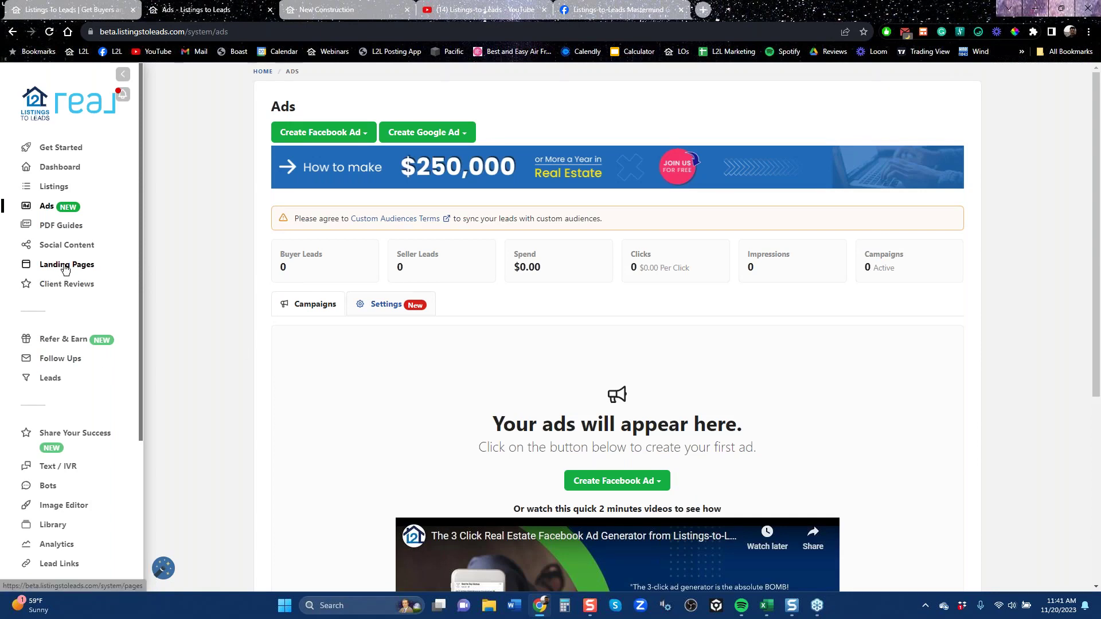
click(15, 35)
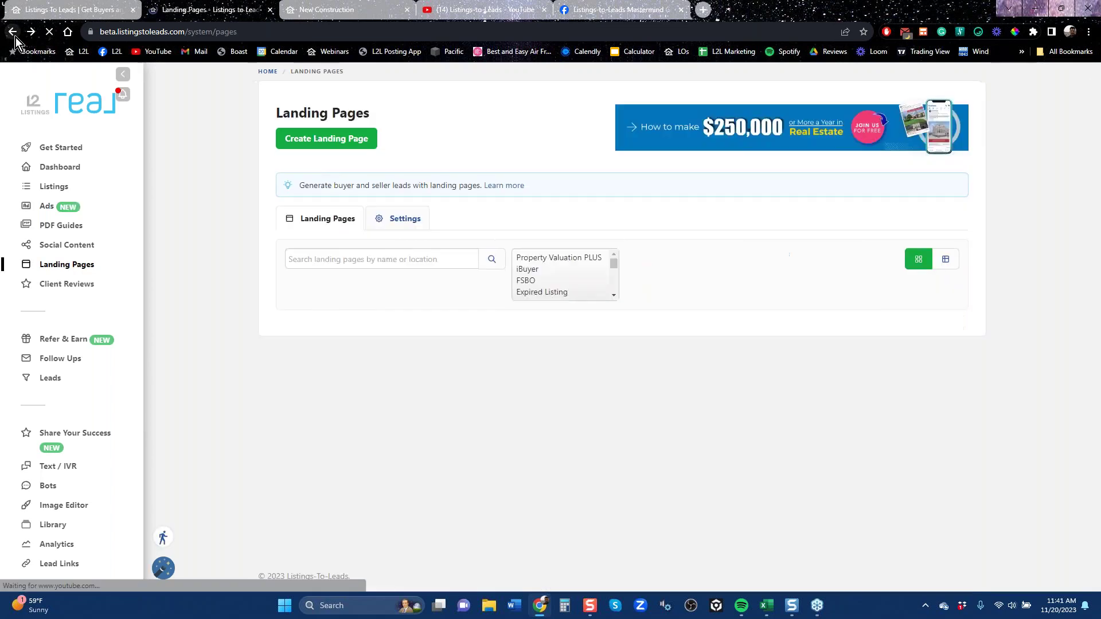
- Preview the Free Home Values landing page and look at its Edit & Tools options
scroll(257, 356, down, 3)
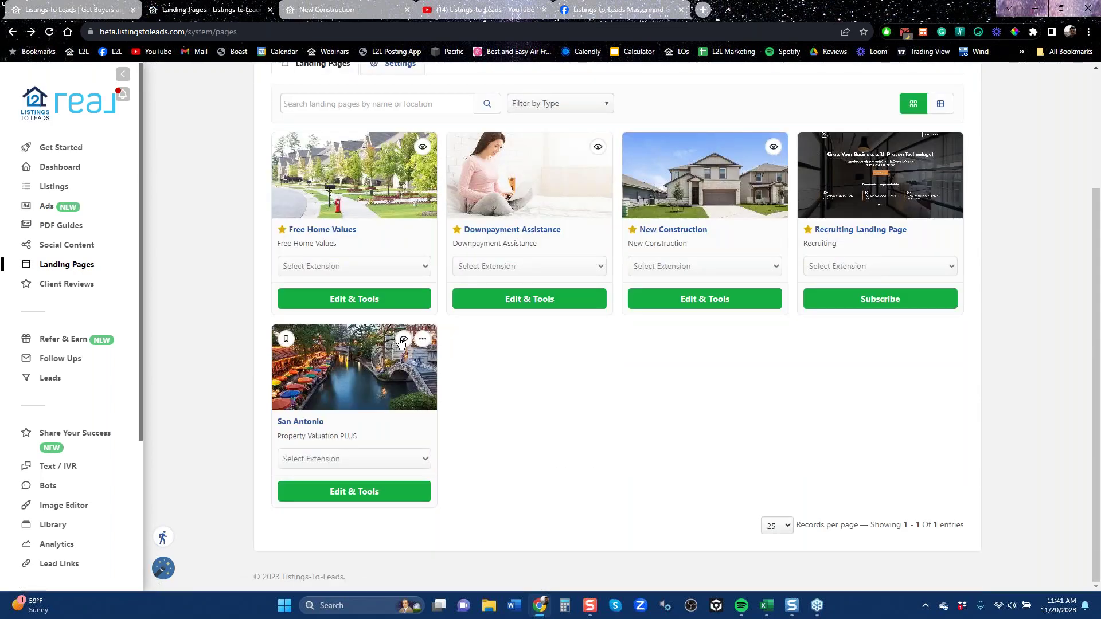
click(422, 148)
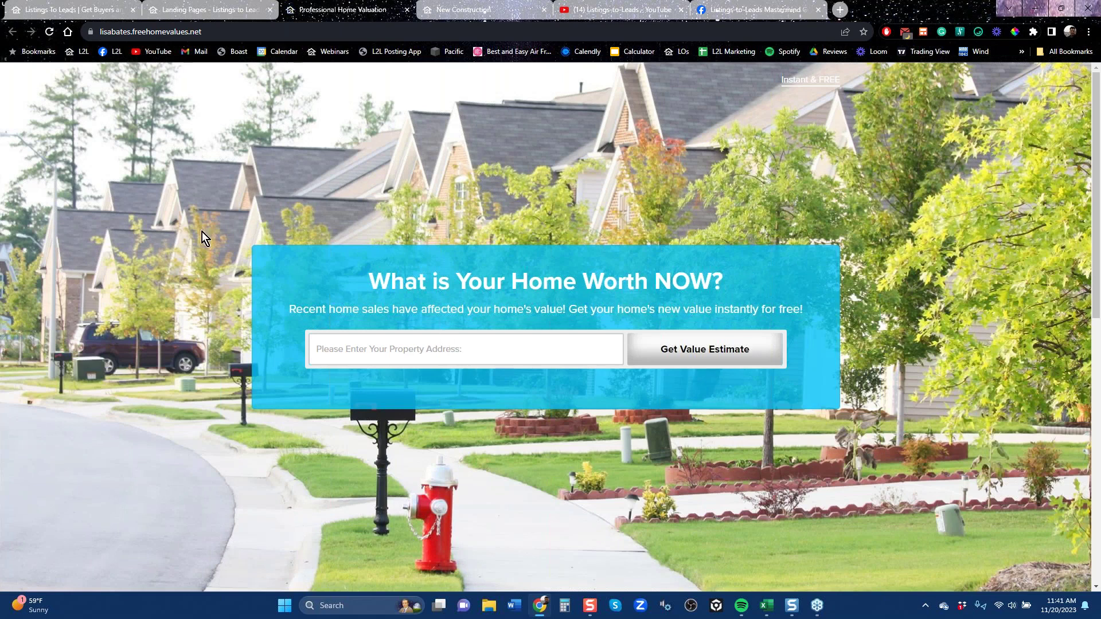
click(207, 10)
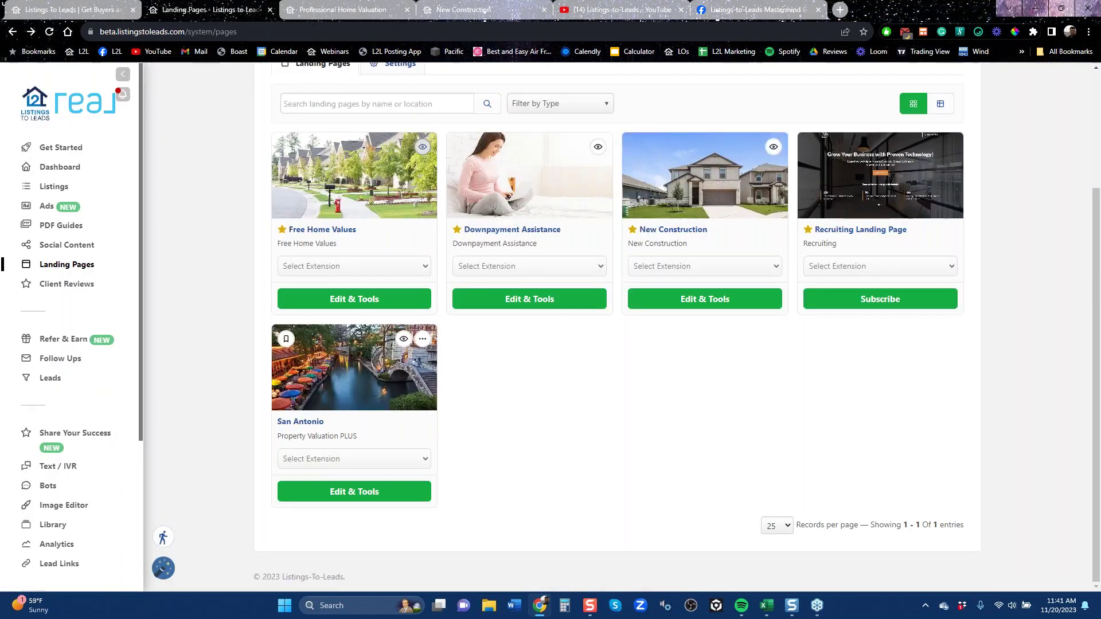
click(370, 302)
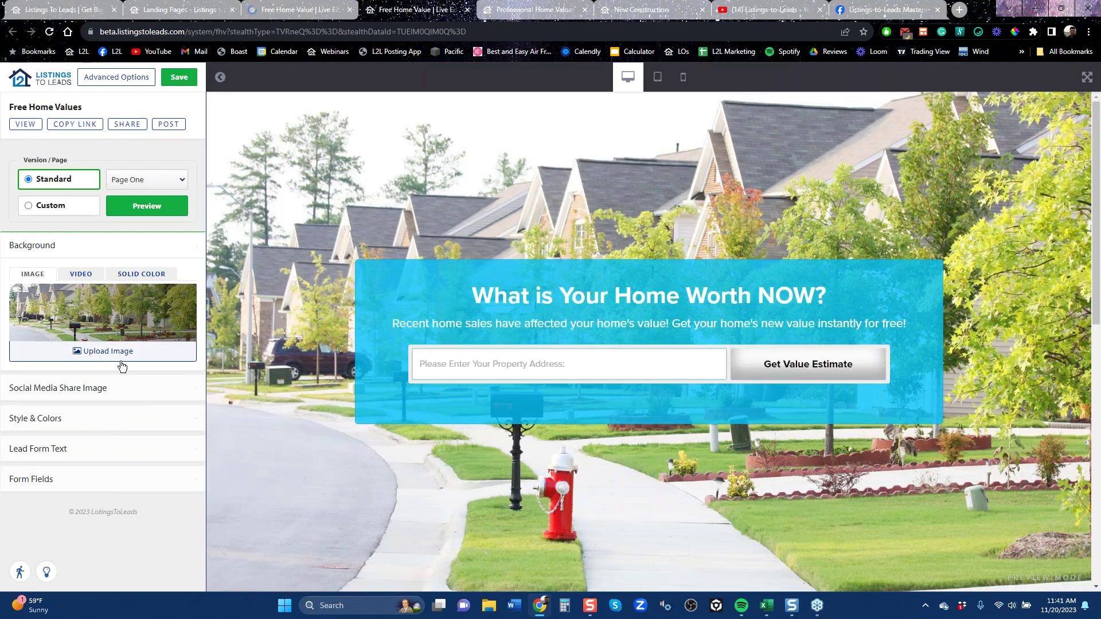
click(208, 15)
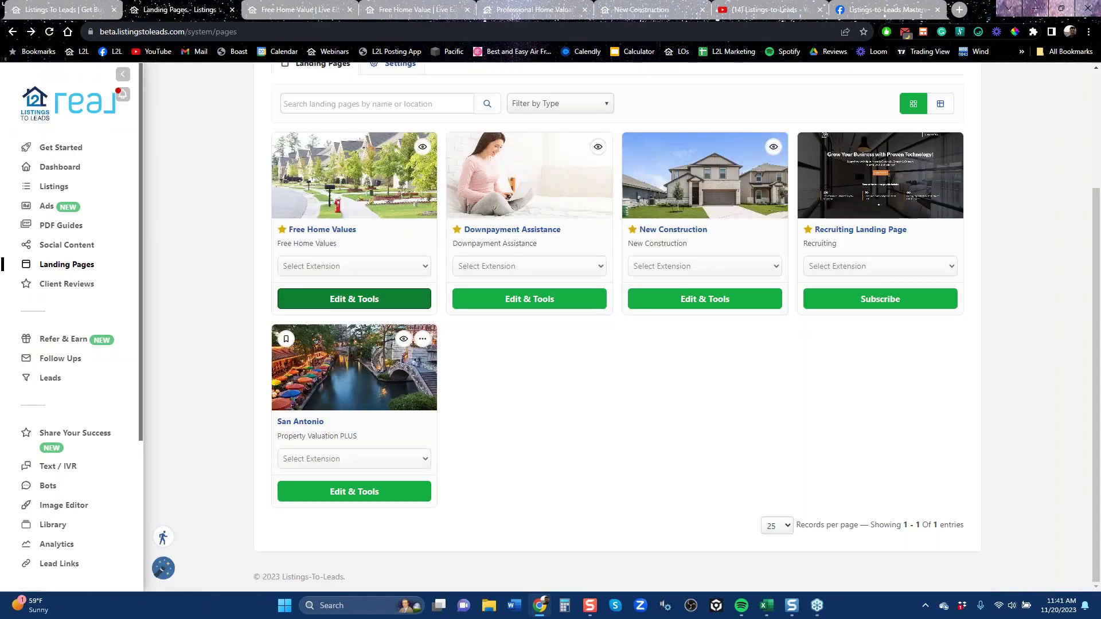
- View the live San Antonio landing page, then go to the Ads section
click(402, 341)
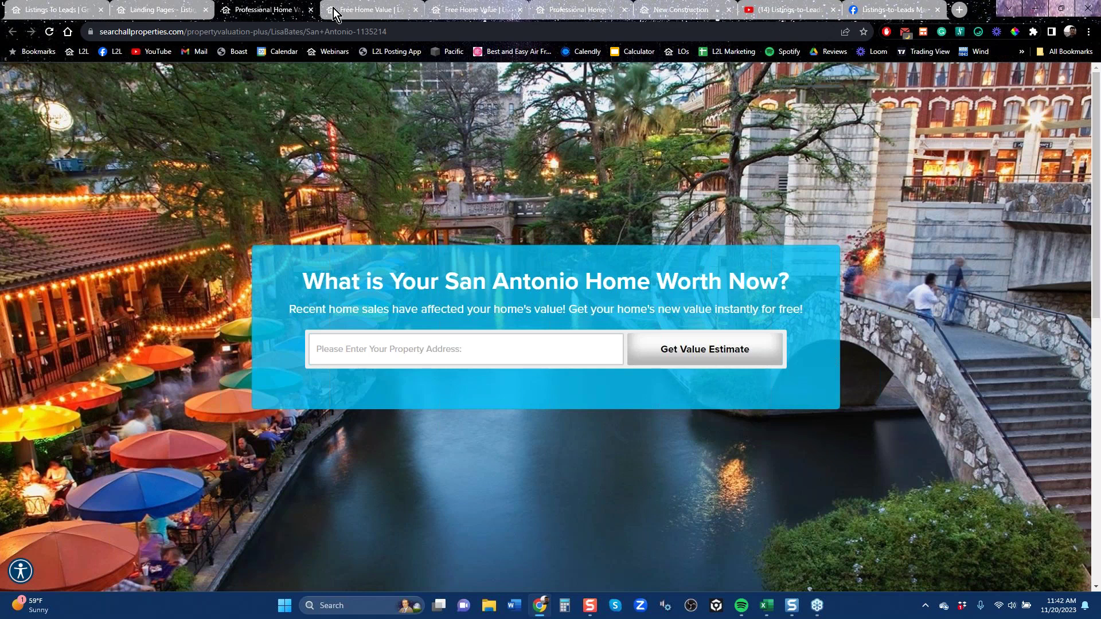
click(137, 10)
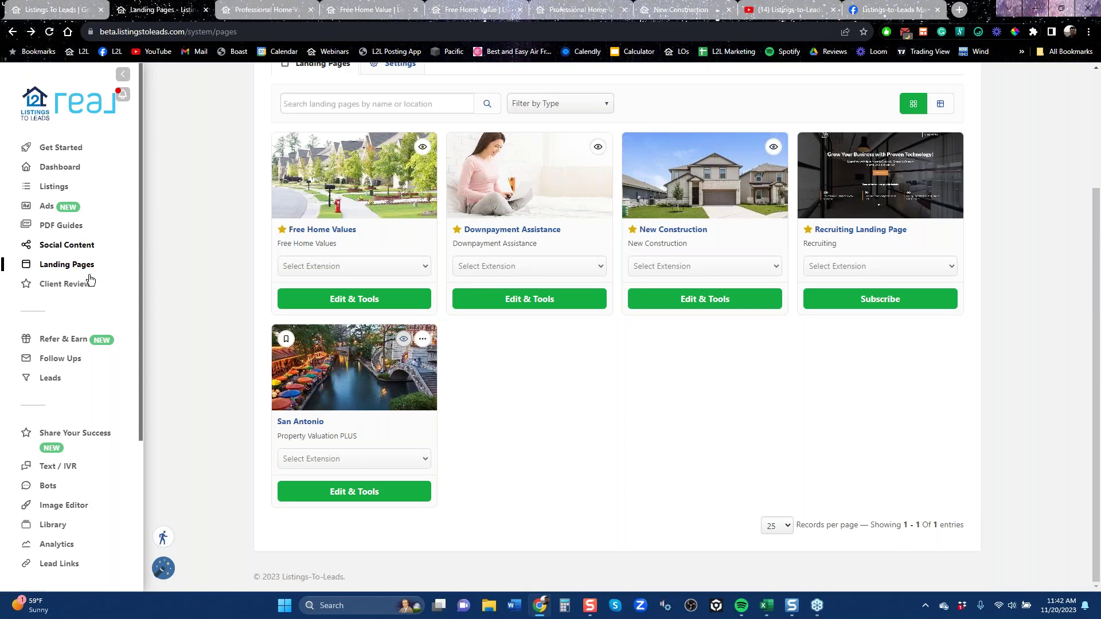
click(47, 210)
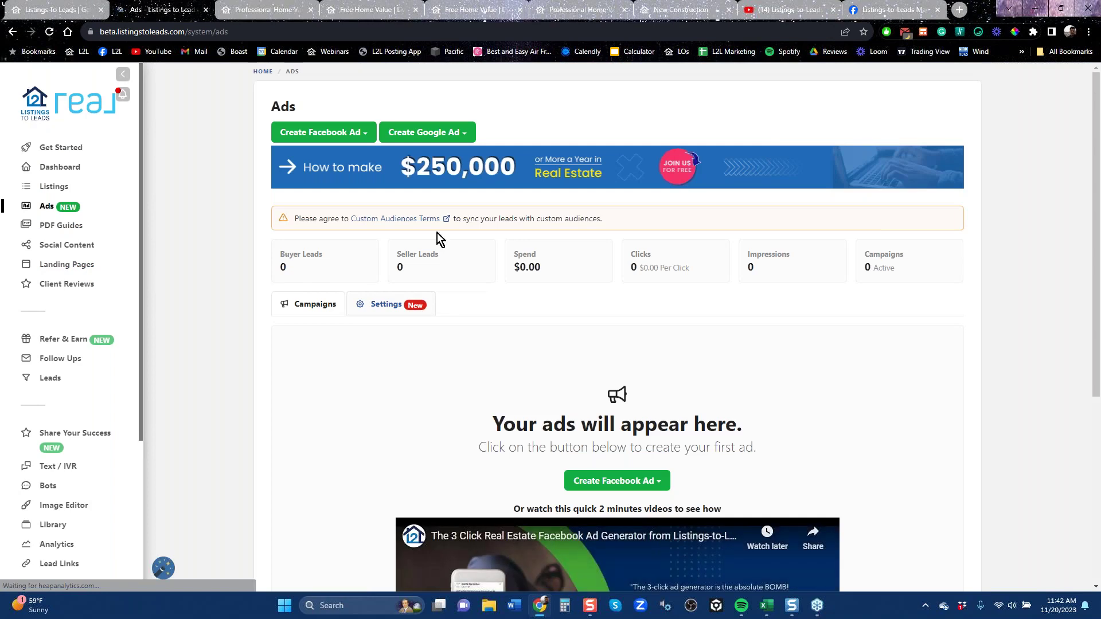
click(344, 132)
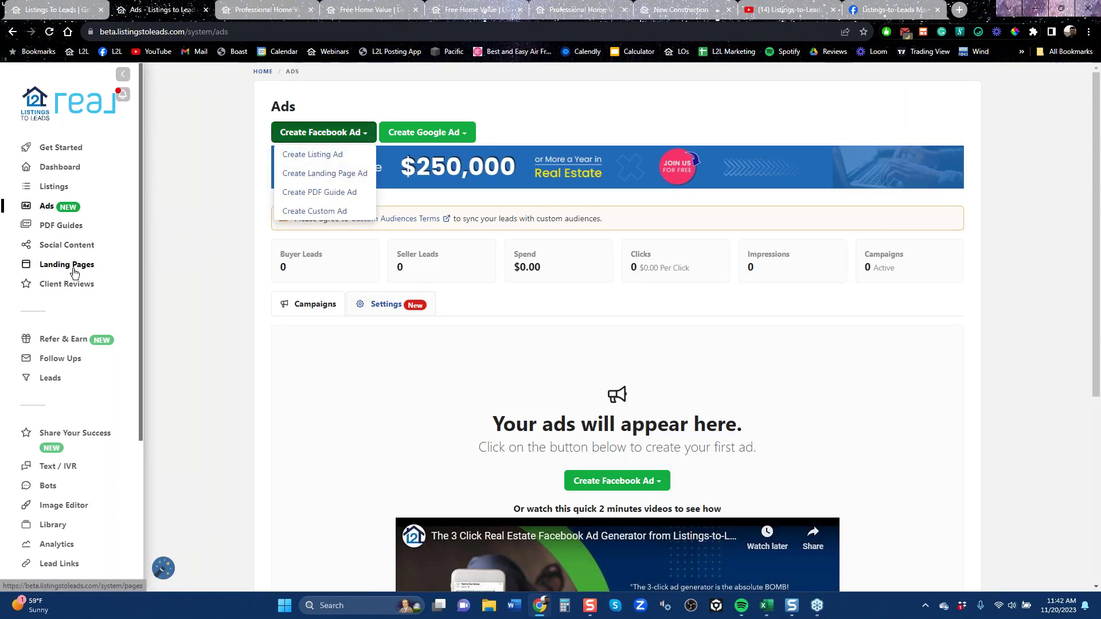
click(331, 159)
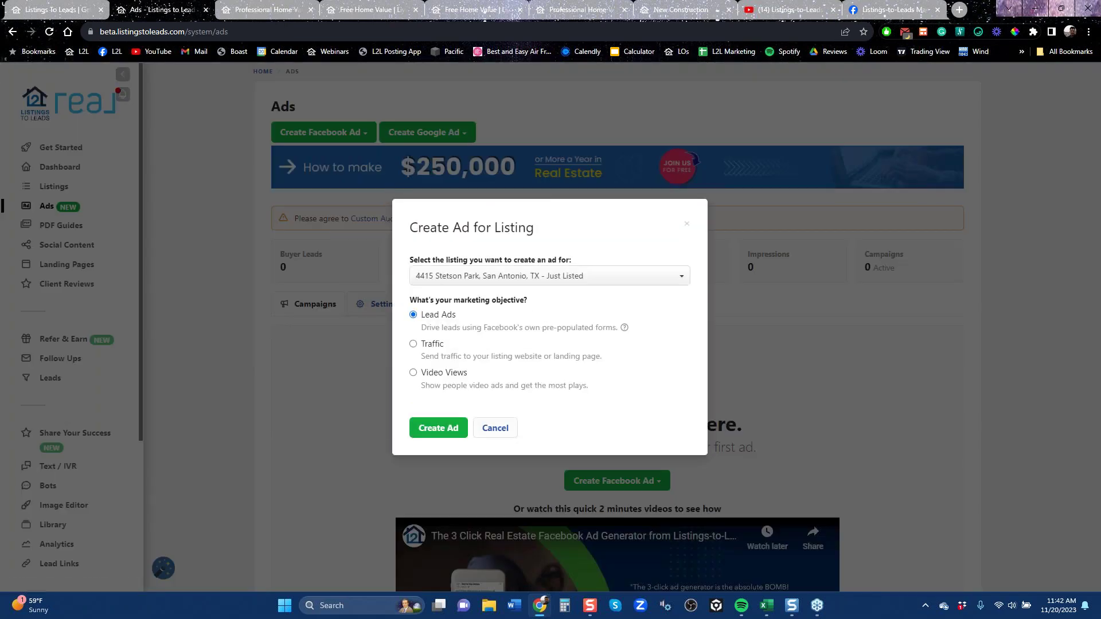
click(433, 436)
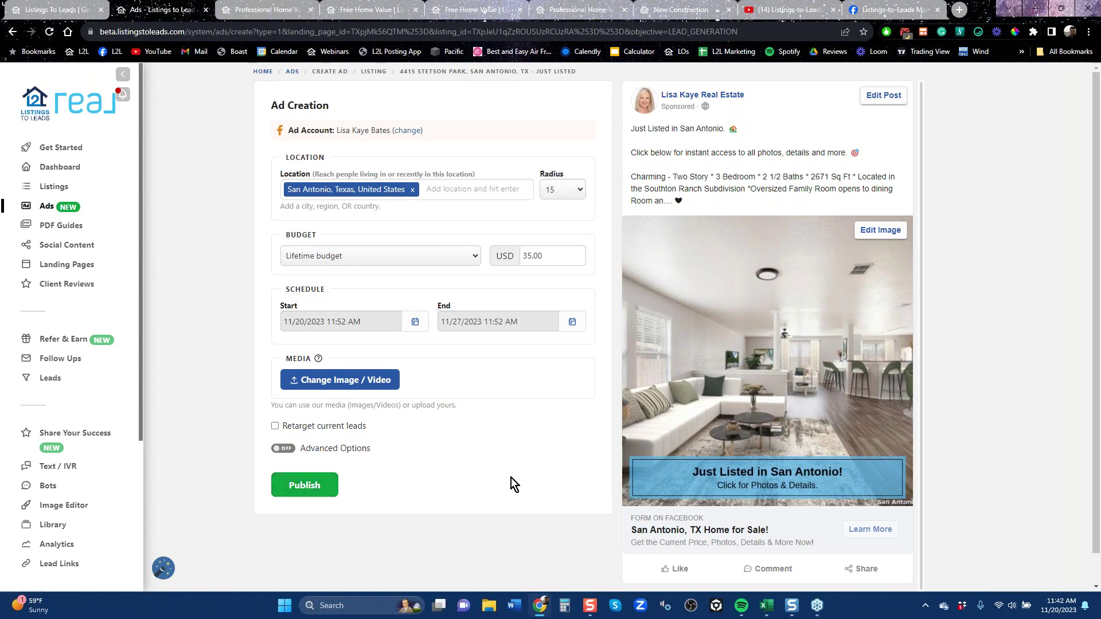
click(47, 206)
click(350, 134)
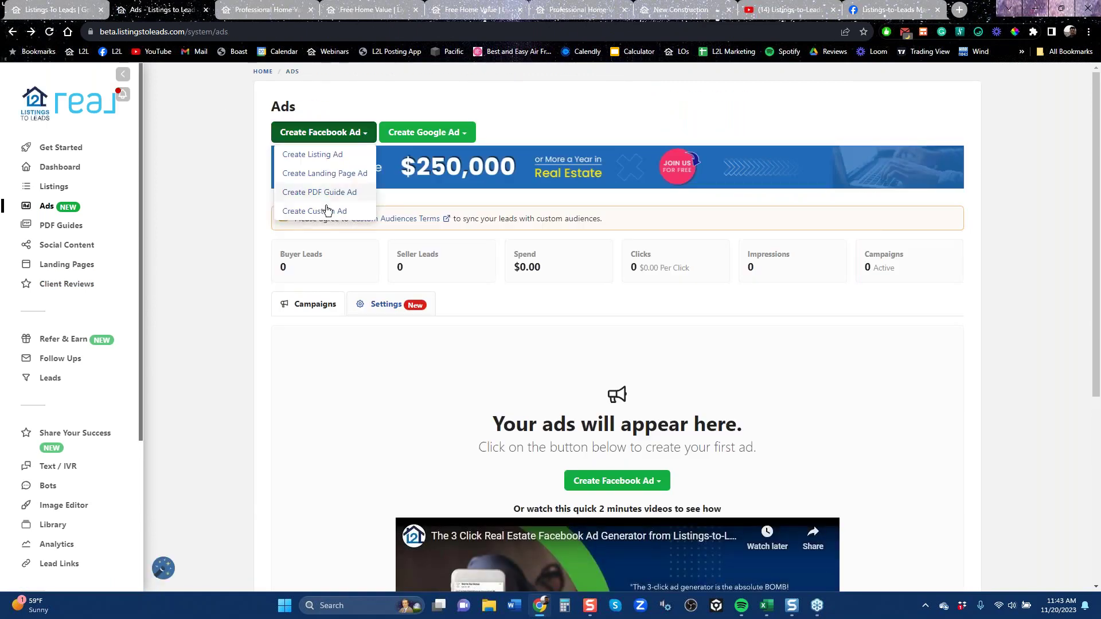
- Start a Facebook PDF Guide Ad to see the recommended seller and buyer guides
click(324, 195)
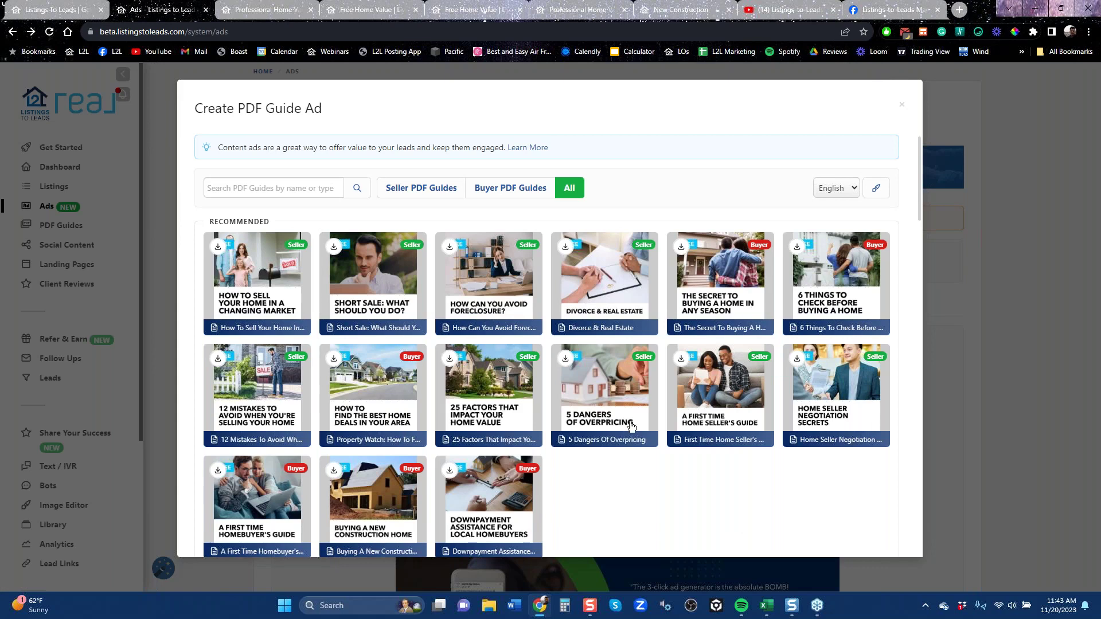
- Create a Lead Ads Facebook ad from the Divorce & Real Estate guide
mouse_move(608, 289)
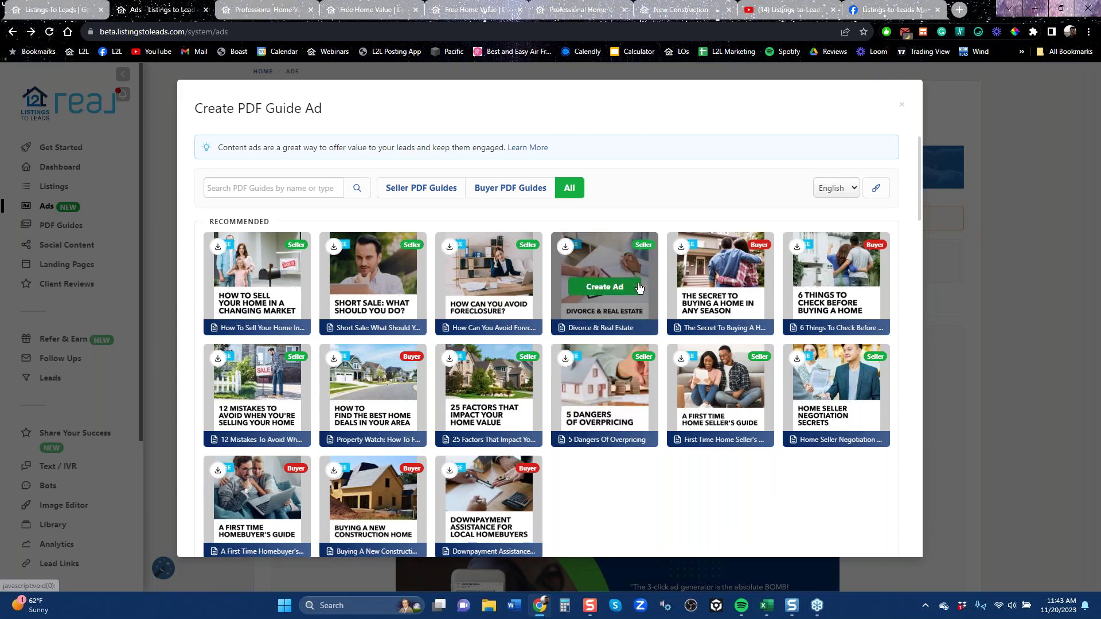
click(609, 288)
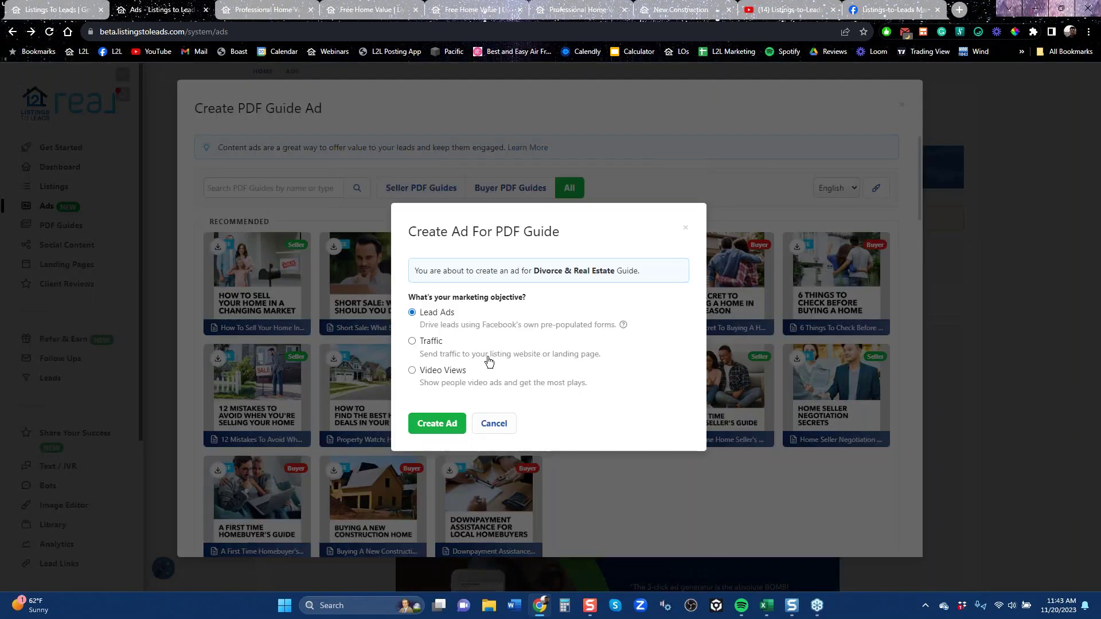
click(437, 423)
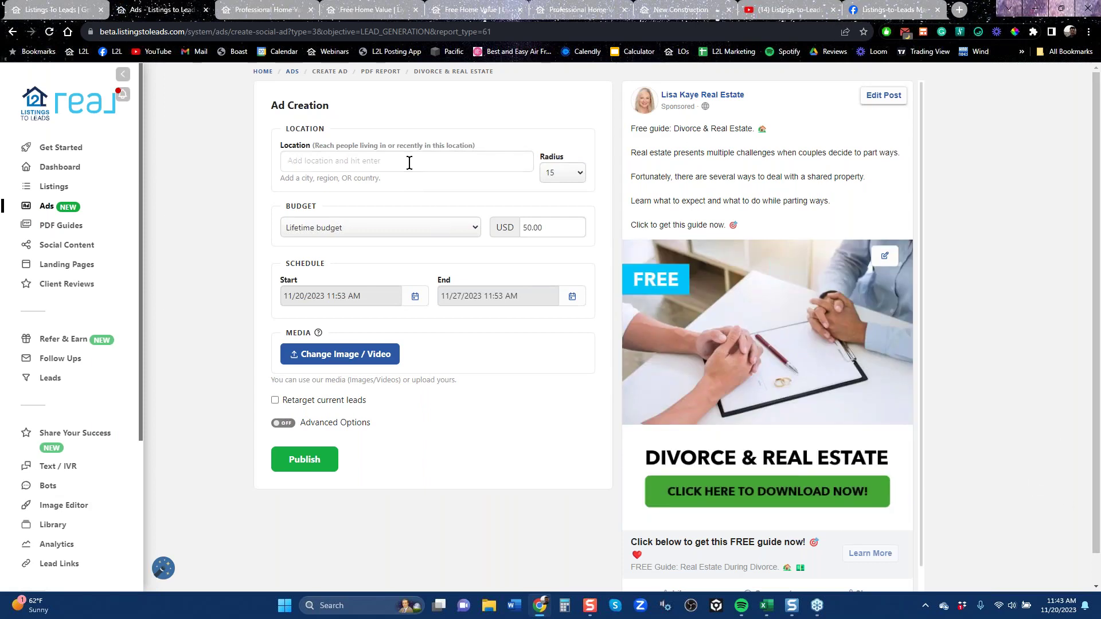
- Set the ad's target location to San Antonio, Texas
text(san anto)
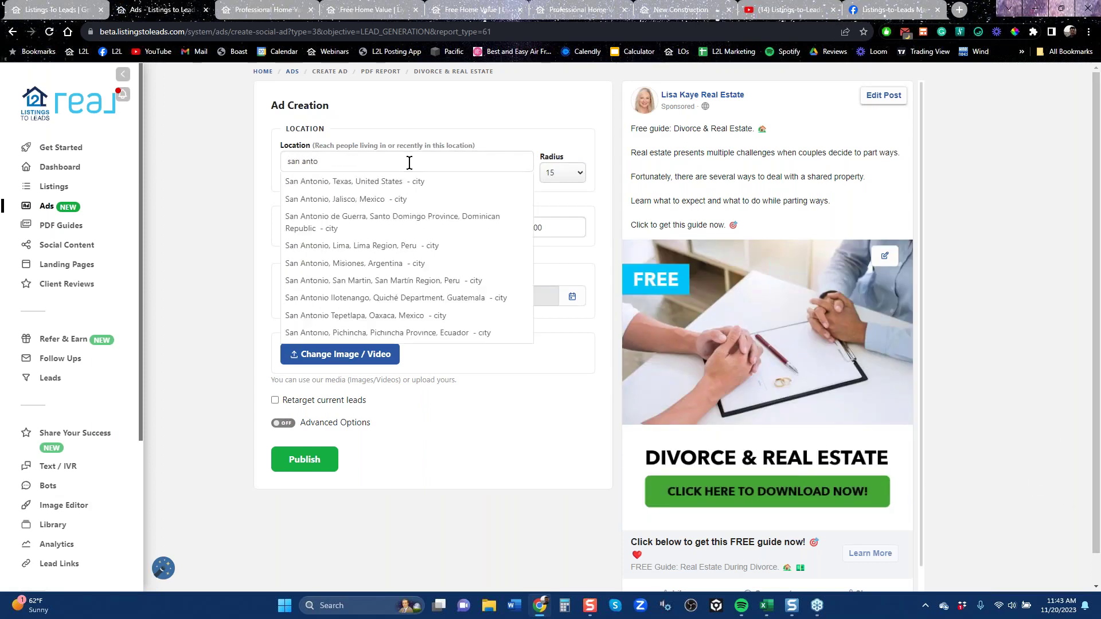
key(Down)
key(Return)
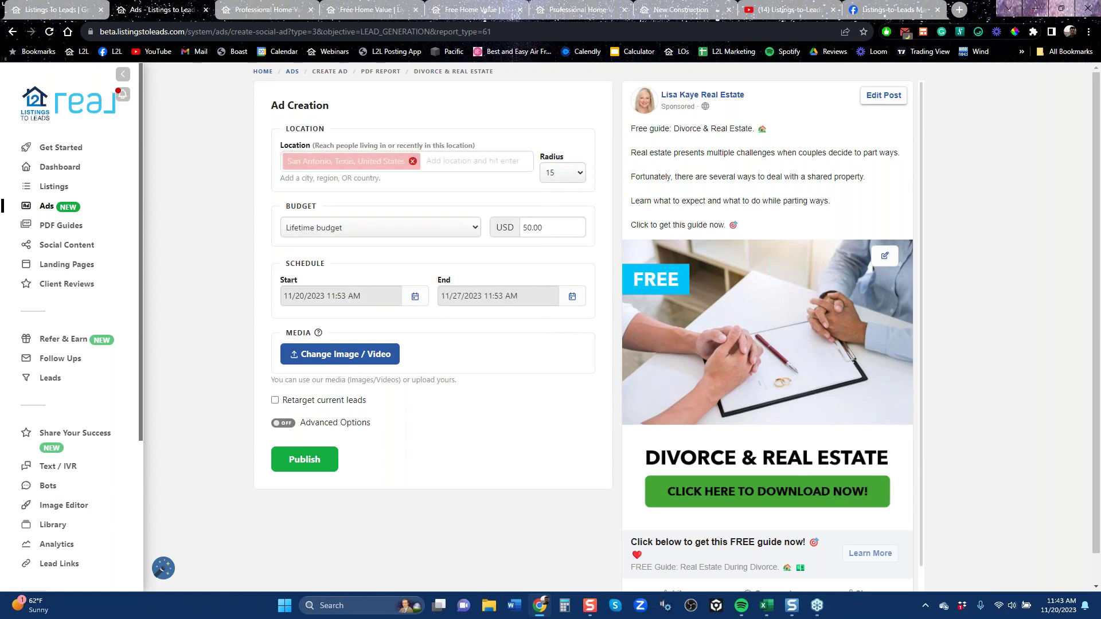
- Select the 50.00 budget amount, then go back to the Landing Pages list
click(532, 231)
drag(531, 232, 519, 233)
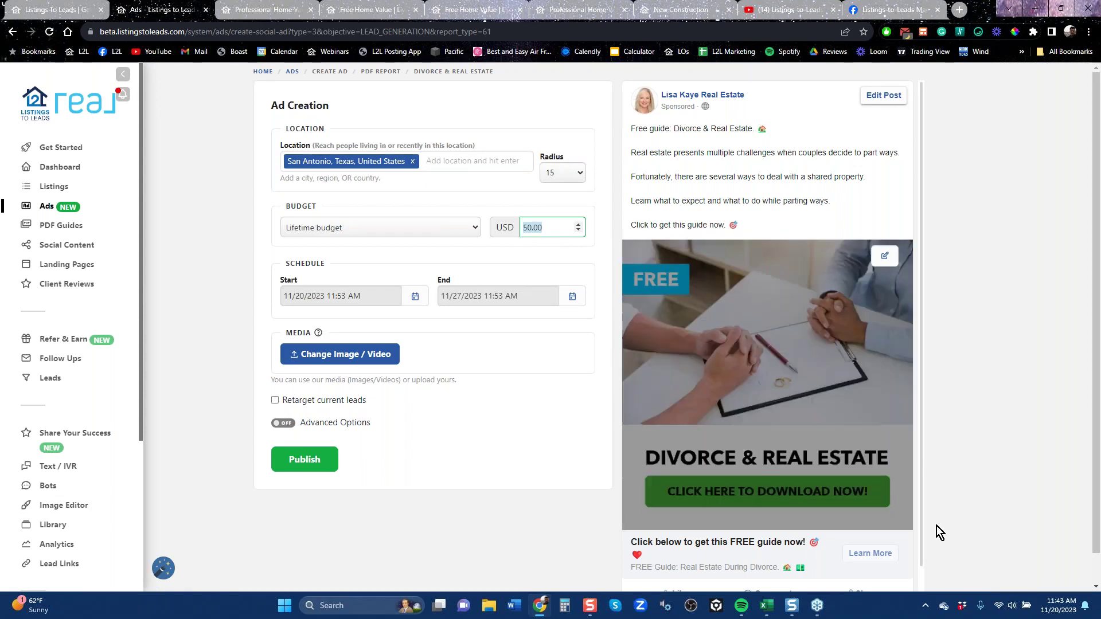
scroll(807, 546, down, 1)
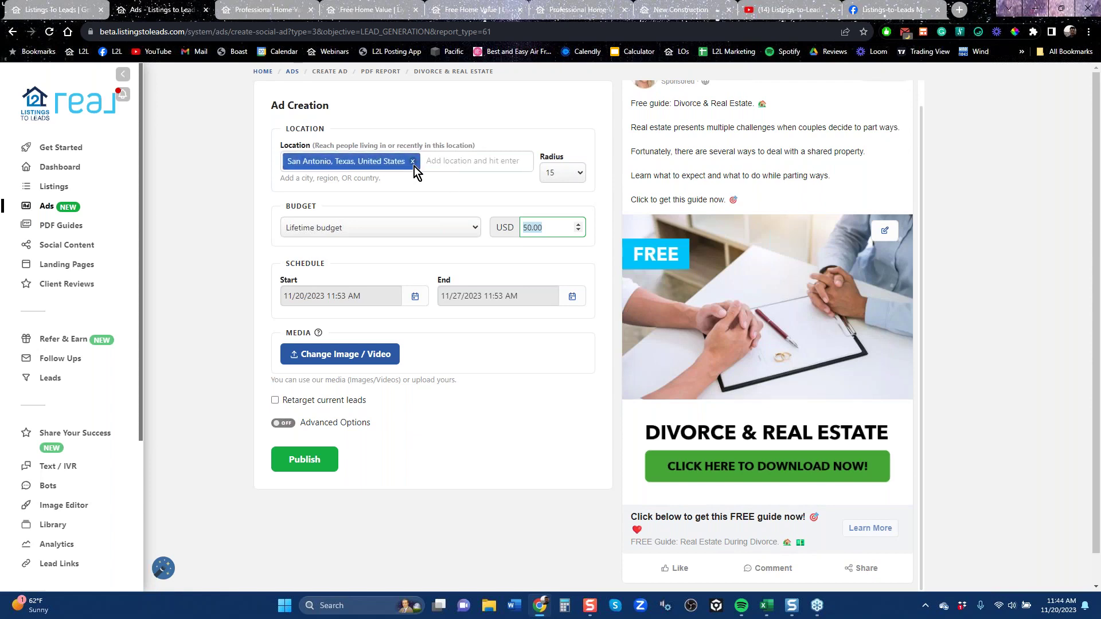
click(13, 31)
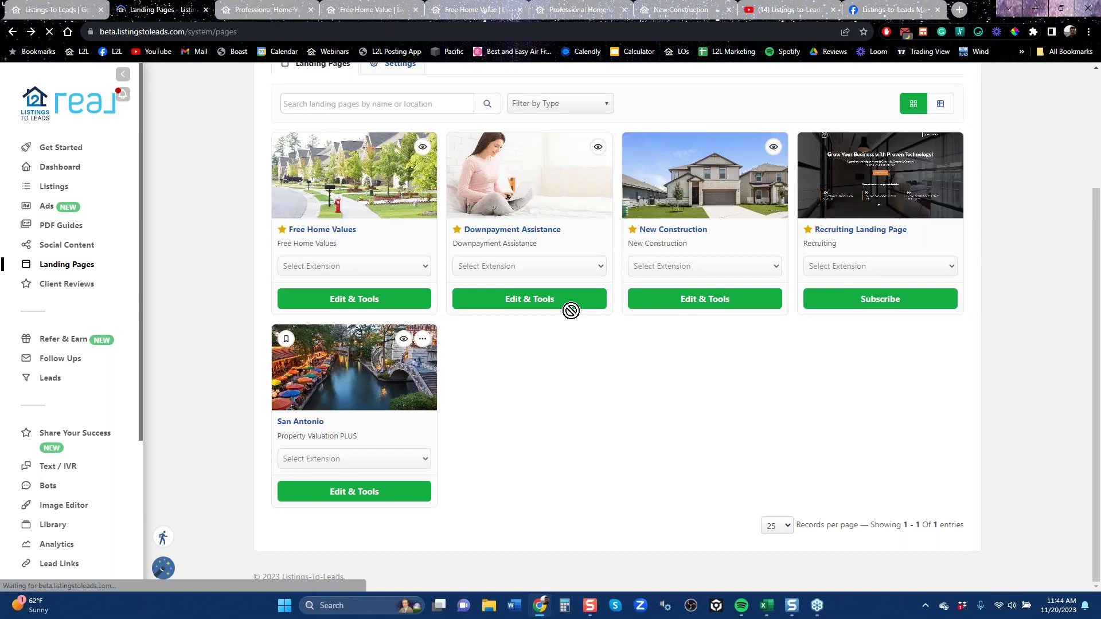
- Browse the landing page types, try Empty Nester, cancel, and return to the Ads page
click(317, 139)
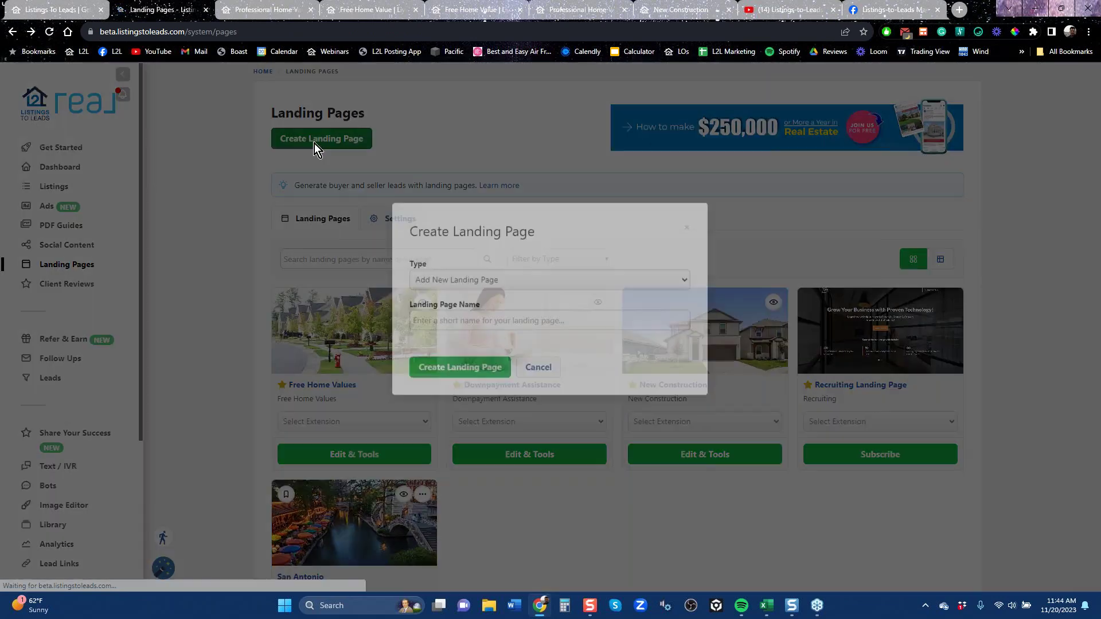
click(549, 313)
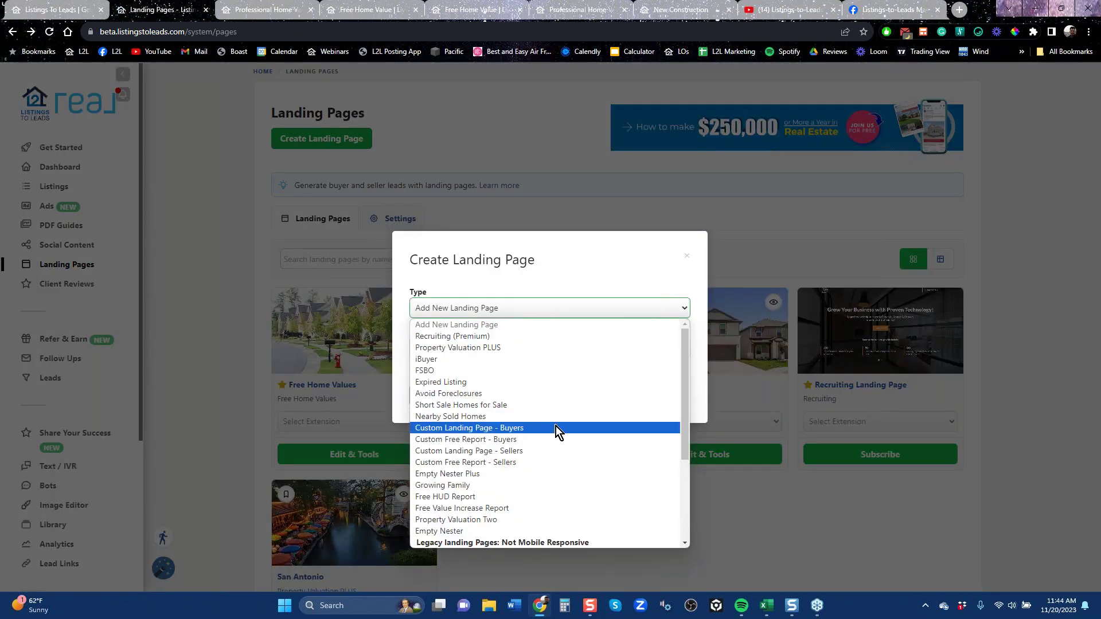
scroll(560, 431, down, 3)
scroll(680, 383, up, 1)
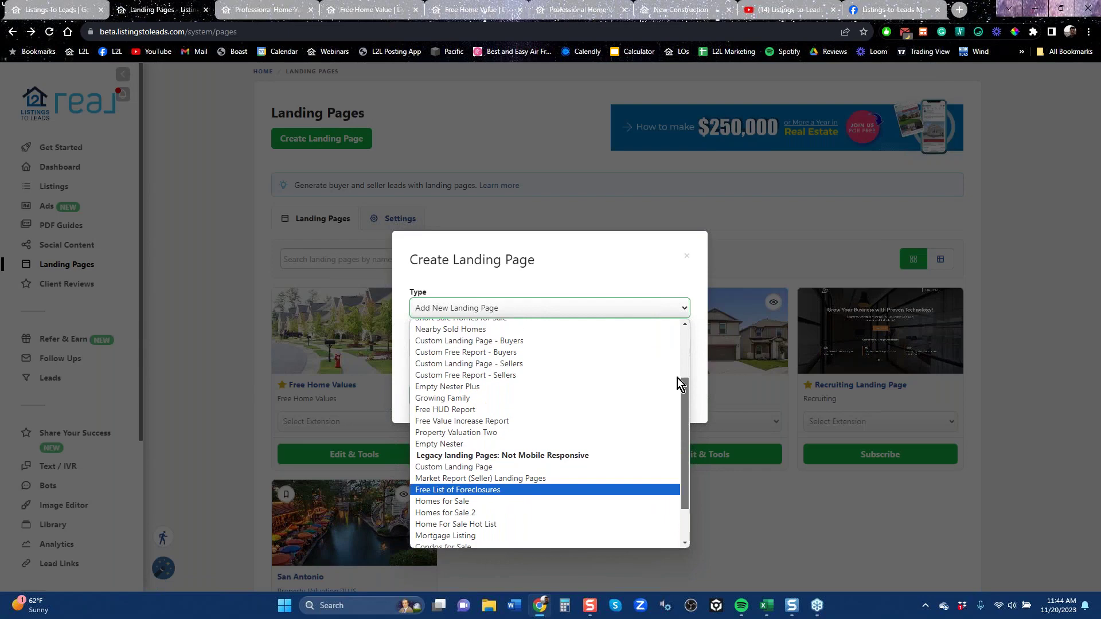
scroll(677, 367, up, 3)
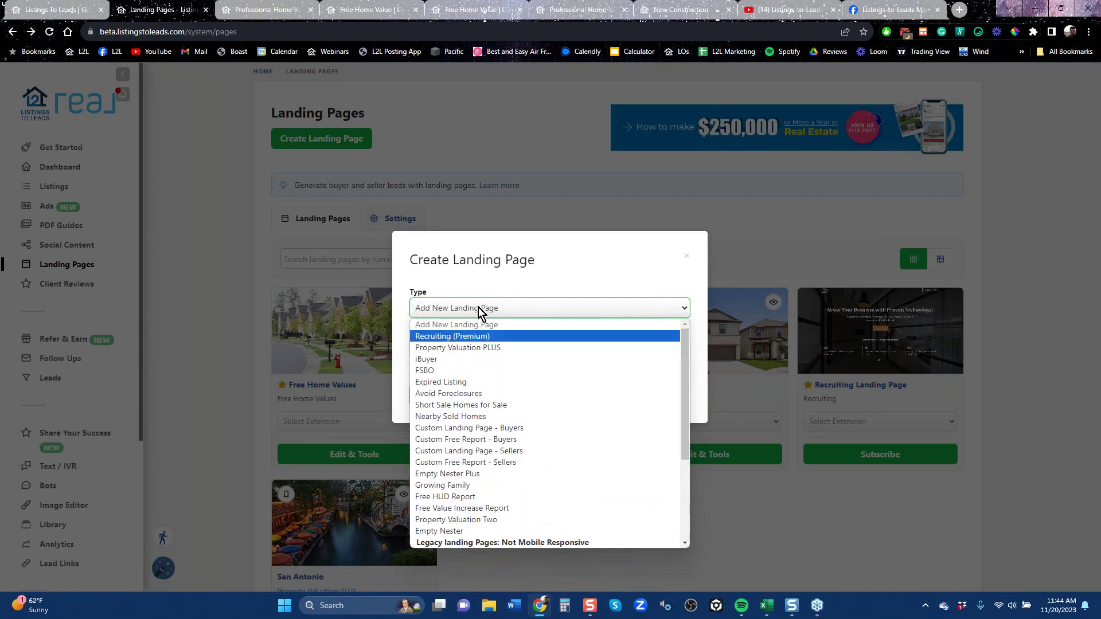
scroll(617, 386, down, 3)
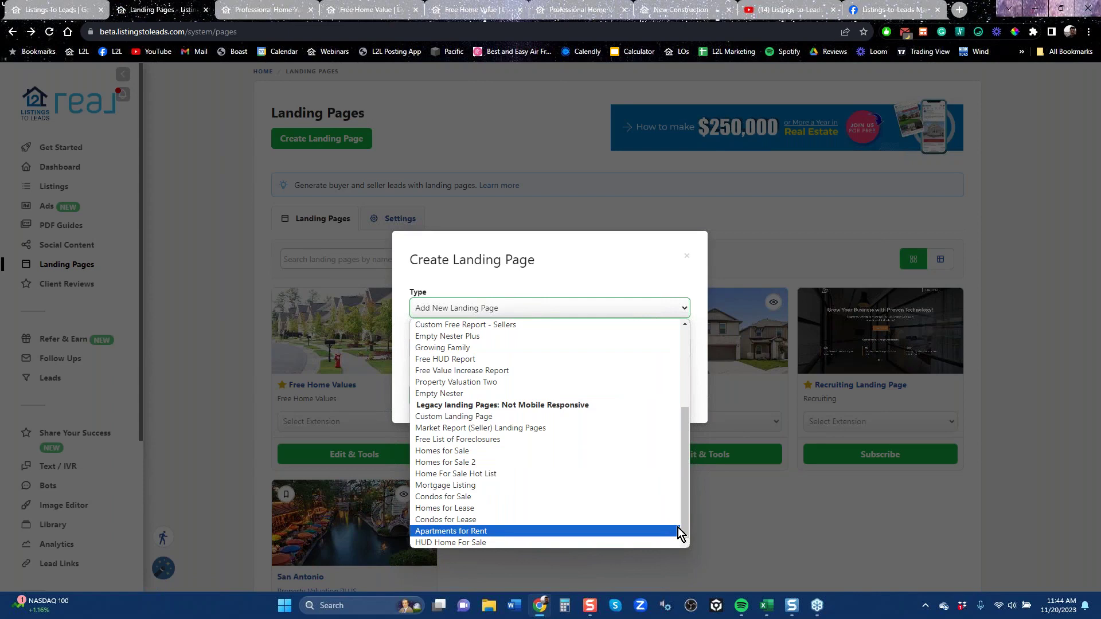
click(659, 392)
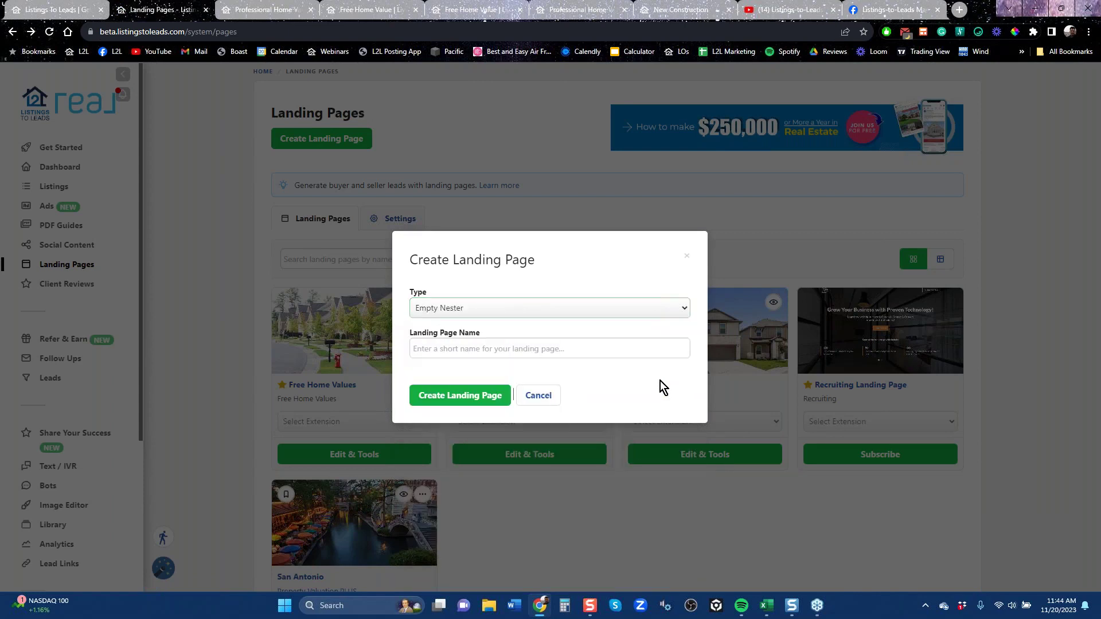
click(539, 395)
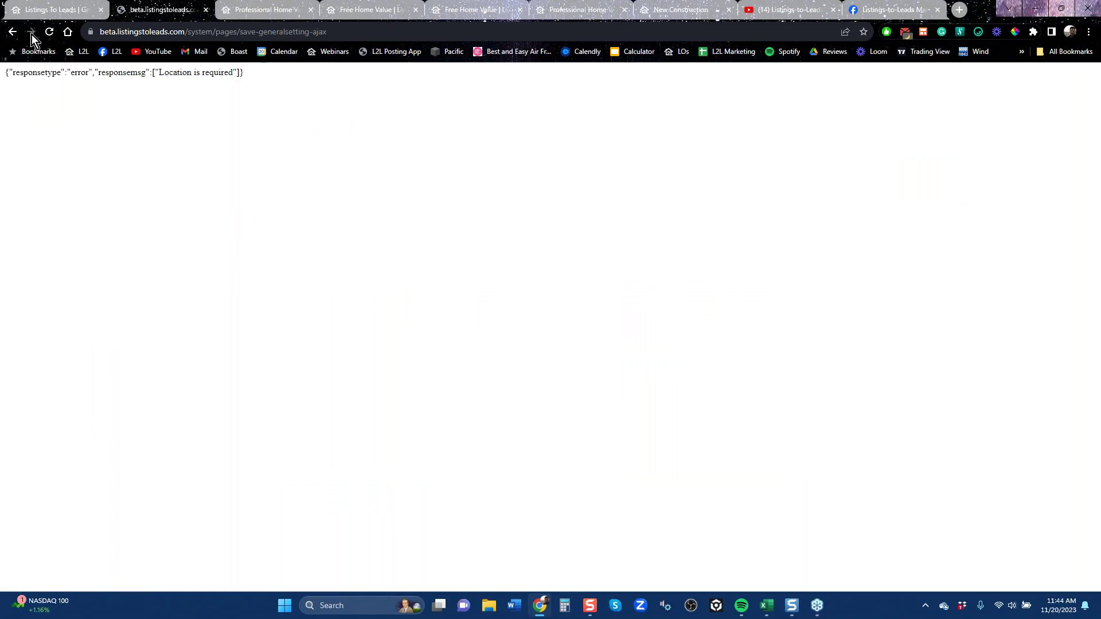
click(14, 32)
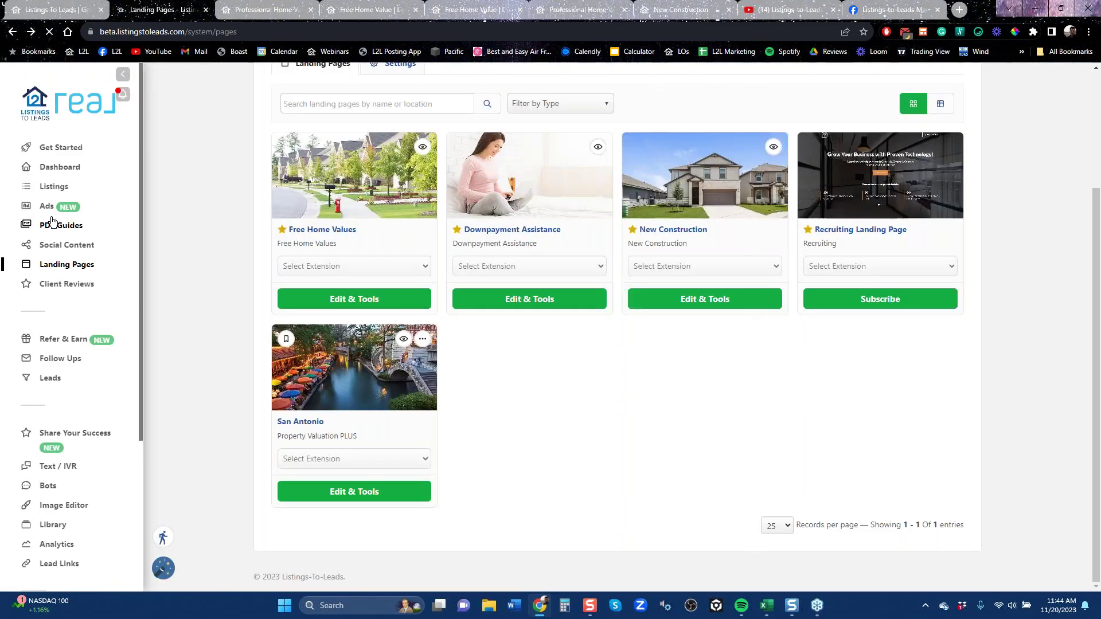
click(47, 207)
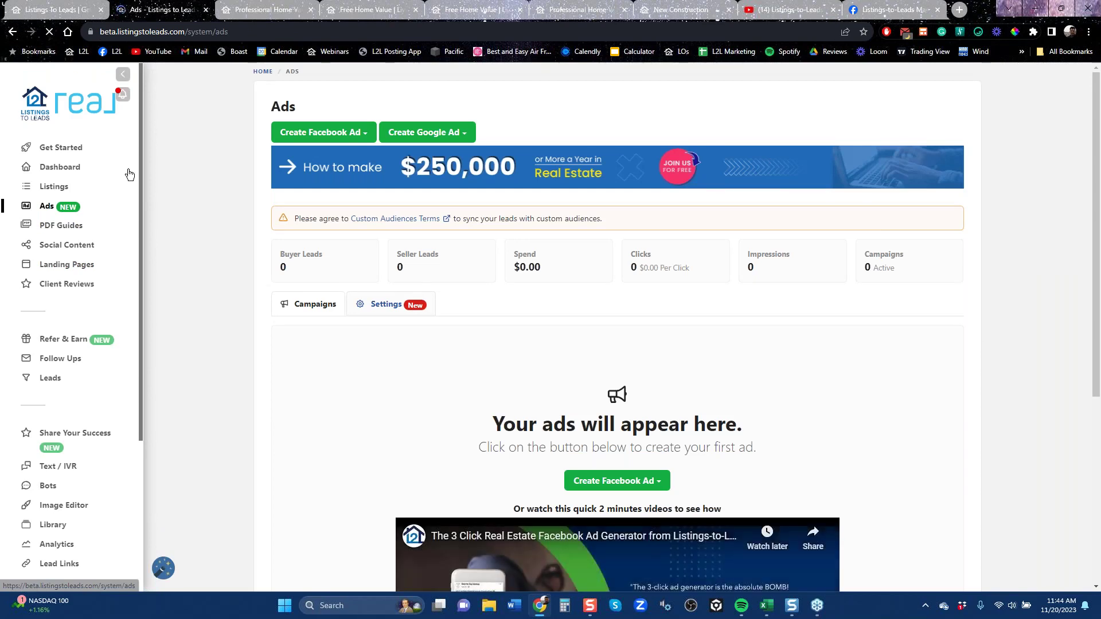
- Create a Lead Ads Facebook landing-page ad for the San Antonio landing page
click(351, 134)
click(331, 177)
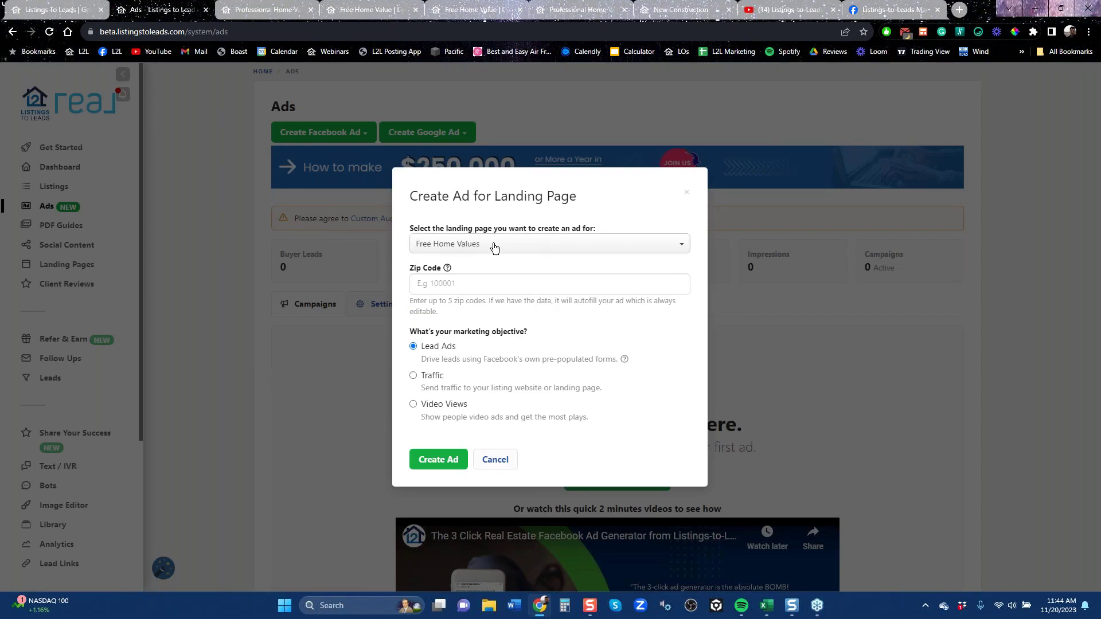
click(494, 248)
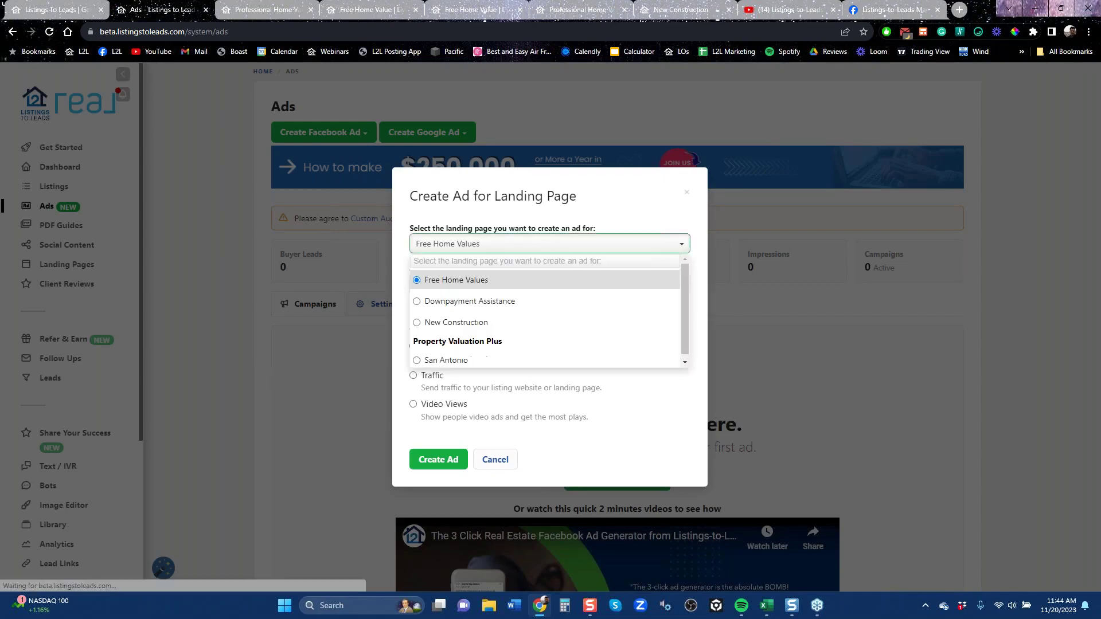
click(423, 361)
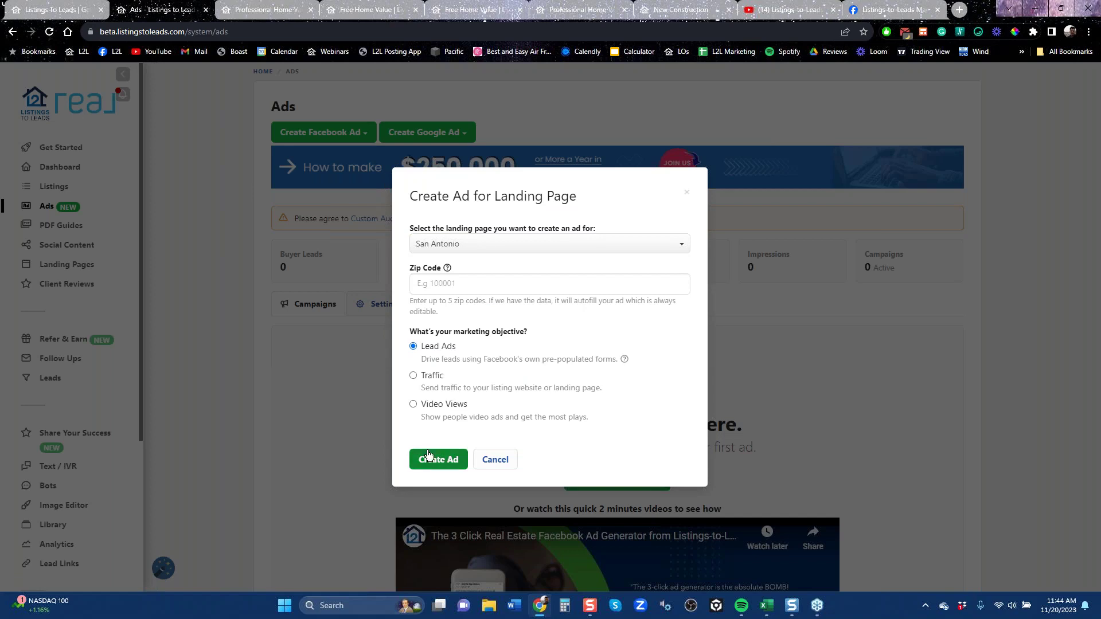
click(431, 461)
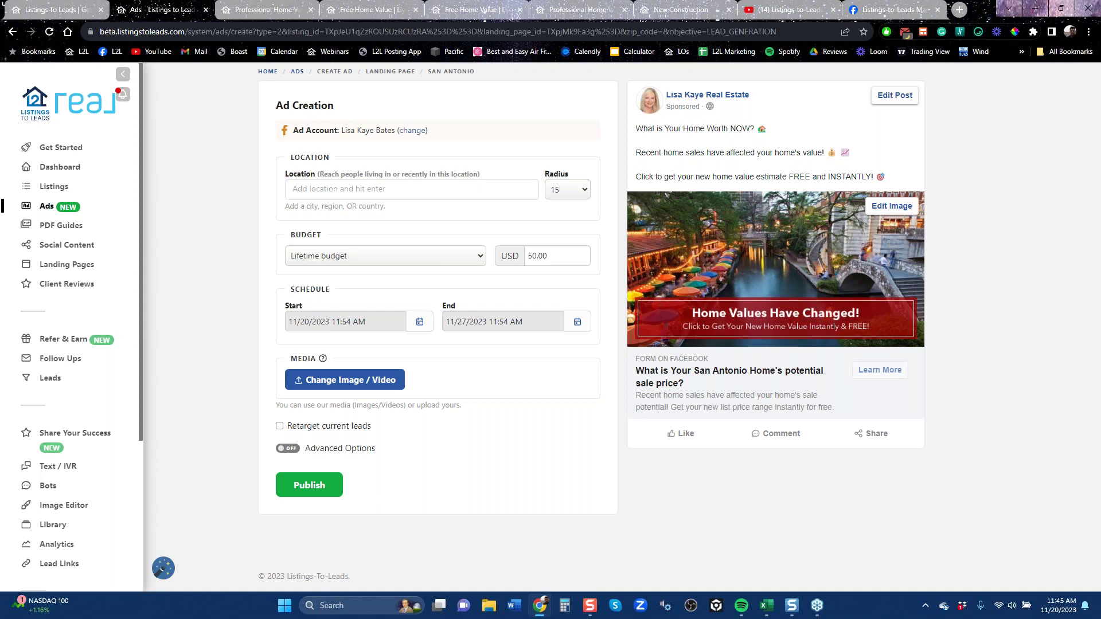
click(373, 9)
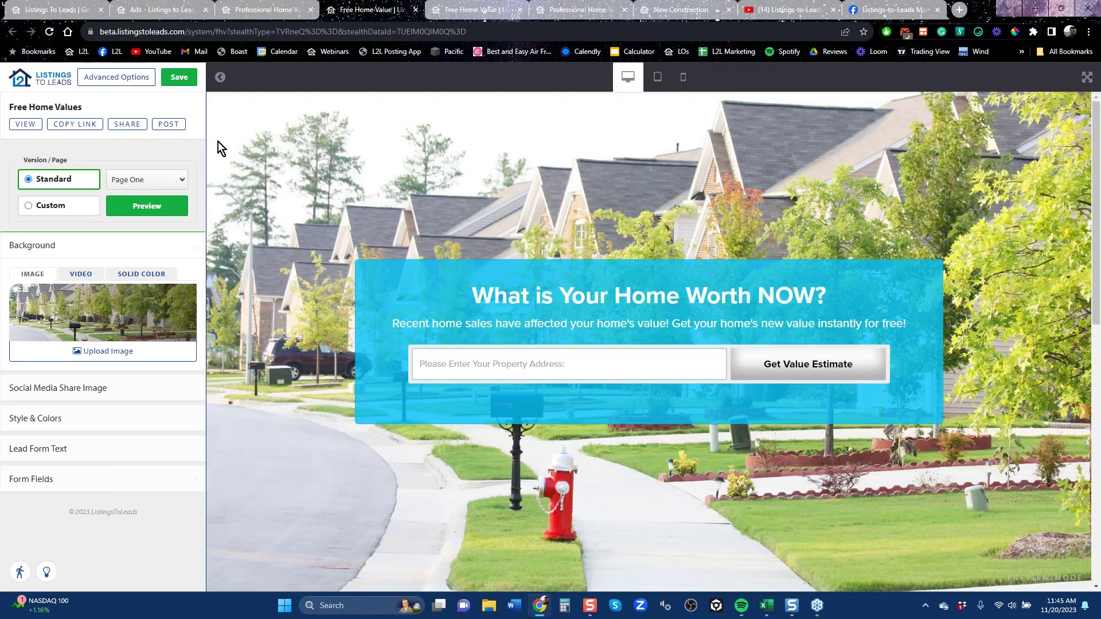
click(25, 124)
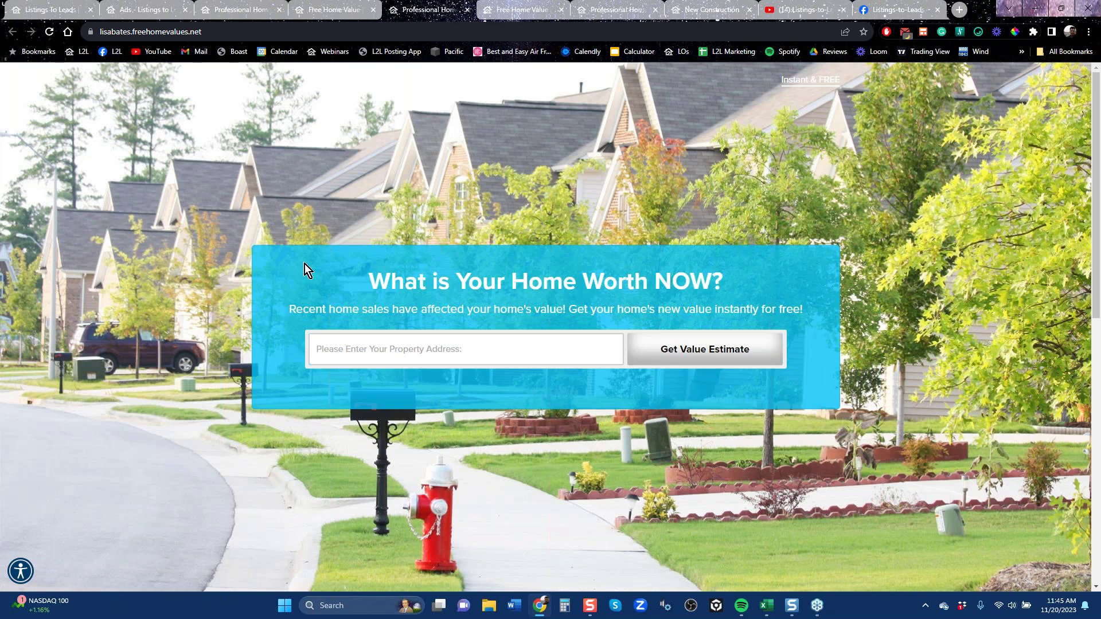
click(256, 12)
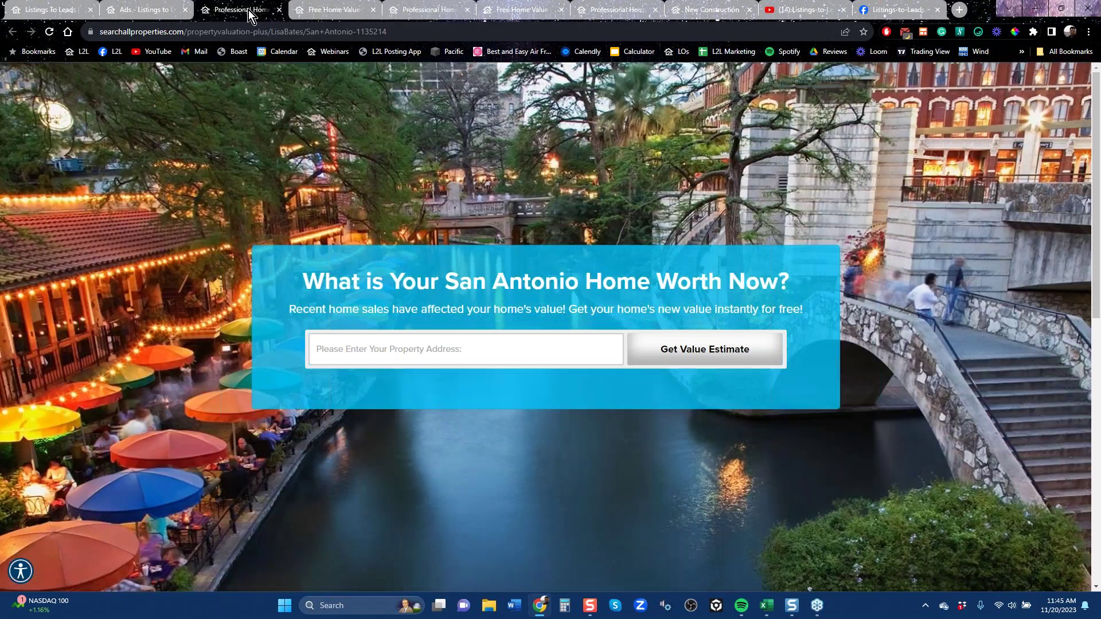
click(346, 11)
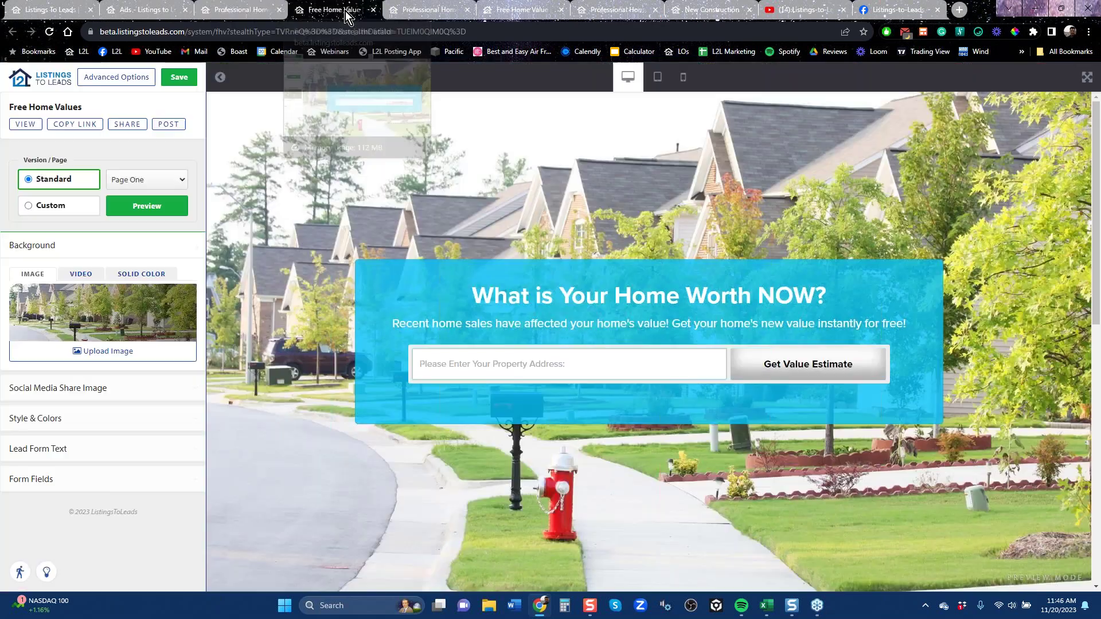
click(430, 11)
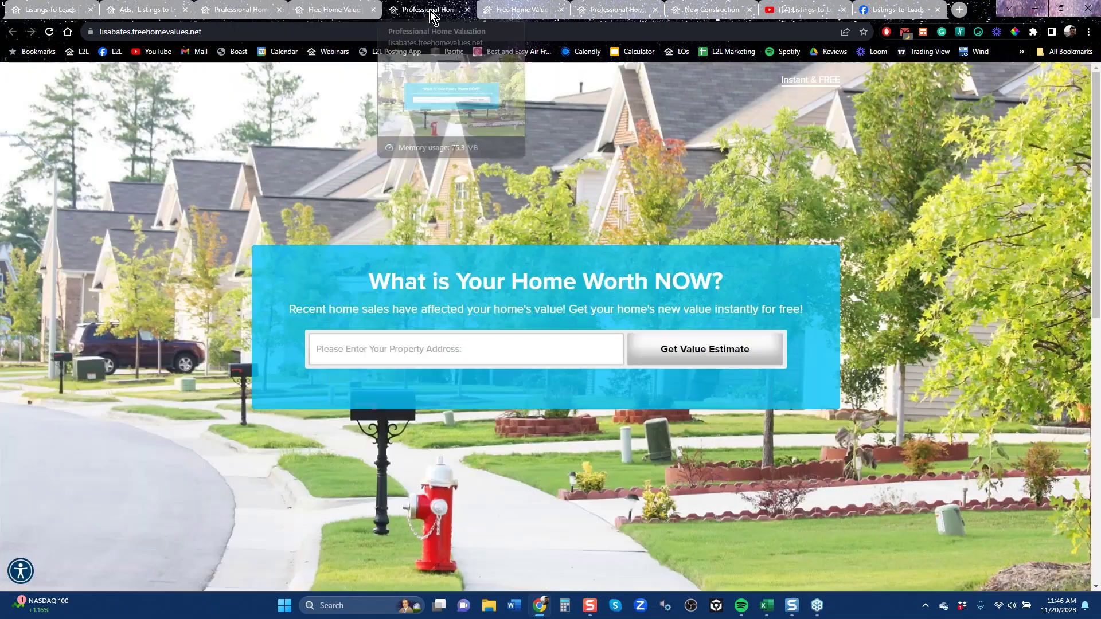
click(147, 14)
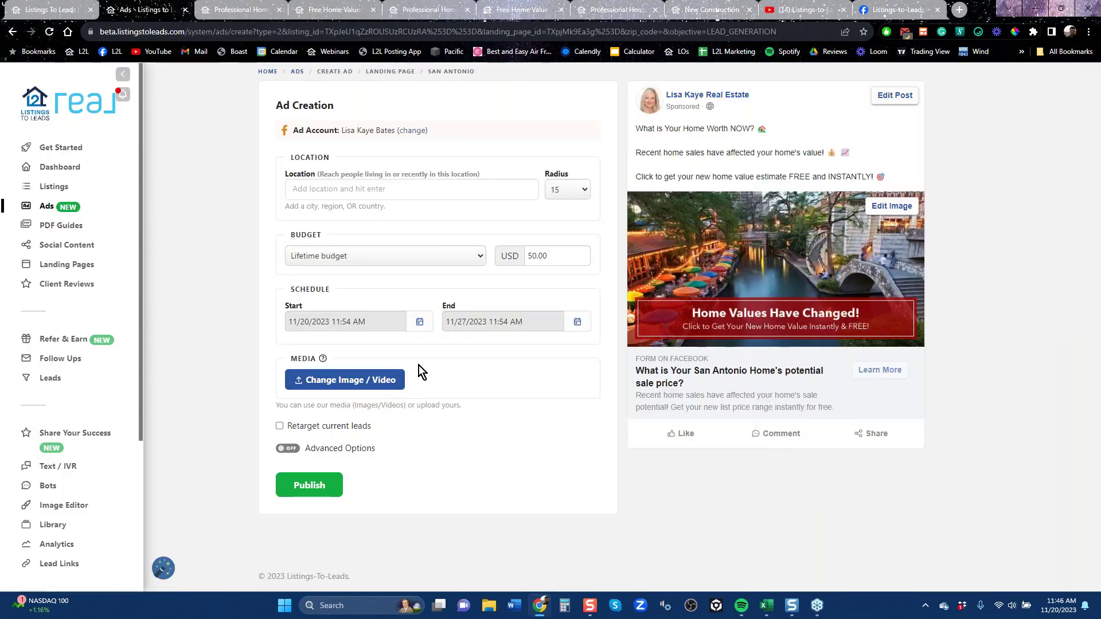
- Target the ad at San Antonio, Texas, then open a new browser tab
click(423, 189)
text(San)
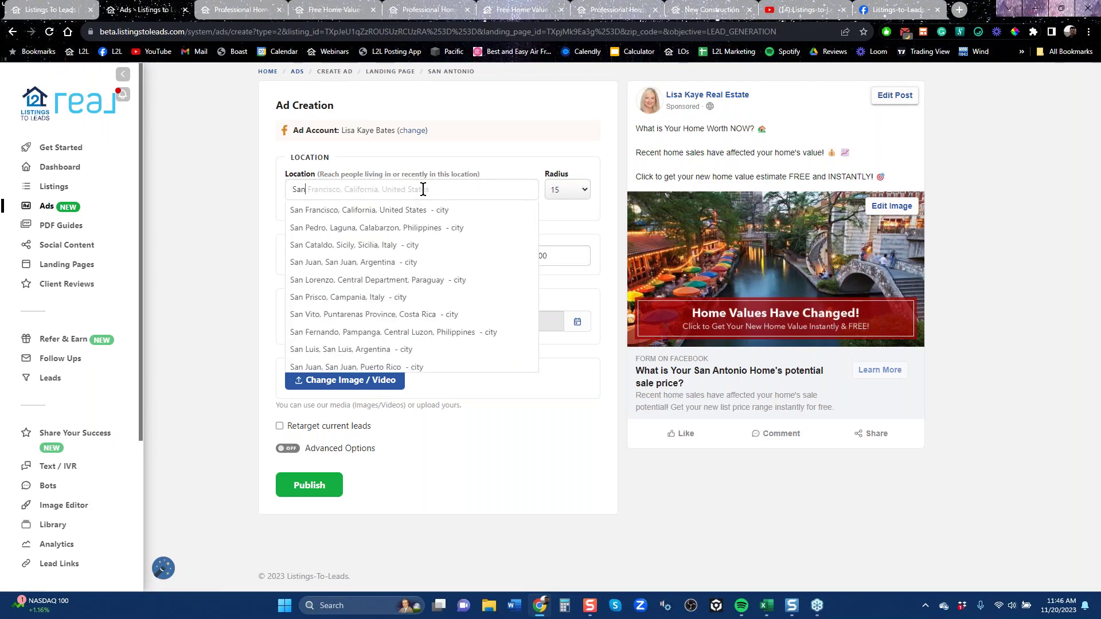
text( ant)
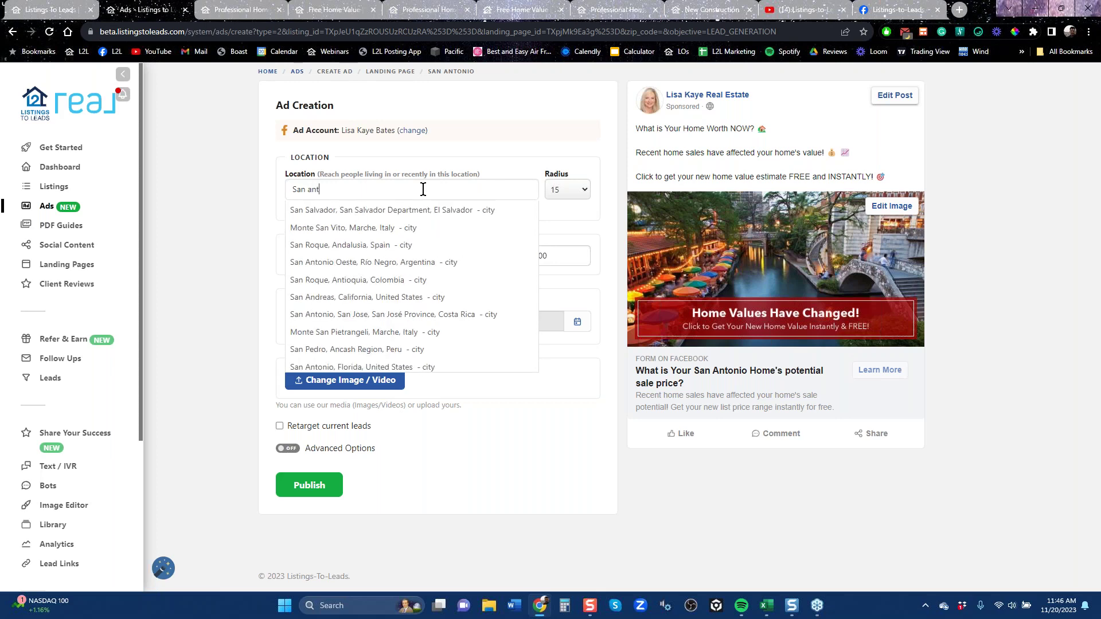
key(Down)
key(Return)
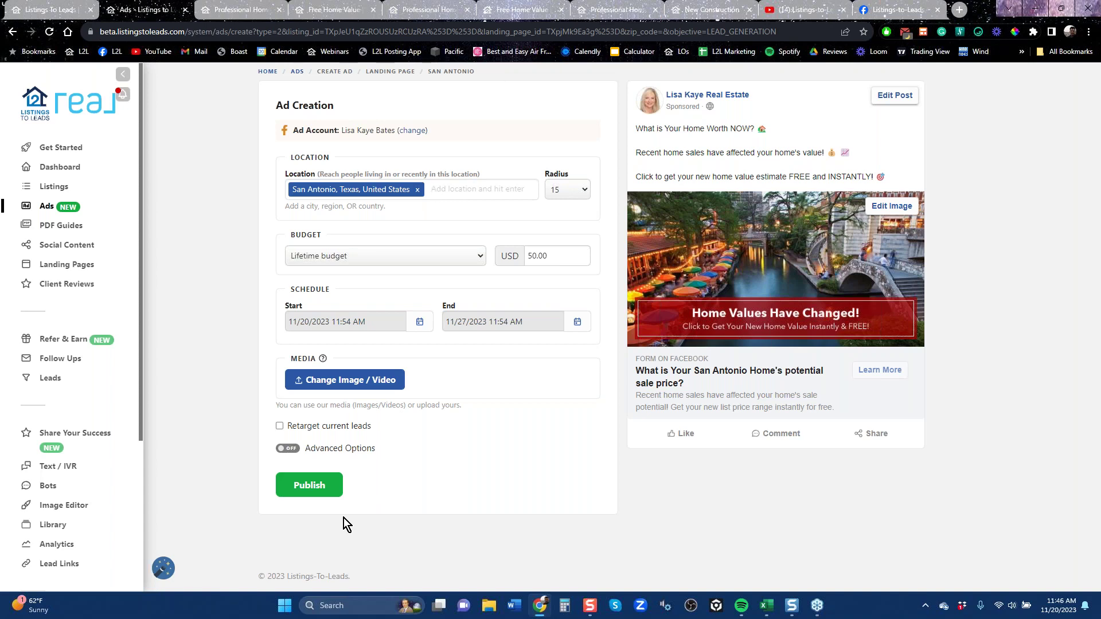
key(ctrl+t)
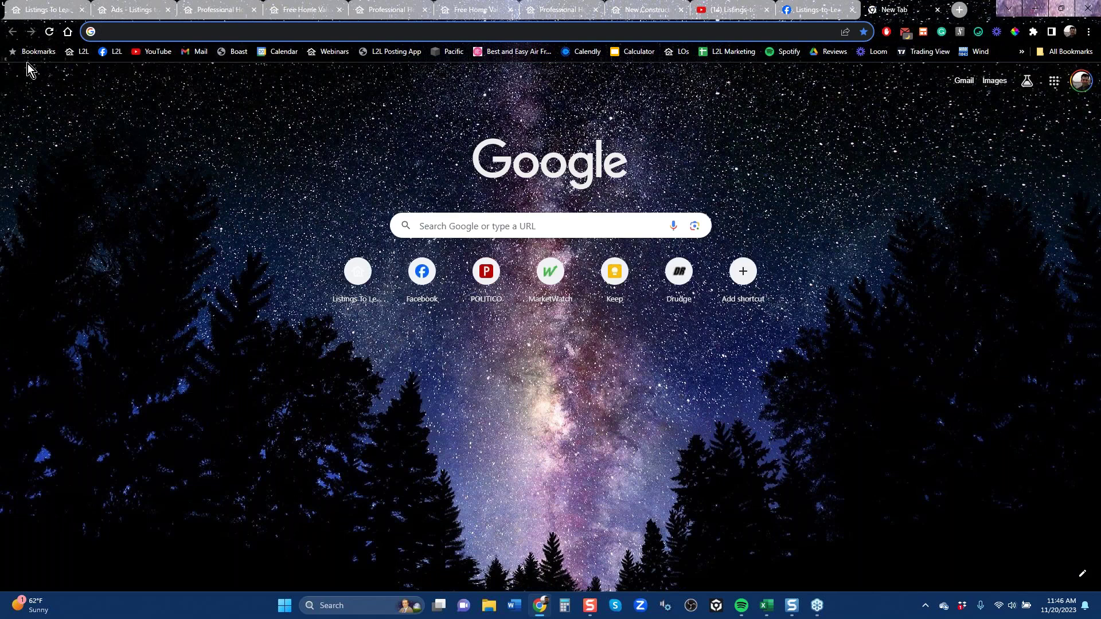
- Return to the ad creation tab and sign out of the agent account
click(45, 9)
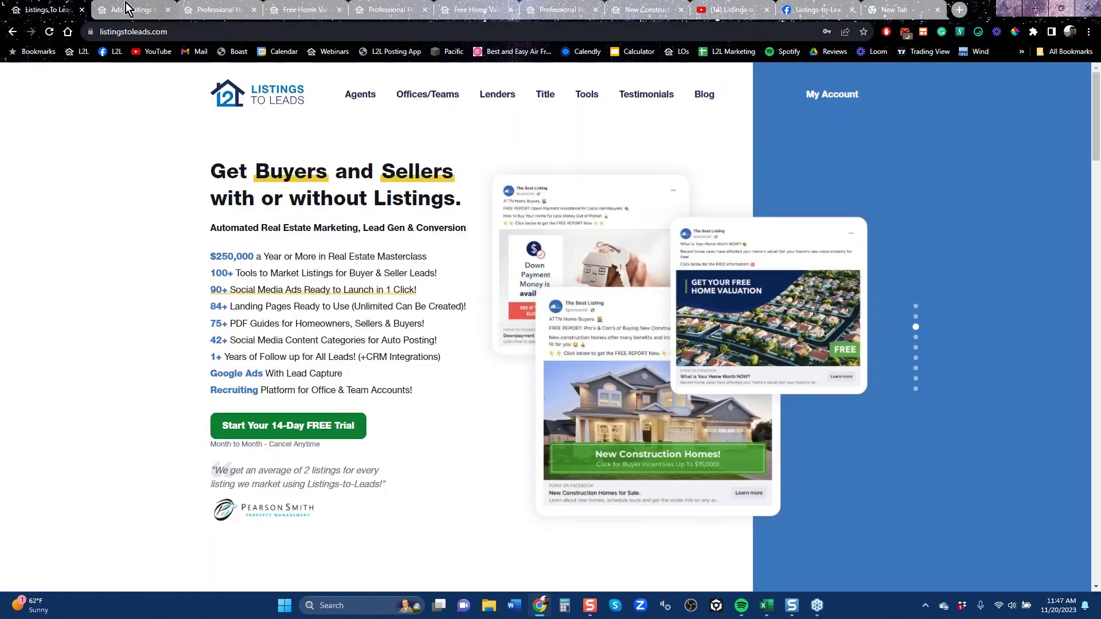
click(127, 8)
scroll(63, 401, down, 4)
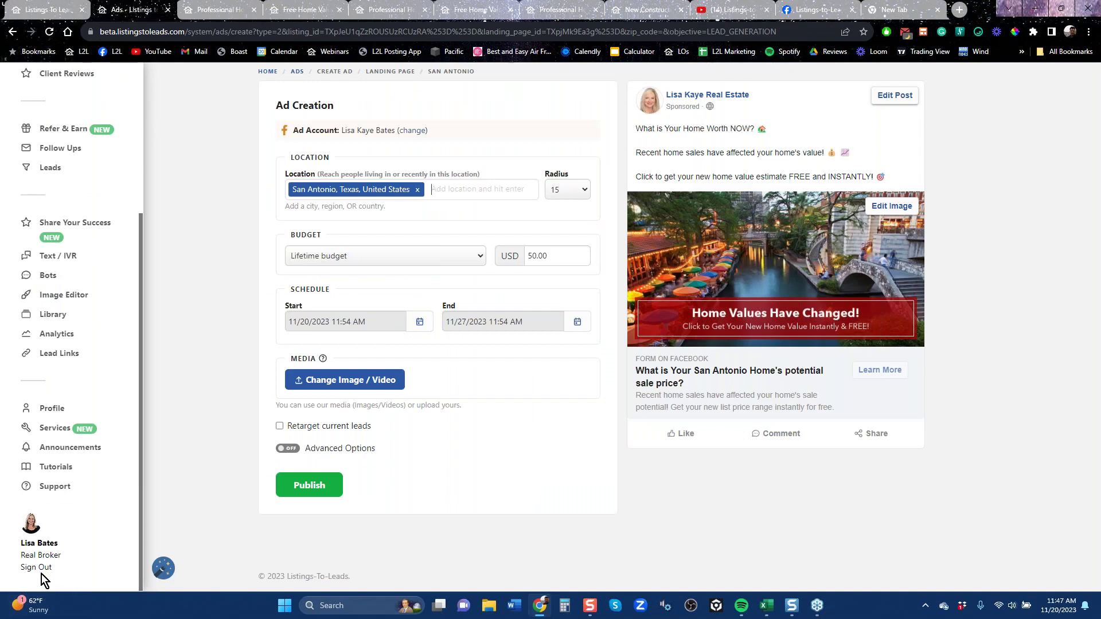
click(36, 568)
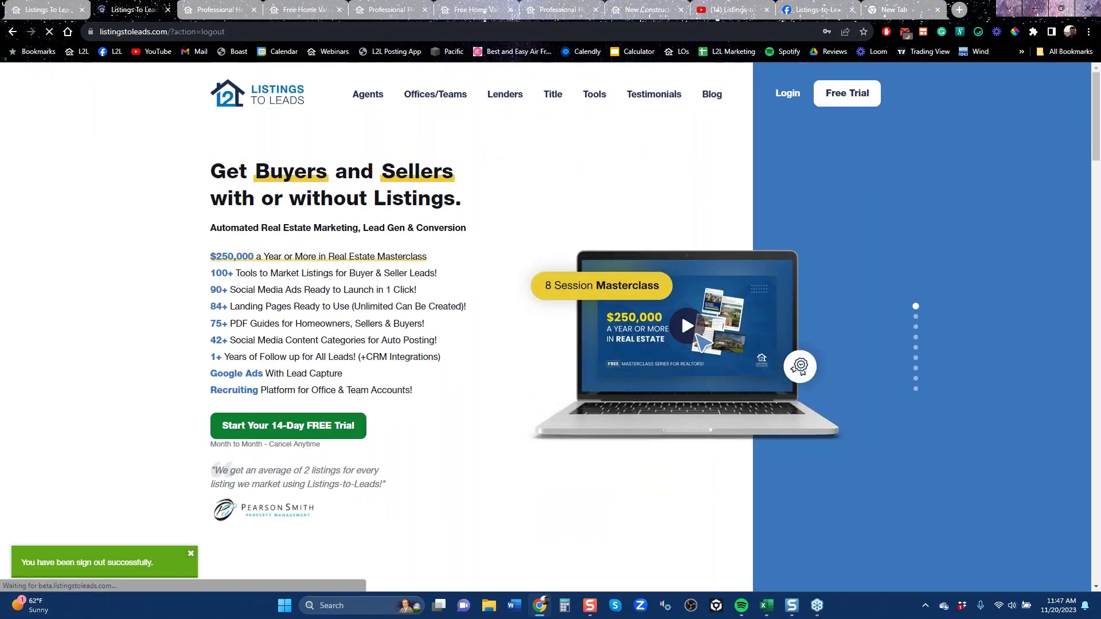
- Log back in with a different saved account and open its Listings page
click(787, 92)
click(485, 273)
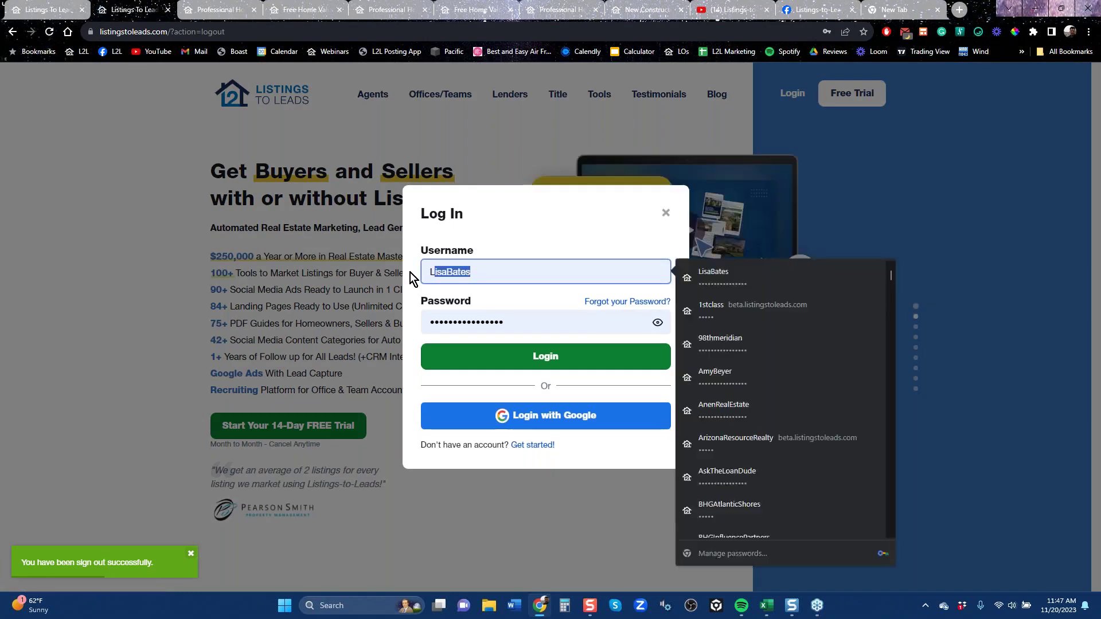
click(503, 278)
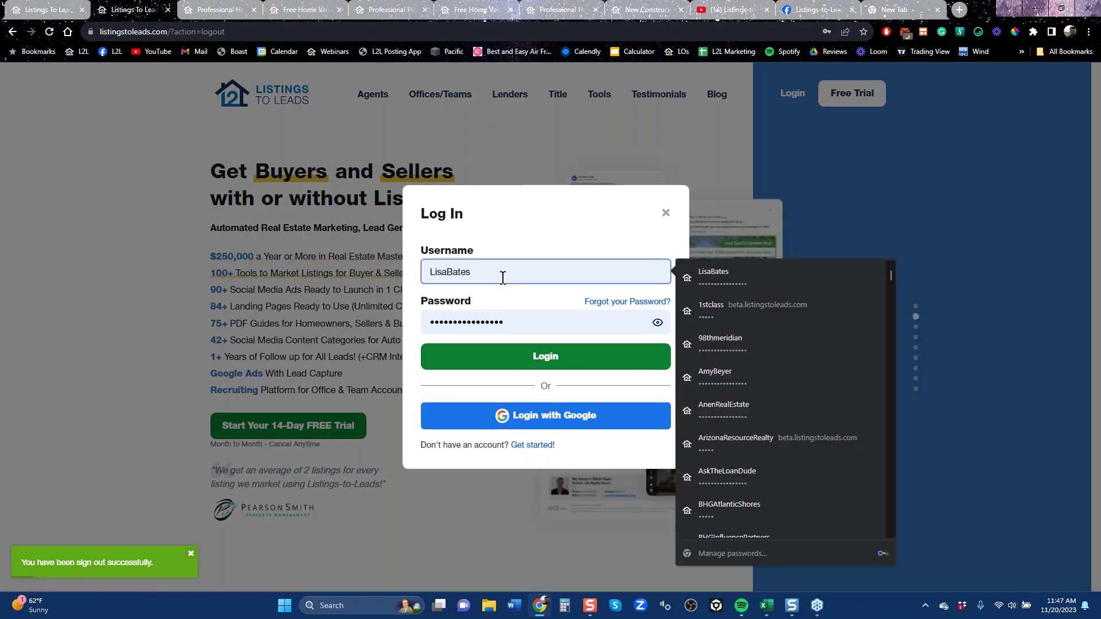
key(BackSpace)
key(BackSpace)
key(BackSpace)
key(BackSpace)
key(BackSpace)
key(BackSpace)
key(BackSpace)
key(BackSpace)
key(BackSpace)
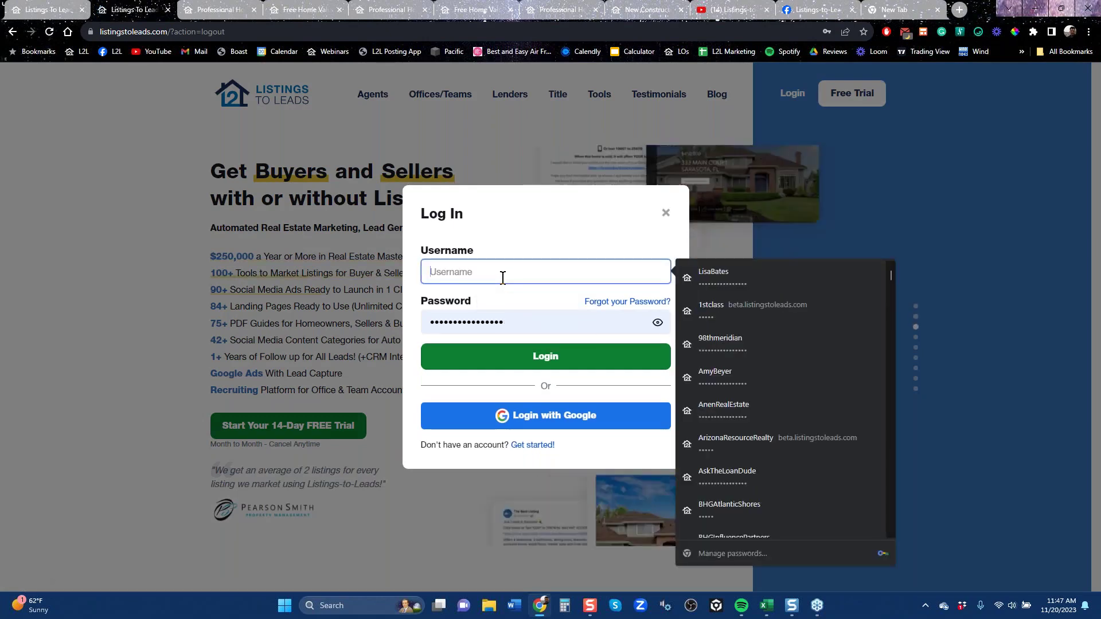
text(sf)
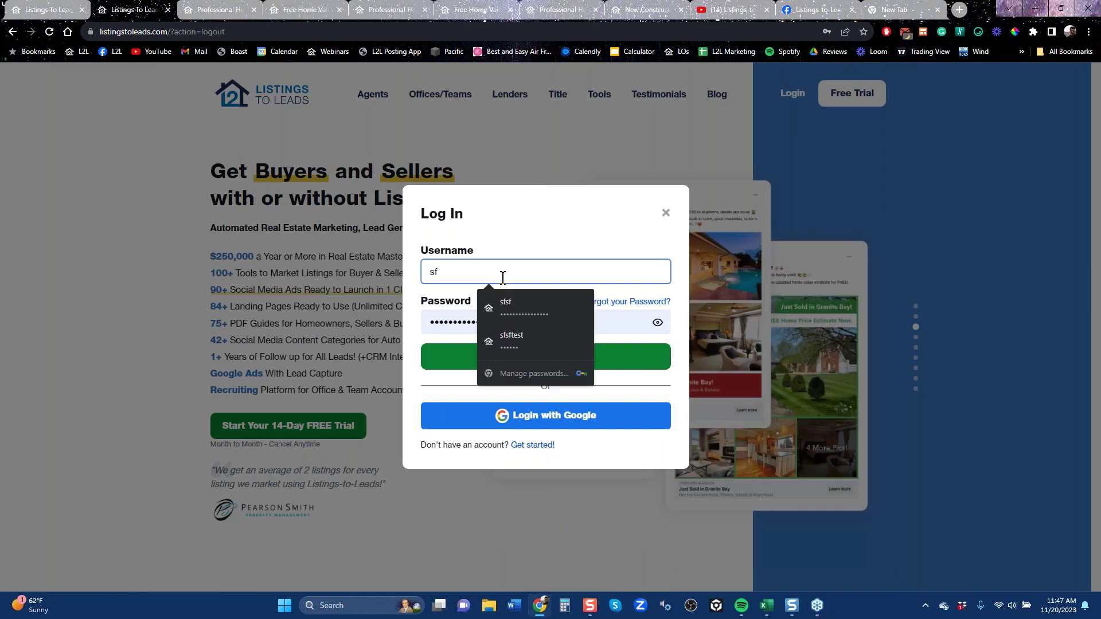
key(Down)
key(Return)
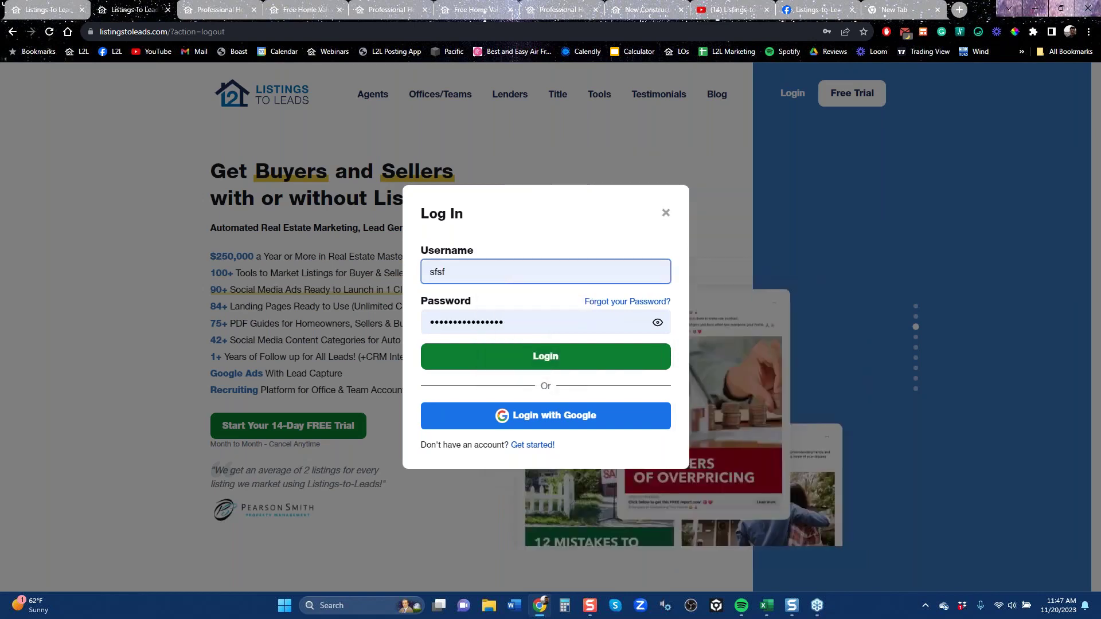
click(548, 359)
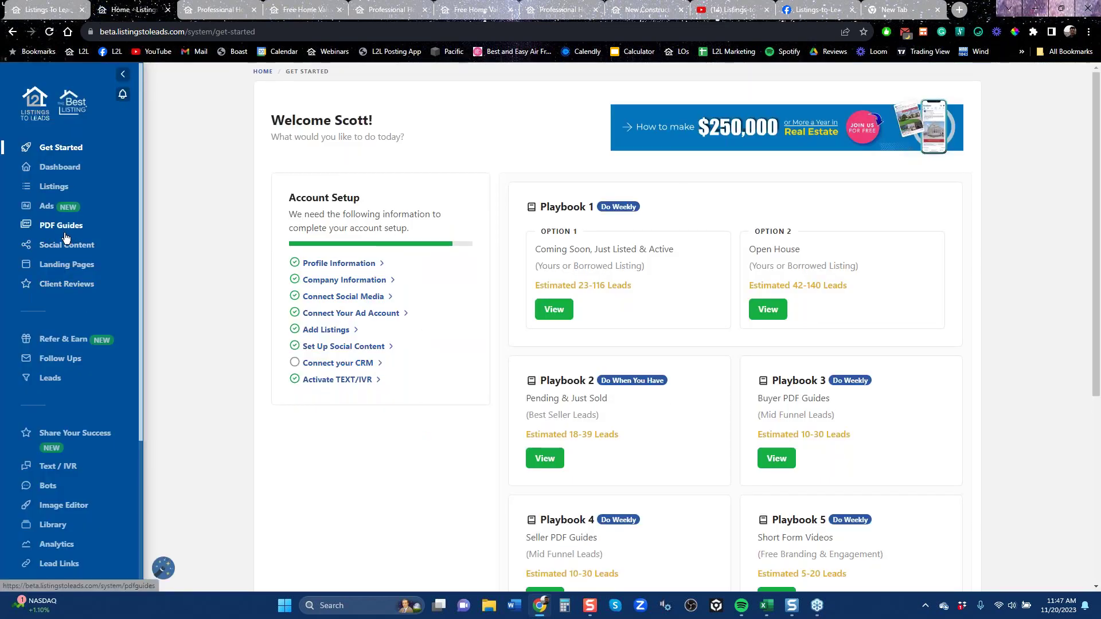
click(54, 186)
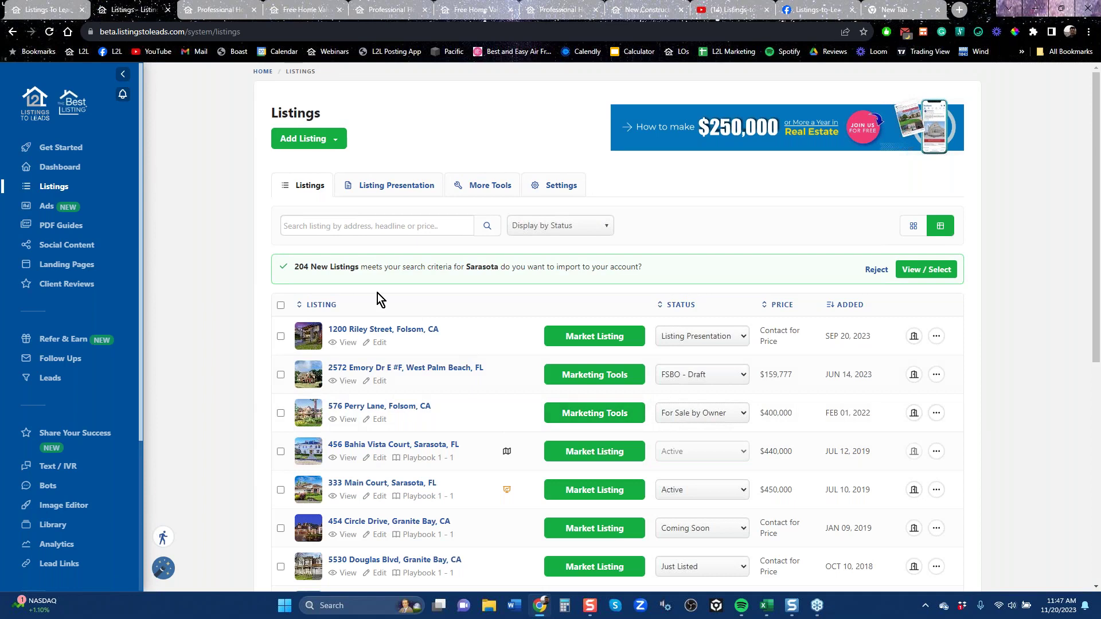
- Open the Ads page showing 11 campaigns, 2 buyer and 4 seller leads, $48.46 spent
click(49, 209)
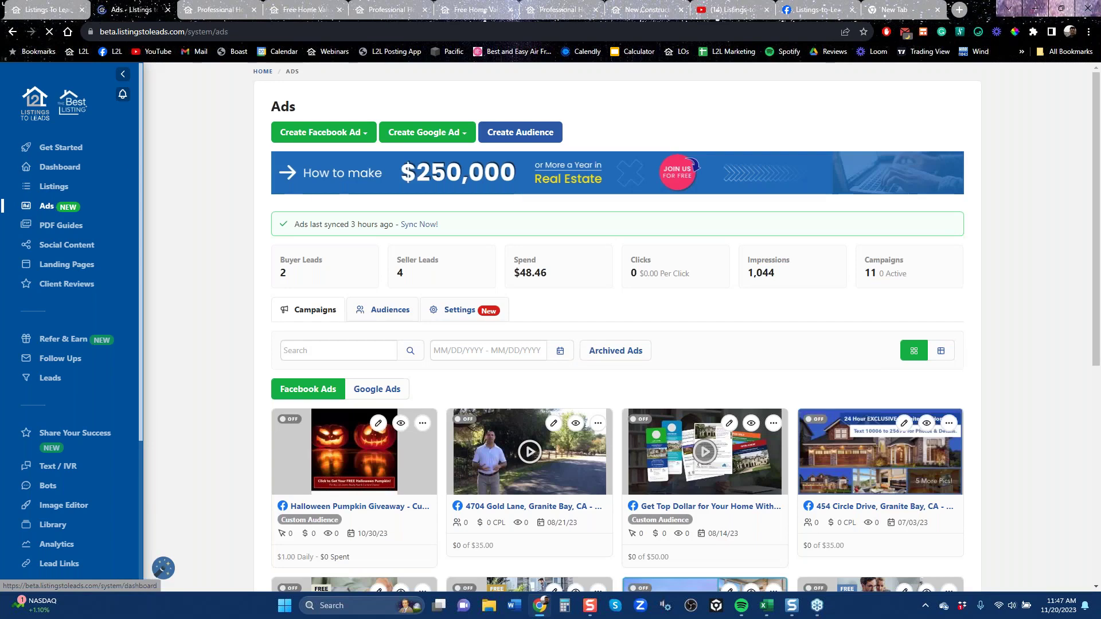
- Start a Facebook landing-page ad, choose the Concord landing page, and create the ad
click(357, 135)
click(344, 175)
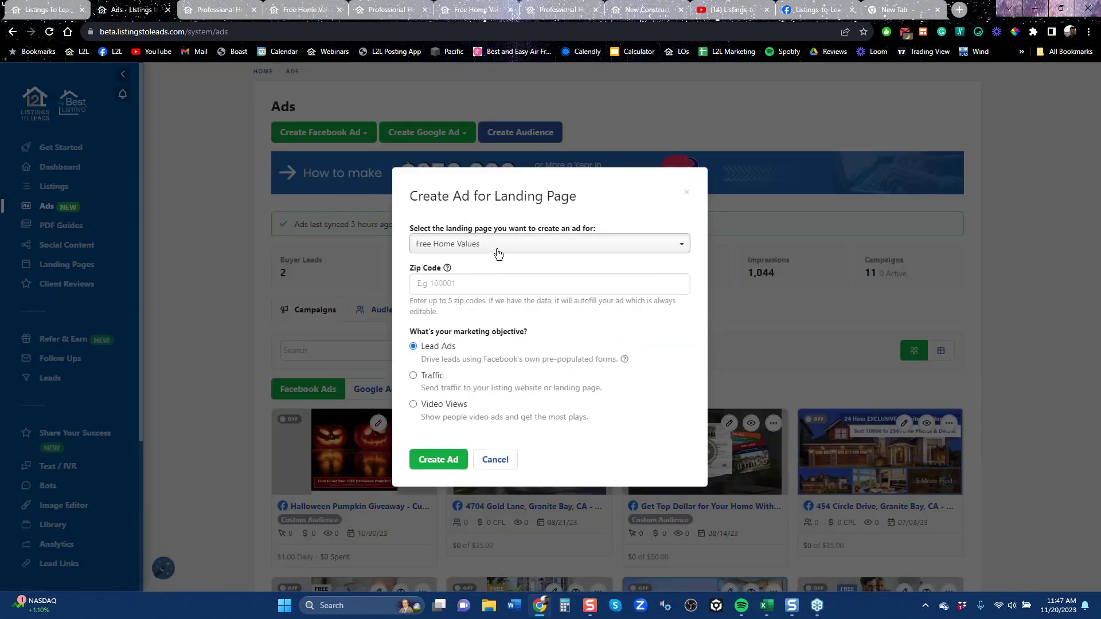
click(498, 252)
drag(697, 269, 697, 277)
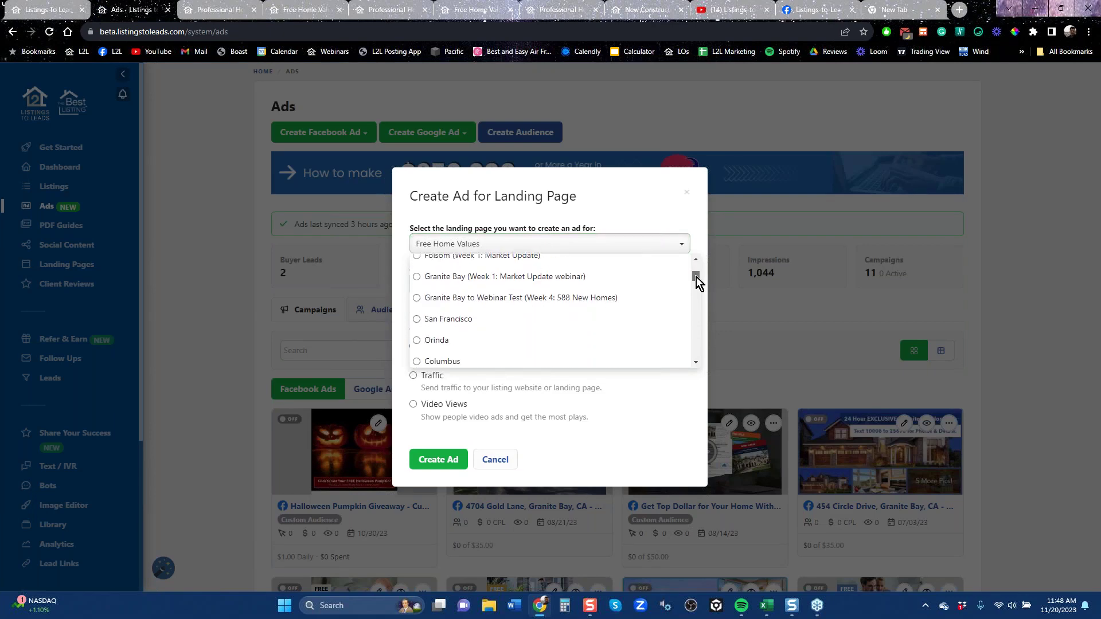
click(695, 362)
click(695, 362)
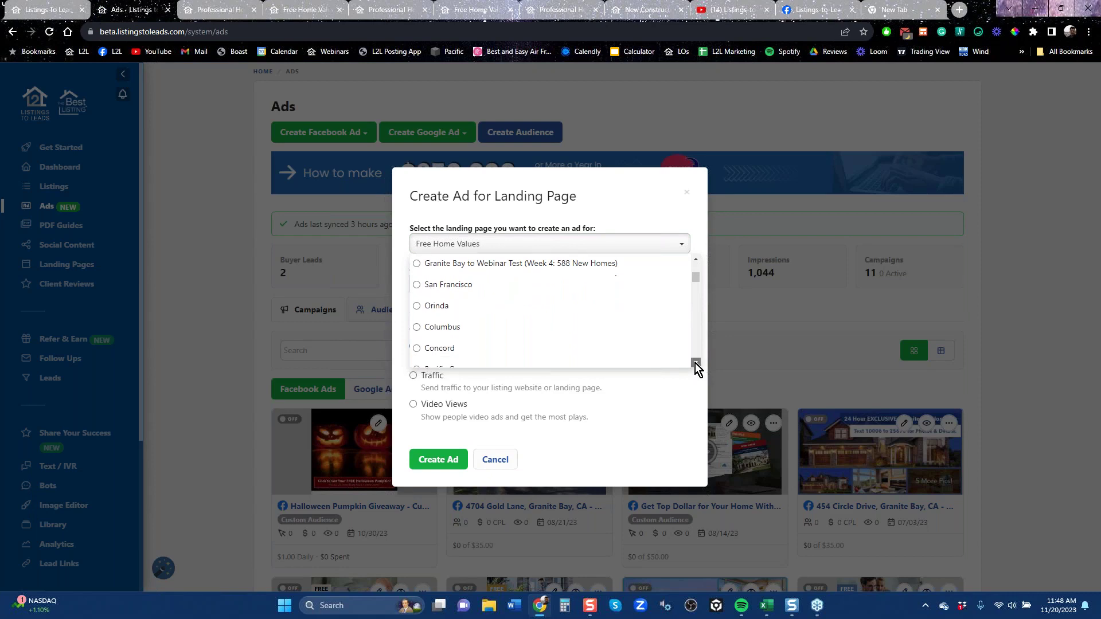
click(416, 342)
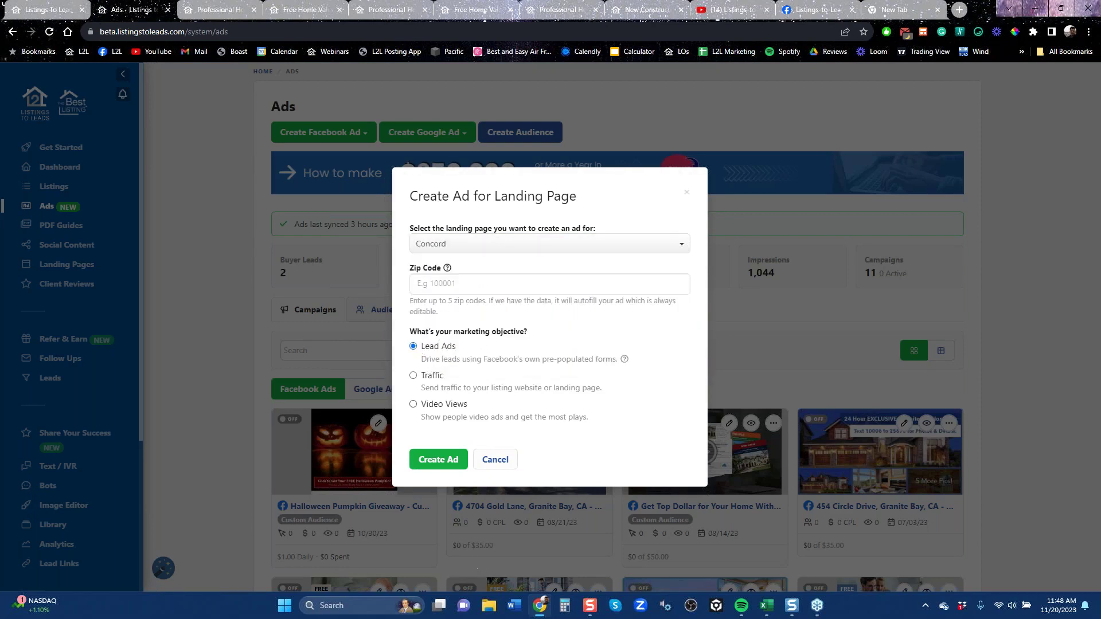
click(450, 464)
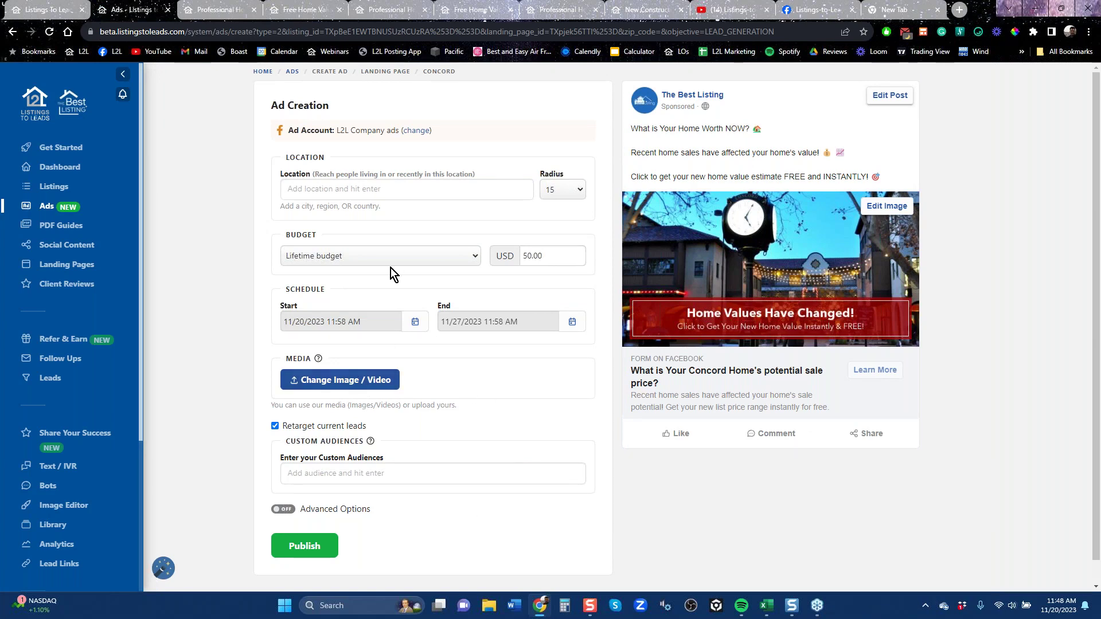
- Set the ad location to Concord, California, then move to the blank new browser tab
click(350, 186)
text(concord)
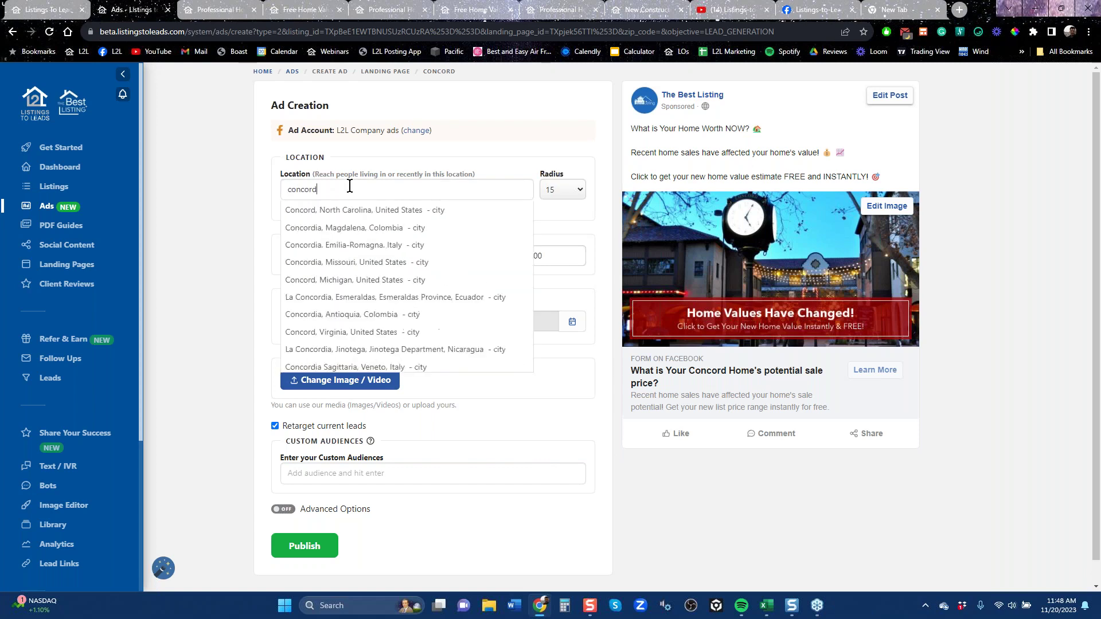
key(Down)
key(Return)
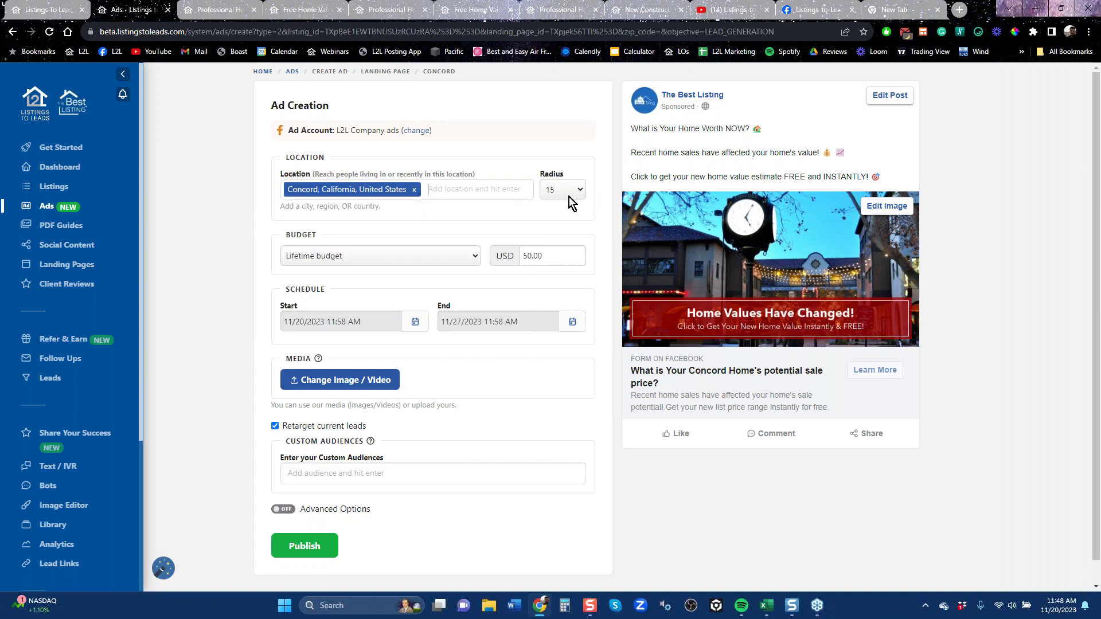
click(898, 10)
click(460, 35)
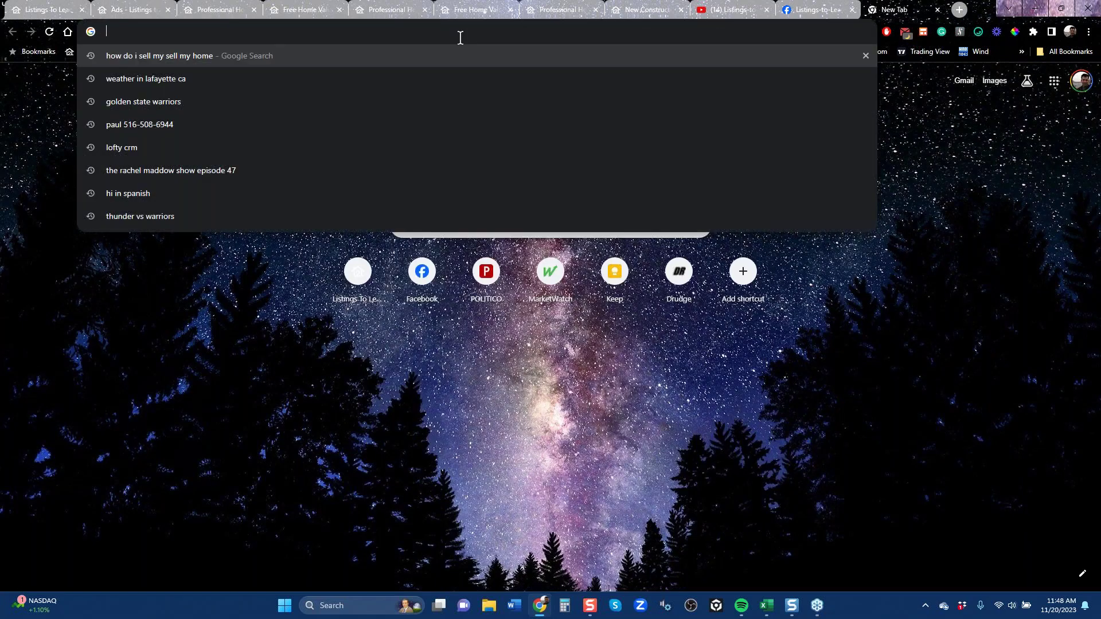
- Search 'concord ca' and open Concord, California in Google Maps
text(conc)
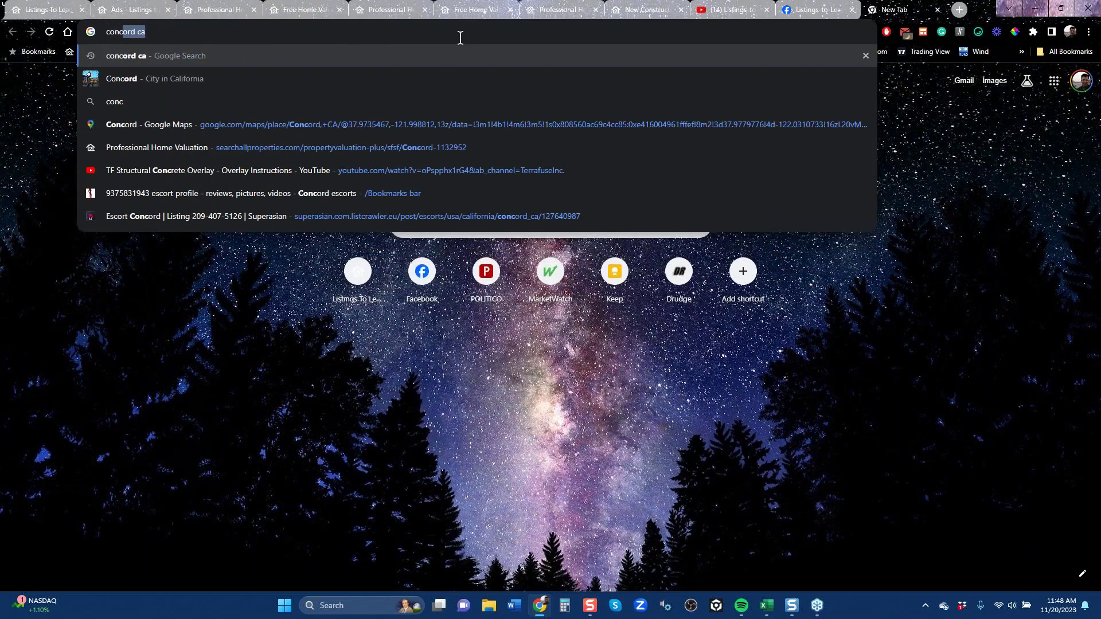
key(Down)
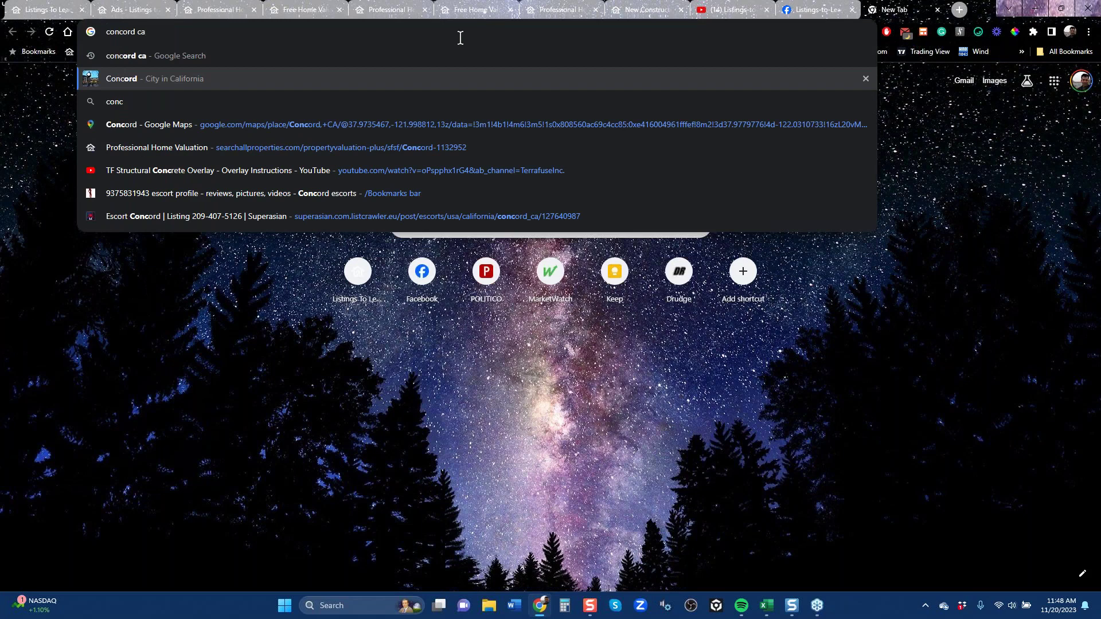
key(Return)
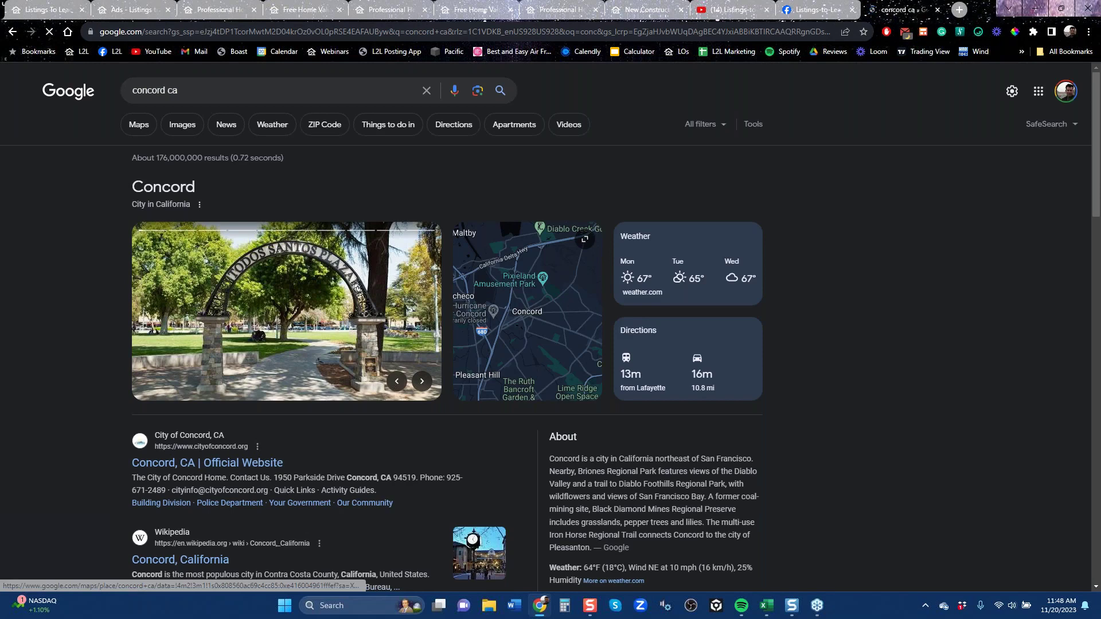
click(528, 310)
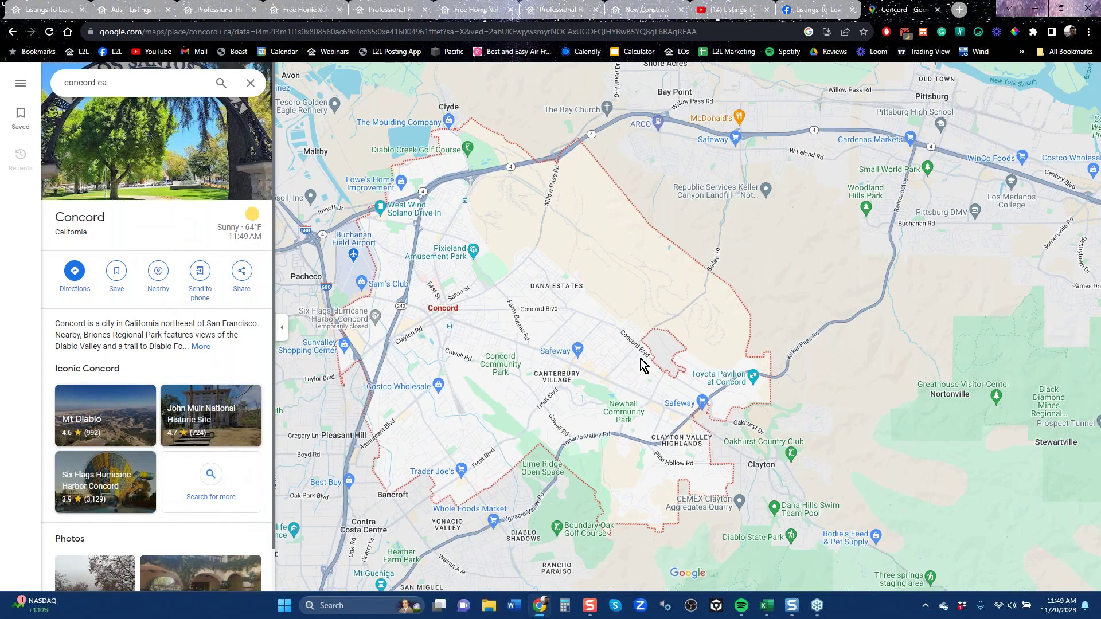
- Zoom out and pan the map toward Suisun Bay, then return to Listings-to-Leads
scroll(644, 365, down, 1)
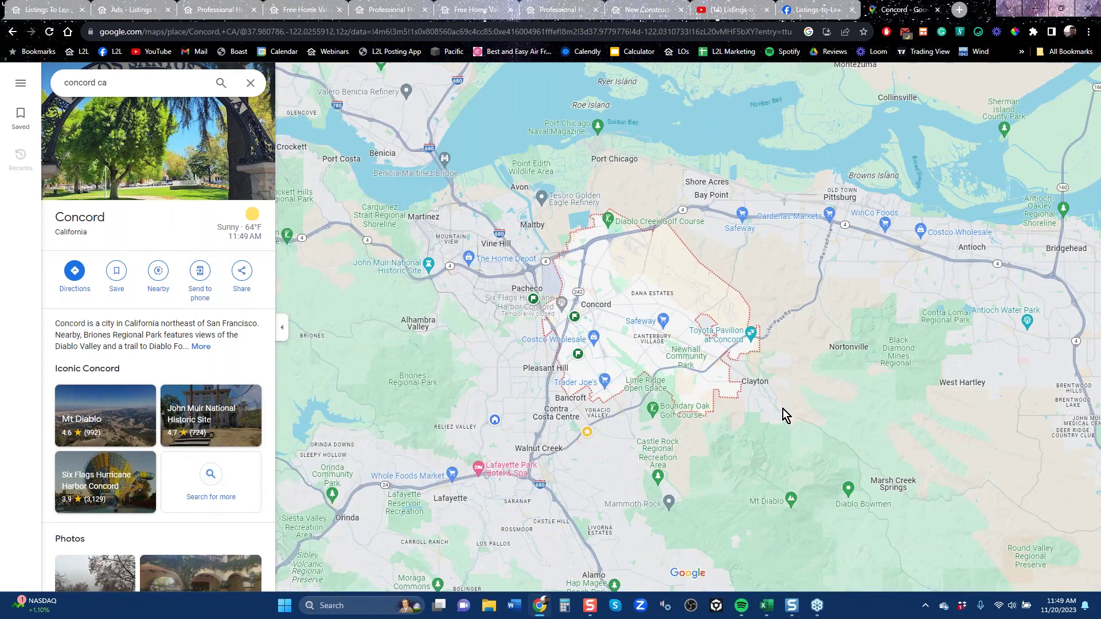
scroll(785, 408, down, 1)
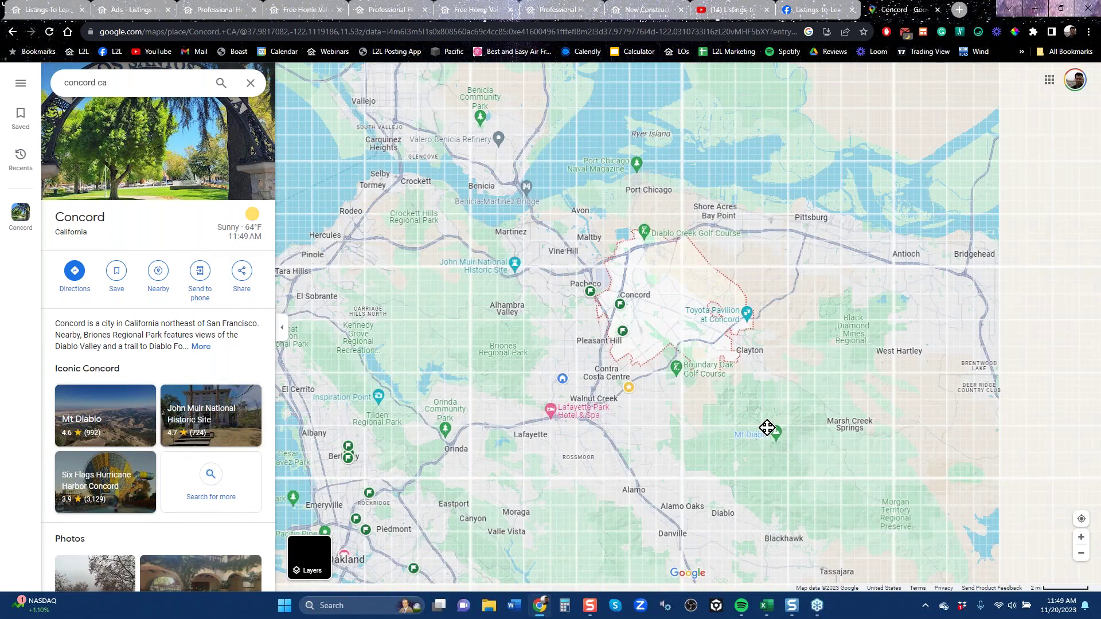
click(556, 10)
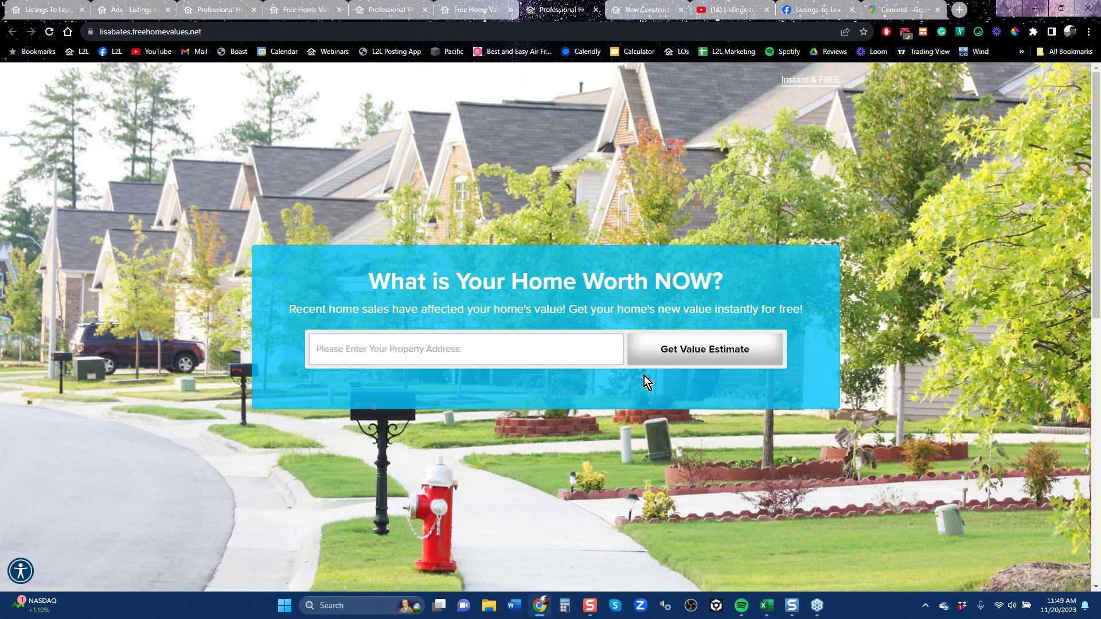
click(914, 11)
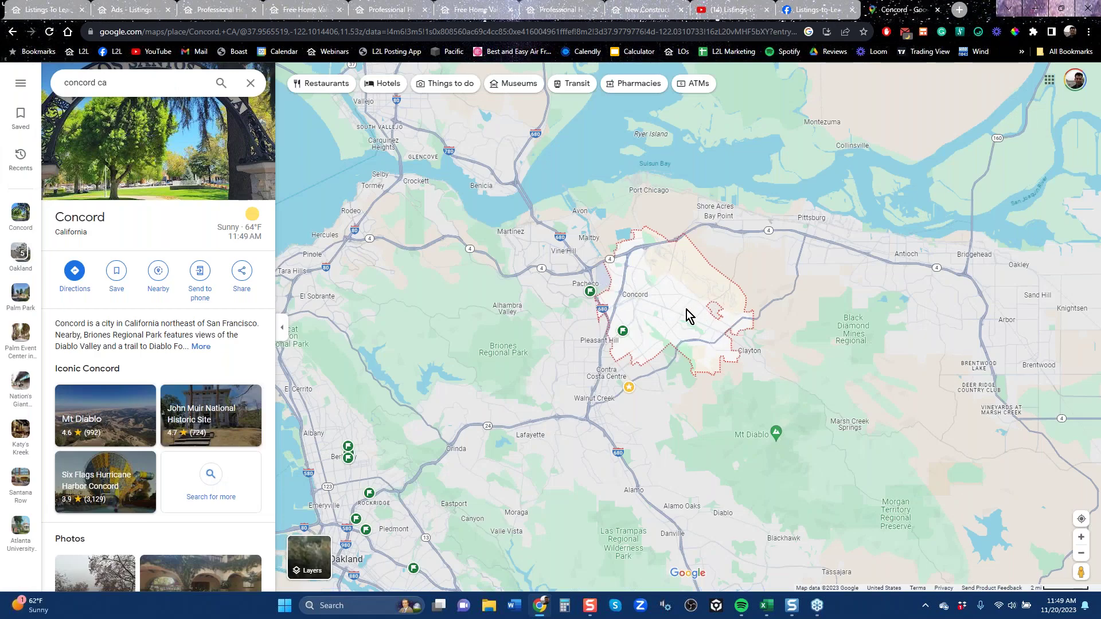
drag(676, 304, 686, 337)
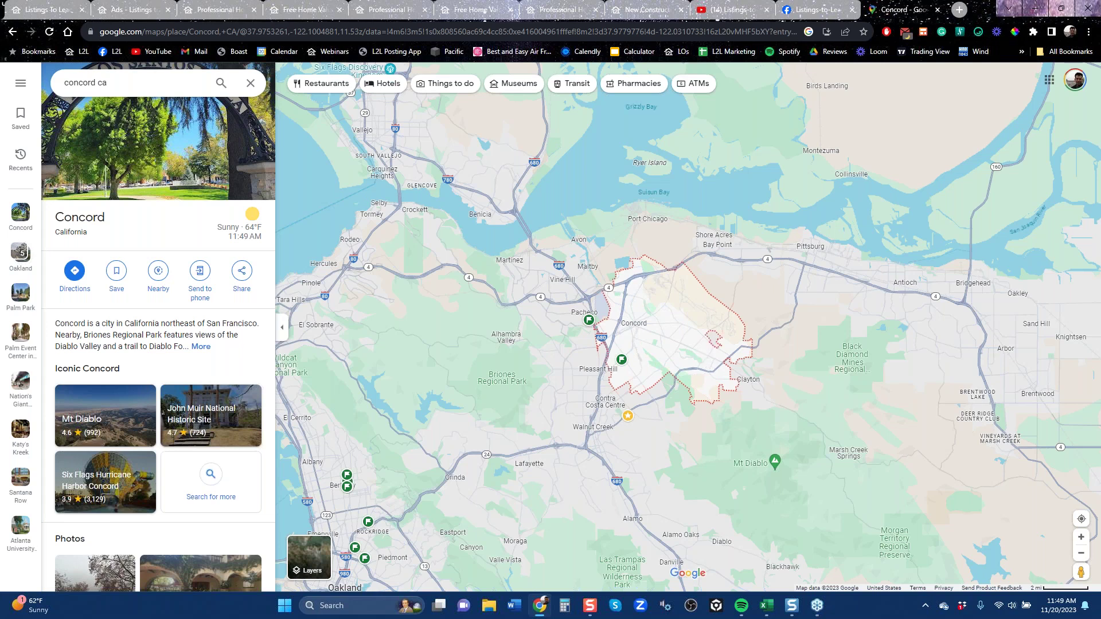
click(50, 11)
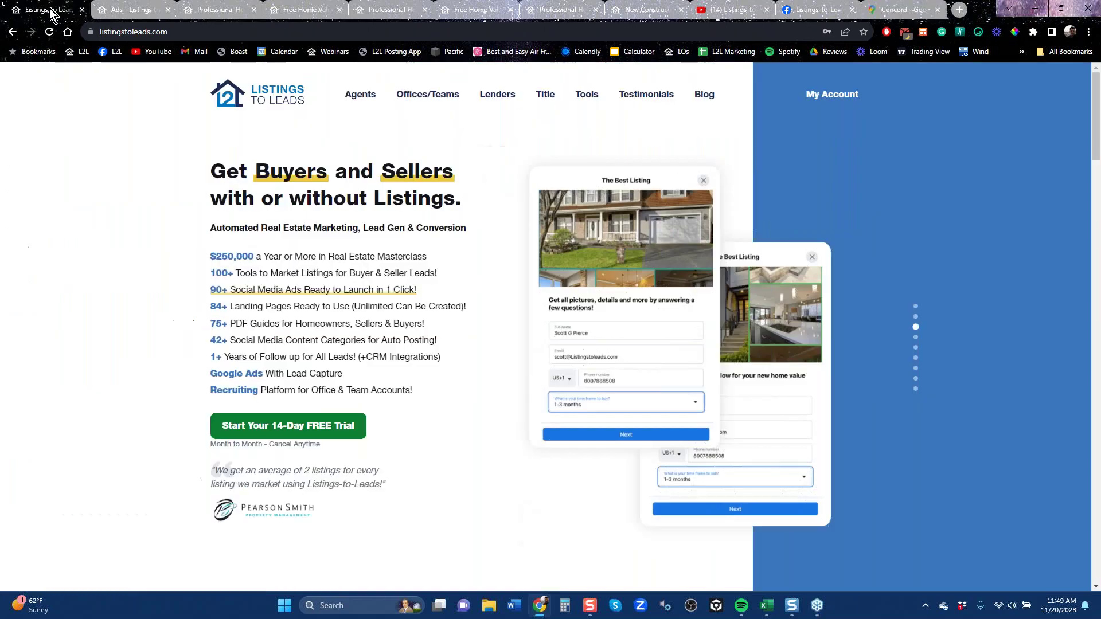
- Go from the Concord ad draft back to the Ads overview and begin a custom audience
click(133, 10)
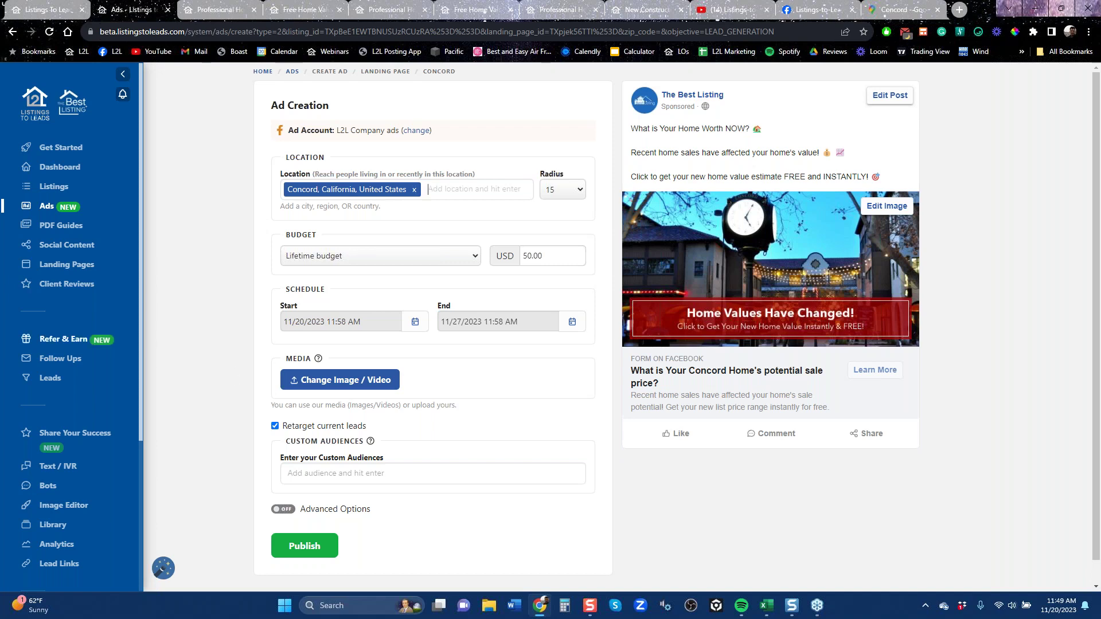
click(13, 33)
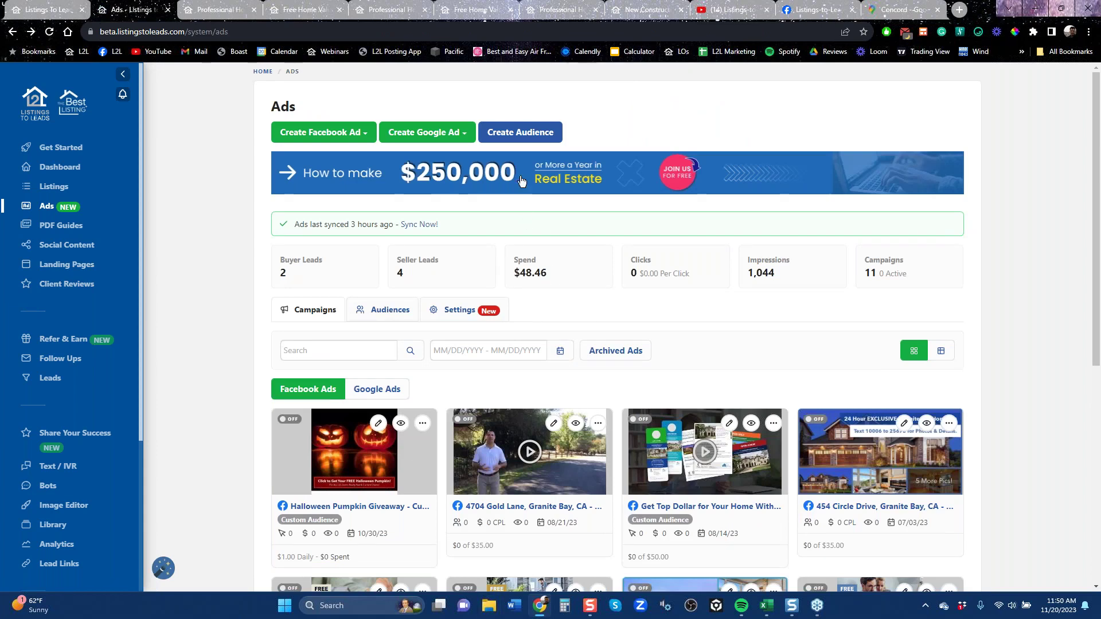
click(522, 137)
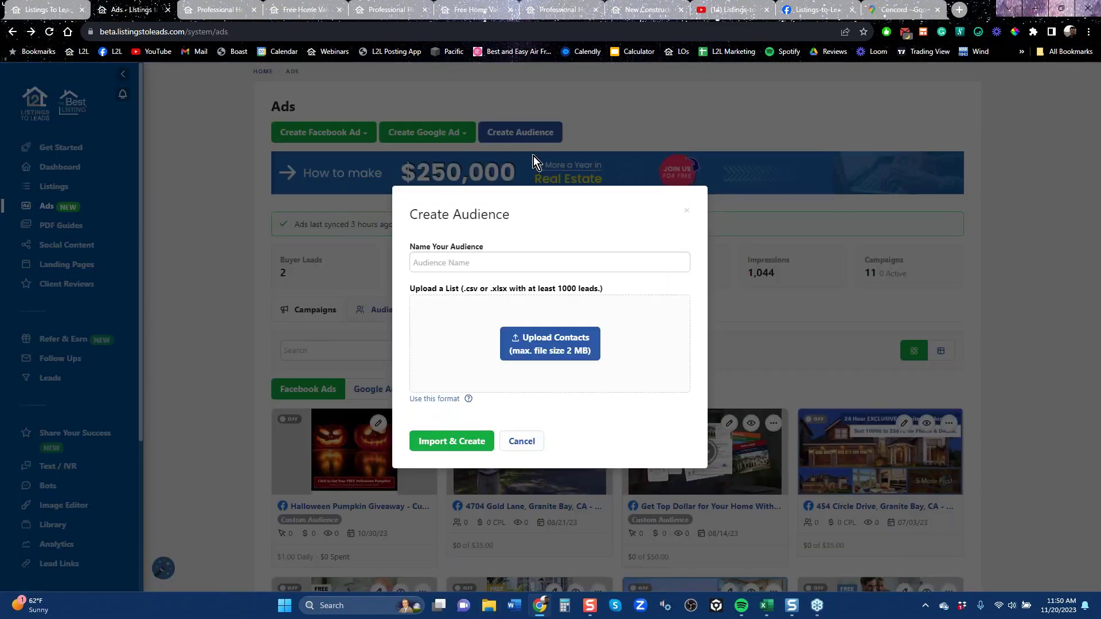
mouse_move(464, 396)
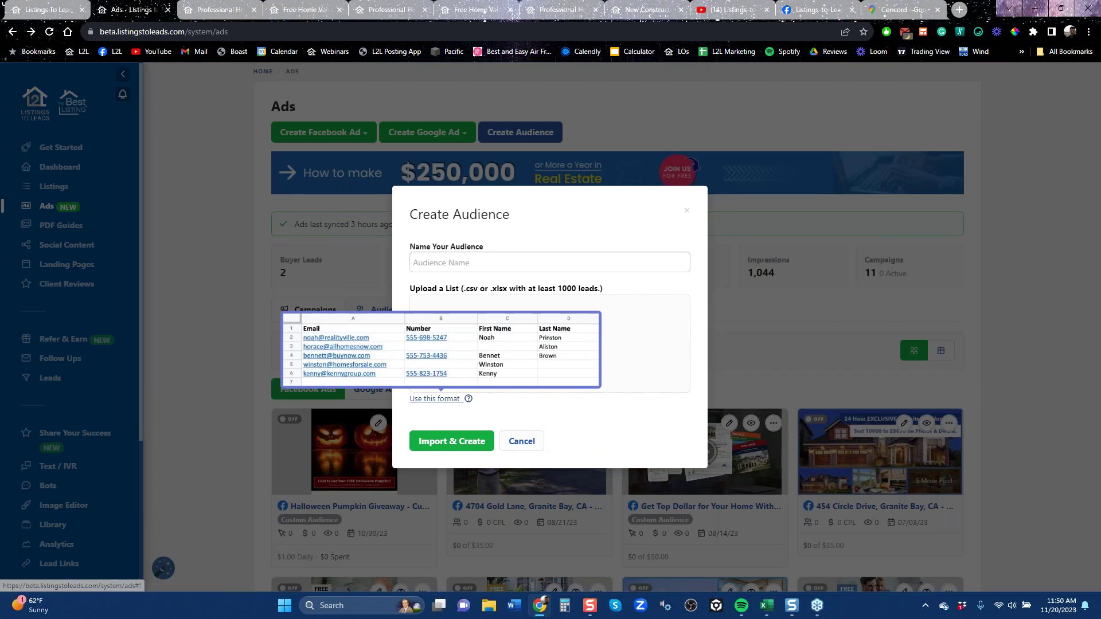
click(499, 263)
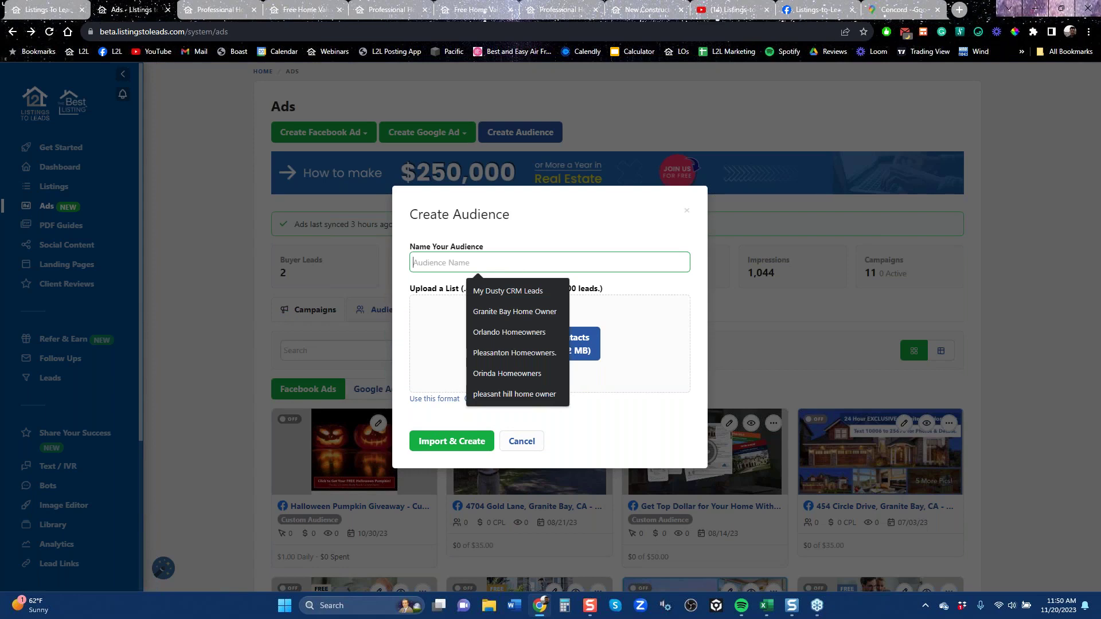
click(645, 443)
drag(547, 284, 596, 293)
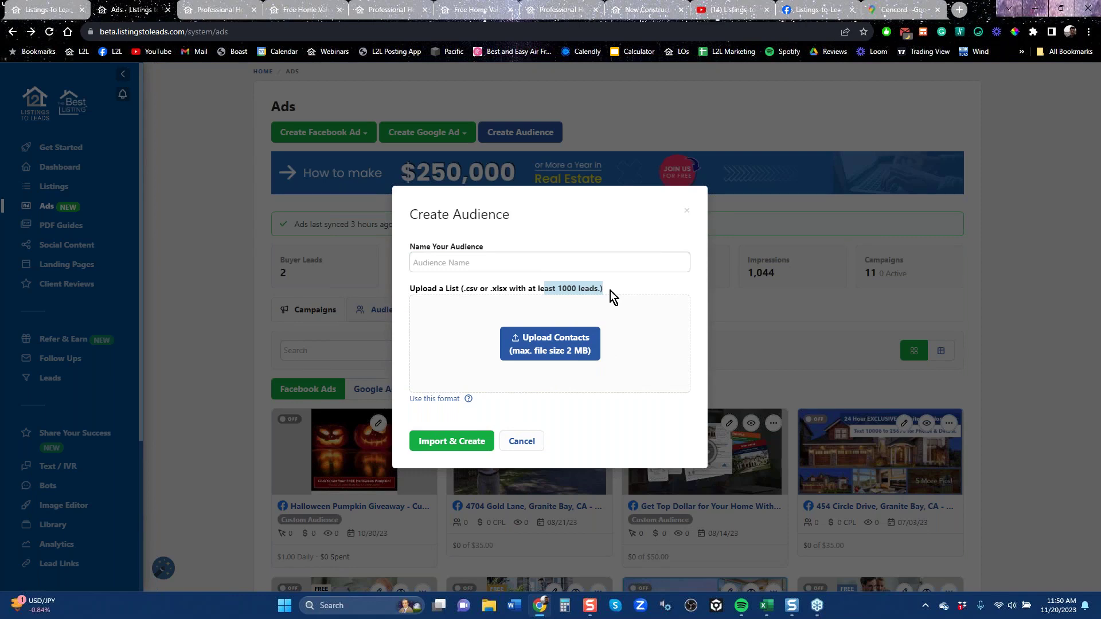
click(687, 210)
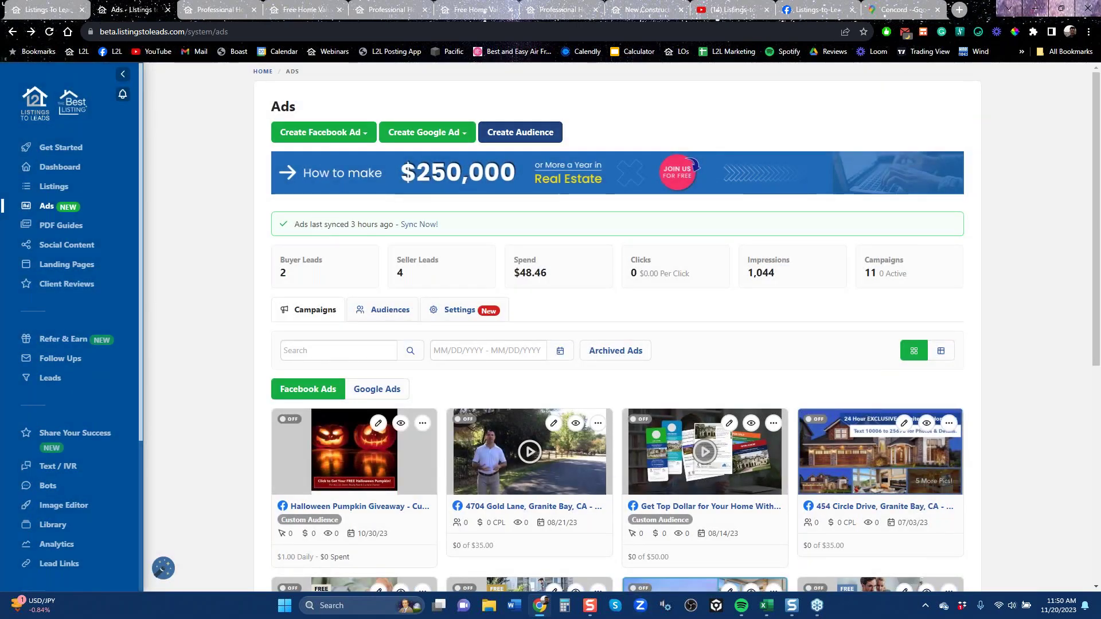
click(324, 141)
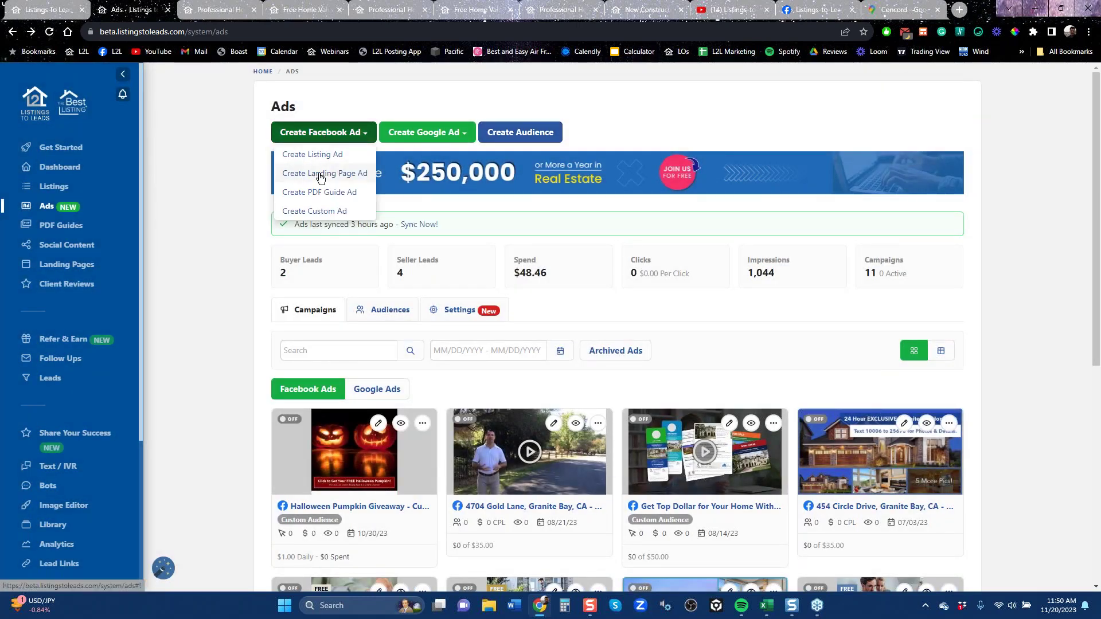
- Create a new landing-page Facebook ad based on the Concord landing page
click(325, 173)
click(472, 245)
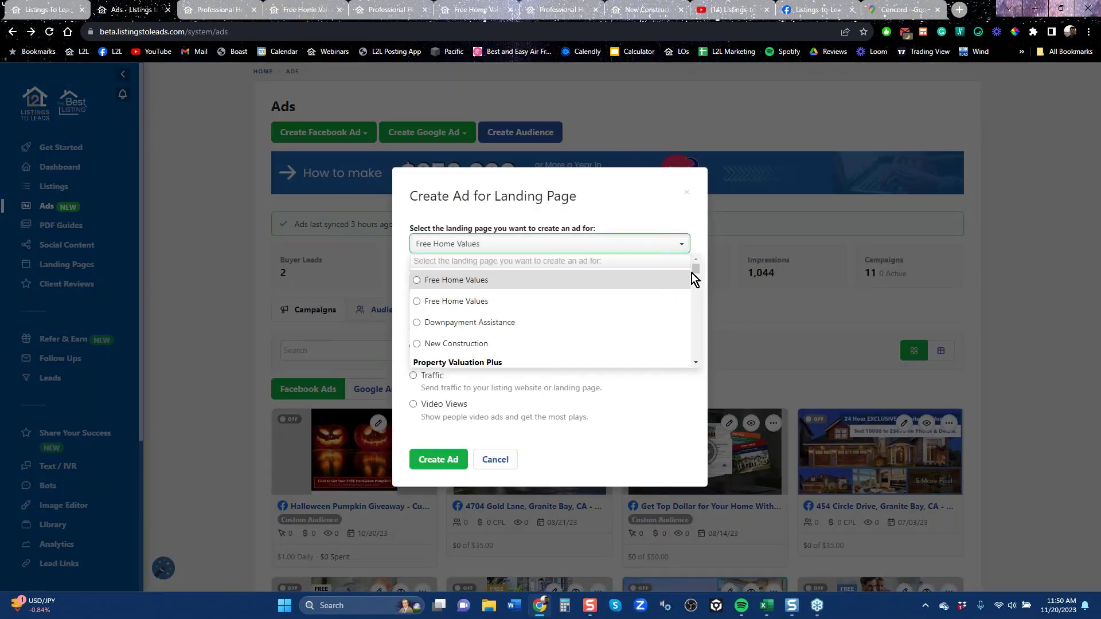
drag(696, 271, 700, 283)
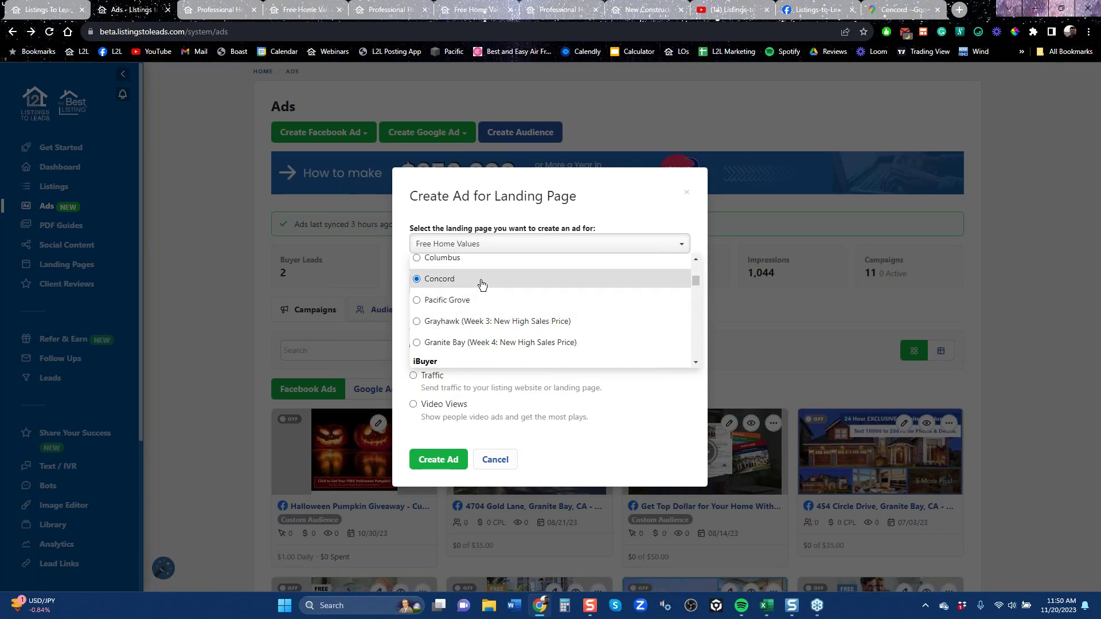
click(443, 462)
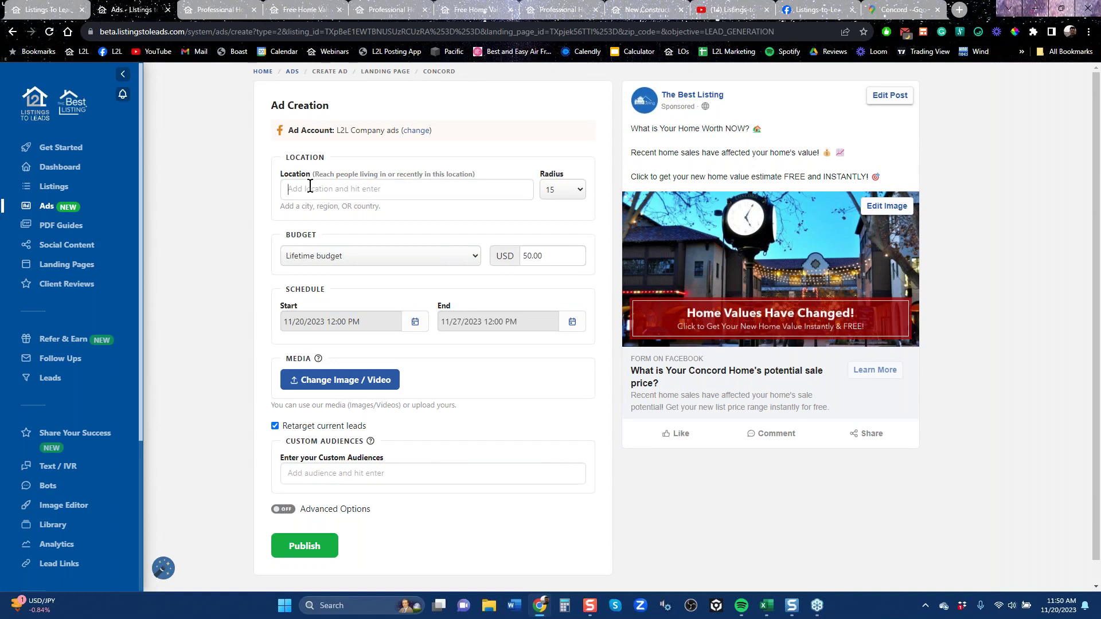
- Add 'L2L Seller Audience' to the ad's custom audiences, then return to the Ads overview
click(348, 479)
text(l2l)
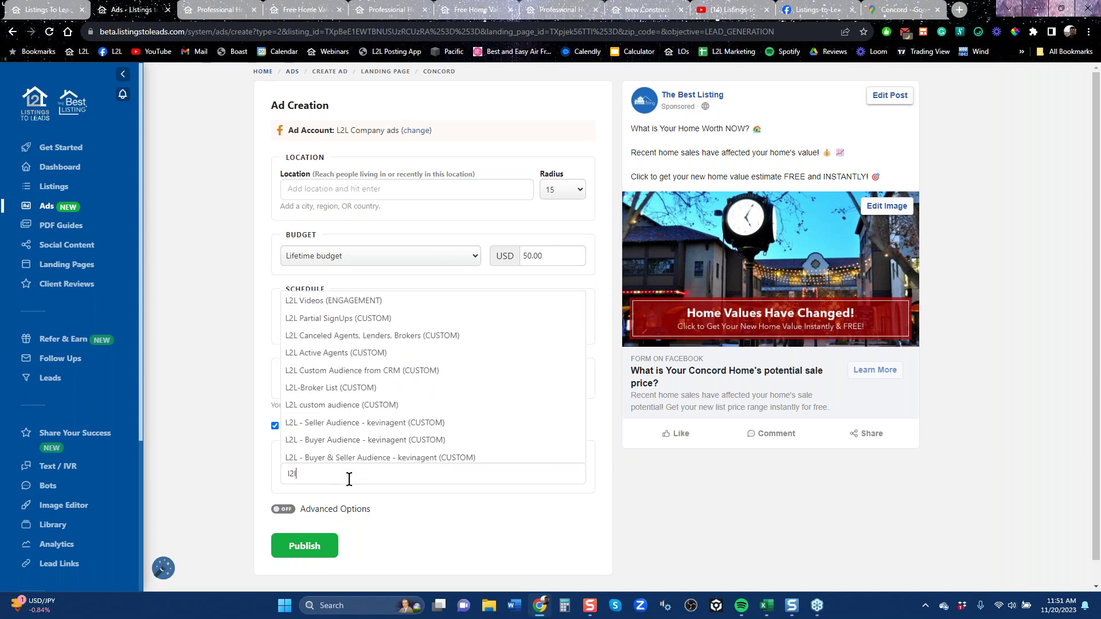
click(341, 425)
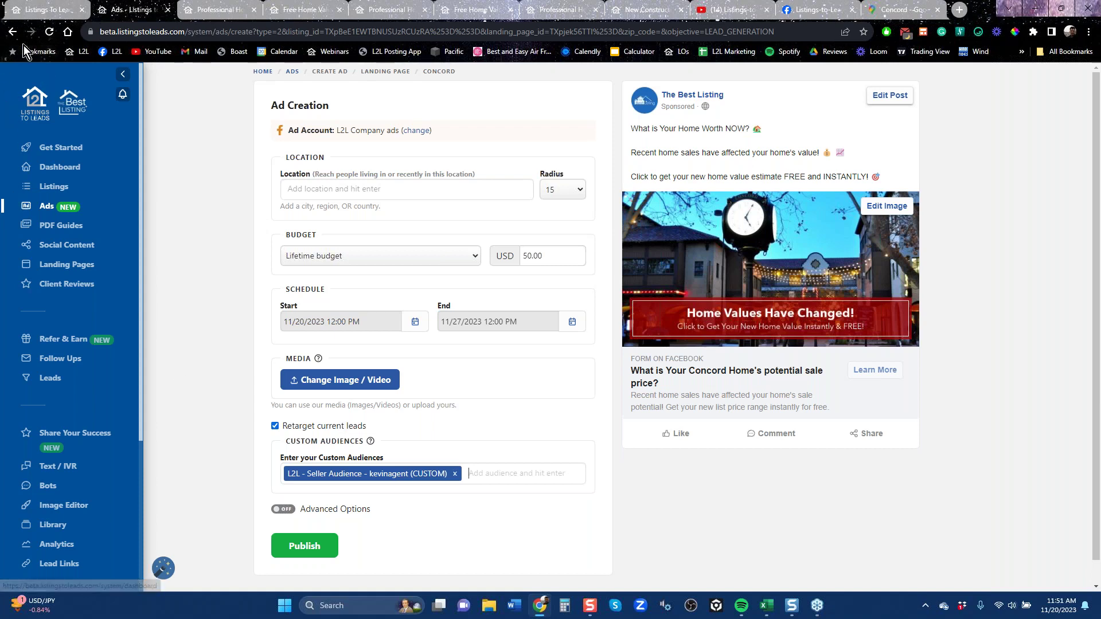
click(10, 33)
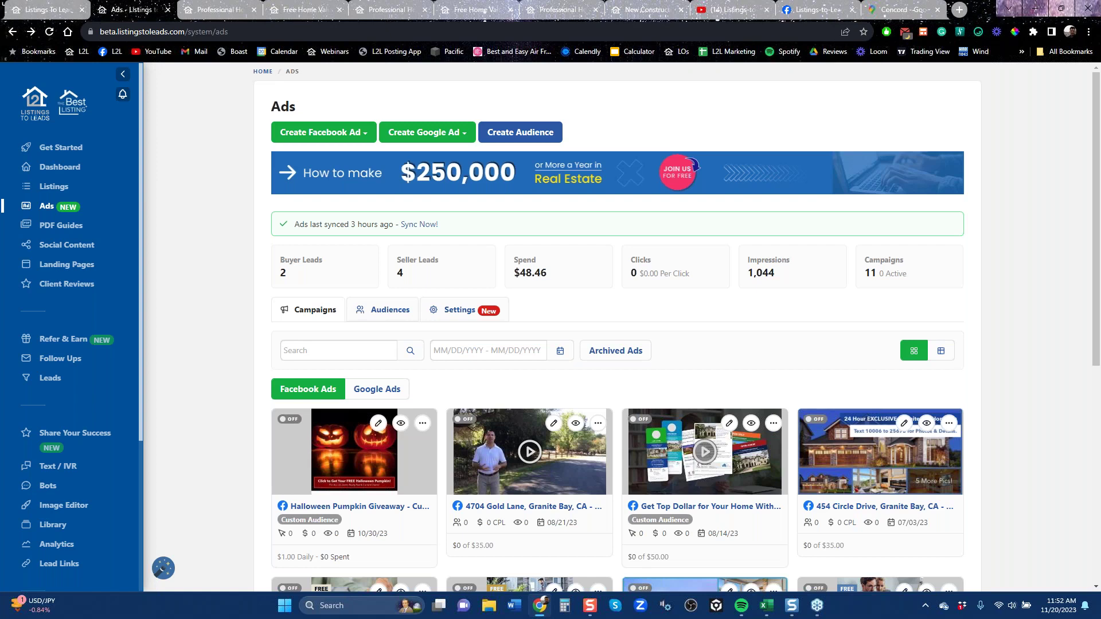
click(817, 11)
scroll(546, 579, up, 10)
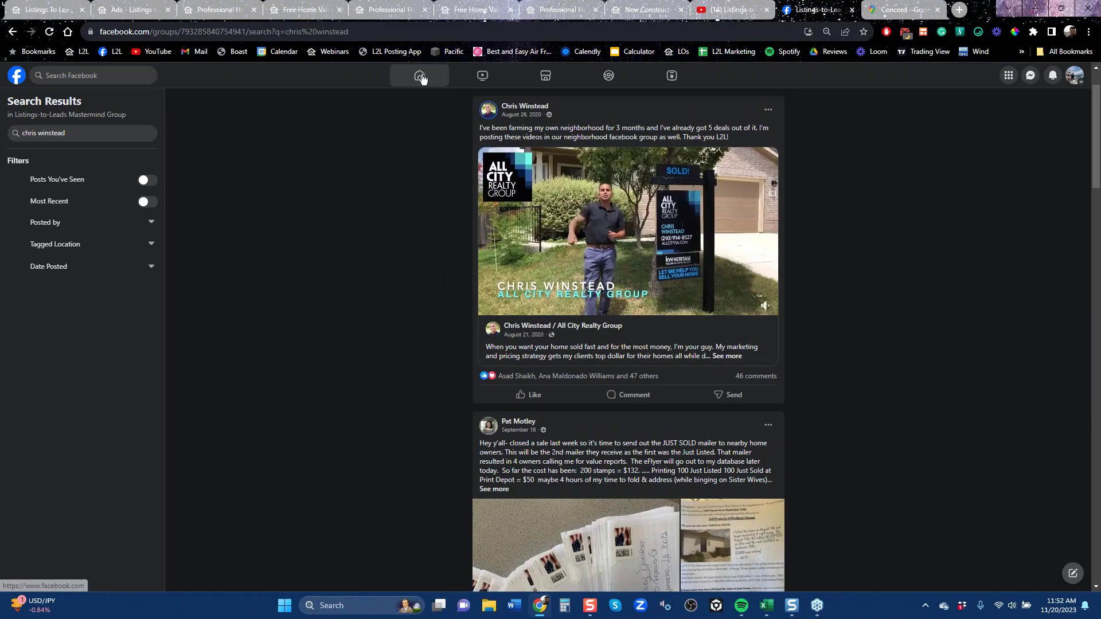
click(425, 78)
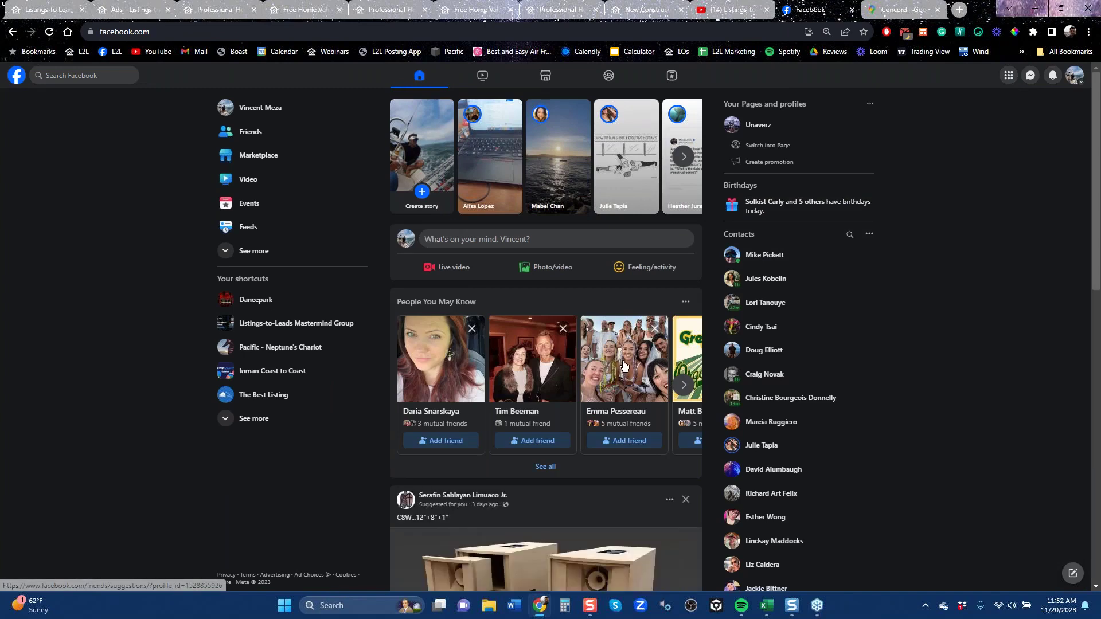
scroll(622, 365, down, 6)
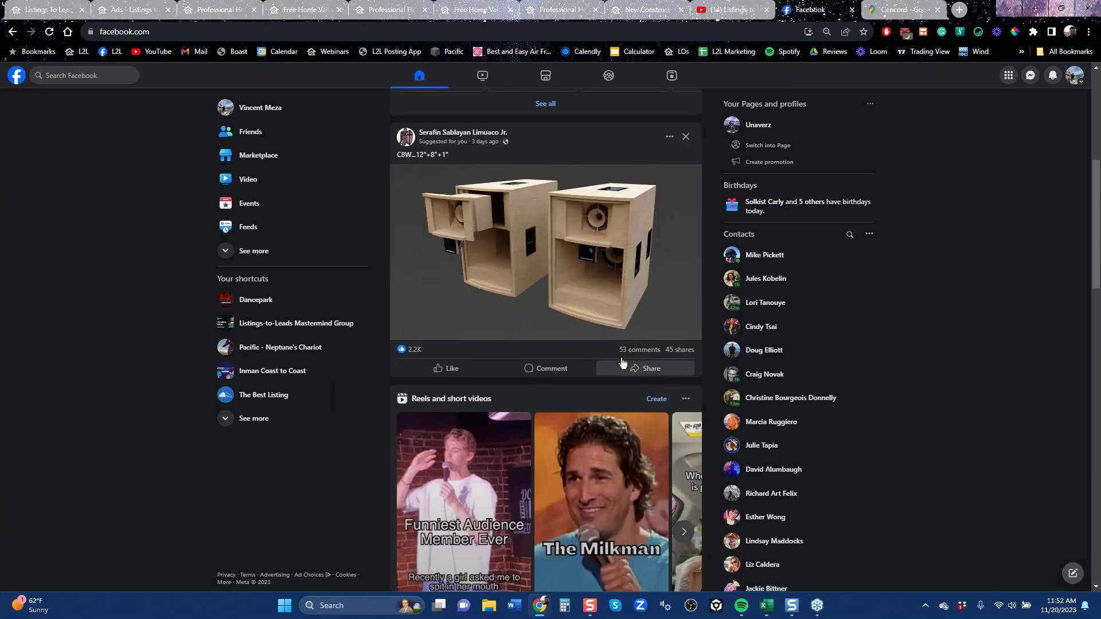
scroll(623, 362, down, 18)
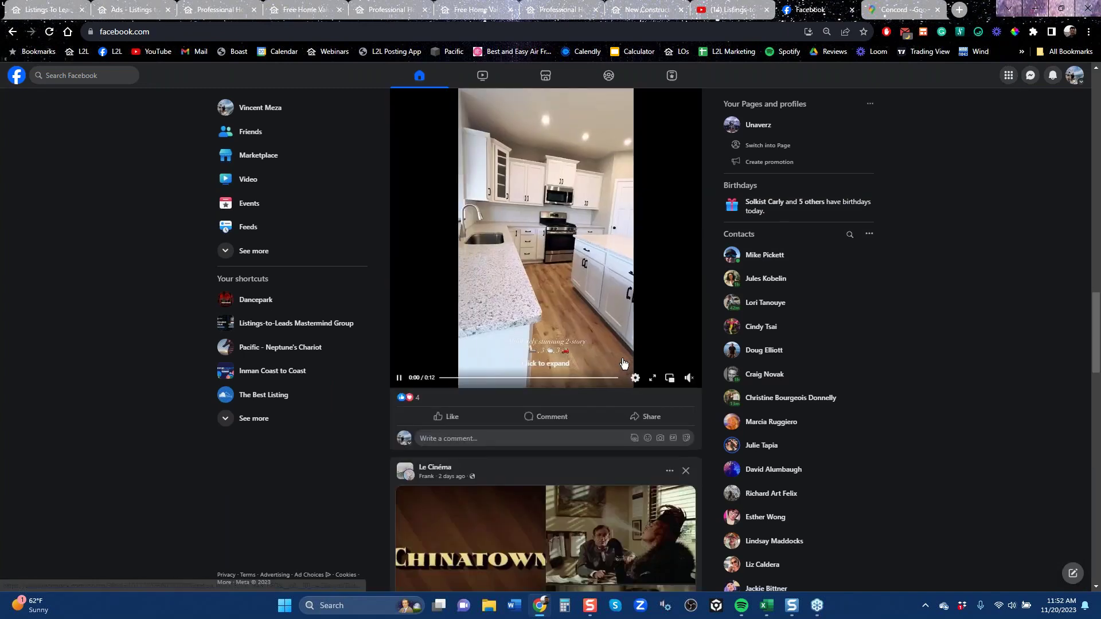
scroll(624, 363, down, 6)
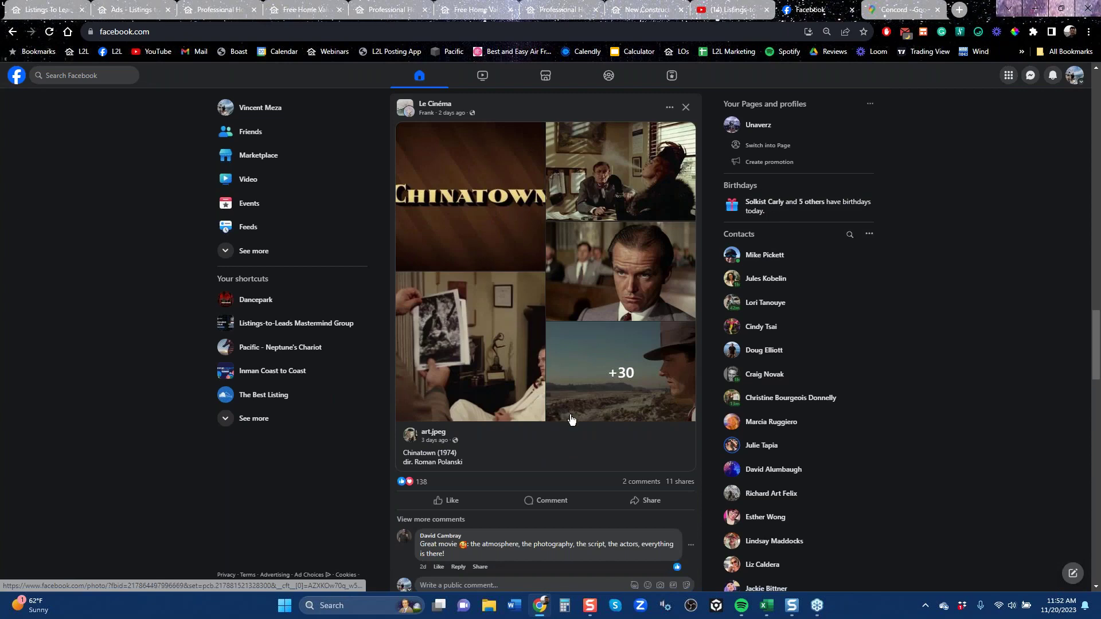
scroll(571, 422, down, 6)
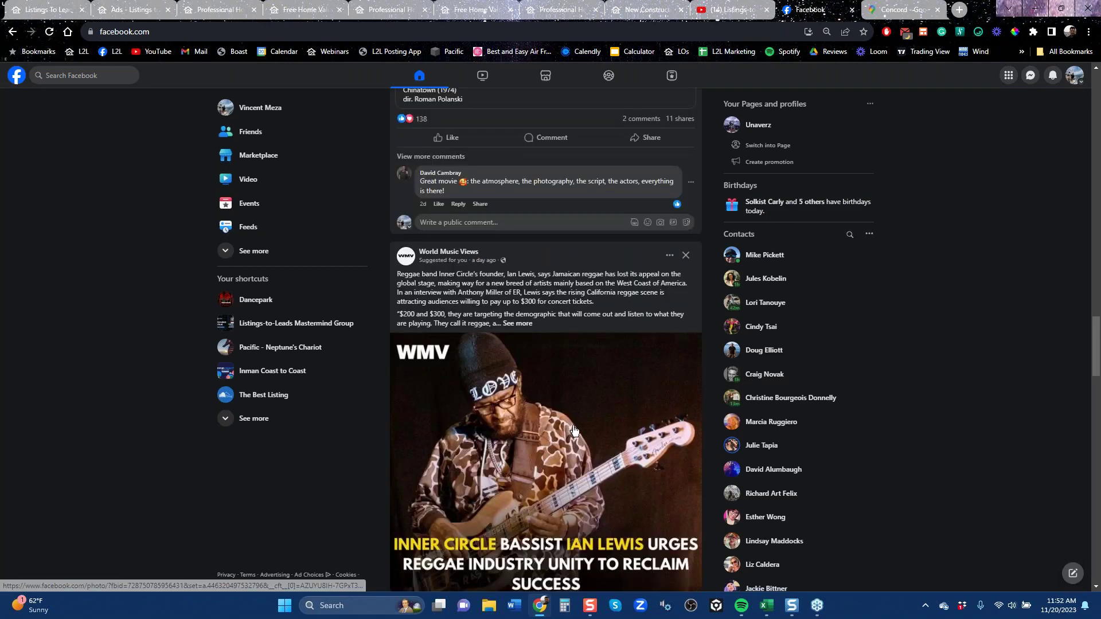
scroll(574, 429, down, 13)
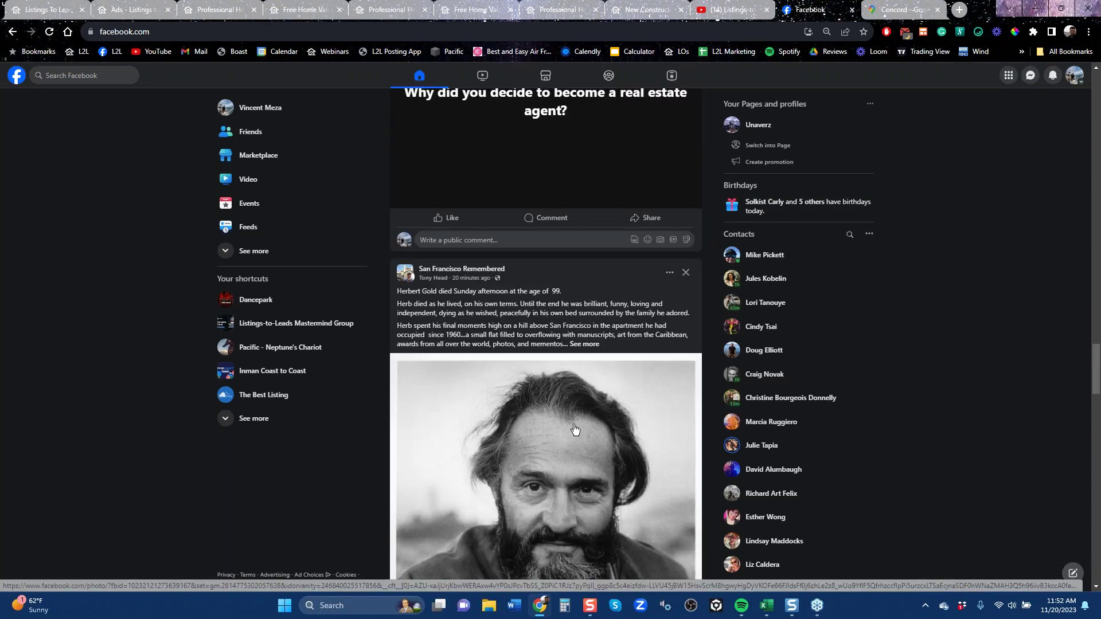
scroll(574, 427, down, 11)
scroll(574, 427, down, 1)
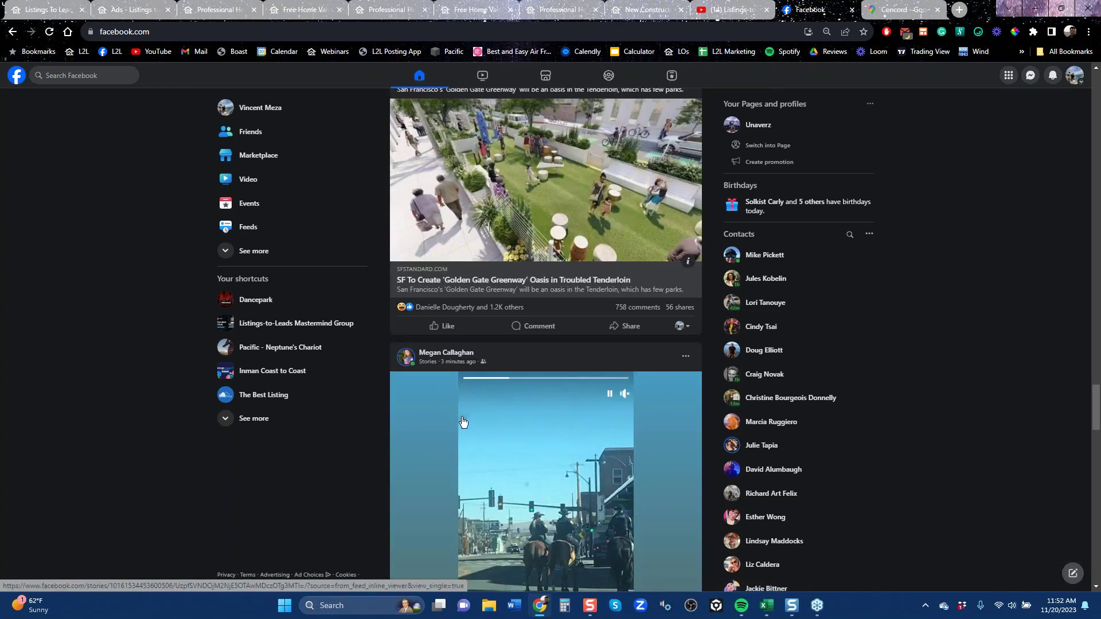
scroll(420, 423, down, 5)
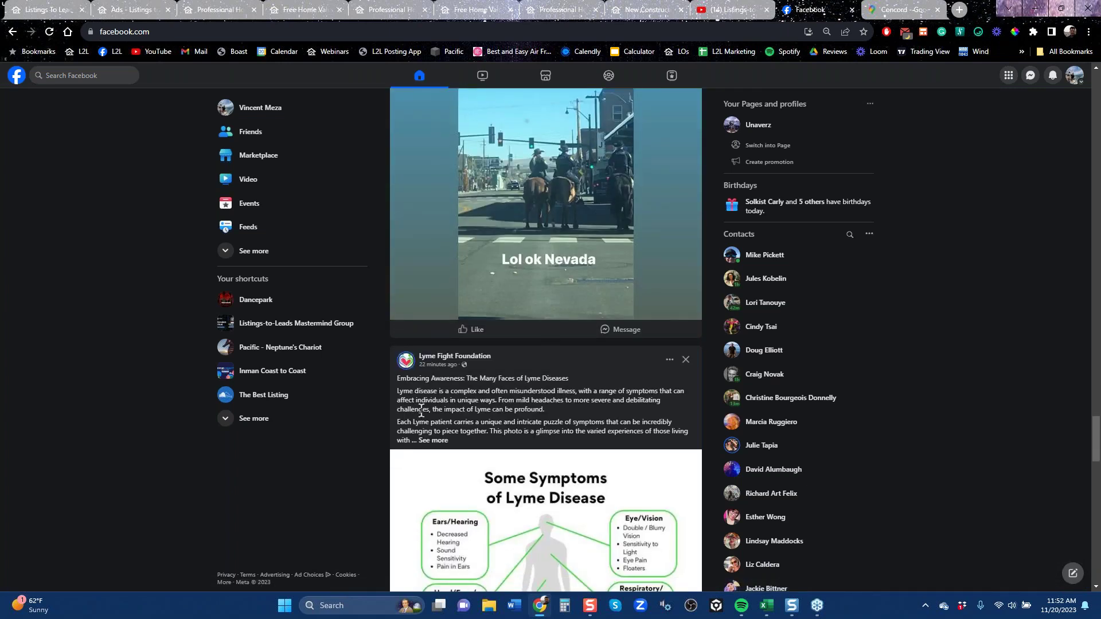
scroll(422, 408, down, 5)
scroll(376, 407, down, 5)
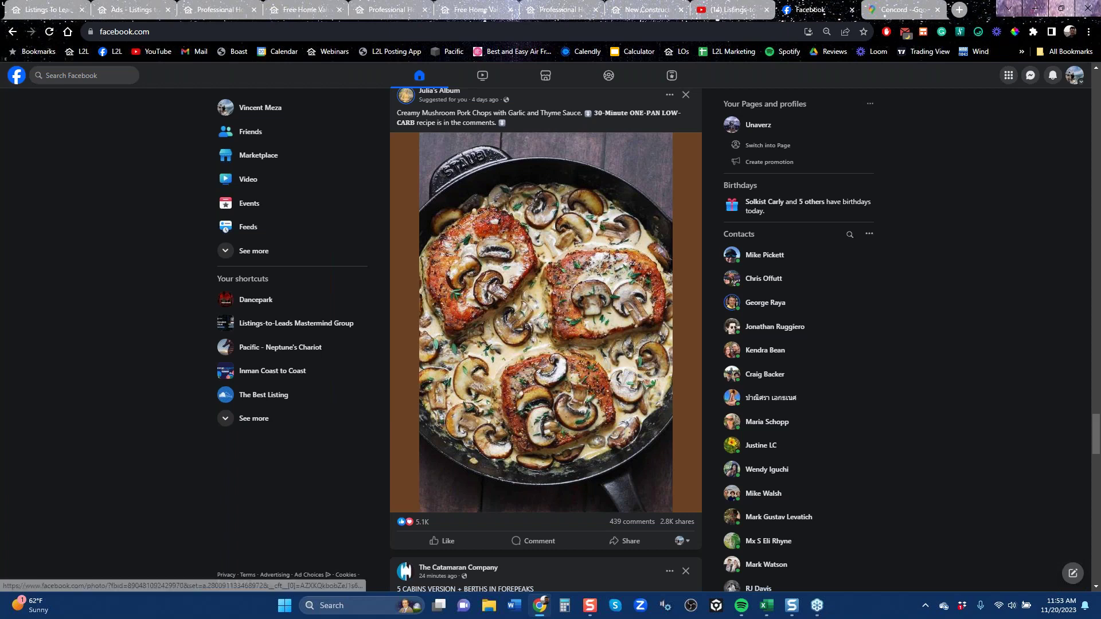
- Rerun the 'how do i sell my sell my home' Google search in a new tab, then return to Ads
click(959, 10)
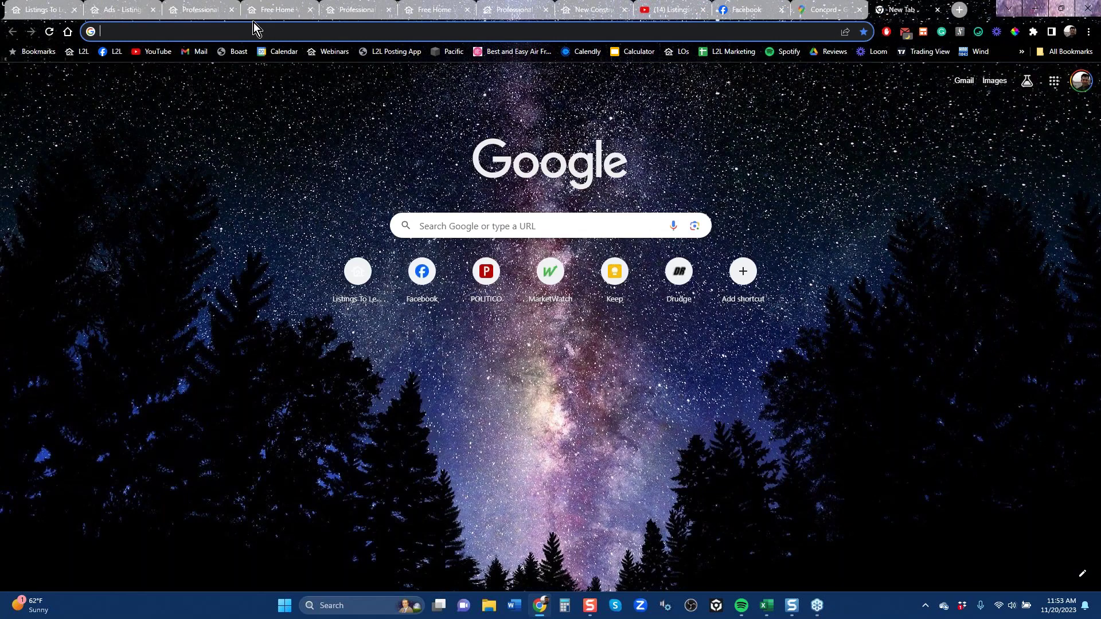
click(555, 227)
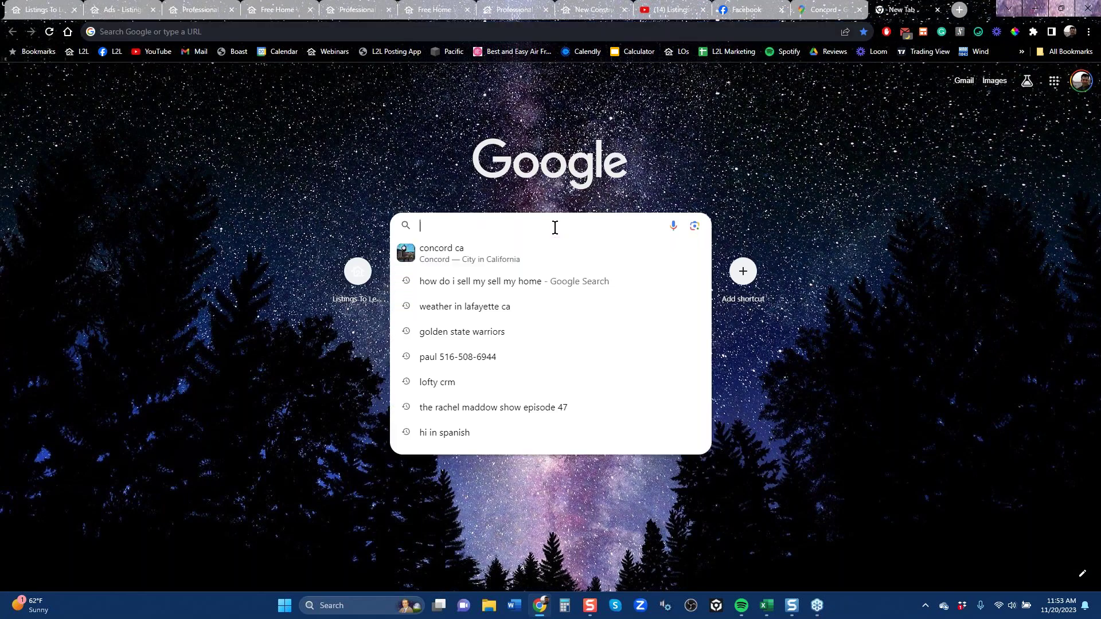
click(517, 283)
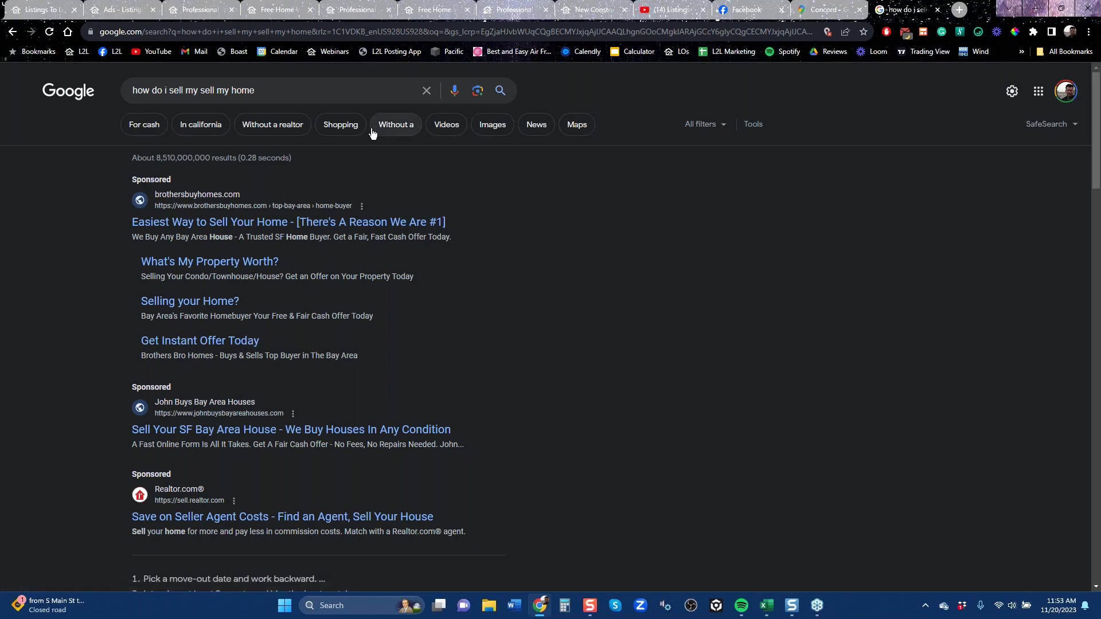
click(137, 90)
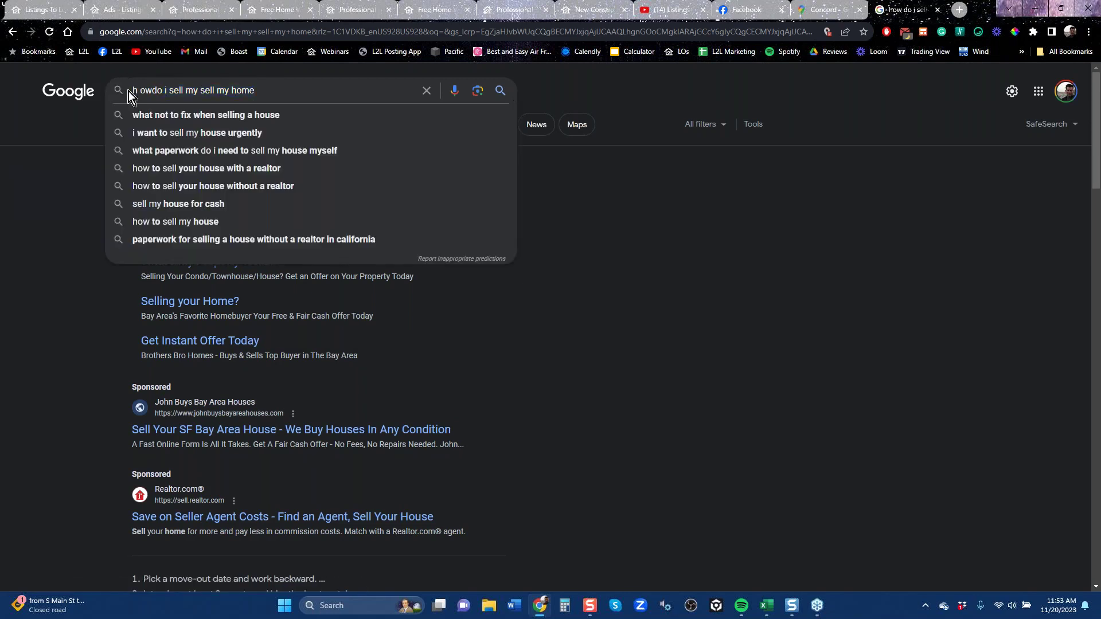
click(596, 228)
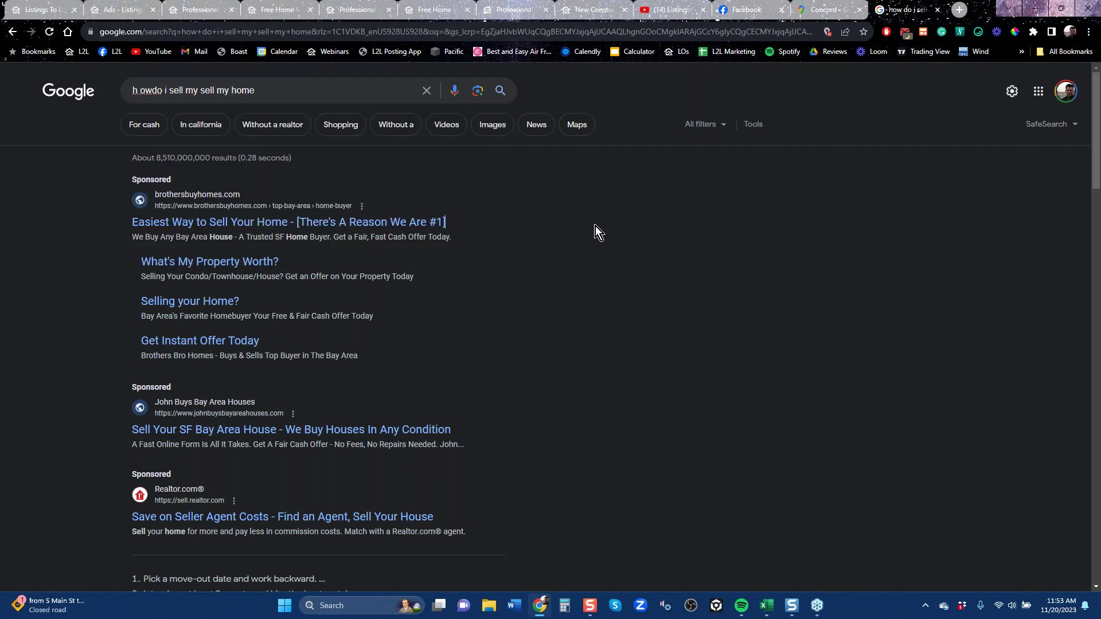
click(50, 32)
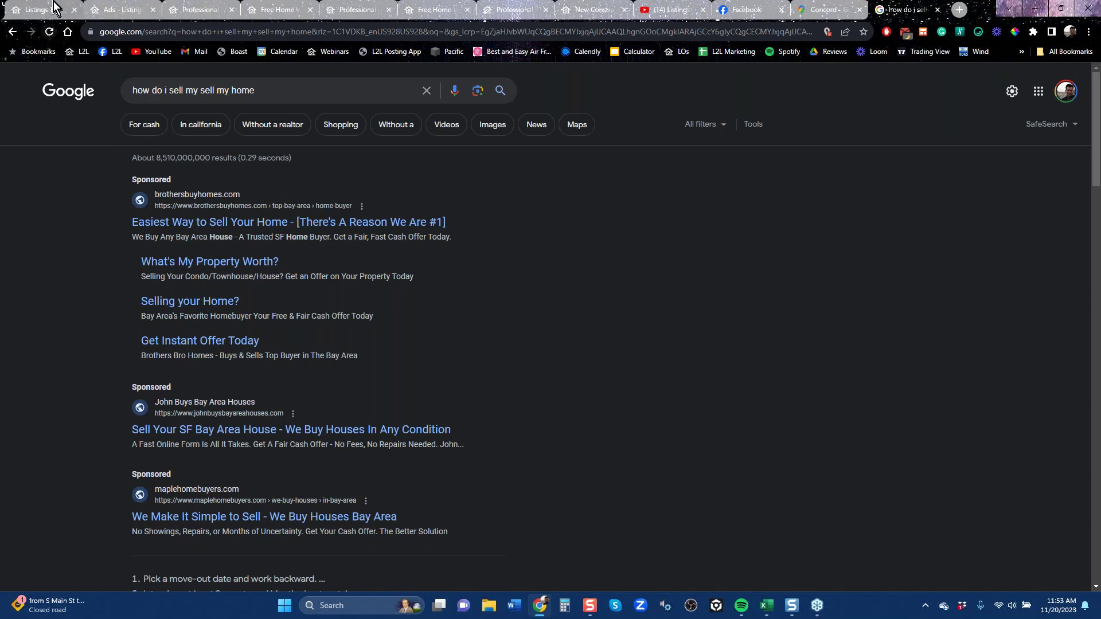
click(117, 10)
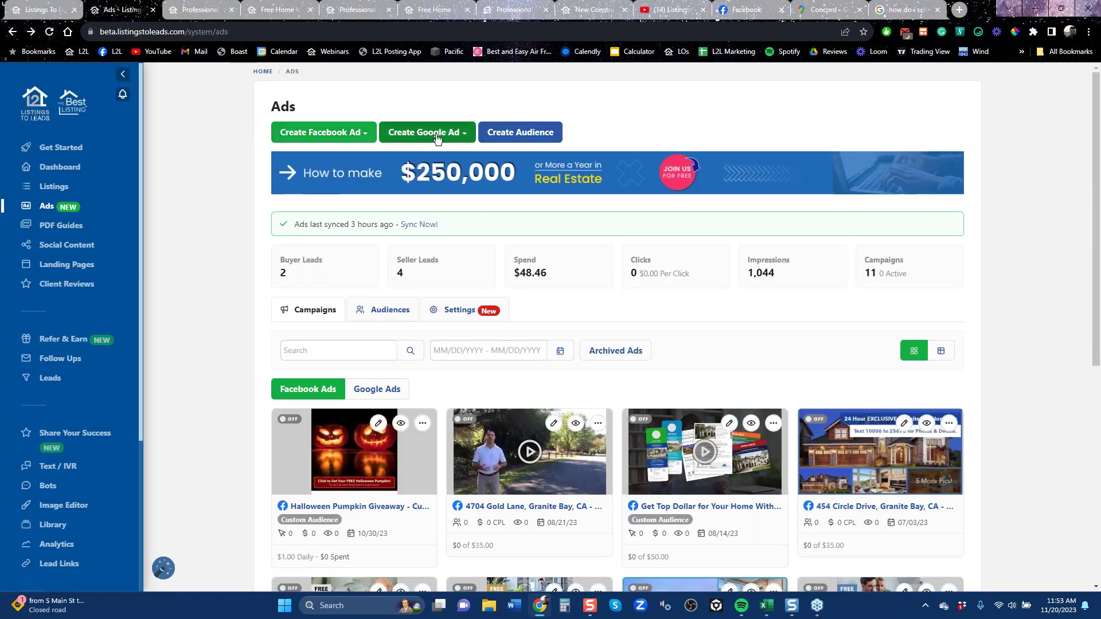
- Start a Google landing-page search ad, select the Concord landing page, and create it
click(437, 136)
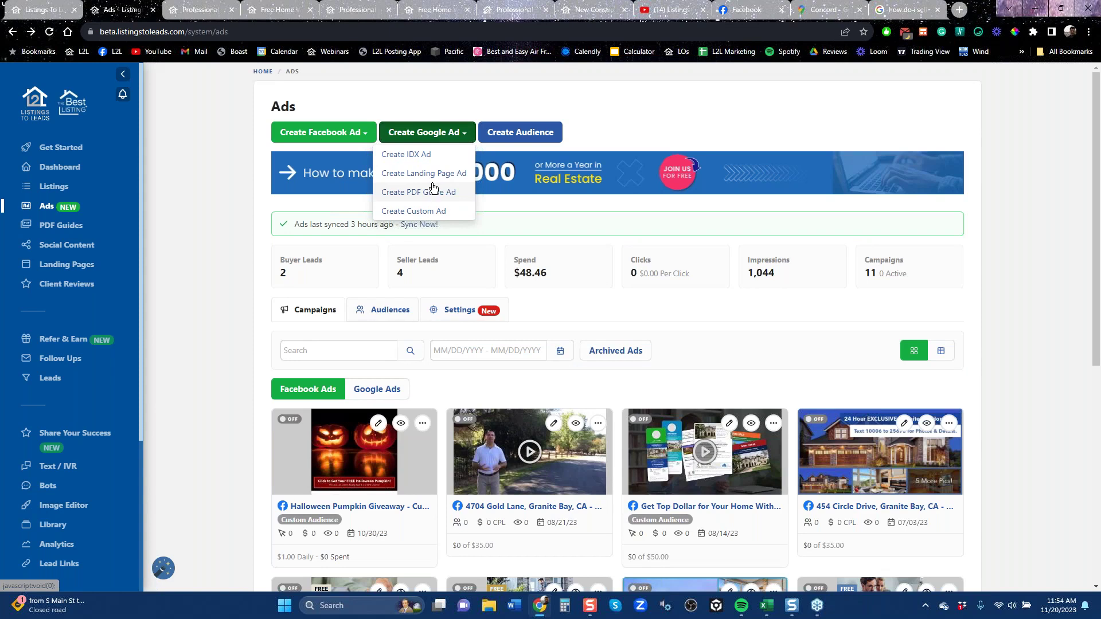
click(432, 174)
click(563, 330)
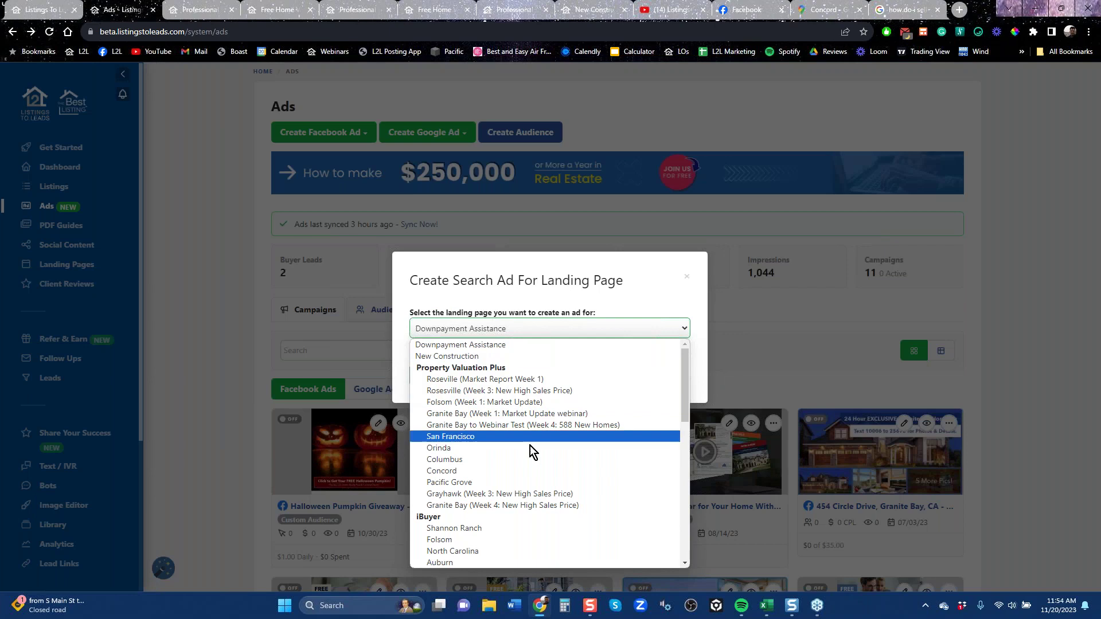
click(481, 473)
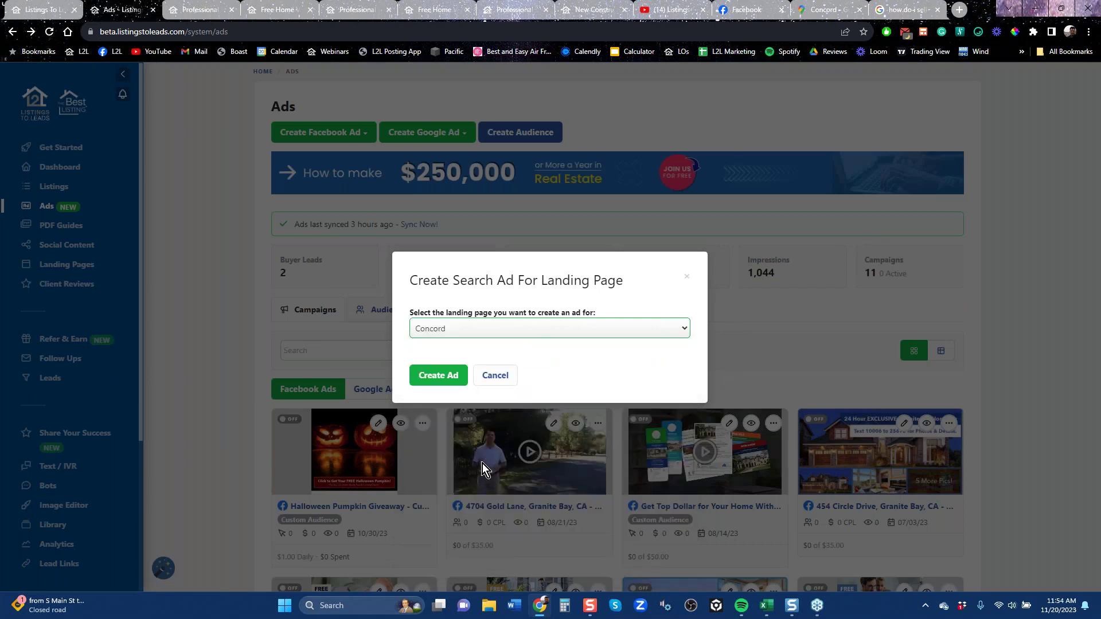
click(445, 384)
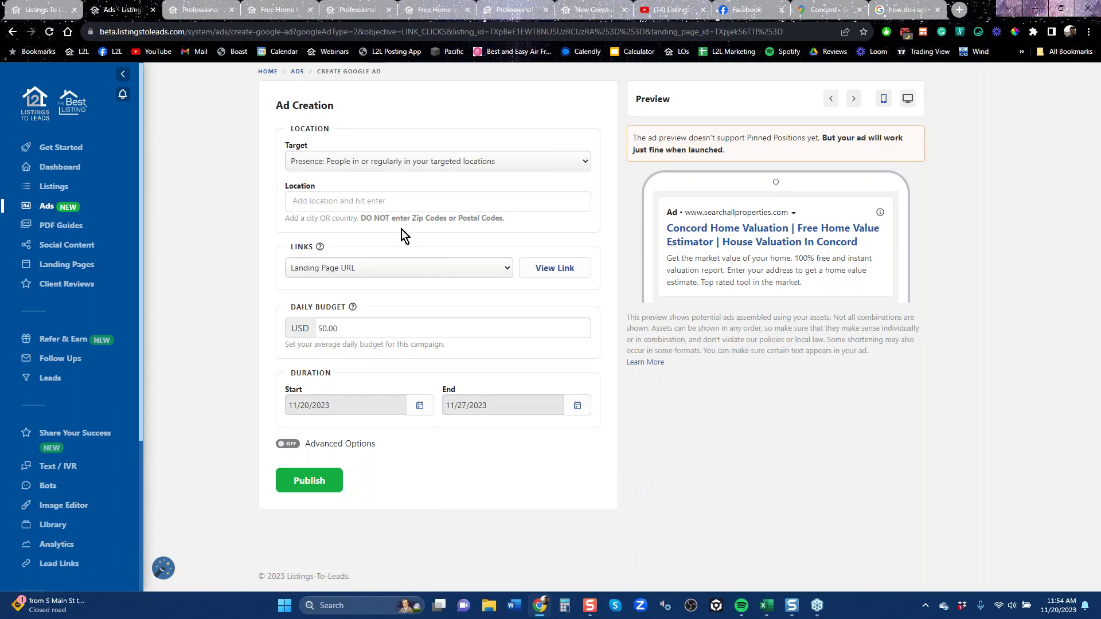
- Target Concord, California, United States and set the daily budget to 50.00 USD
text(conc)
key(BackSpace)
key(BackSpace)
text(nco)
key(Return)
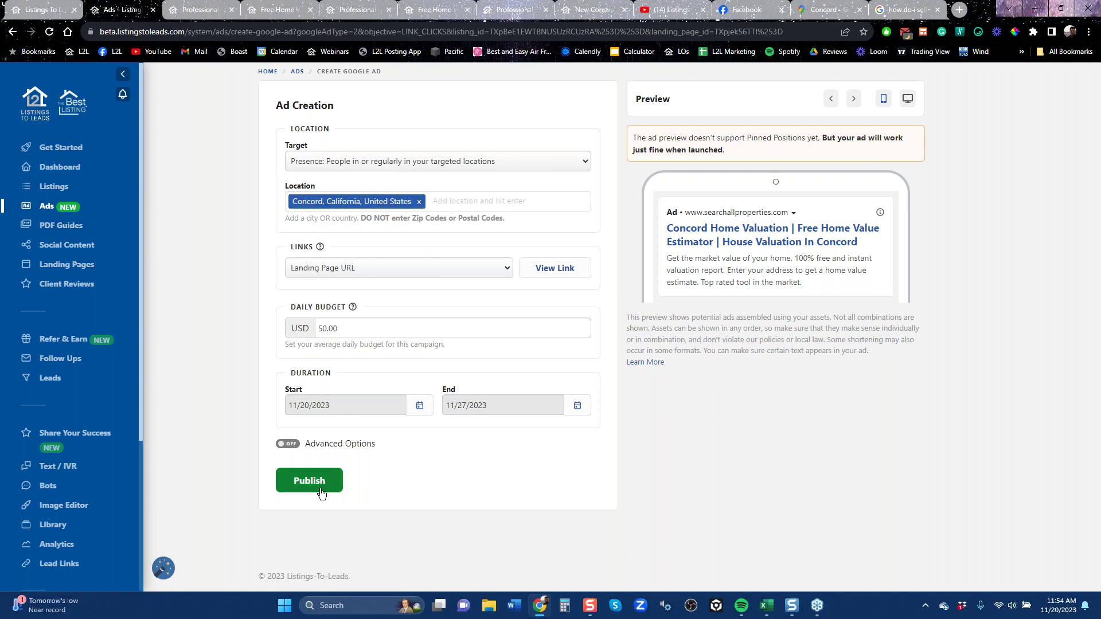
drag(344, 327, 313, 332)
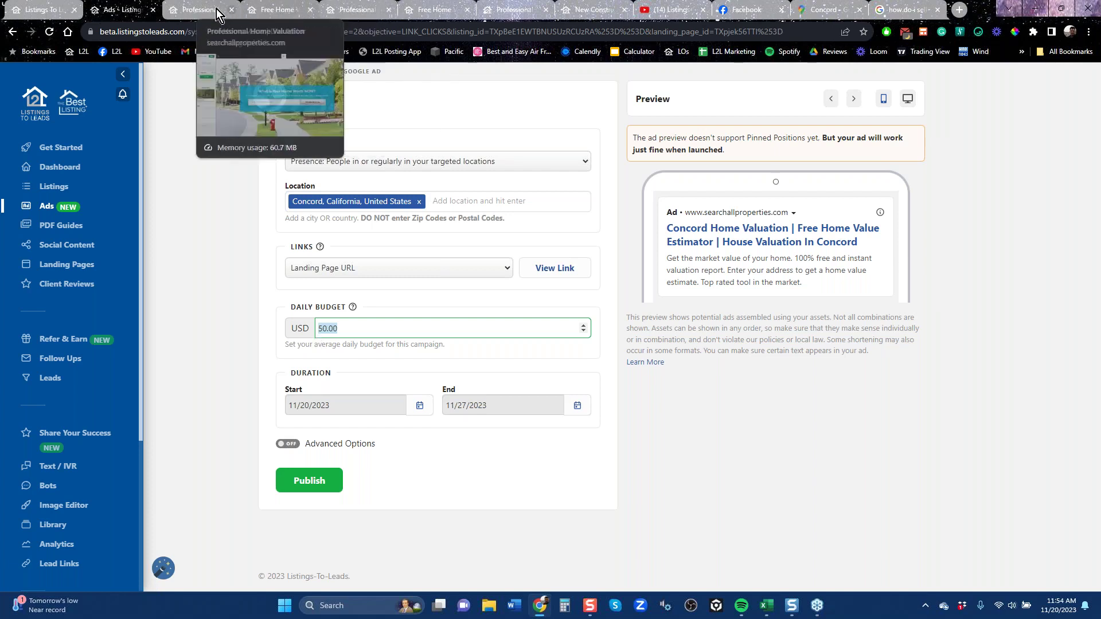
- Browse the open home valuation landing-page tabs, including the San Antonio page
click(359, 10)
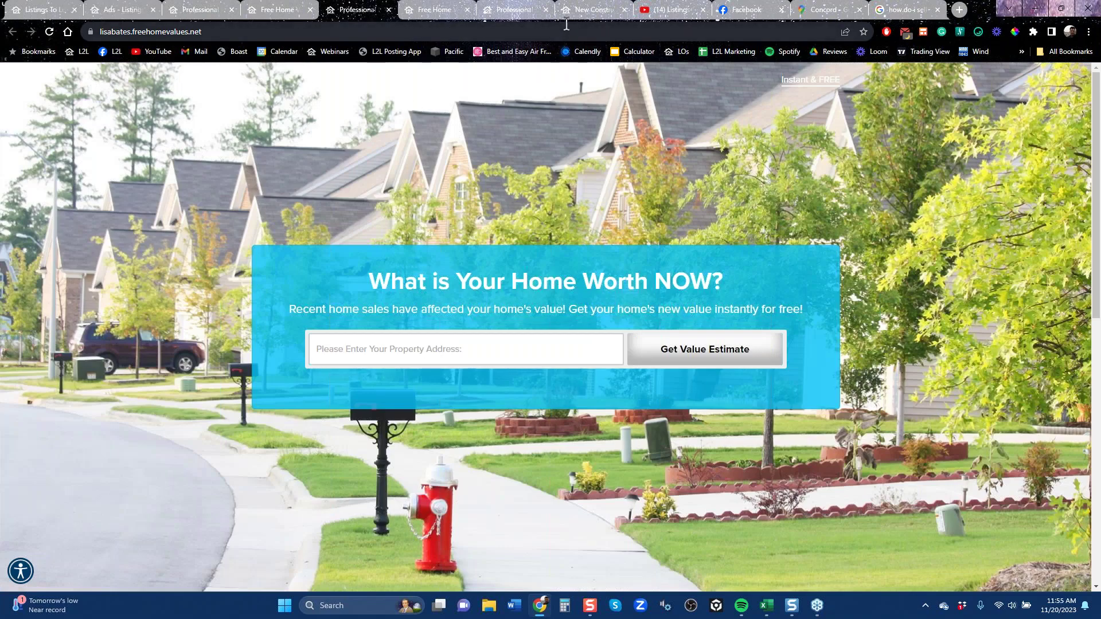
click(510, 16)
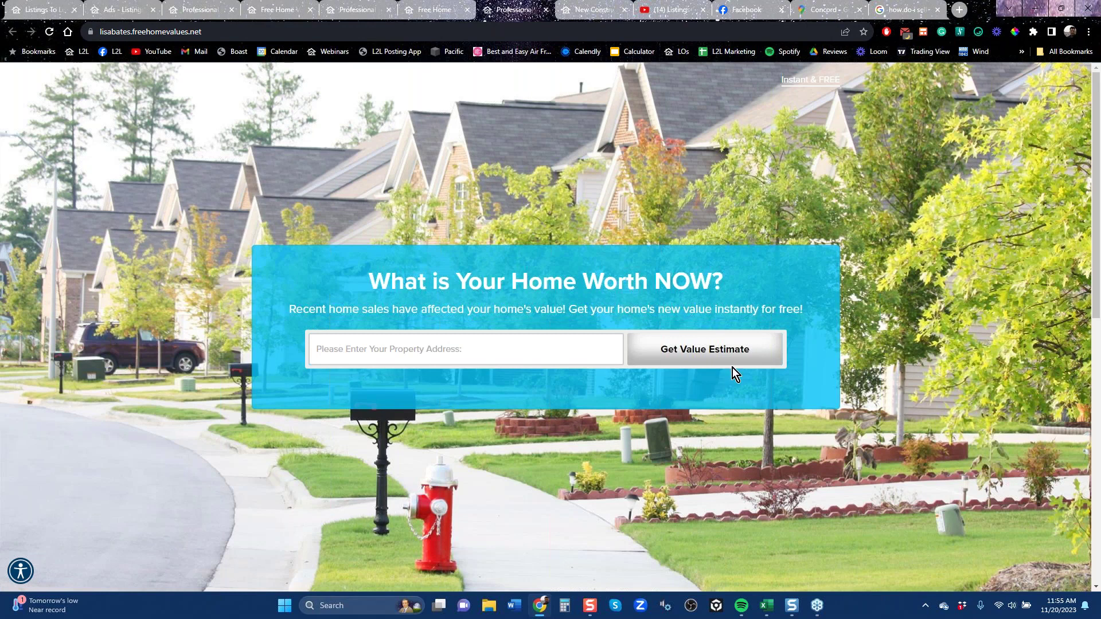
click(355, 15)
click(220, 14)
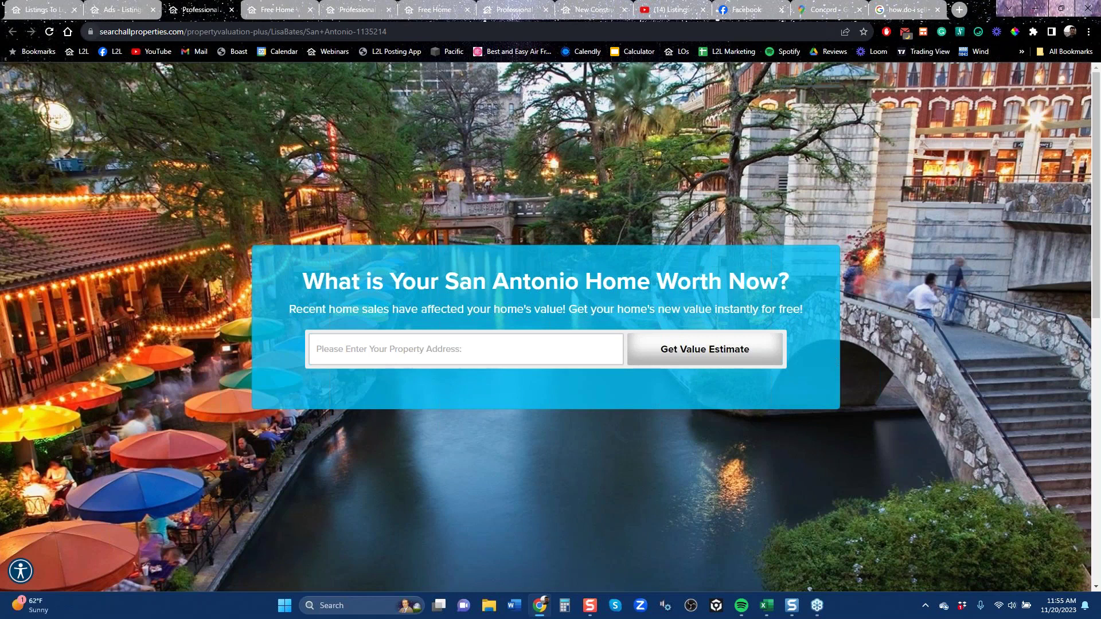
- From the Google ad form, open the linked Concord landing page and return to the form
click(122, 12)
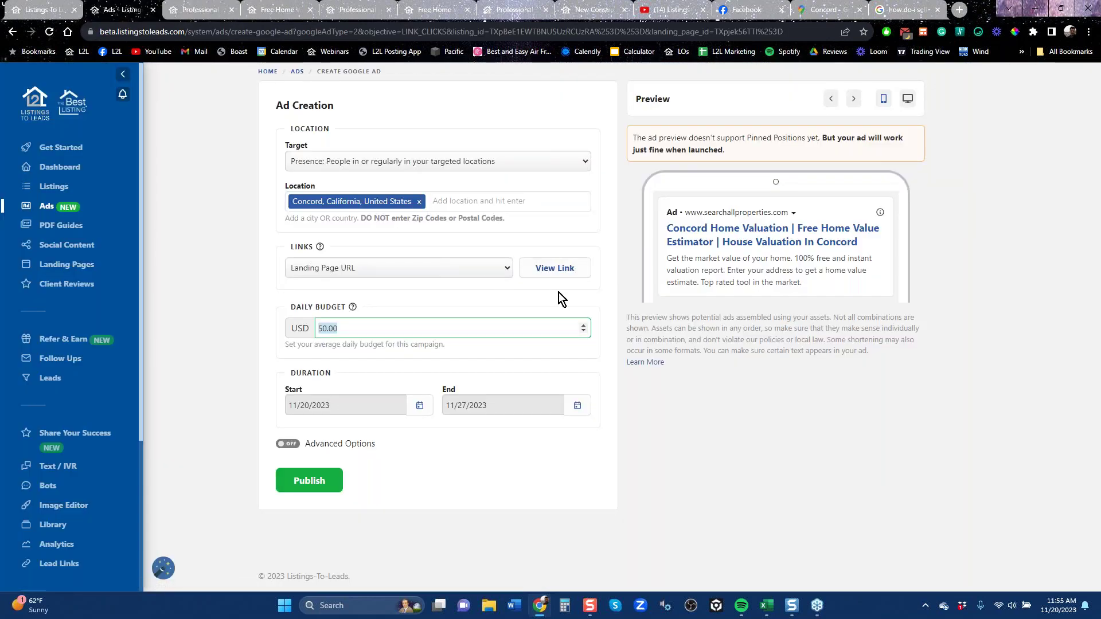
click(559, 269)
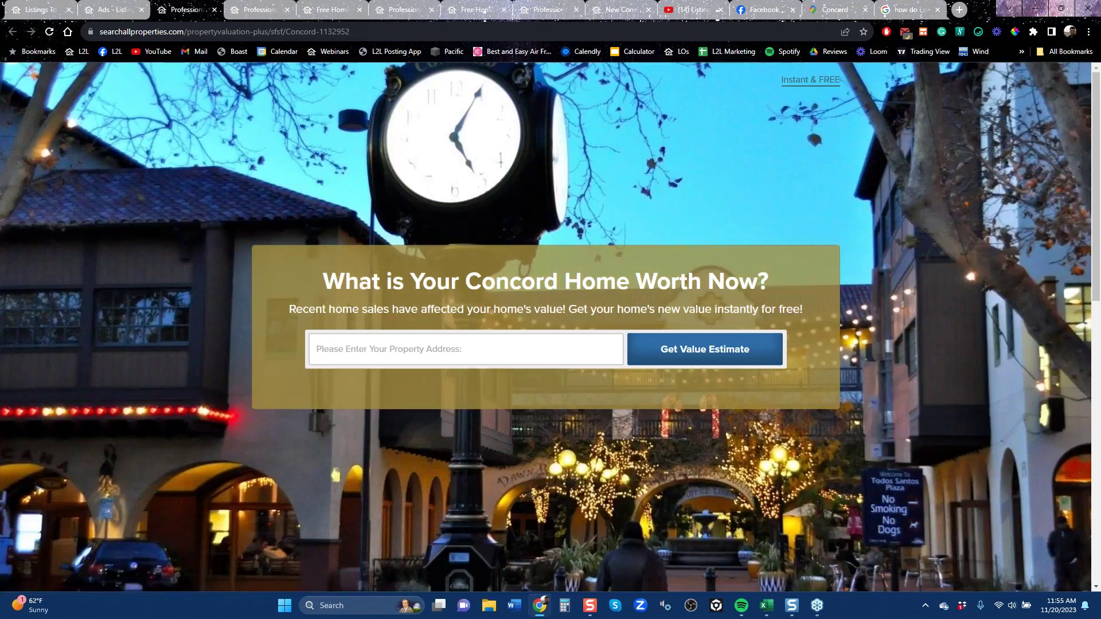
click(122, 11)
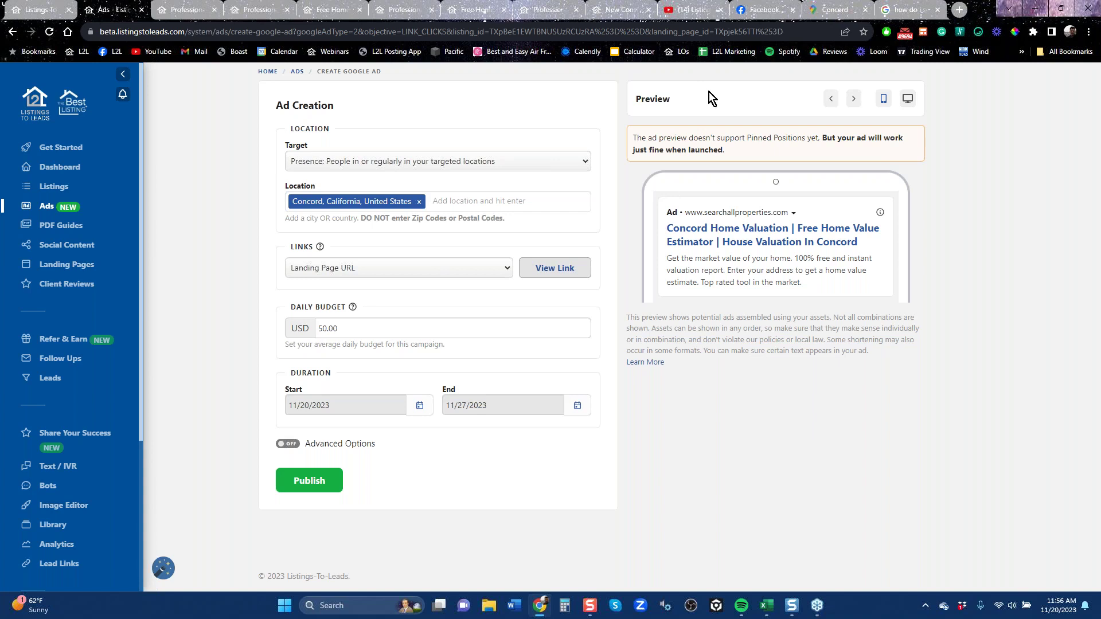
- Go from the Facebook feed to the Listings-to-Leads YouTube Videos page, showing recent webinar recordings
click(764, 10)
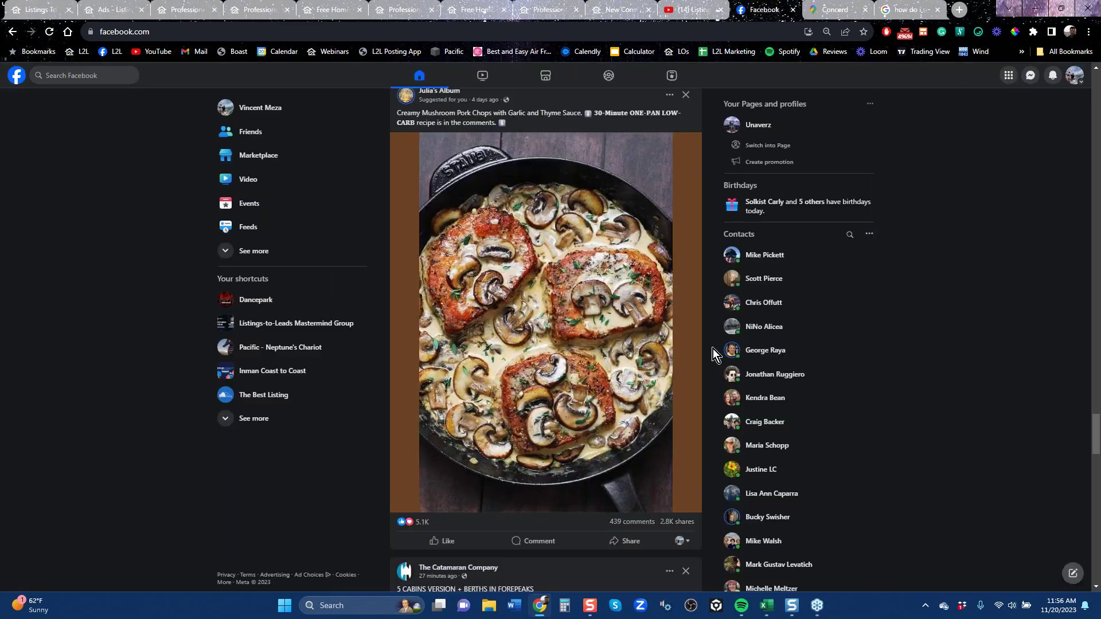
drag(1097, 441, 1097, 438)
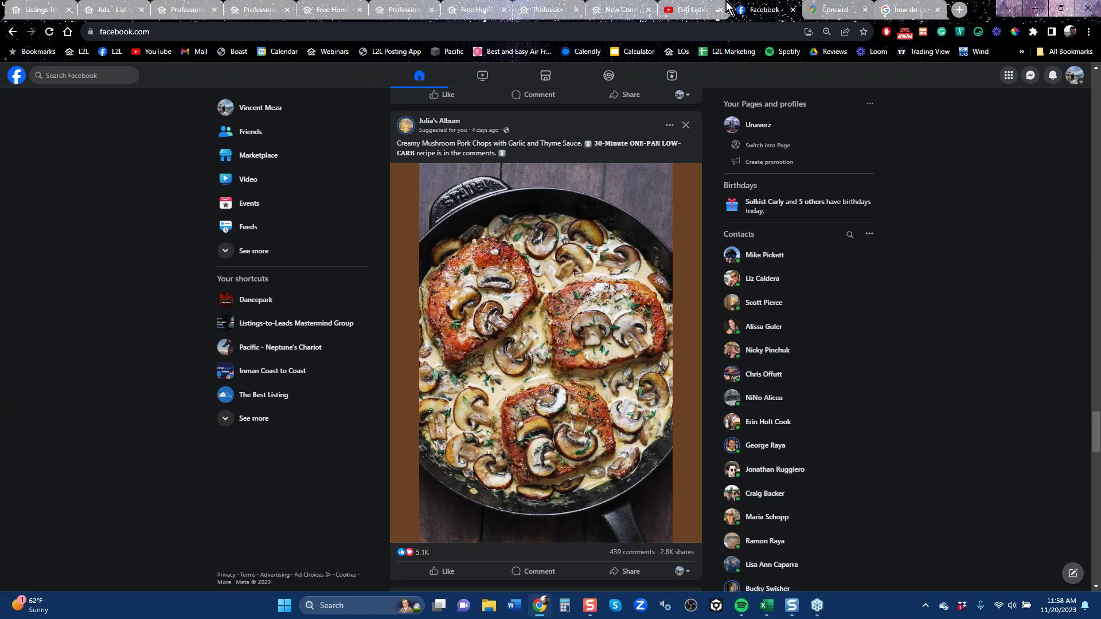
click(695, 15)
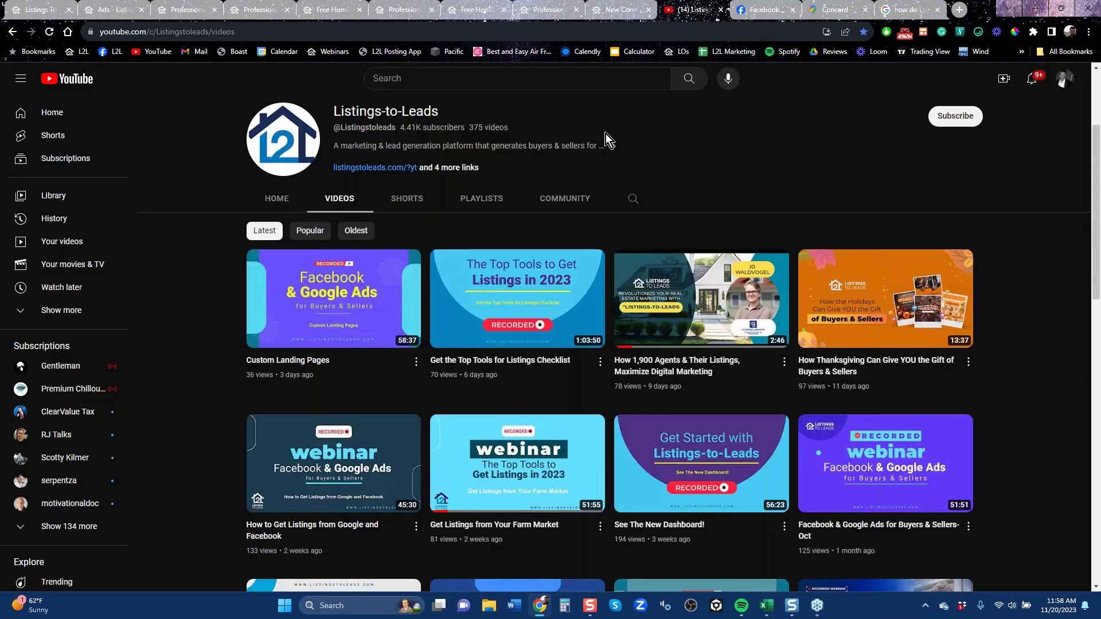
scroll(722, 191, up, 3)
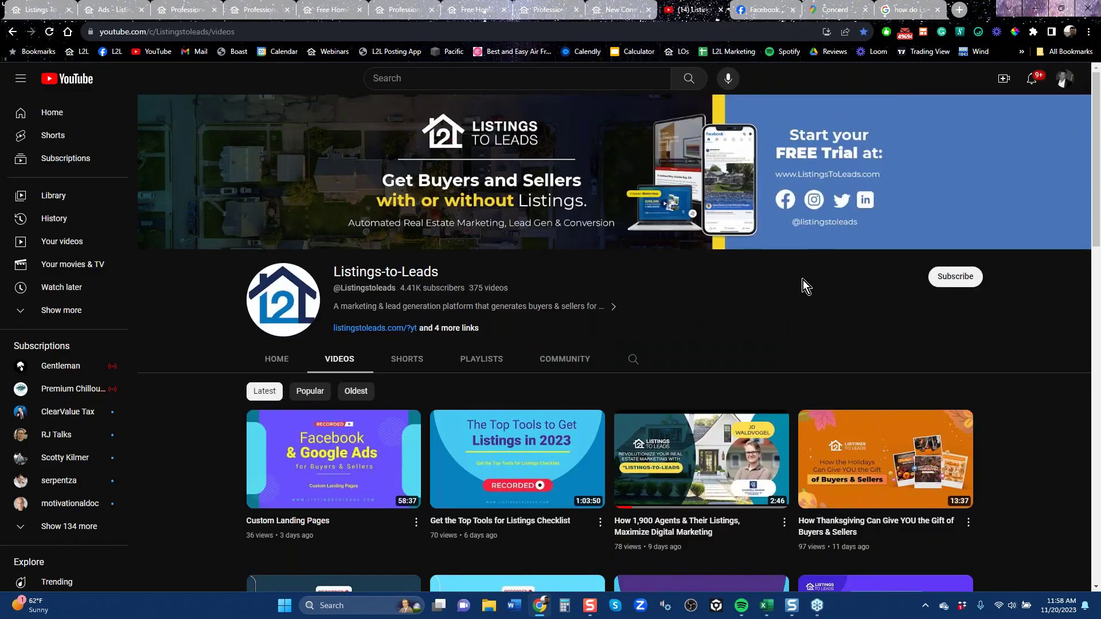